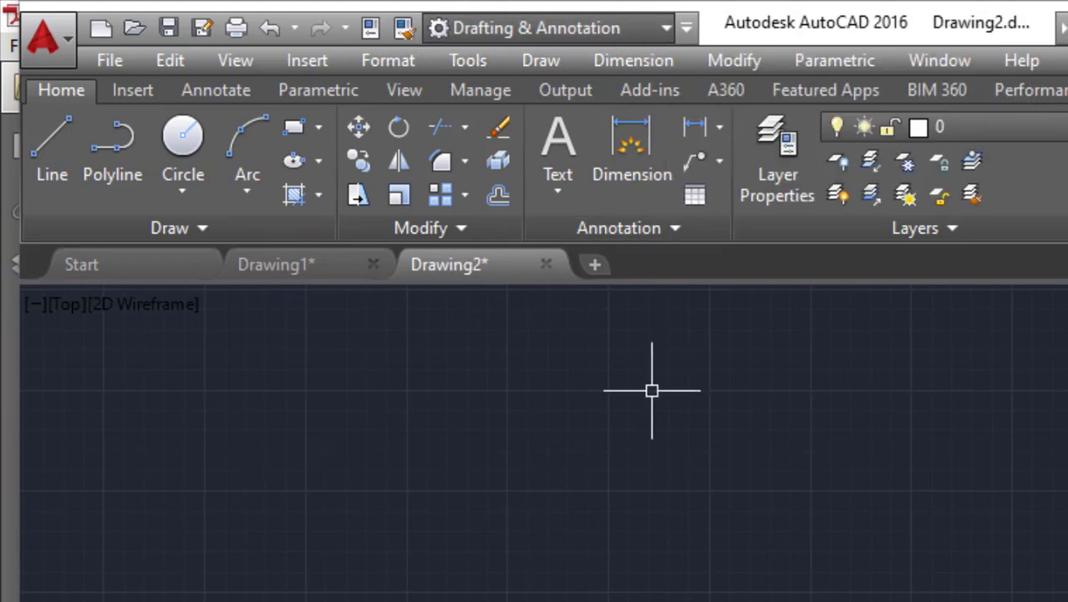
# Step: Select the Drafting & Annotation workspace
pyautogui.click(667, 29)
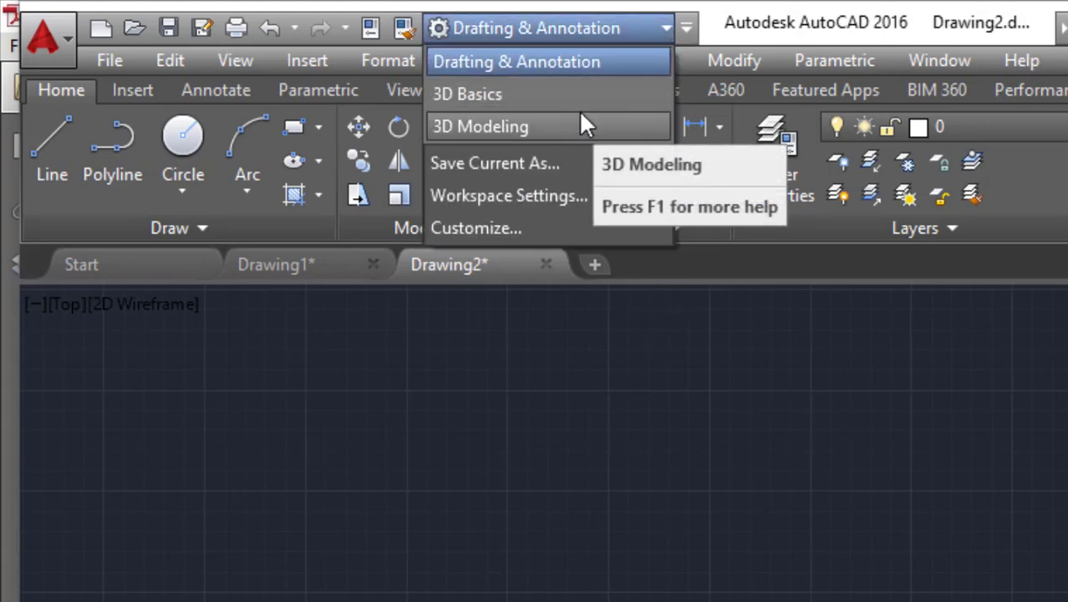
pyautogui.click(563, 62)
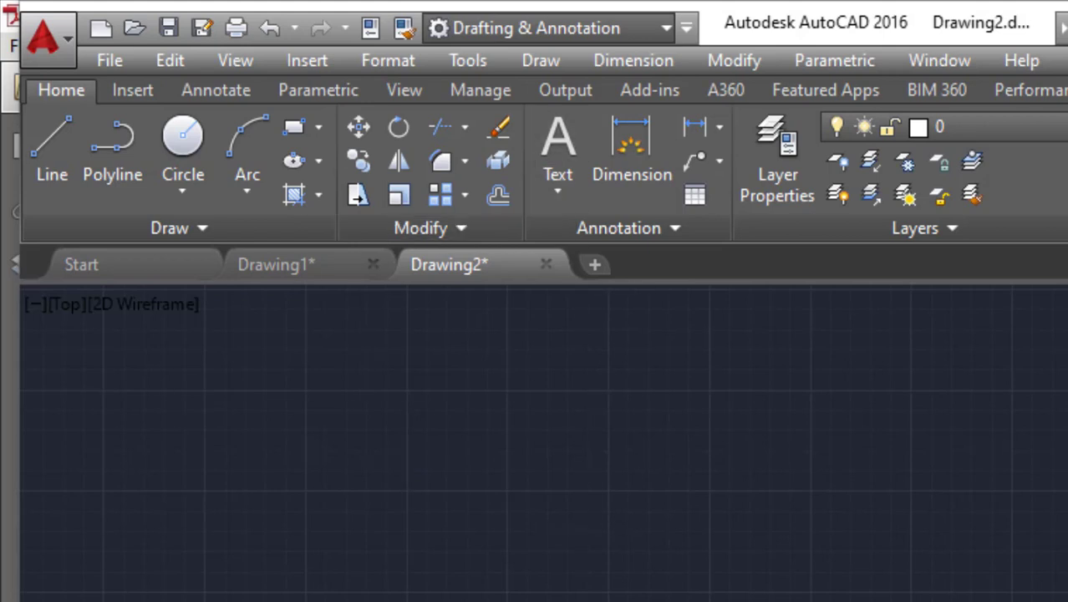
# Step: Examine the dimensioned plan view in the Drawing1 reference drawing
pyautogui.click(309, 267)
pyautogui.scroll(4, 631, 601)
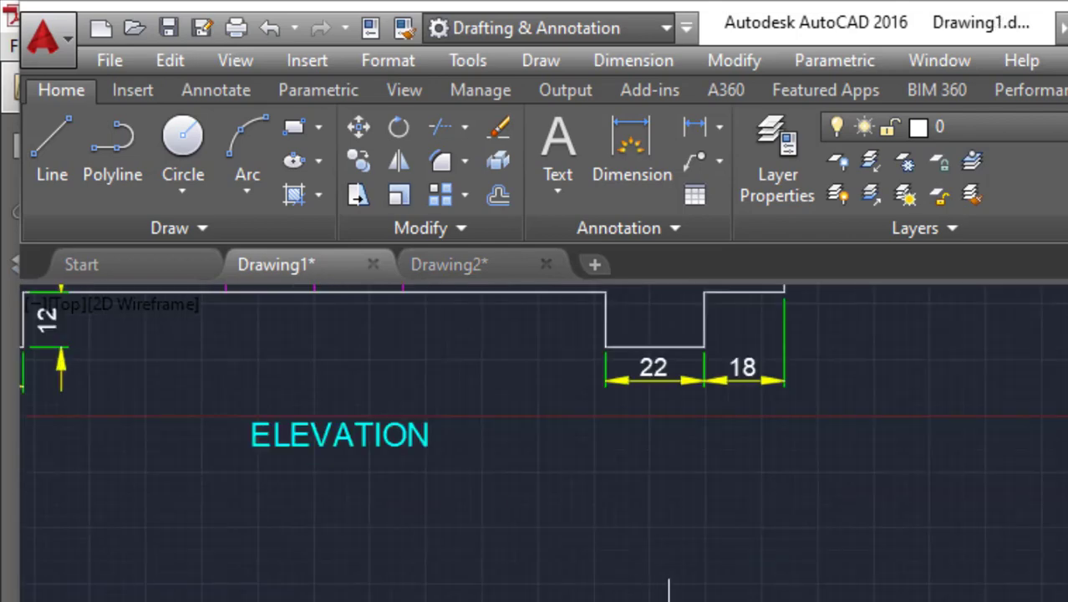
pyautogui.moveTo(705, 590); pyautogui.dragTo(1067, 299, button='middle')
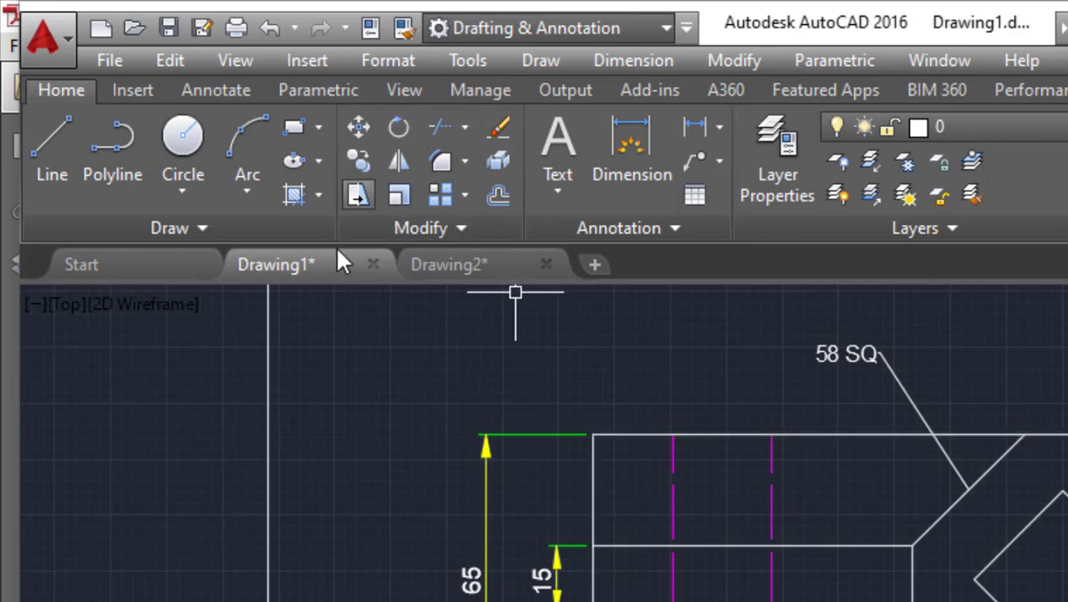
# Step: Draw a 210 by 65 rectangle in Drawing2 as the outline of the plan
pyautogui.click(440, 267)
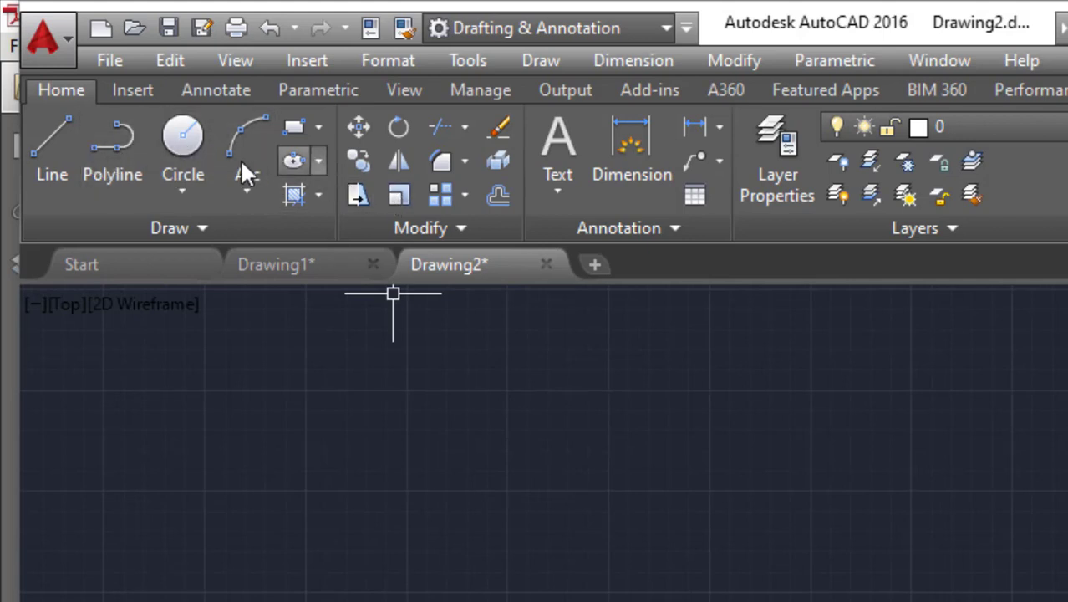
pyautogui.click(317, 129)
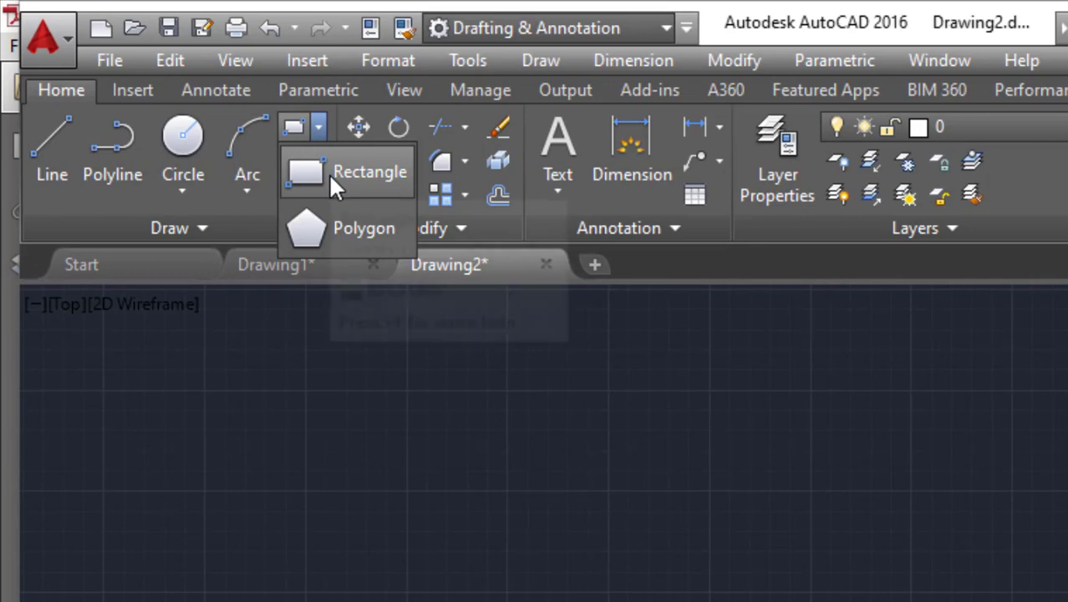
pyautogui.click(329, 173)
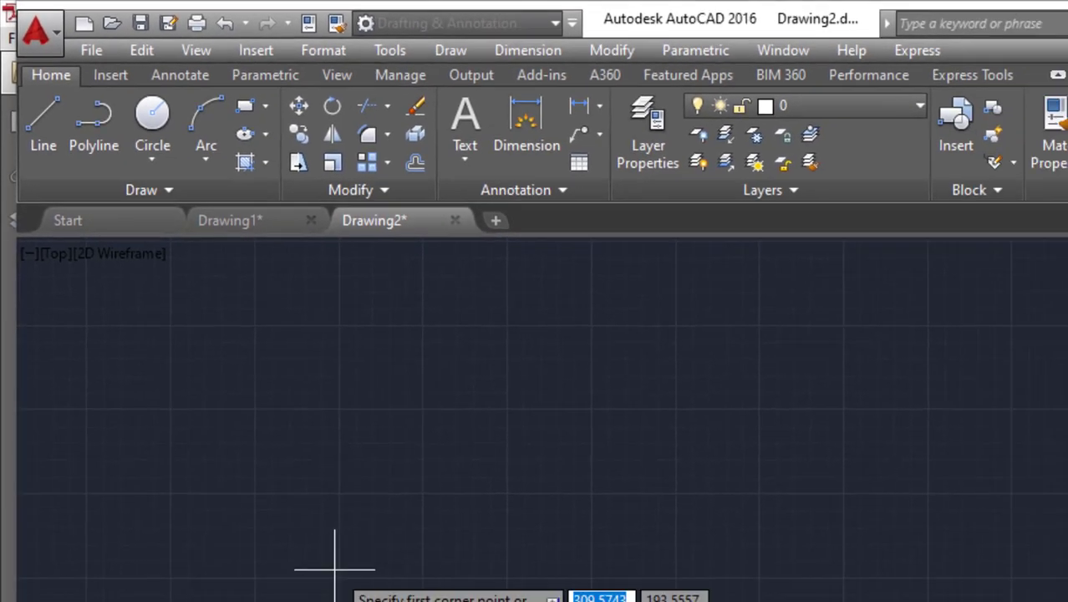
pyautogui.click(224, 380)
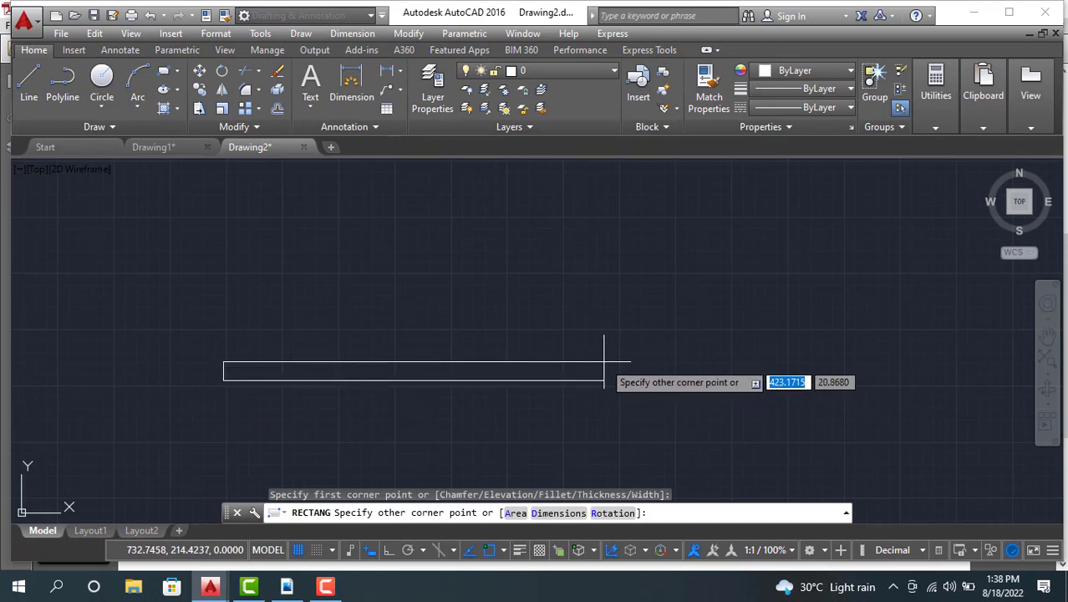
pyautogui.write('210')
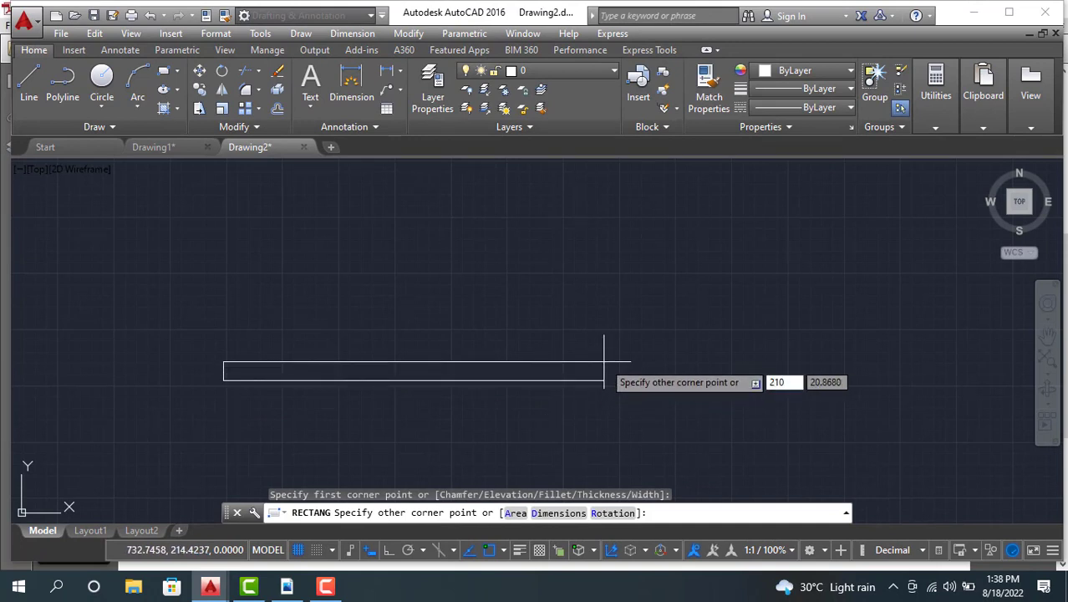
pyautogui.press('Tab')
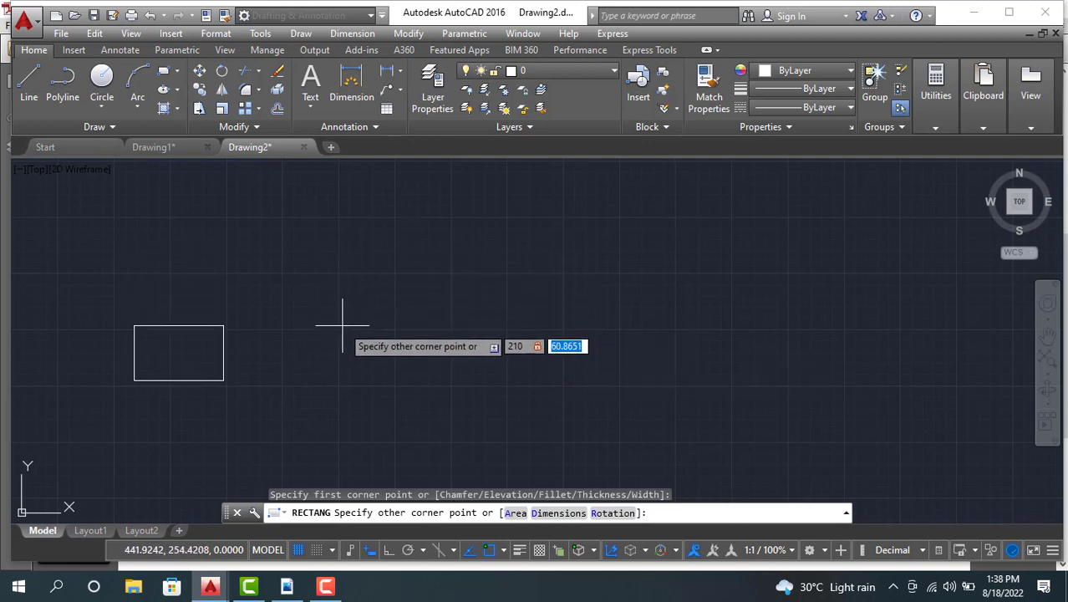
pyautogui.write('65')
pyautogui.press('Return')
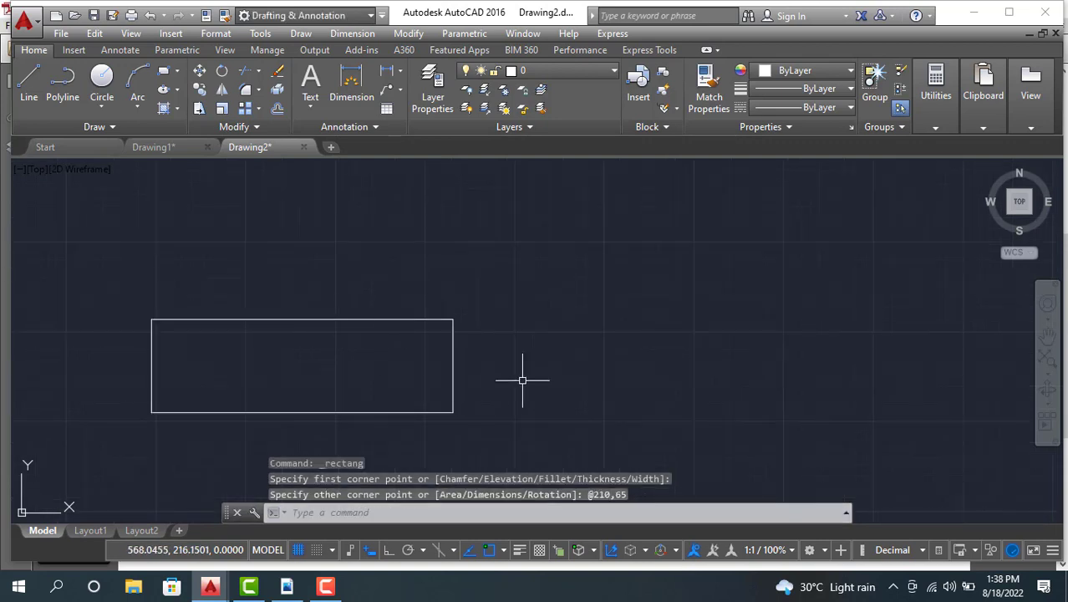
pyautogui.scroll(4, 522, 376)
pyautogui.moveTo(523, 377)
pyautogui.mouseDown(button='middle')
pyautogui.moveTo(525, 366)
pyautogui.moveTo(829, 354)
pyautogui.mouseUp(button='middle')
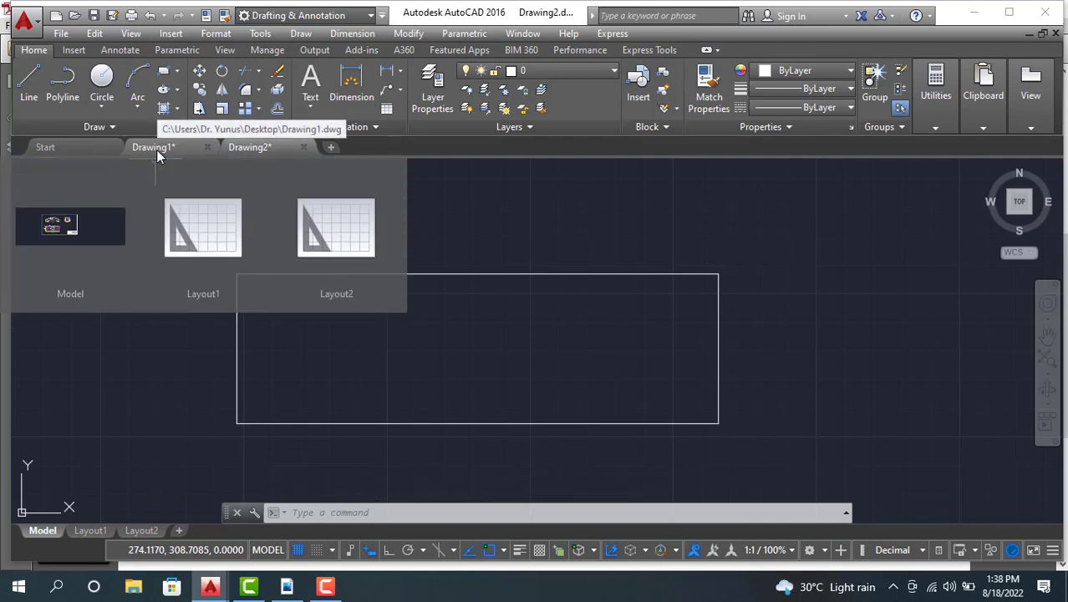
# Step: Check the central squares in Drawing1's plan and in the isometric Drawing2-Model.pdf in Adobe Reader, and return to Drawing2 in AutoCAD
pyautogui.click(155, 148)
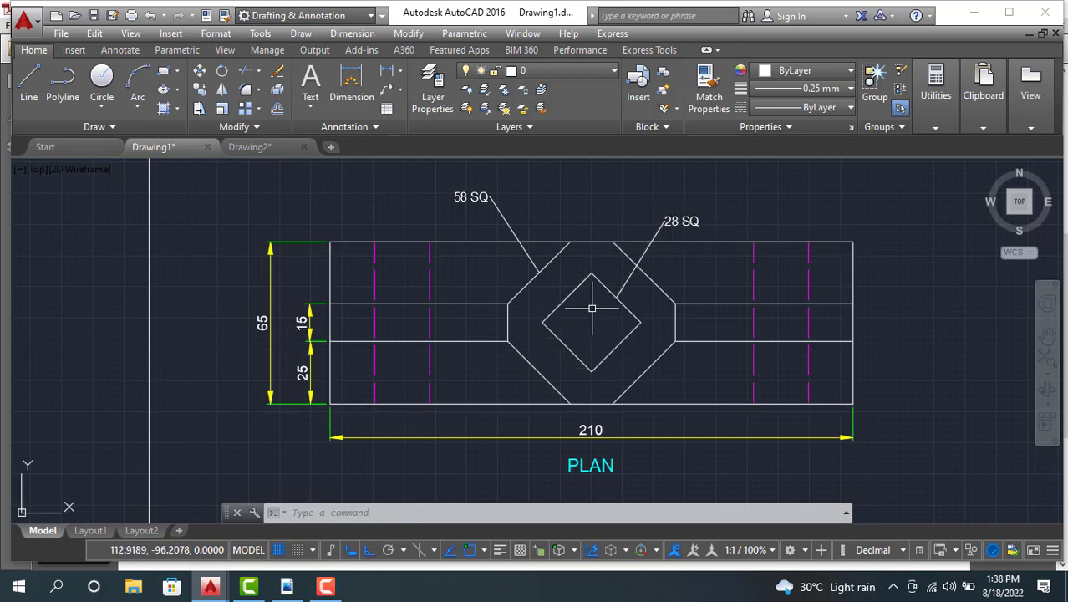
pyautogui.moveTo(661, 230)
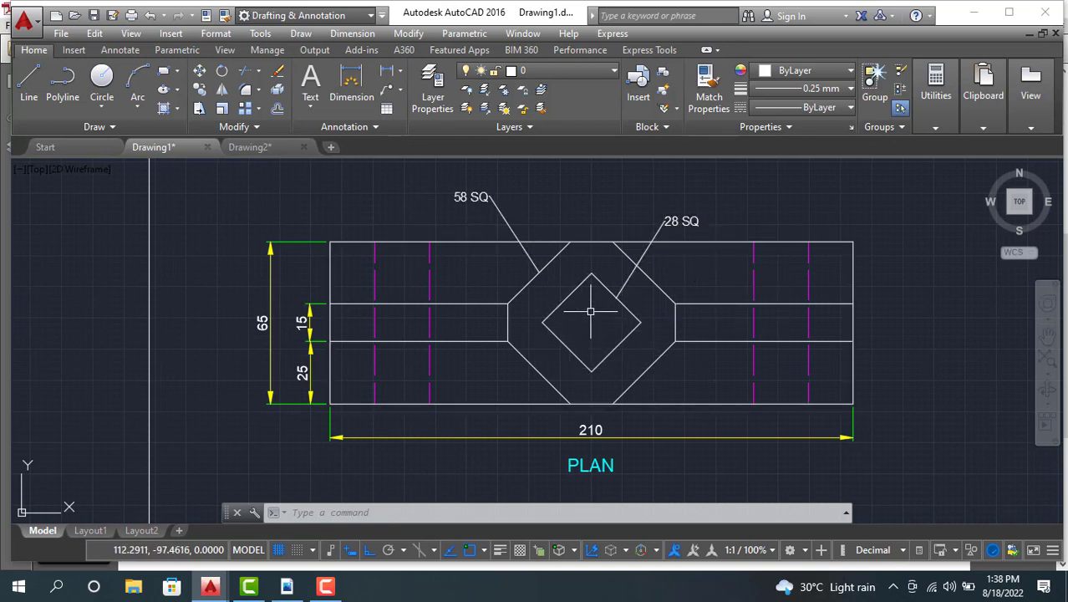
pyautogui.click(286, 586)
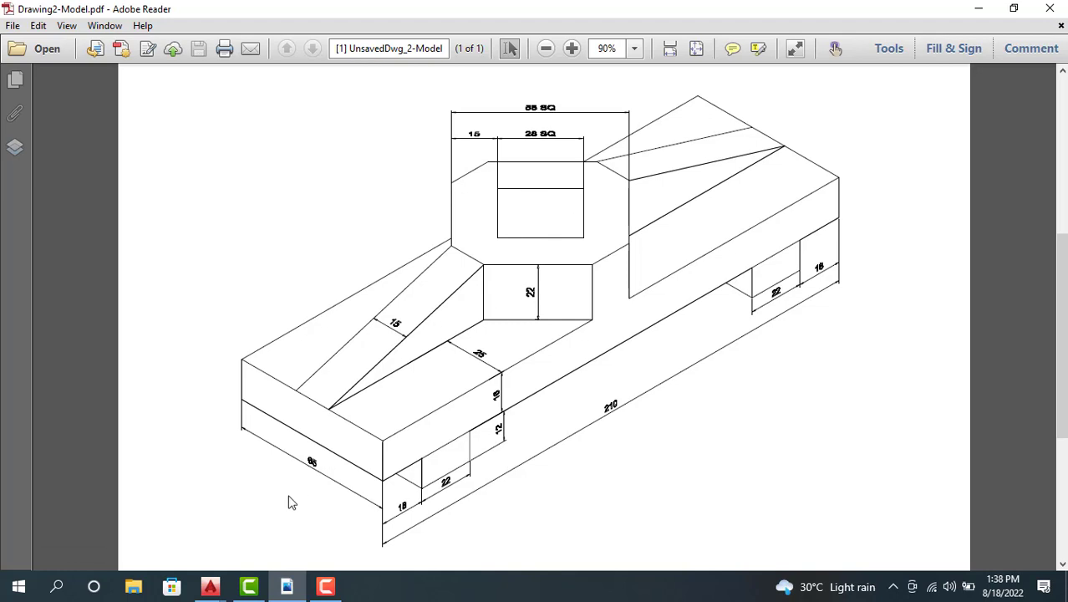
pyautogui.moveTo(214, 586)
pyautogui.click(266, 552)
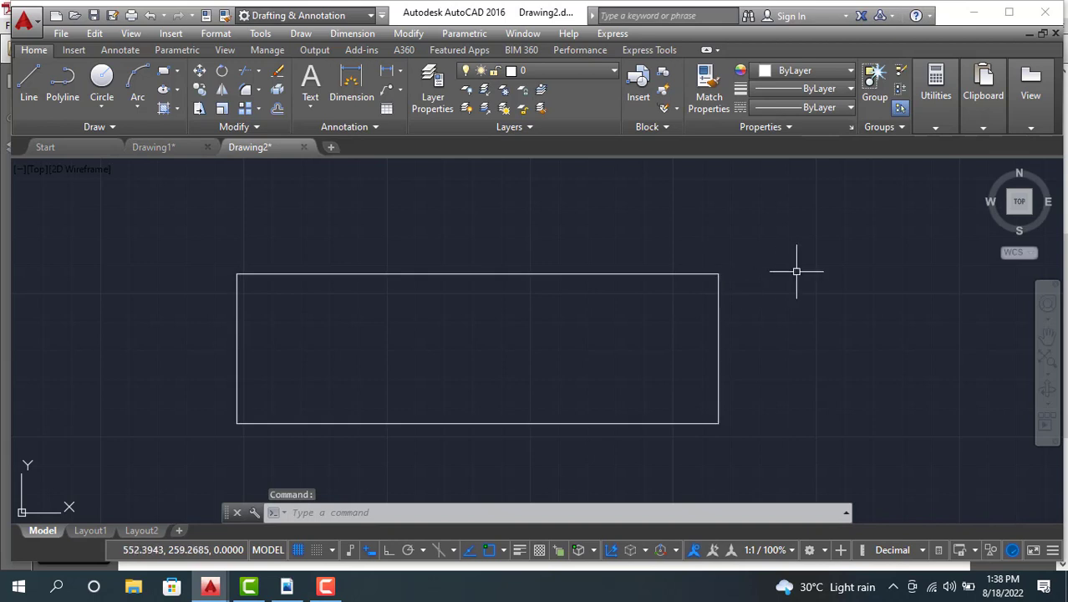
# Step: Draw a 28 by 28 square in the empty space to the right of the plan rectangle
pyautogui.moveTo(798, 270); pyautogui.dragTo(684, 246, button='middle')
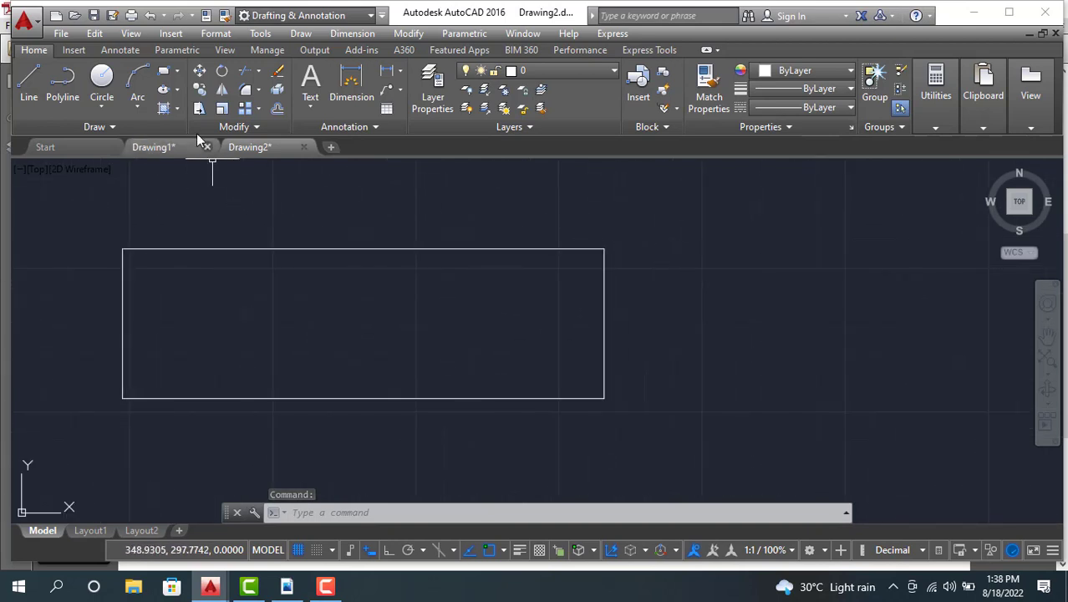
pyautogui.click(195, 88)
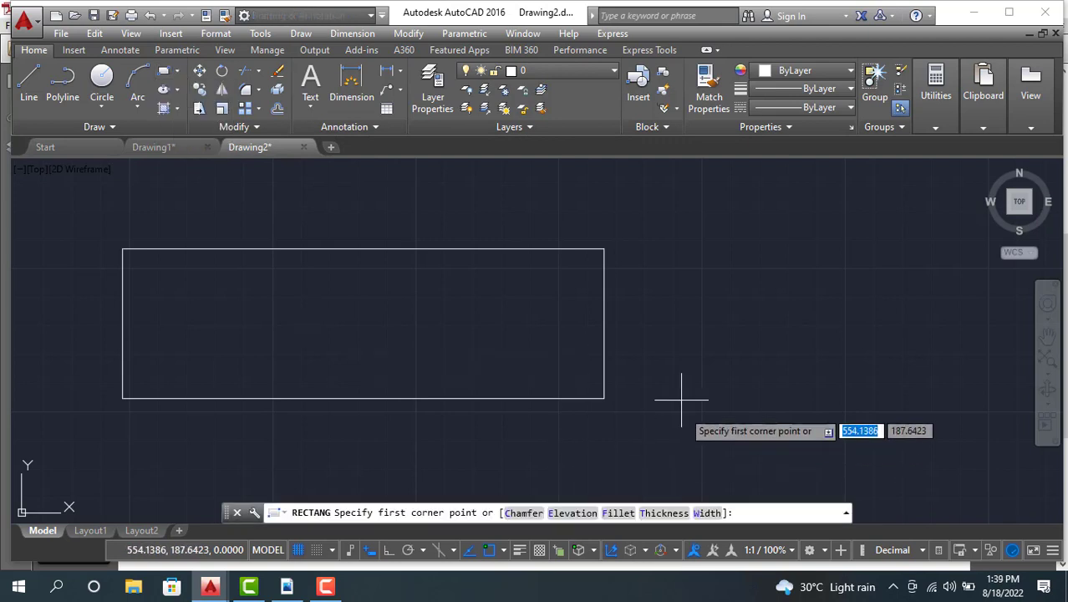
pyautogui.click(706, 382)
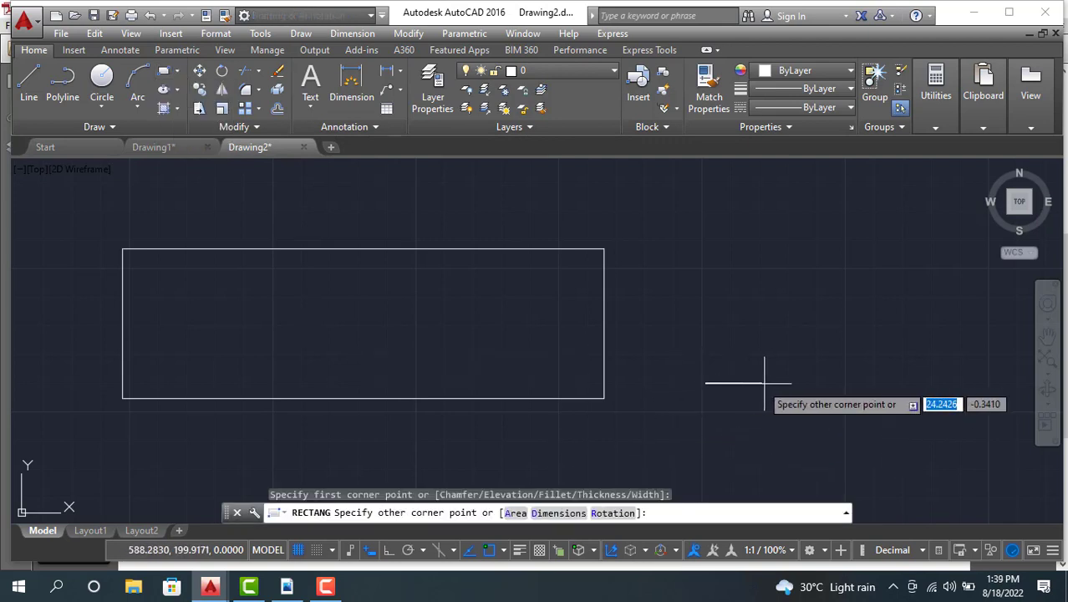
pyautogui.write('20')
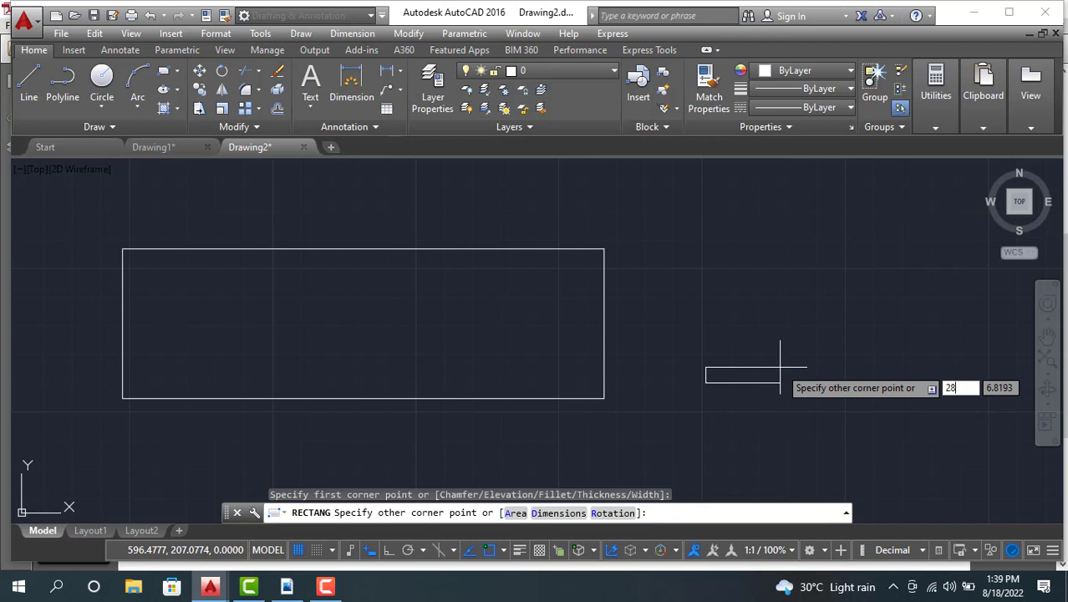
pyautogui.press('Tab')
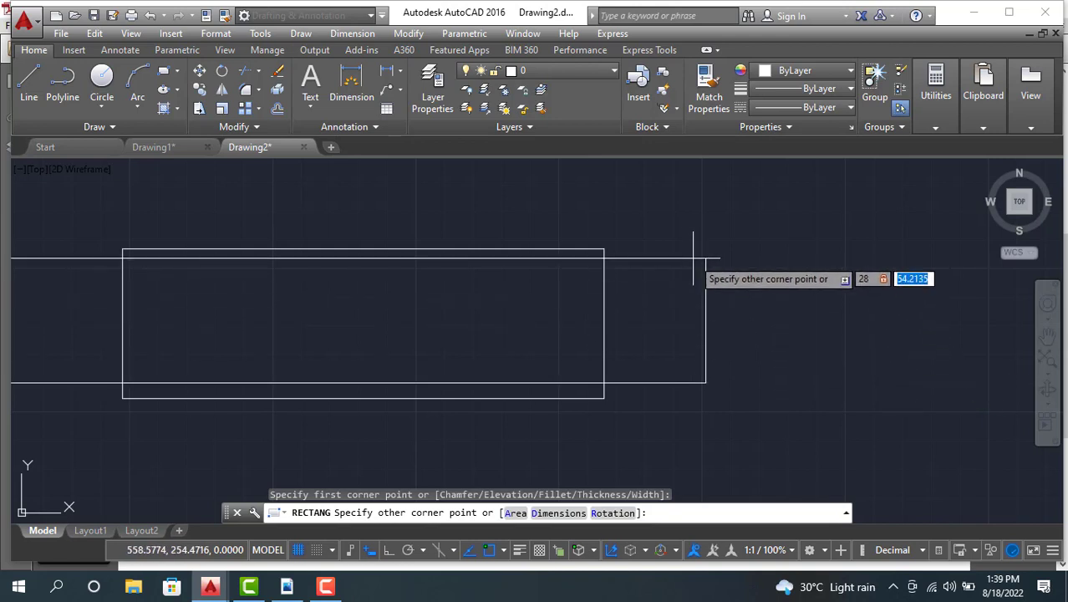
pyautogui.write('28')
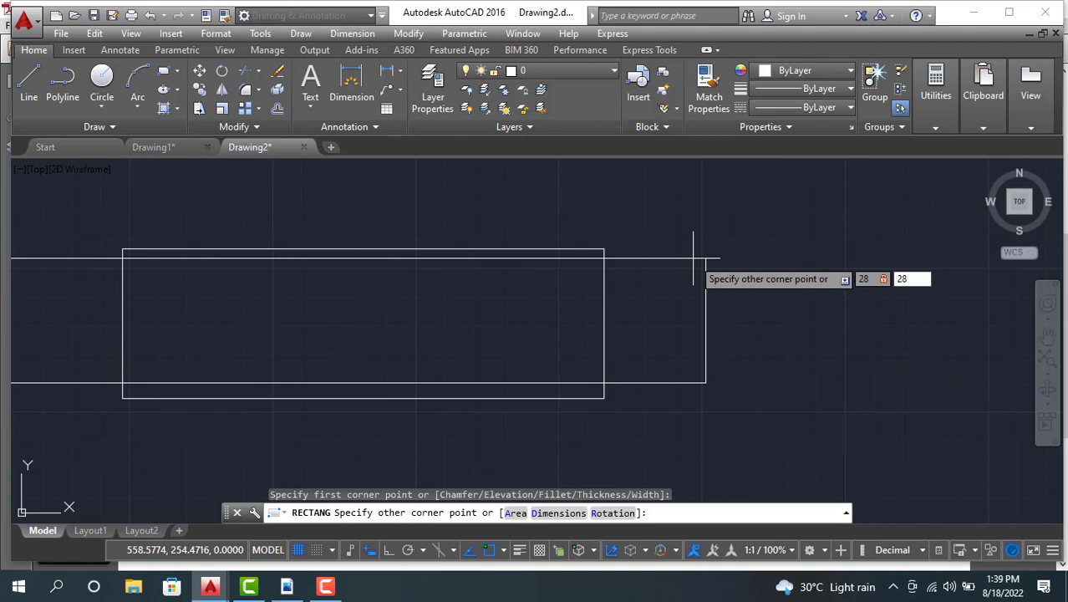
pyautogui.press('Return')
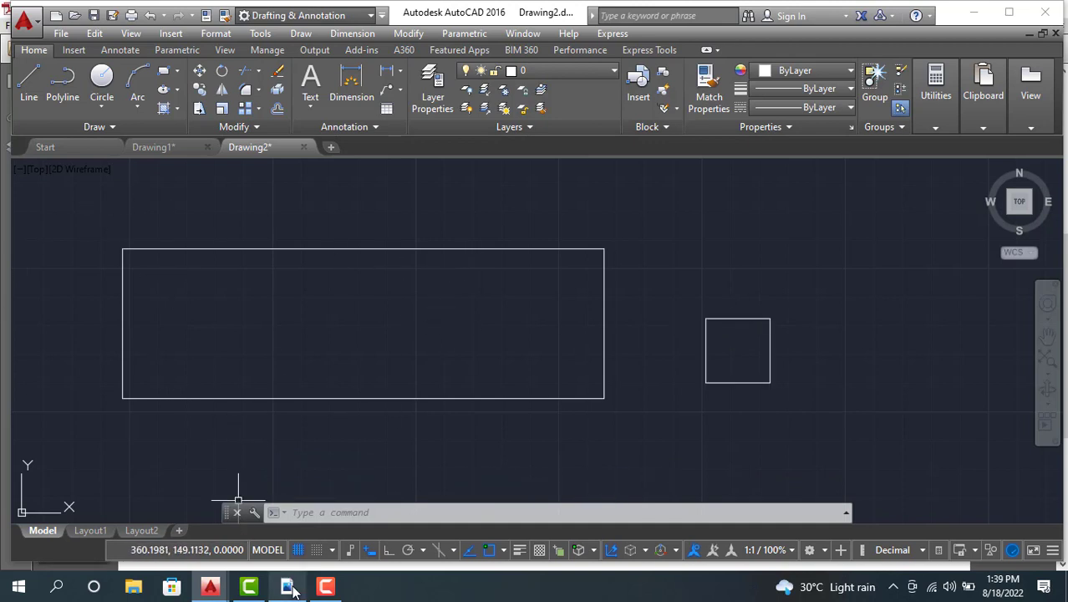
# Step: Move the 28 by 28 square by its geometric center onto the geometric center of the 210 by 65 rectangle, with Ortho off
pyautogui.click(153, 147)
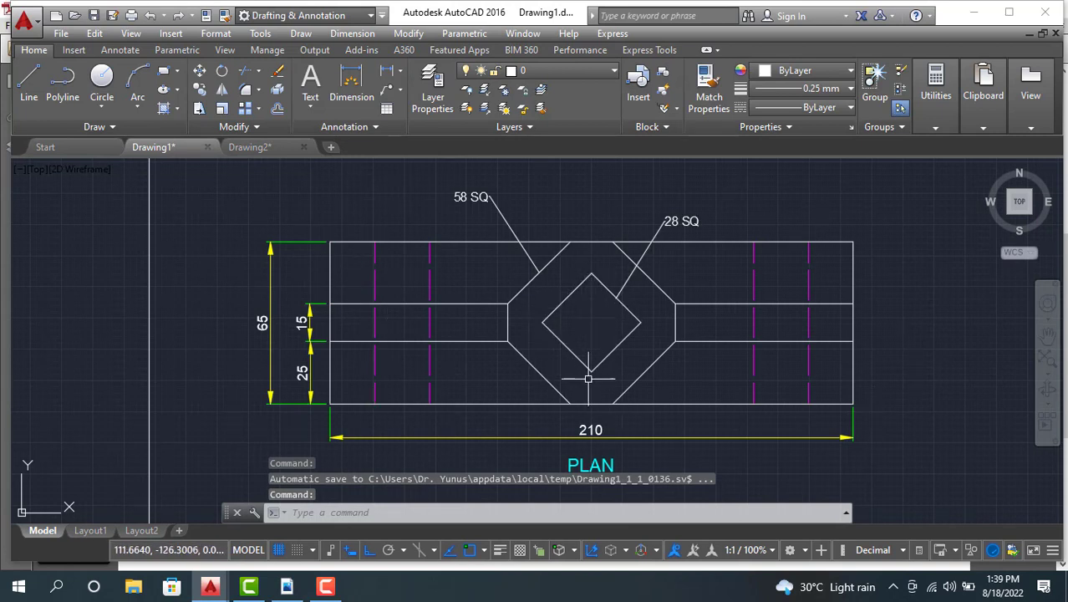
pyautogui.click(268, 151)
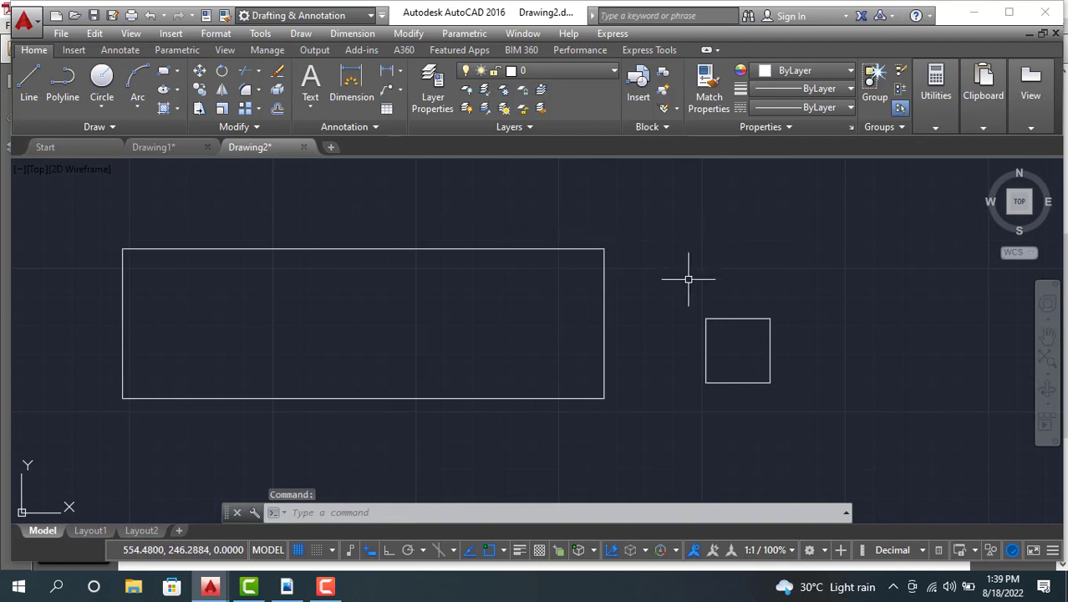
pyautogui.click(736, 319)
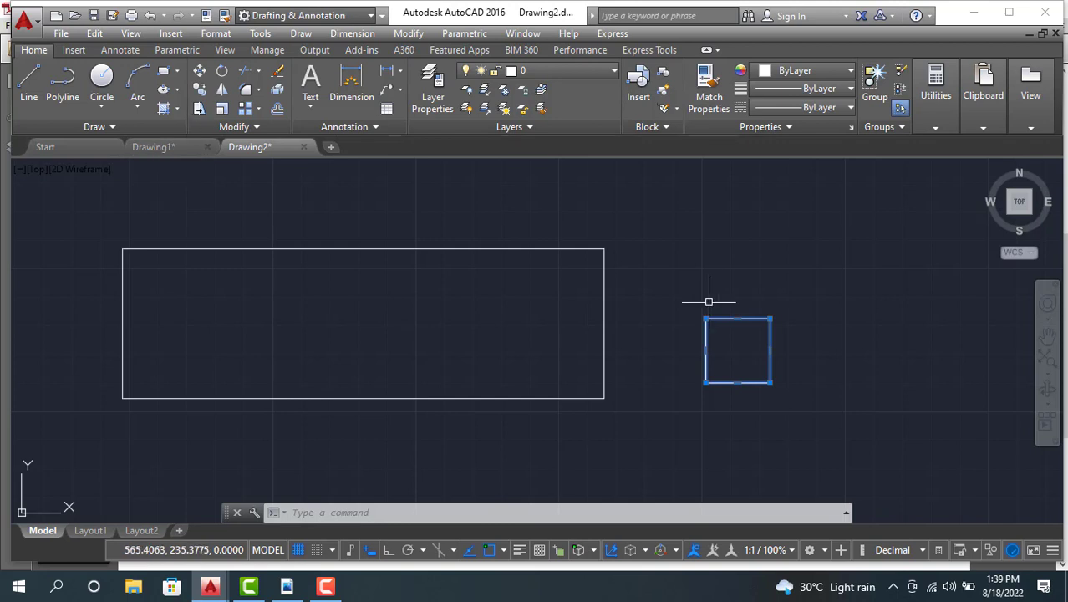
pyautogui.click(199, 72)
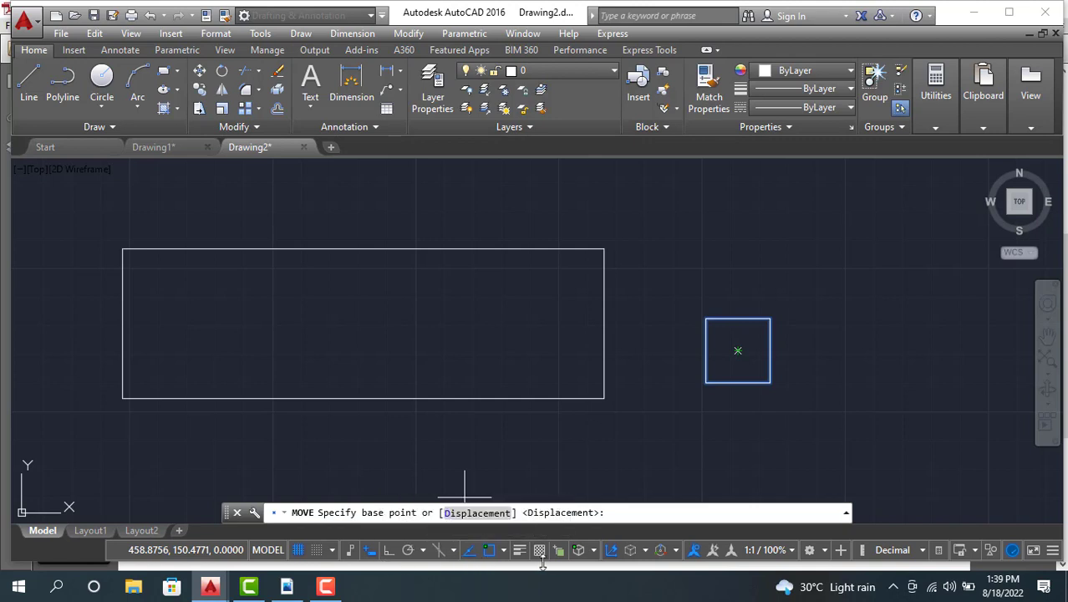
pyautogui.click(503, 550)
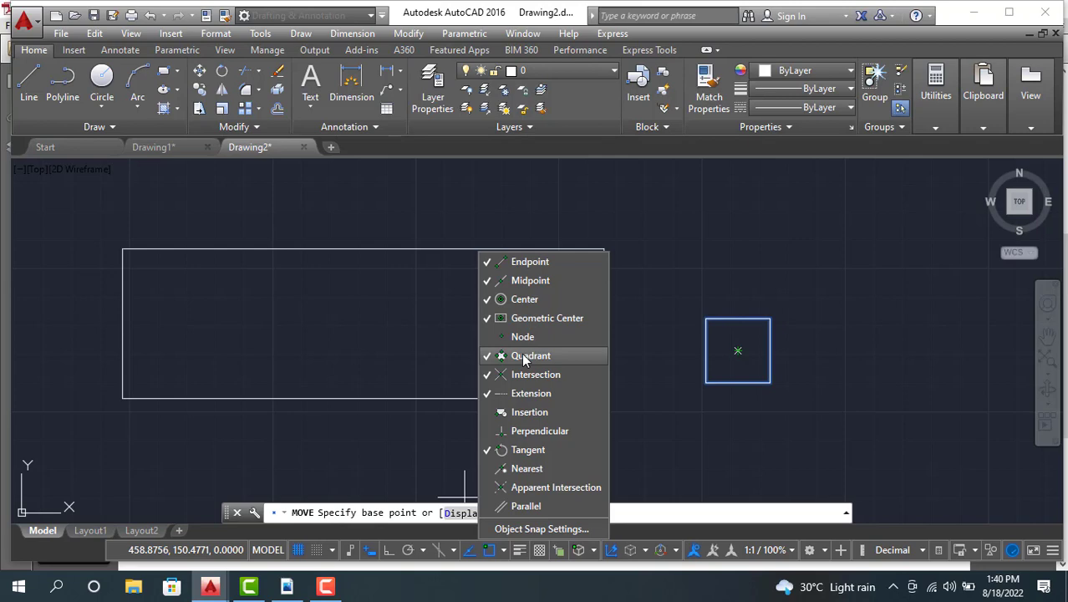
pyautogui.click(652, 431)
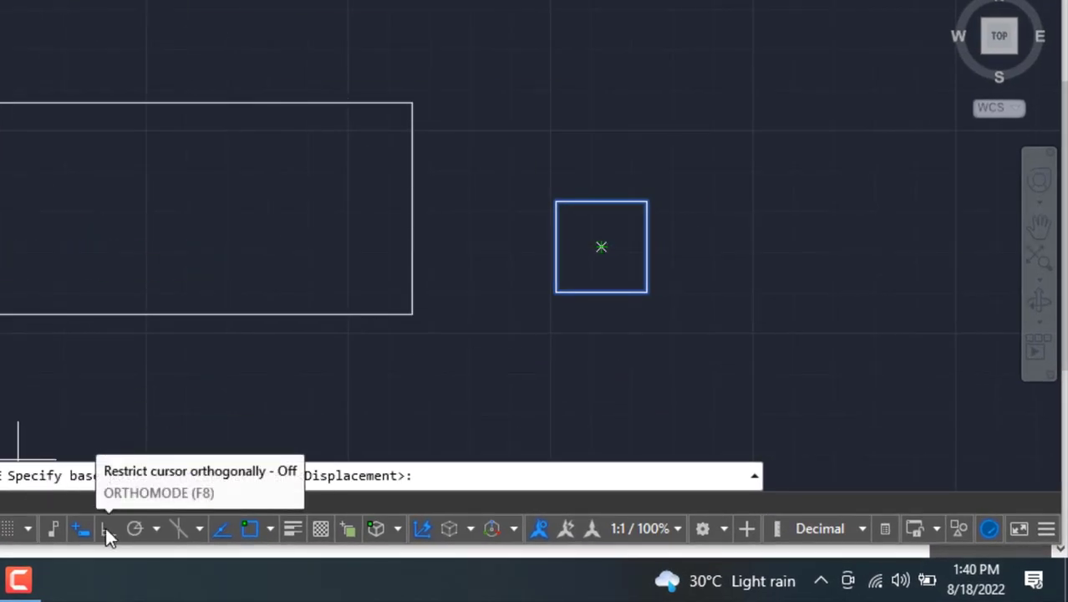
pyautogui.click(105, 528)
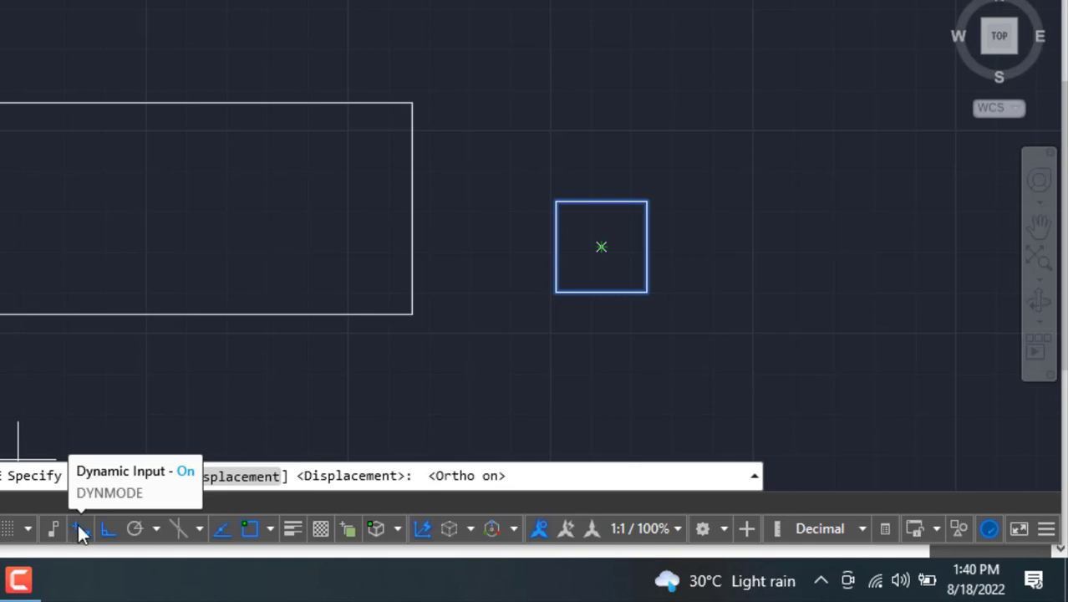
pyautogui.click(79, 526)
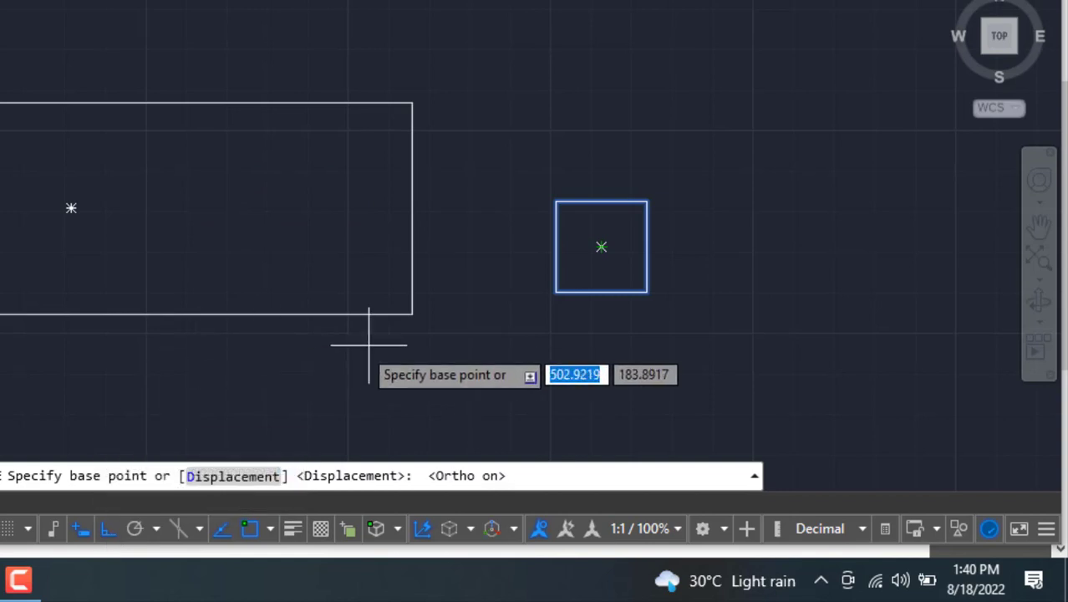
pyautogui.click(601, 247)
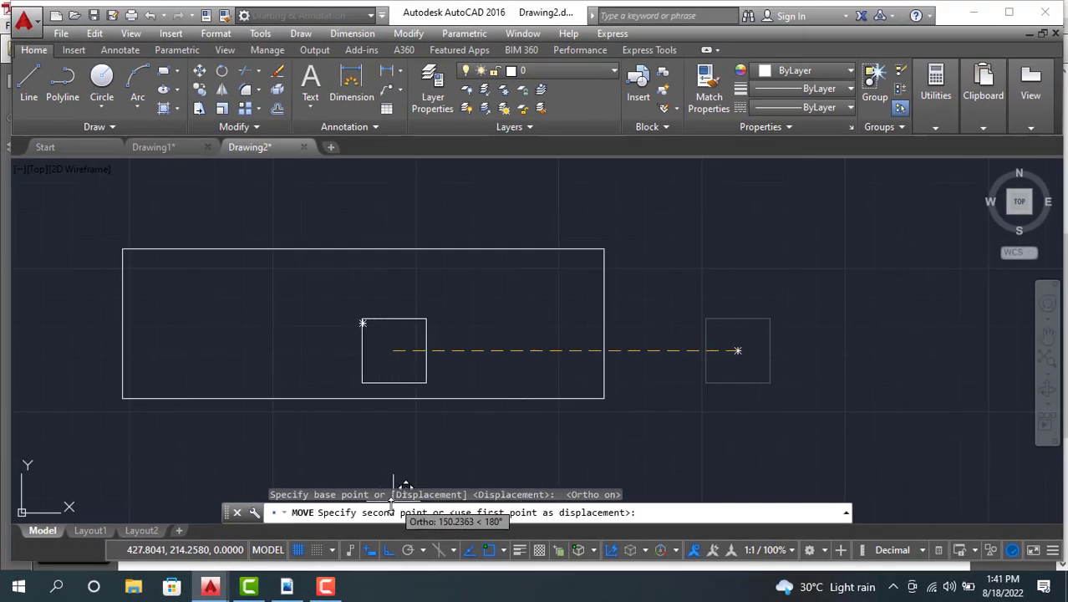
pyautogui.click(388, 550)
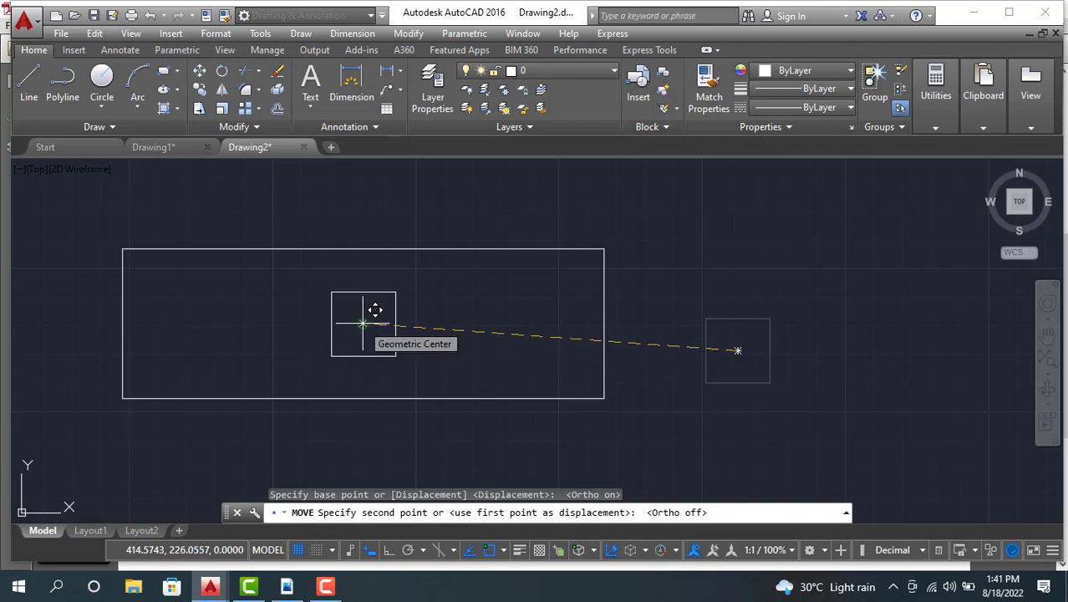
pyautogui.click(363, 324)
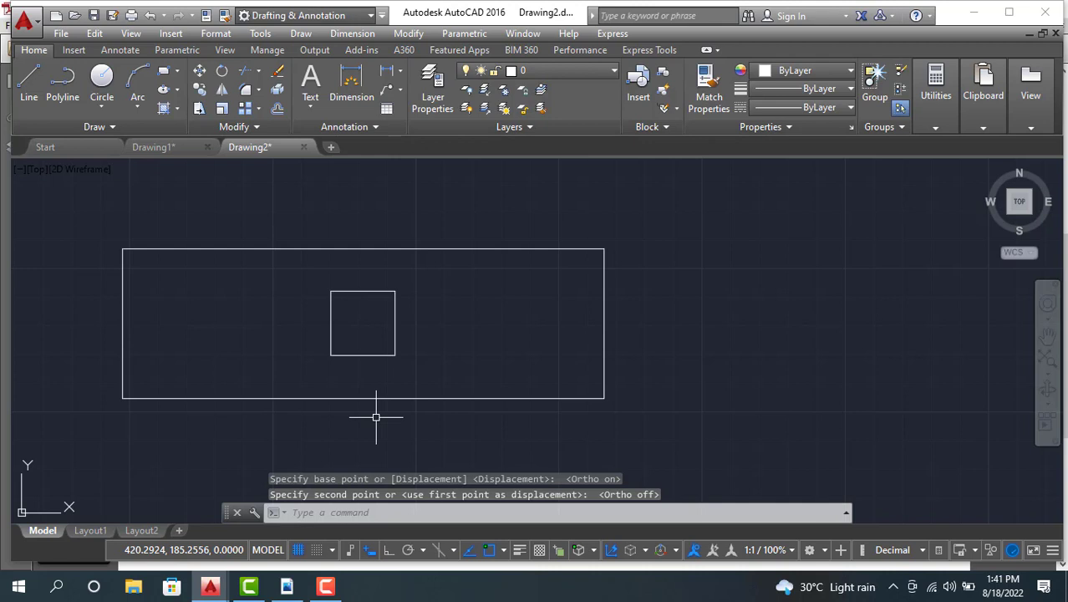
# Step: Check the central square's orientation in Drawing1, and rotate the 28 by 28 square in Drawing2 by 45 degrees about its geometric center
pyautogui.click(168, 150)
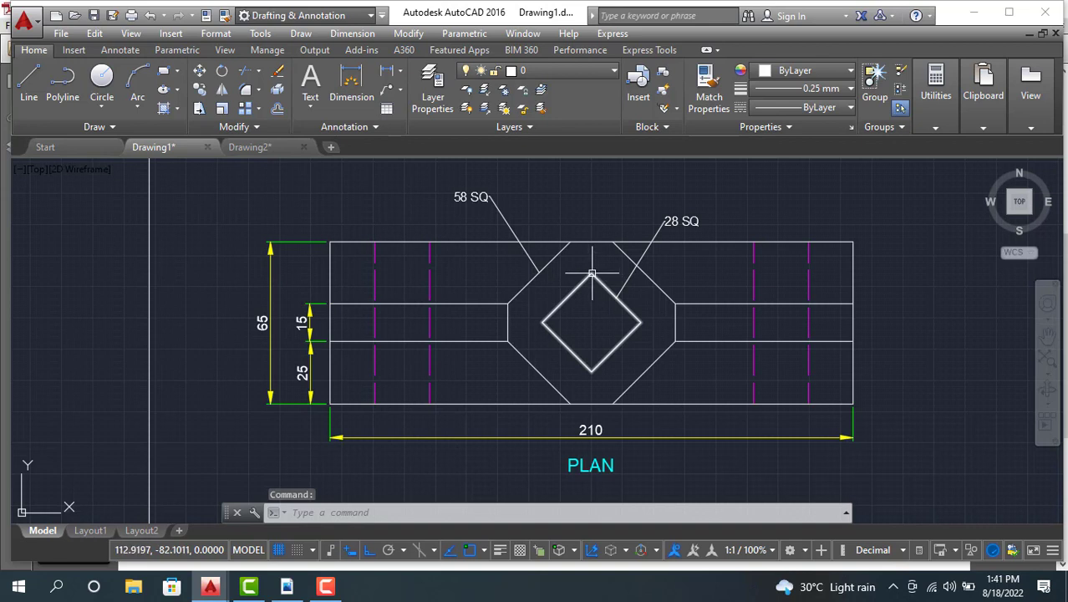
pyautogui.moveTo(592, 273)
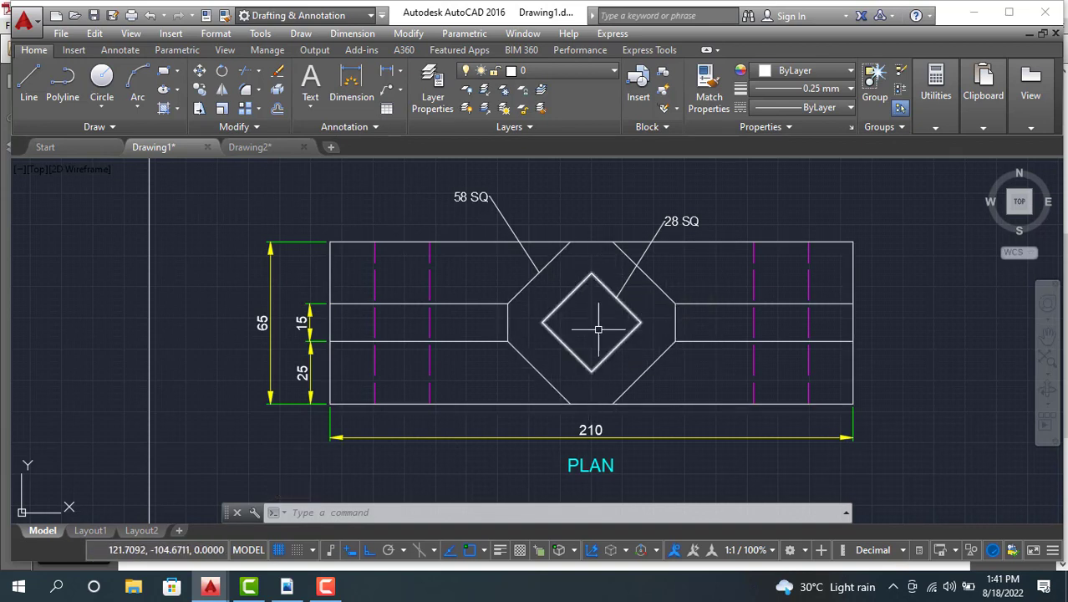
pyautogui.click(251, 147)
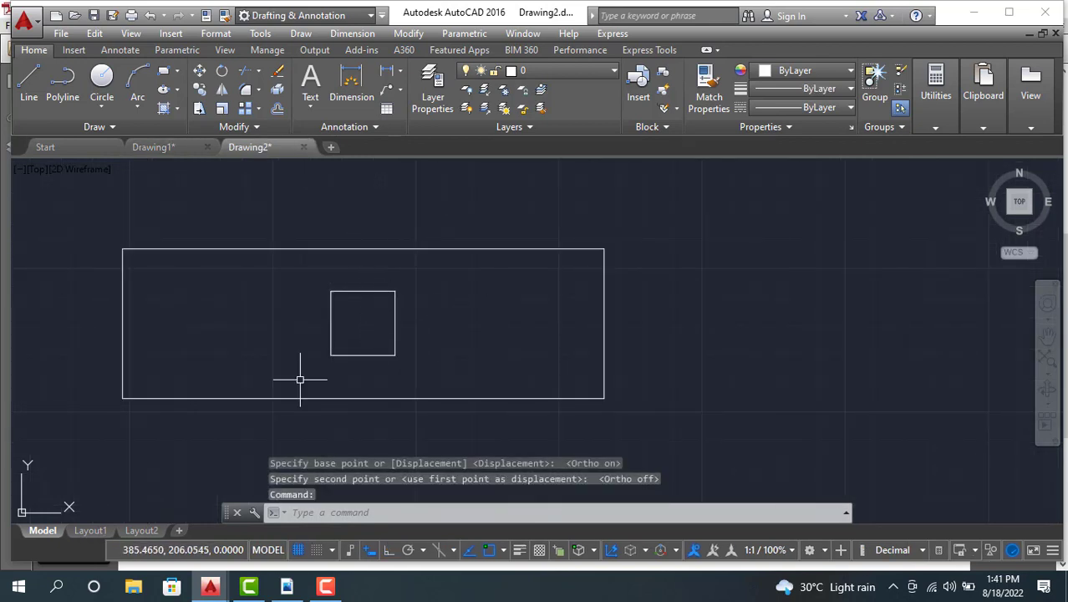
pyautogui.click(357, 292)
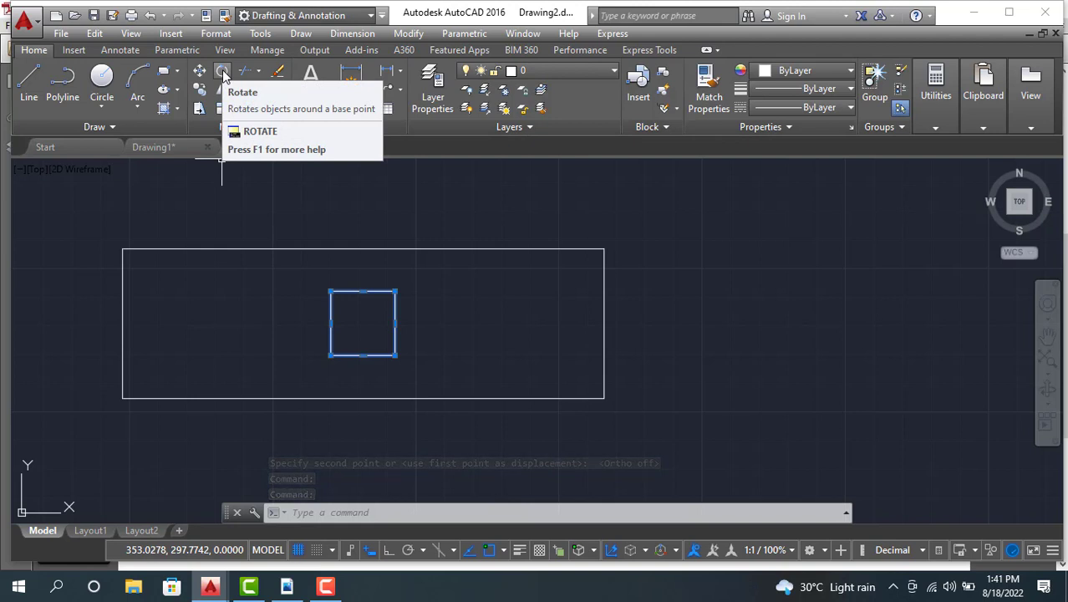
pyautogui.click(223, 75)
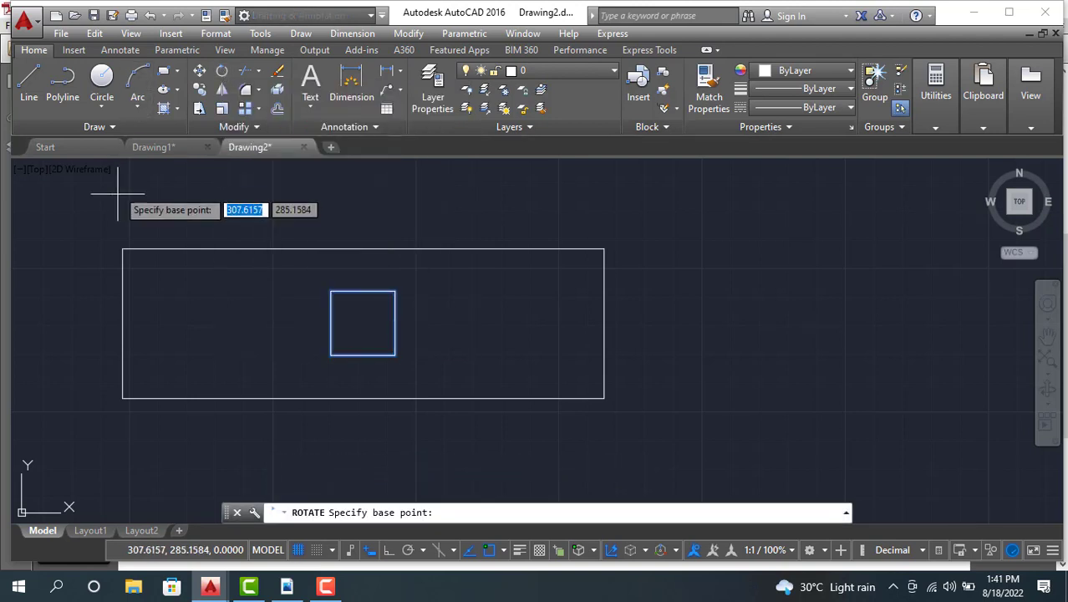
pyautogui.click(363, 323)
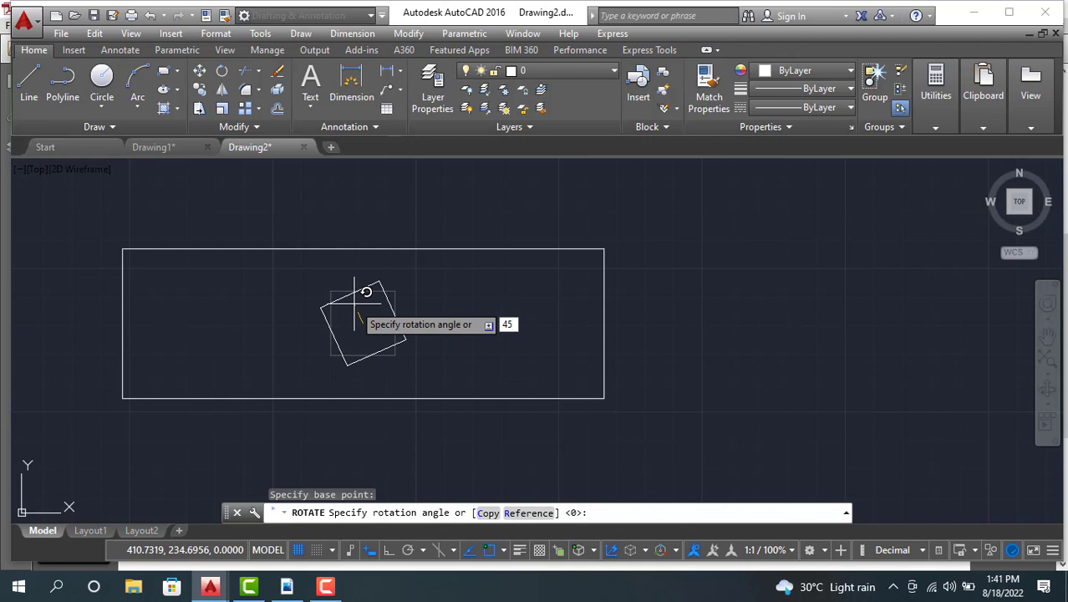
pyautogui.press('Return')
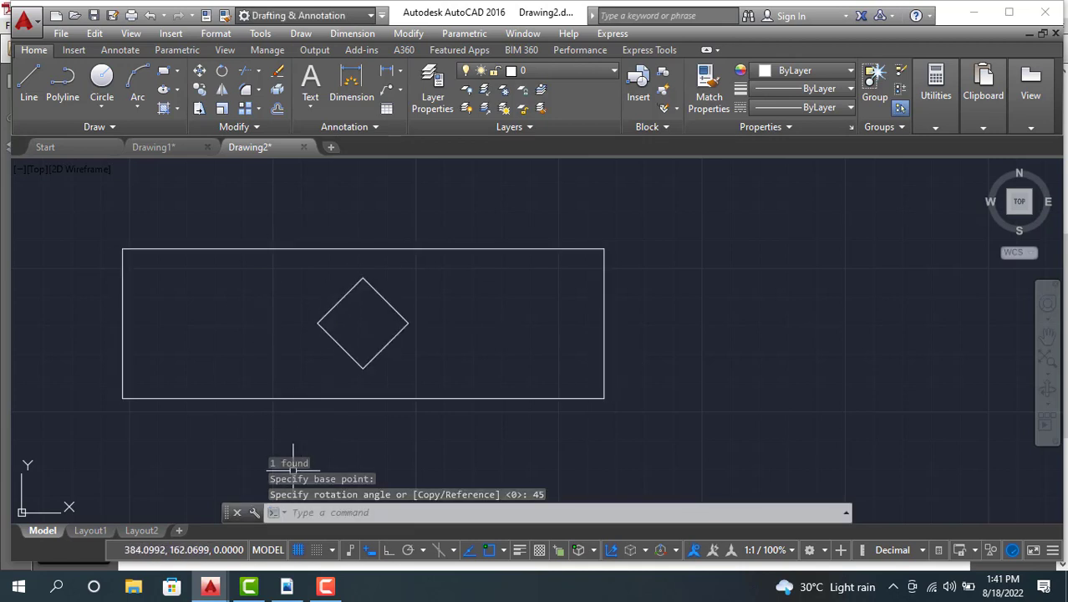
# Step: Check the larger square in Adobe Reader's isometric PDF and Drawing1, and draw a 58 by 58 square to the right of Drawing2's plan rectangle
pyautogui.click(286, 586)
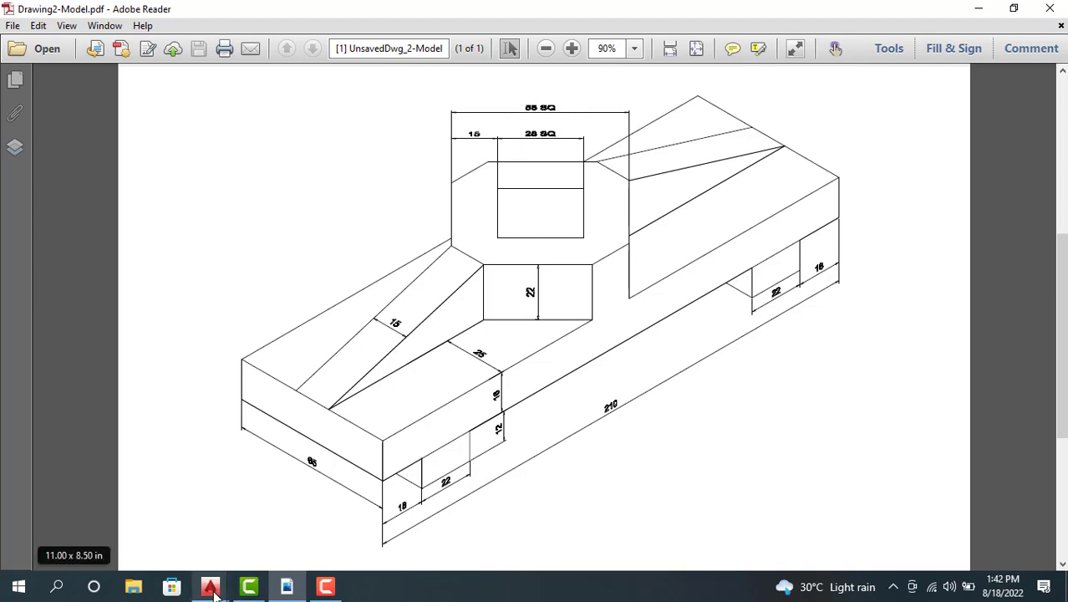
pyautogui.moveTo(212, 589)
pyautogui.click(182, 543)
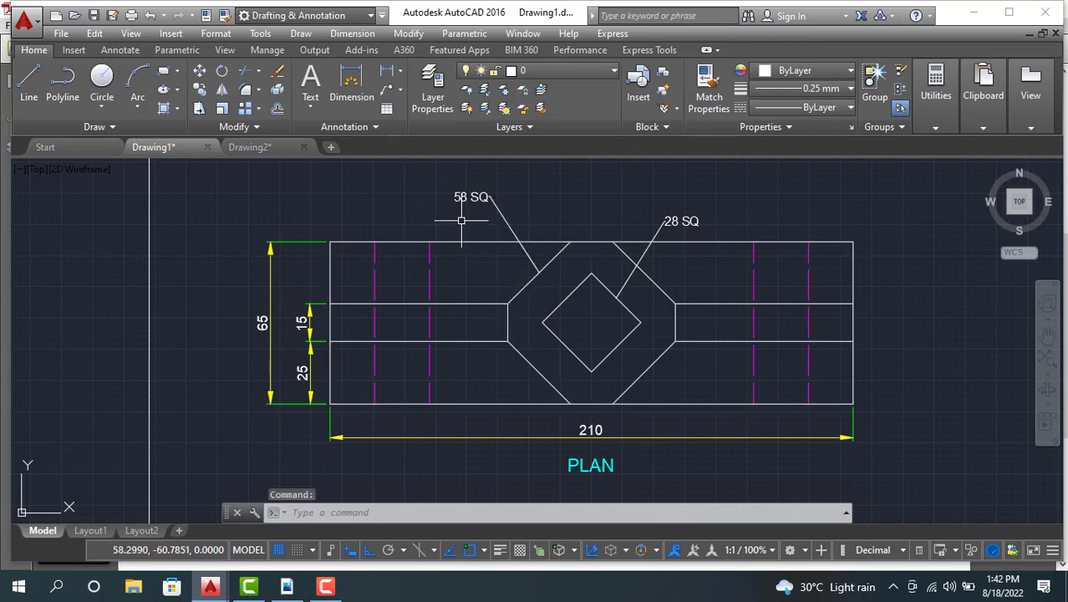
pyautogui.click(275, 146)
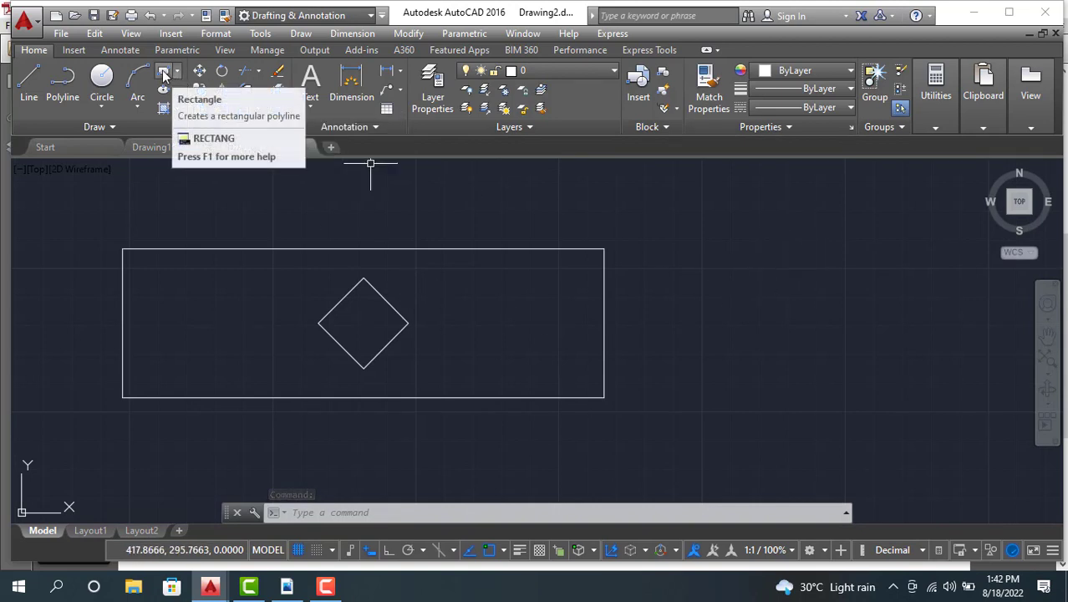
pyautogui.click(166, 73)
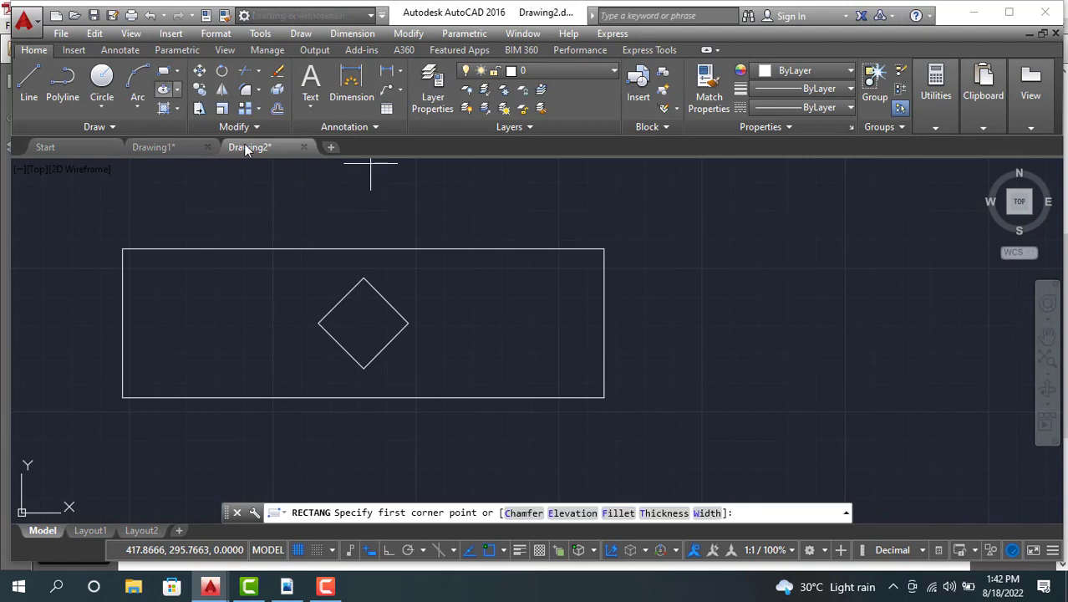
pyautogui.click(722, 370)
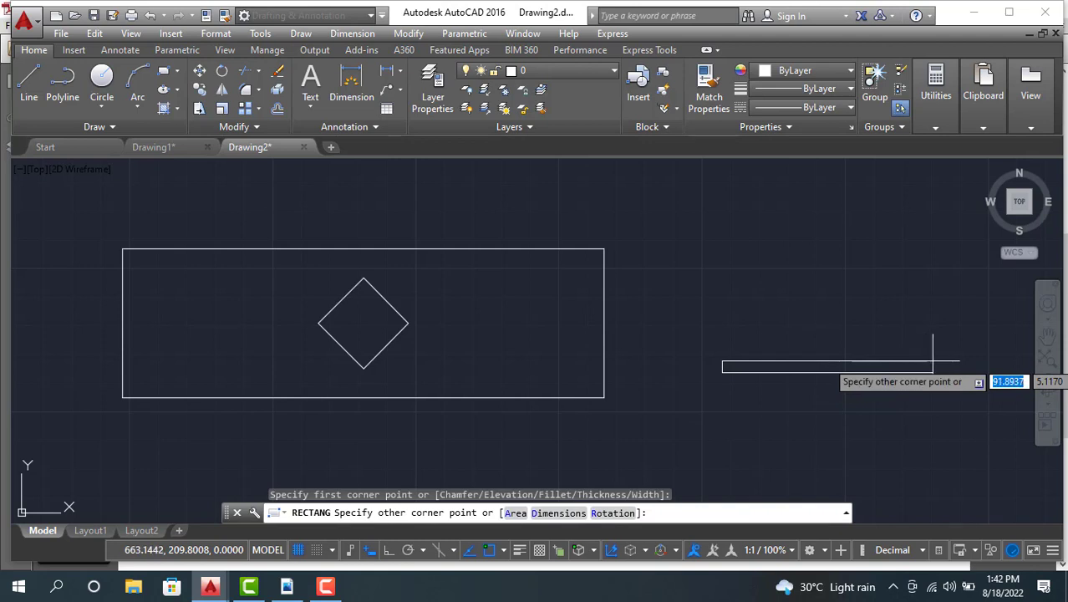
pyautogui.write('58')
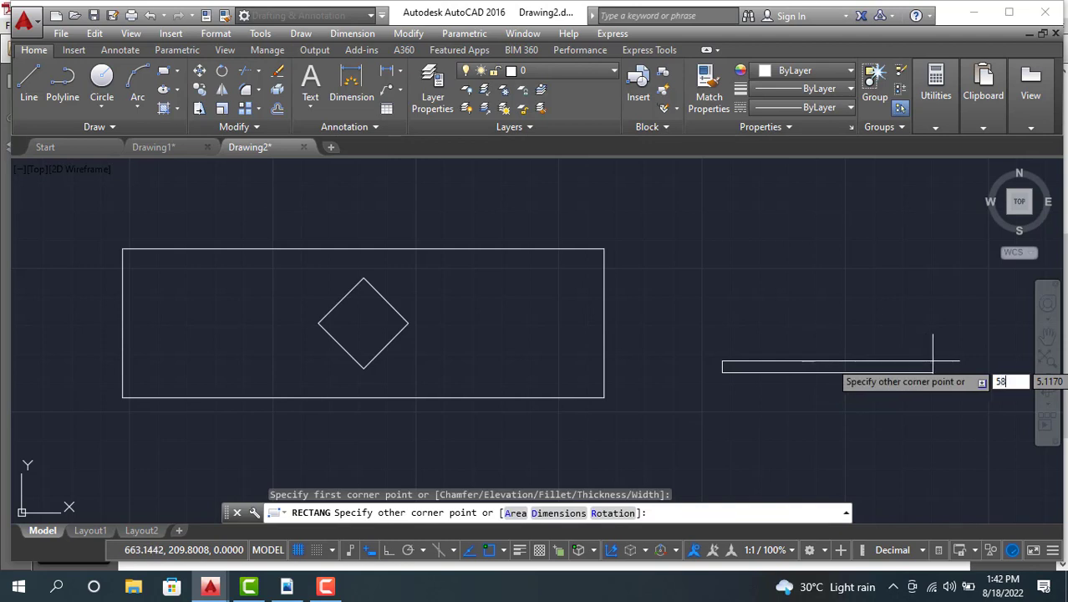
pyautogui.press('Tab')
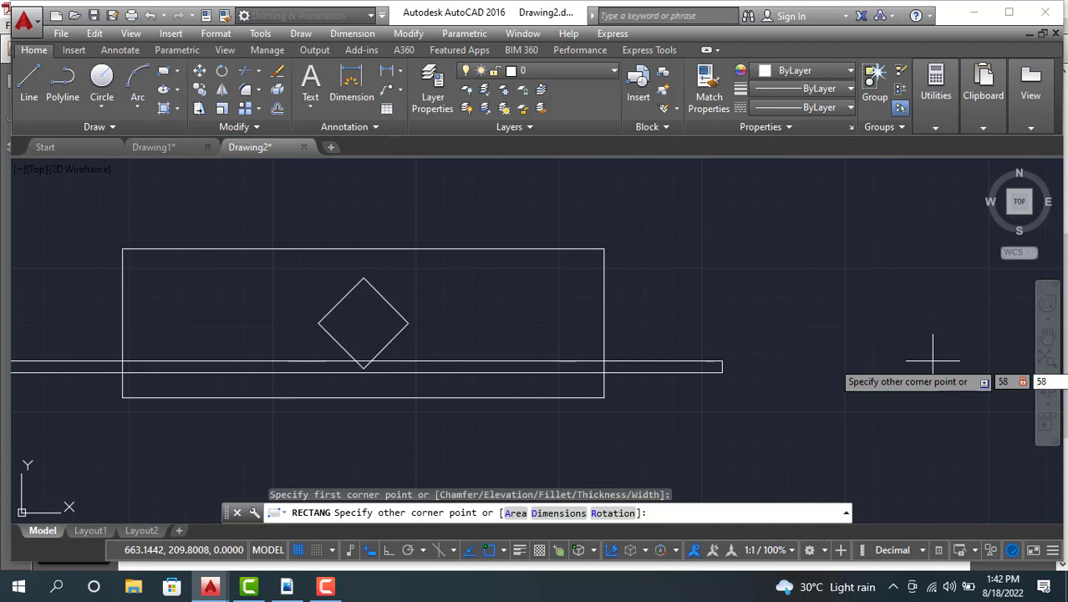
pyautogui.press('Return')
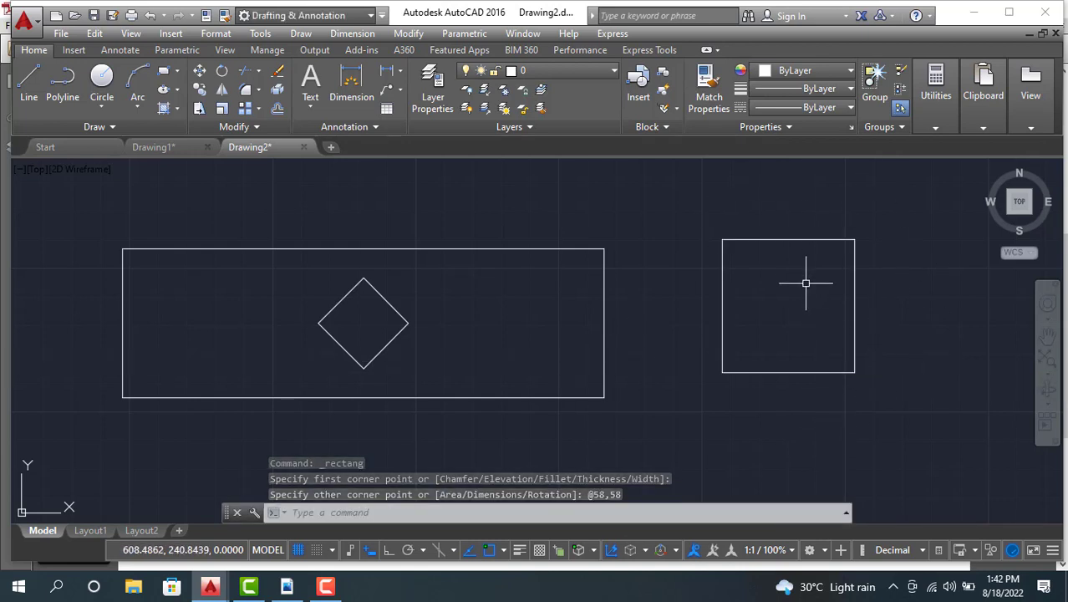
# Step: Move the 58 by 58 square by its geometric center onto the shared geometric center of the rotated small square and the plan rectangle
pyautogui.click(796, 239)
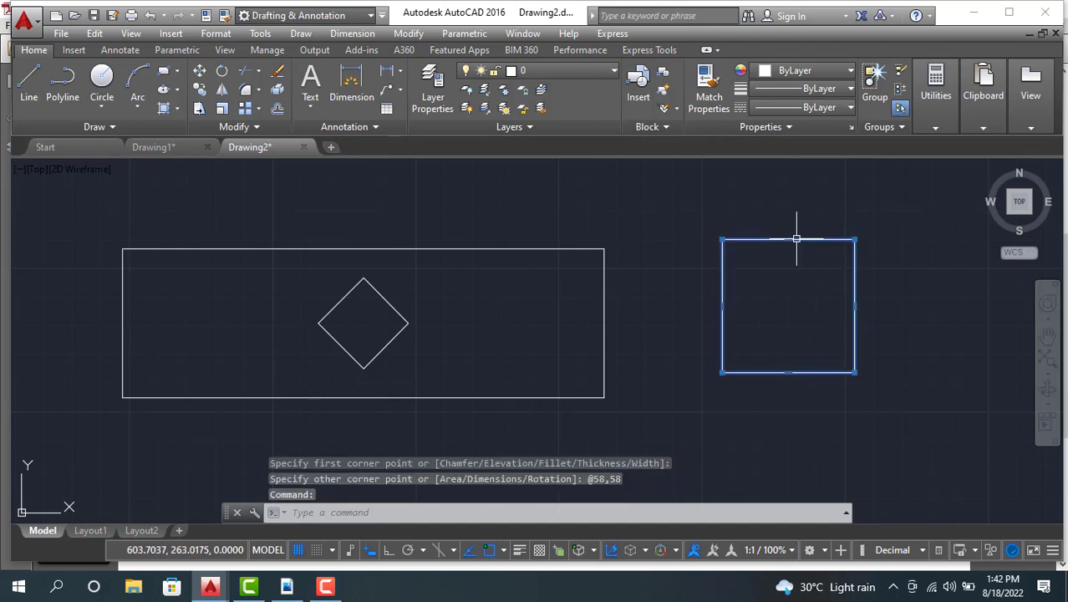
pyautogui.click(199, 72)
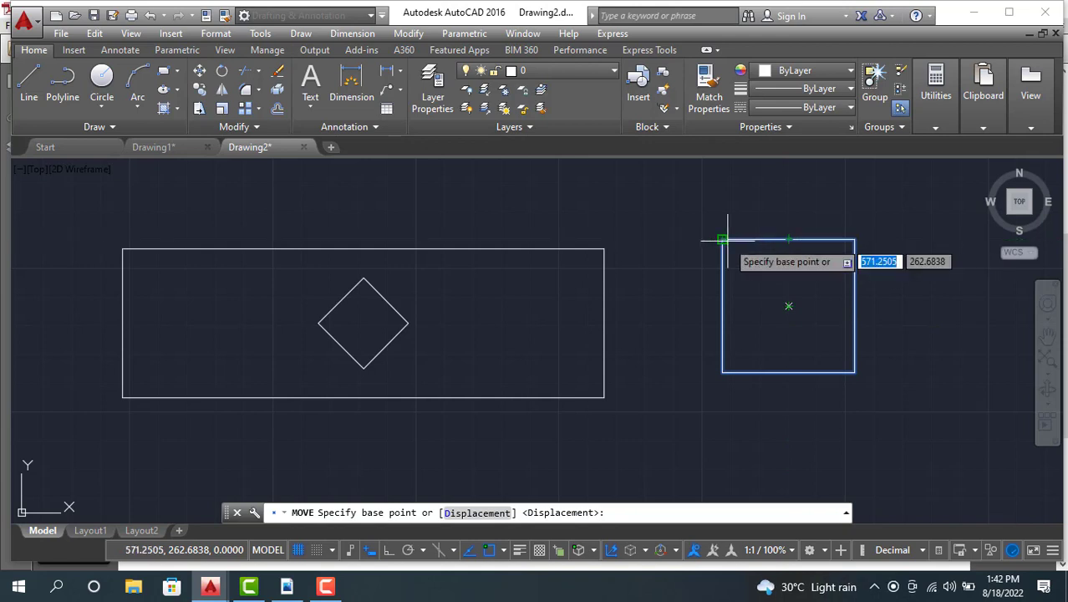
pyautogui.click(788, 306)
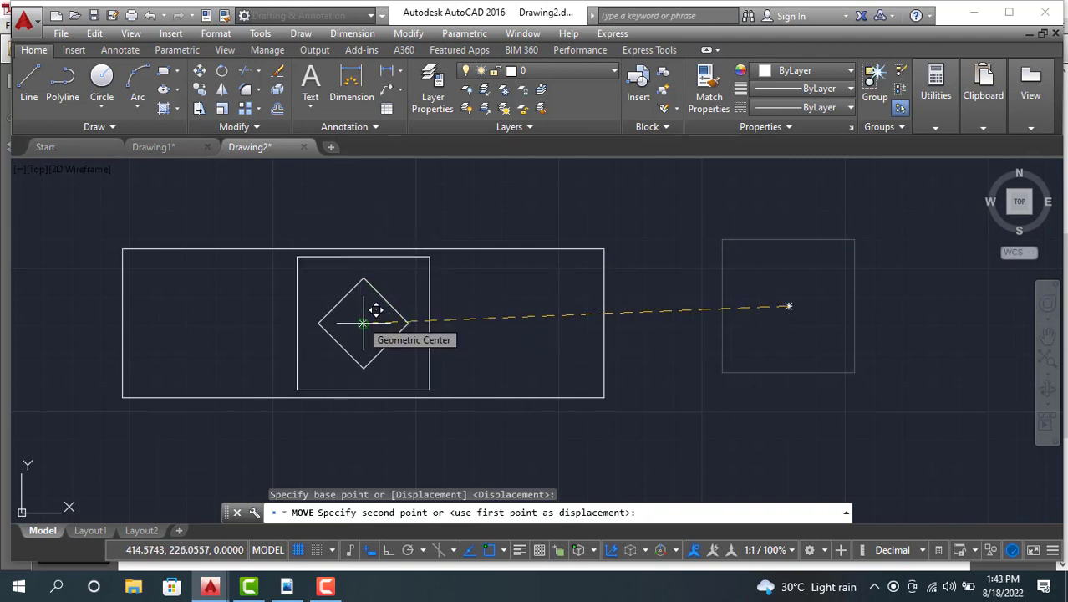
pyautogui.click(363, 322)
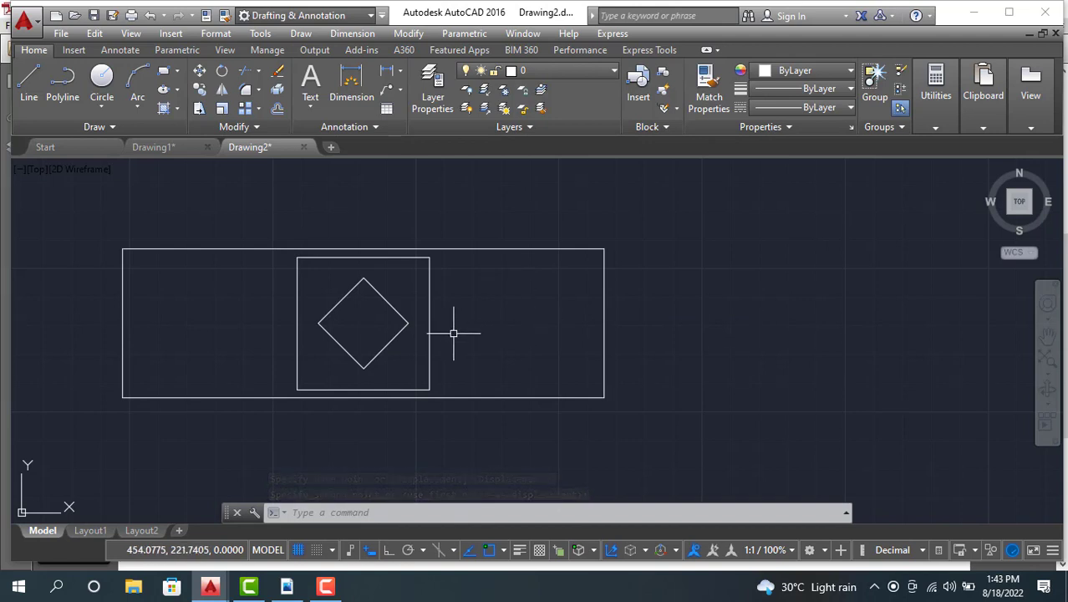
# Step: Compare the larger square with Drawing1's plan, and rotate the 58 by 58 square in Drawing2 by 45 degrees about its geometric center
pyautogui.click(429, 310)
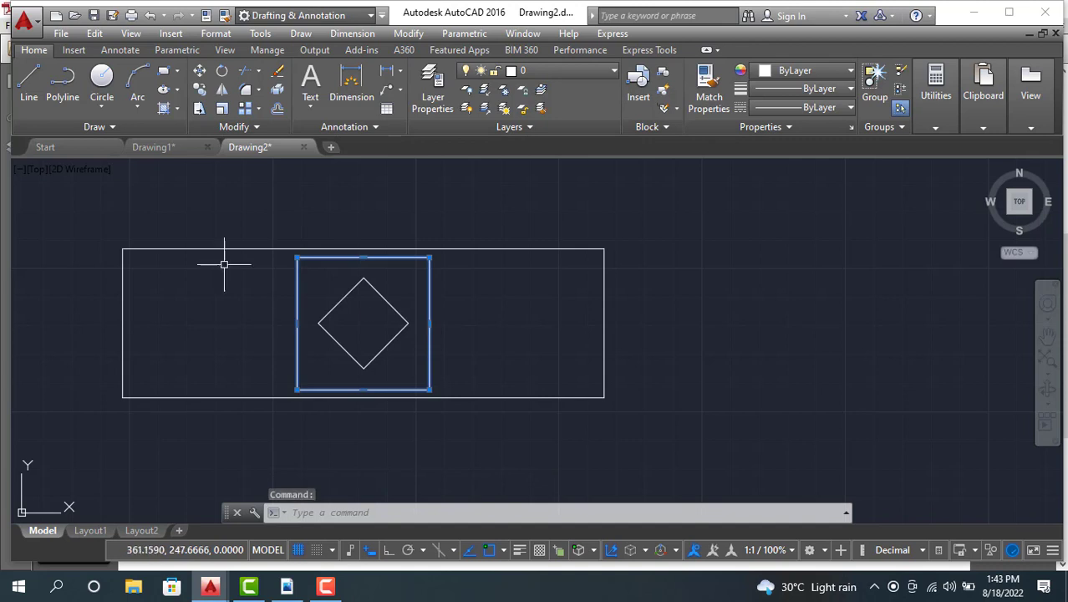
pyautogui.click(161, 149)
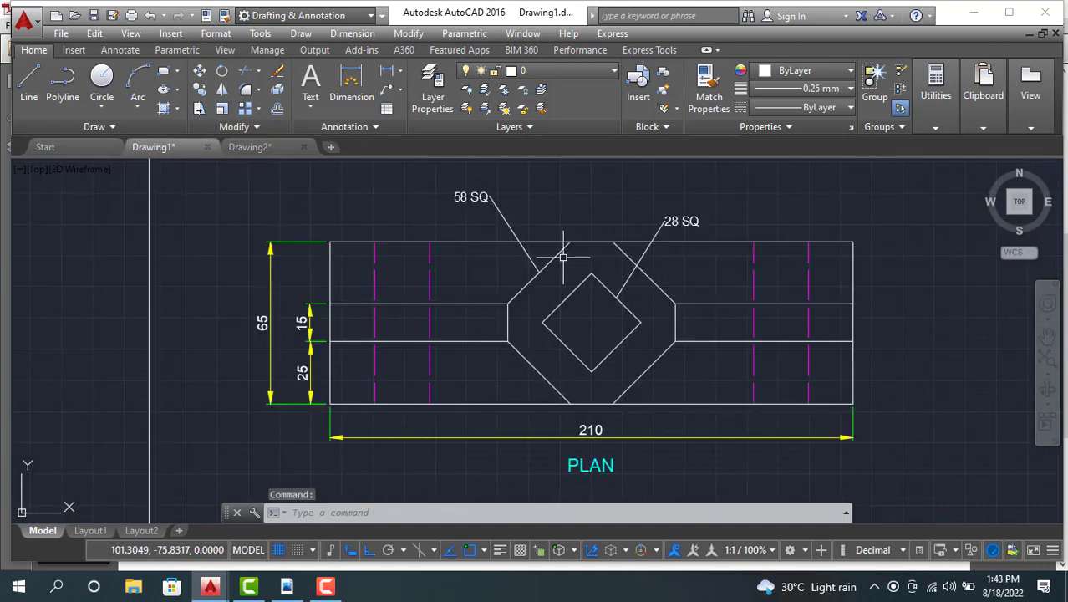
pyautogui.click(255, 150)
pyautogui.click(325, 256)
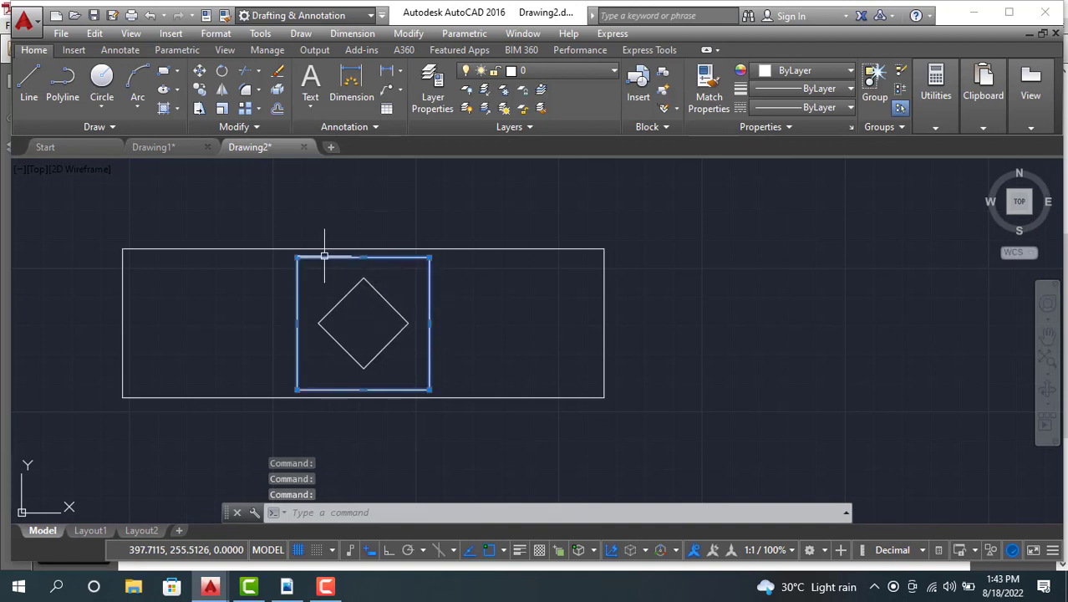
pyautogui.click(224, 73)
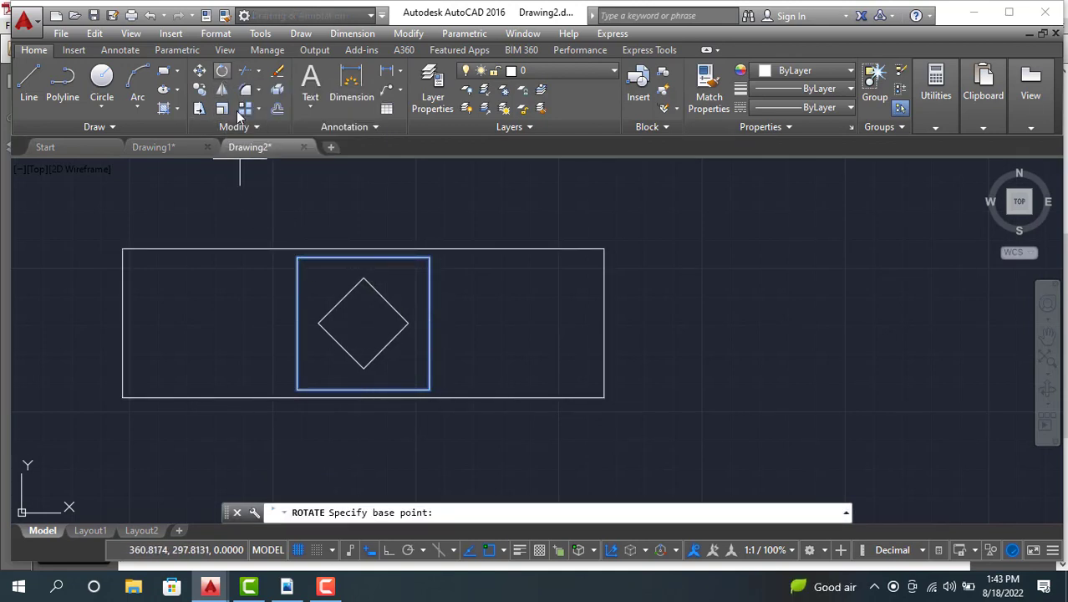
pyautogui.click(362, 323)
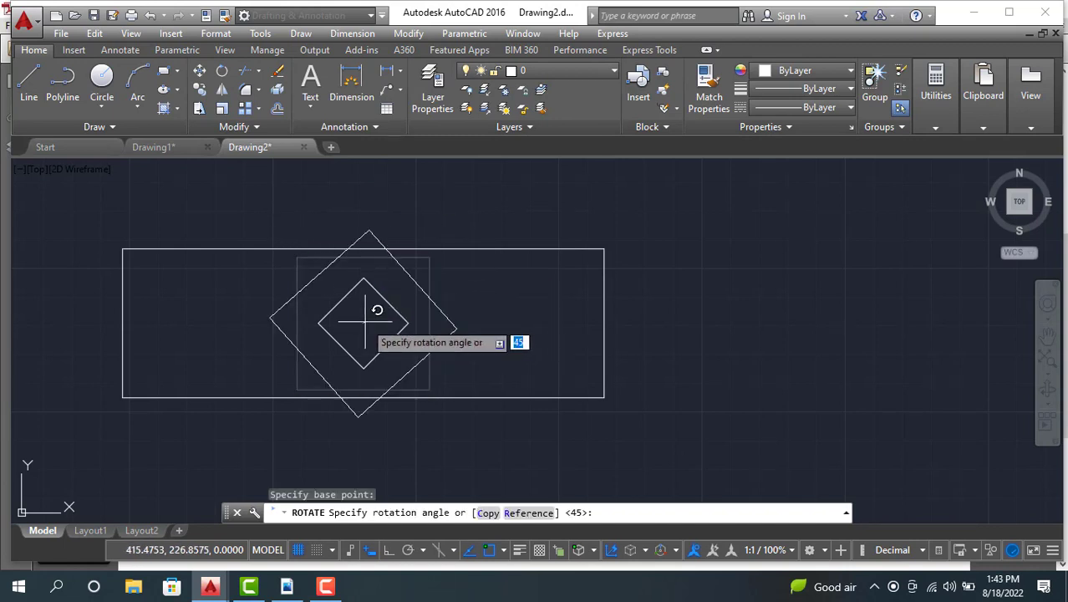
pyautogui.write('45')
pyautogui.press('Return')
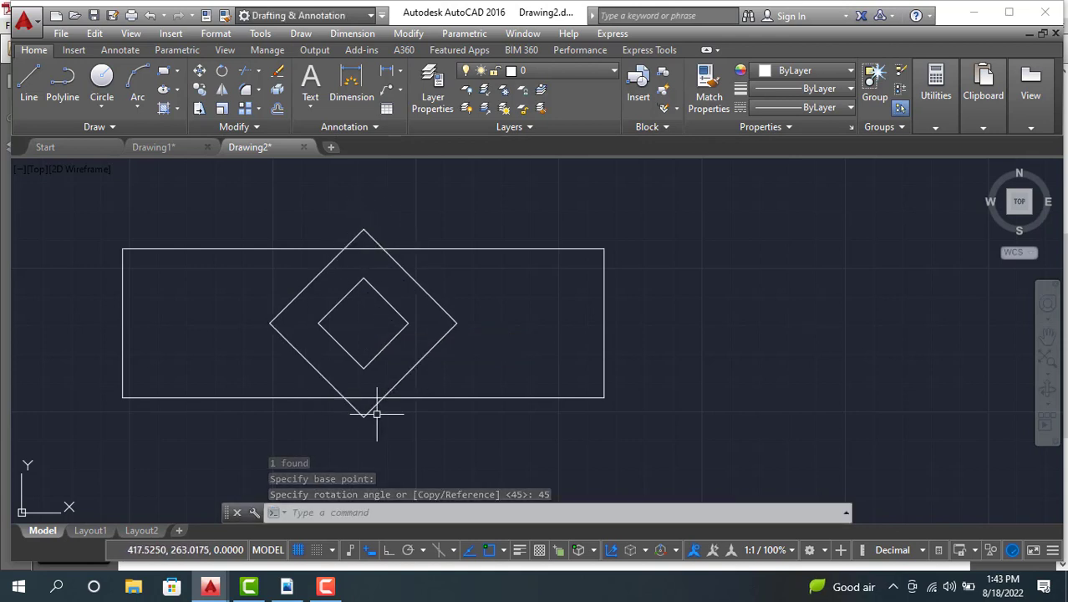
# Step: Trim off the upper and lower corners of the rotated 58 by 58 square that project beyond the plan rectangle, following Drawing1
pyautogui.click(159, 147)
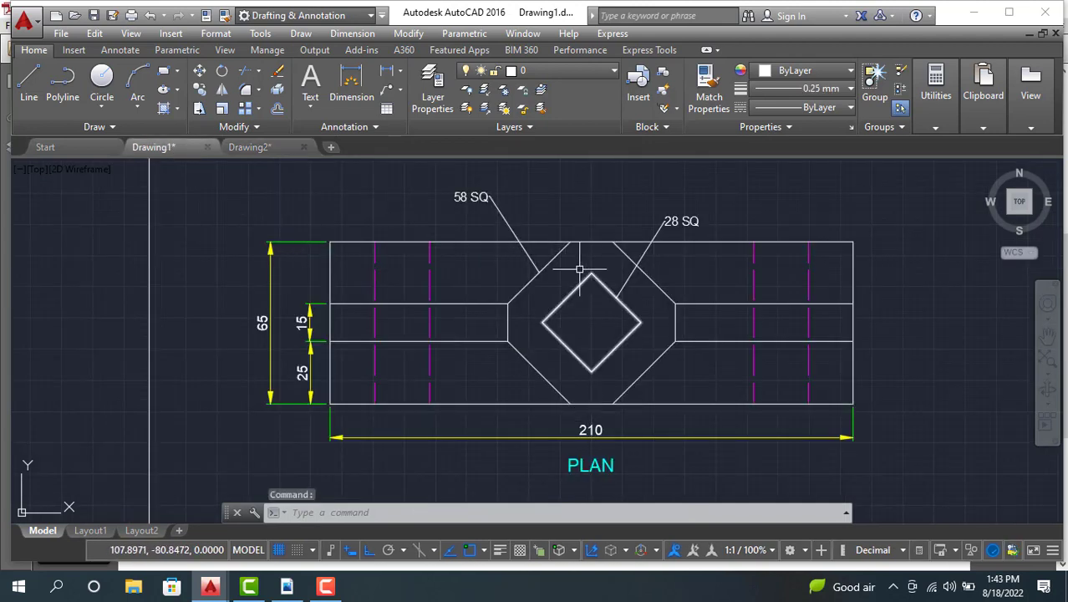
pyautogui.click(265, 148)
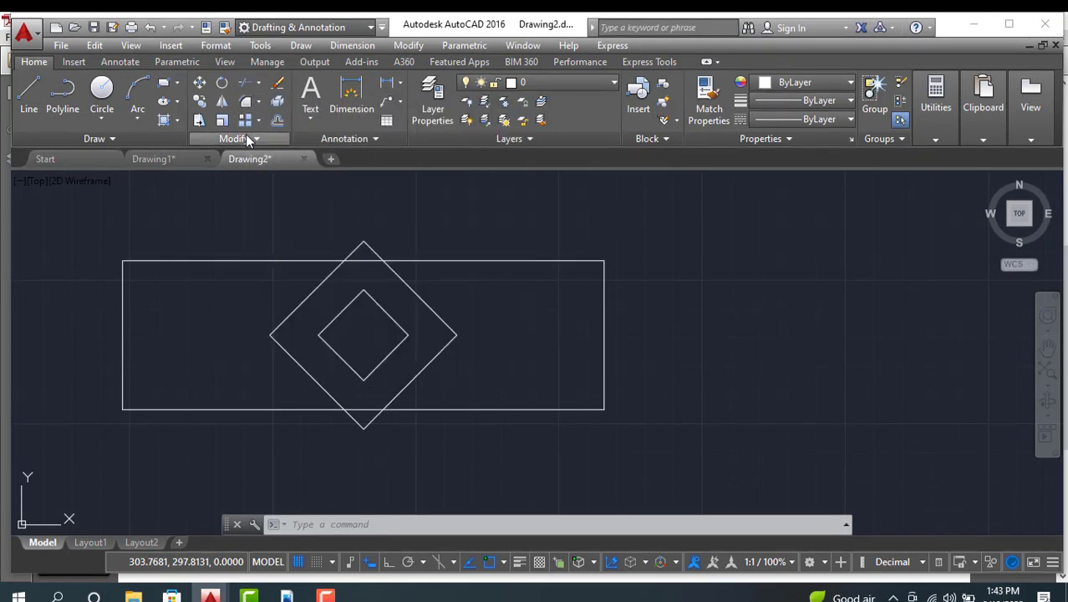
pyautogui.click(247, 86)
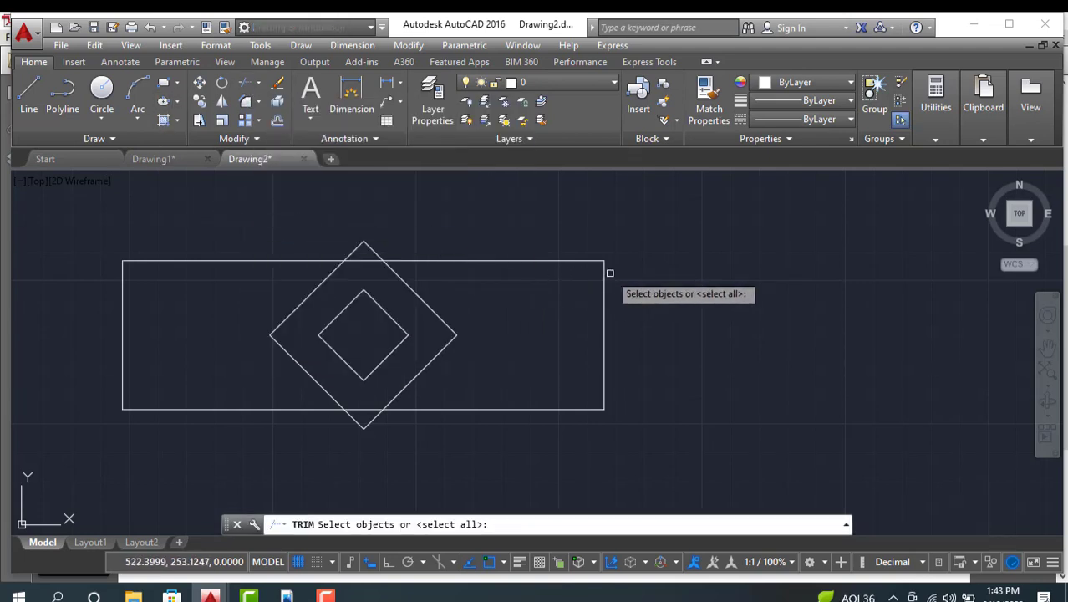
pyautogui.press('Return')
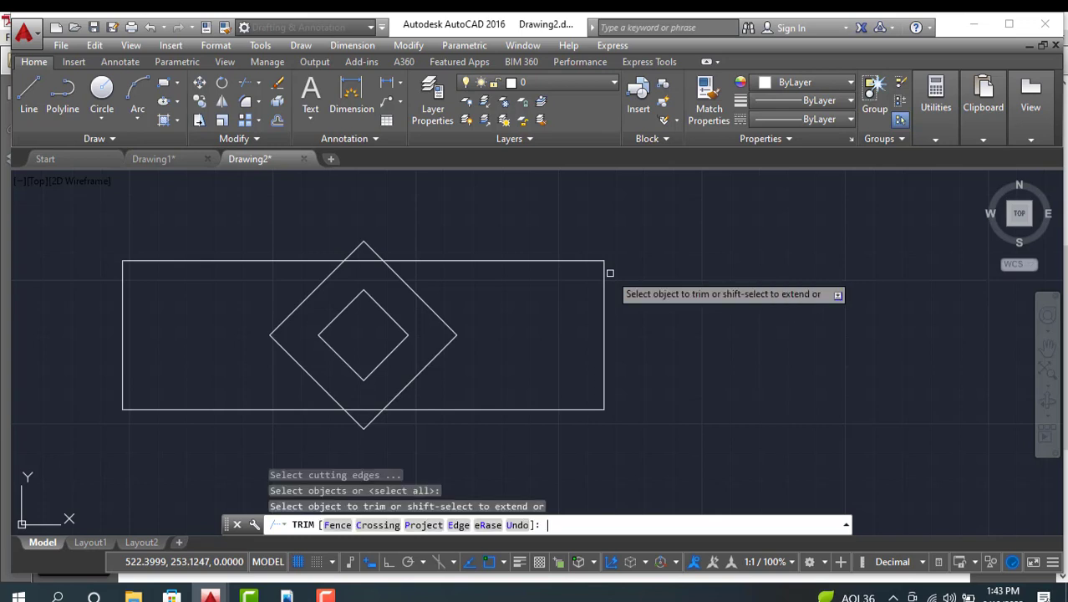
pyautogui.click(372, 248)
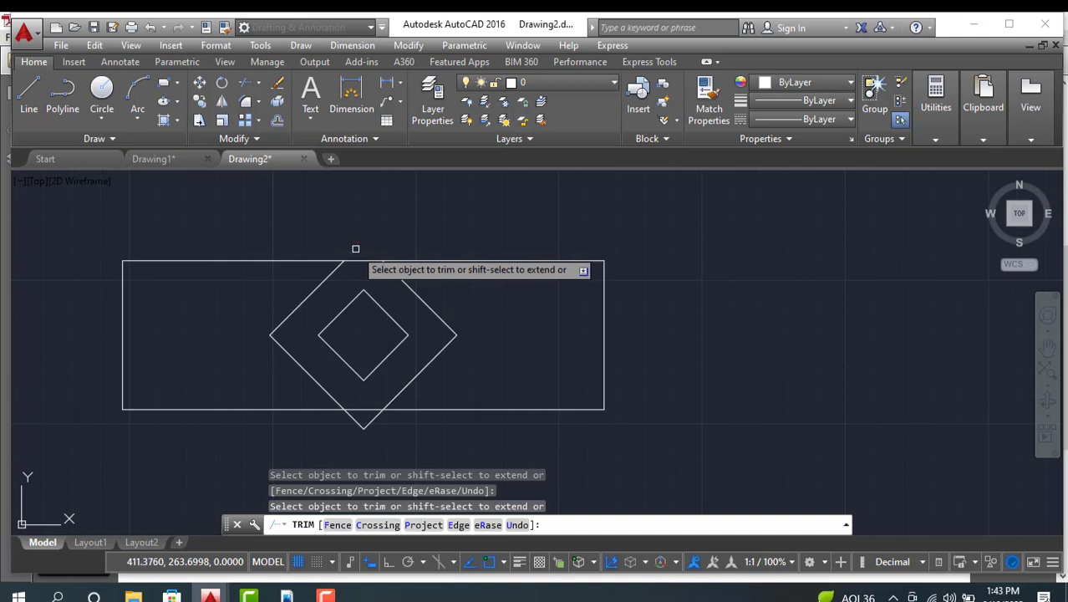
pyautogui.click(361, 247)
pyautogui.click(361, 422)
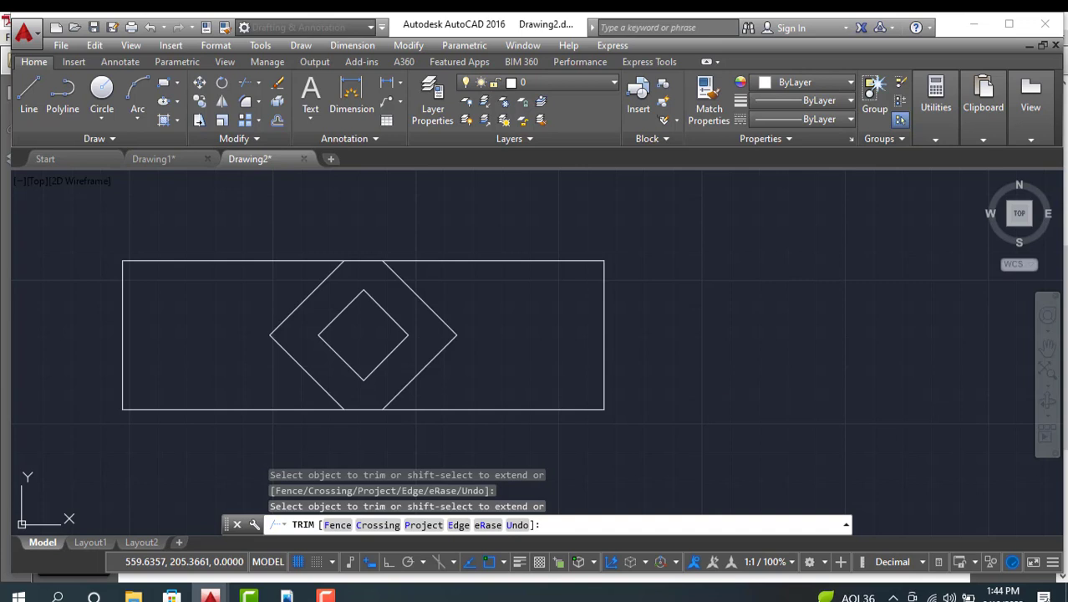
pyautogui.press('Escape')
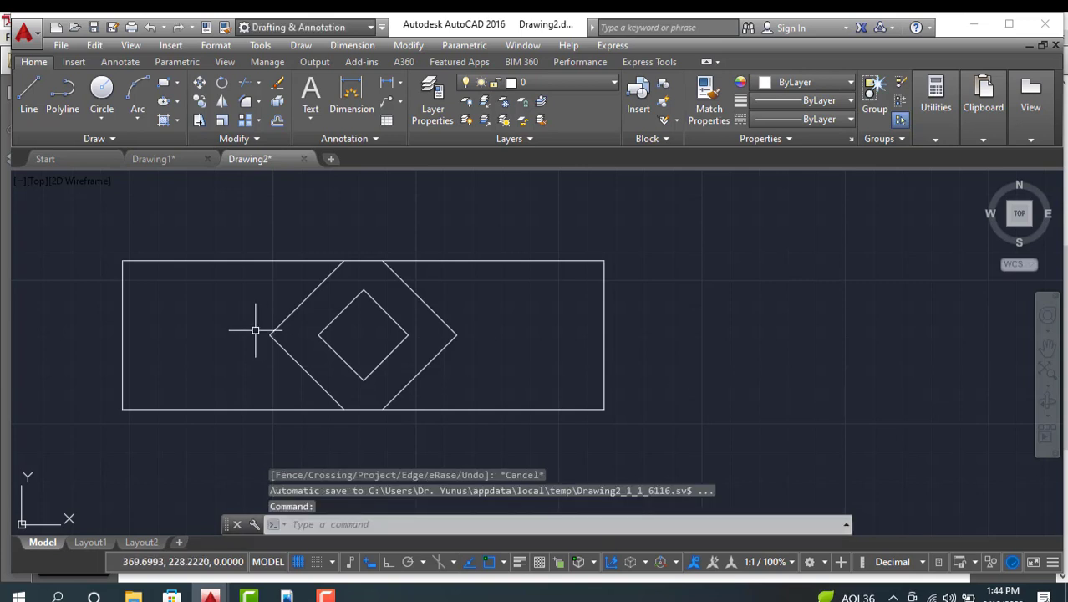
pyautogui.click(153, 159)
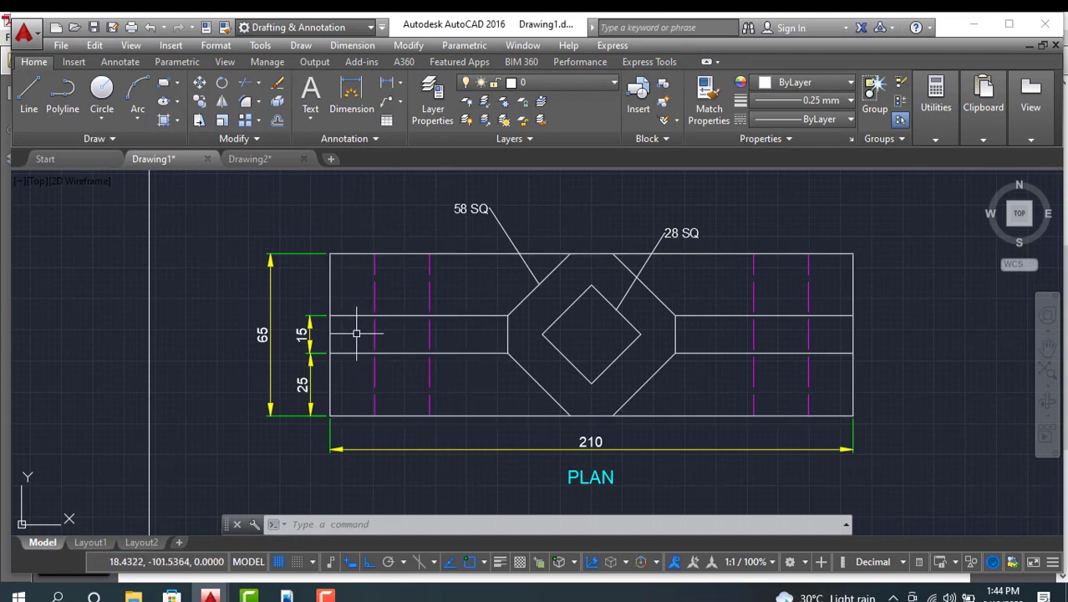
pyautogui.click(268, 161)
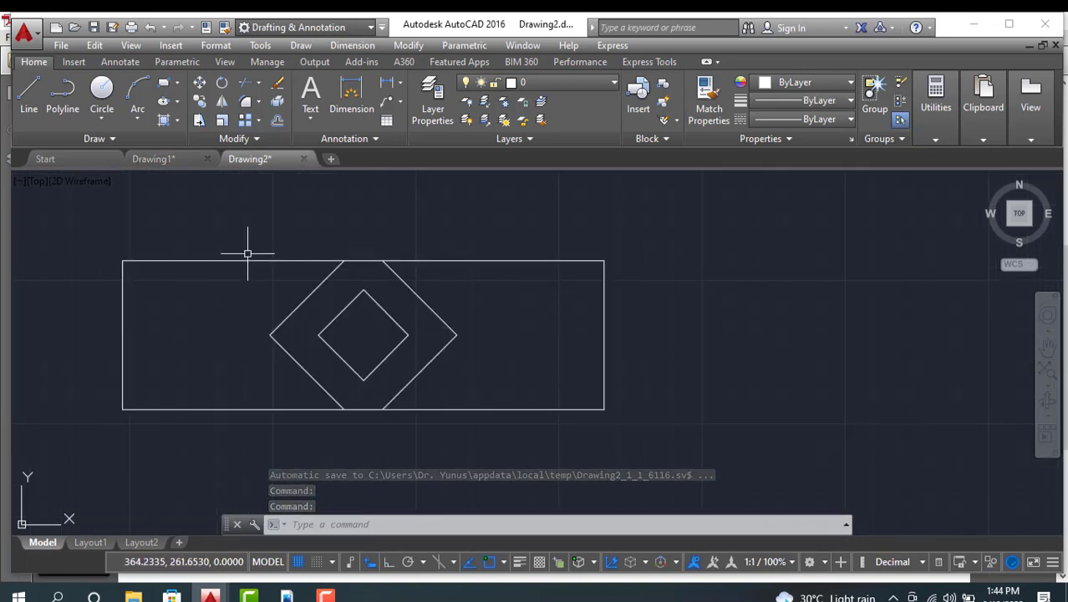
pyautogui.moveTo(249, 259)
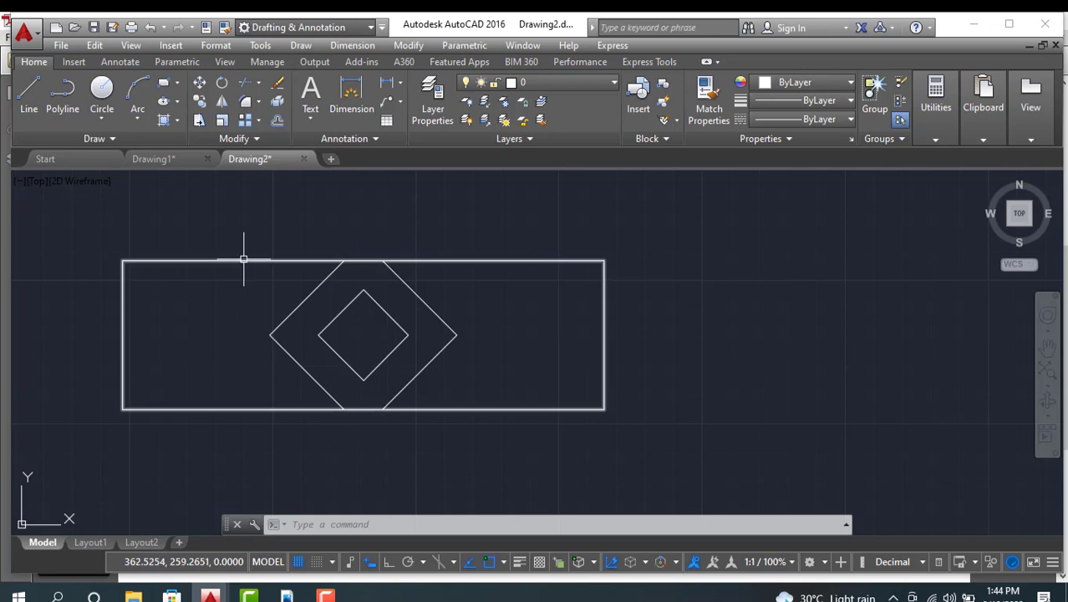
pyautogui.click(244, 260)
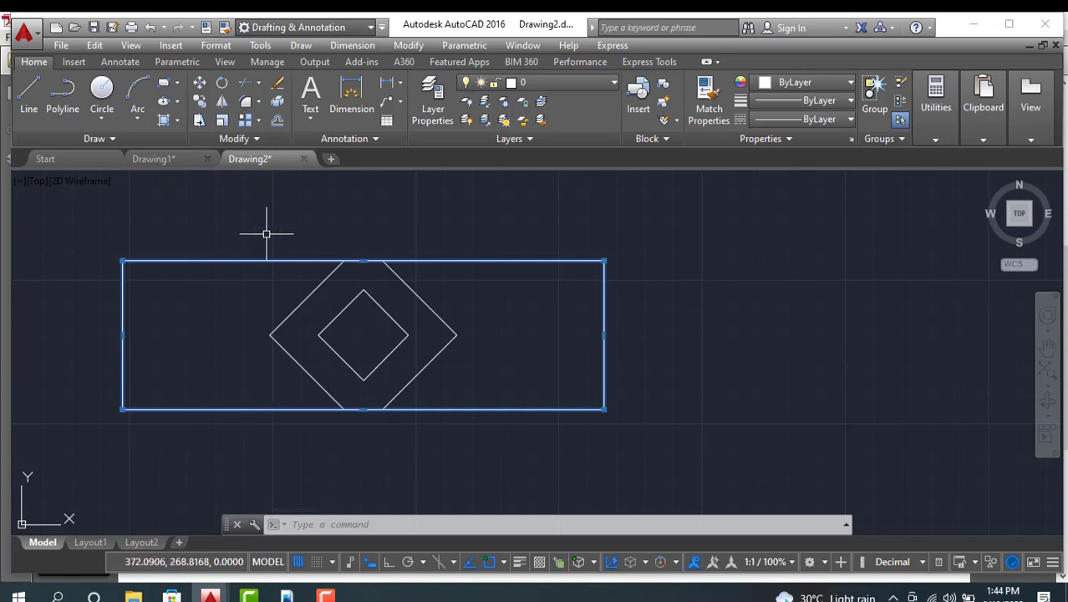
pyautogui.click(279, 121)
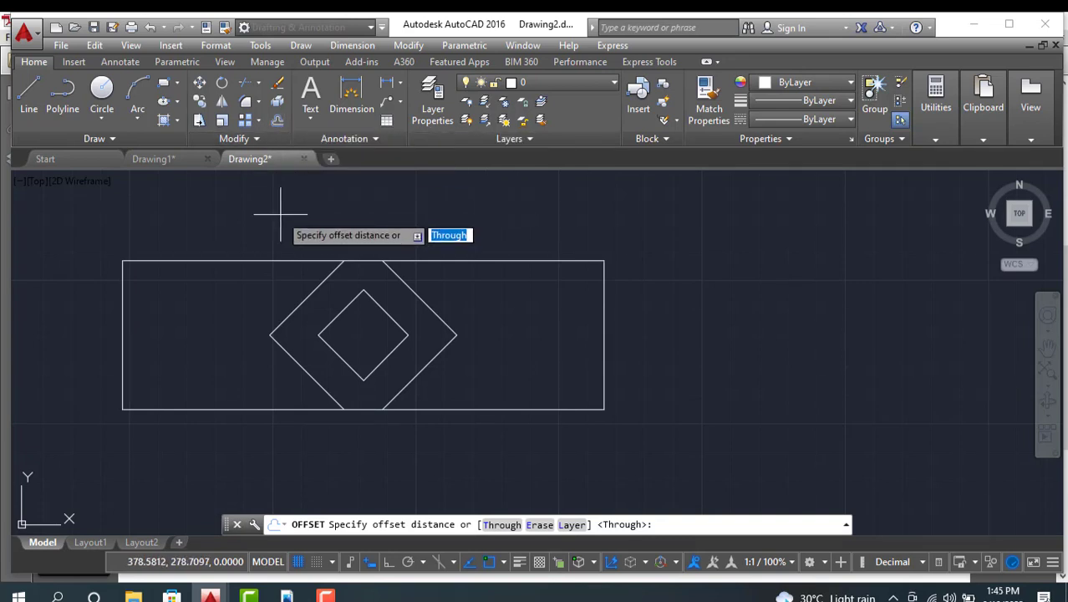
pyautogui.write('2')
pyautogui.press('Return')
pyautogui.click(281, 260)
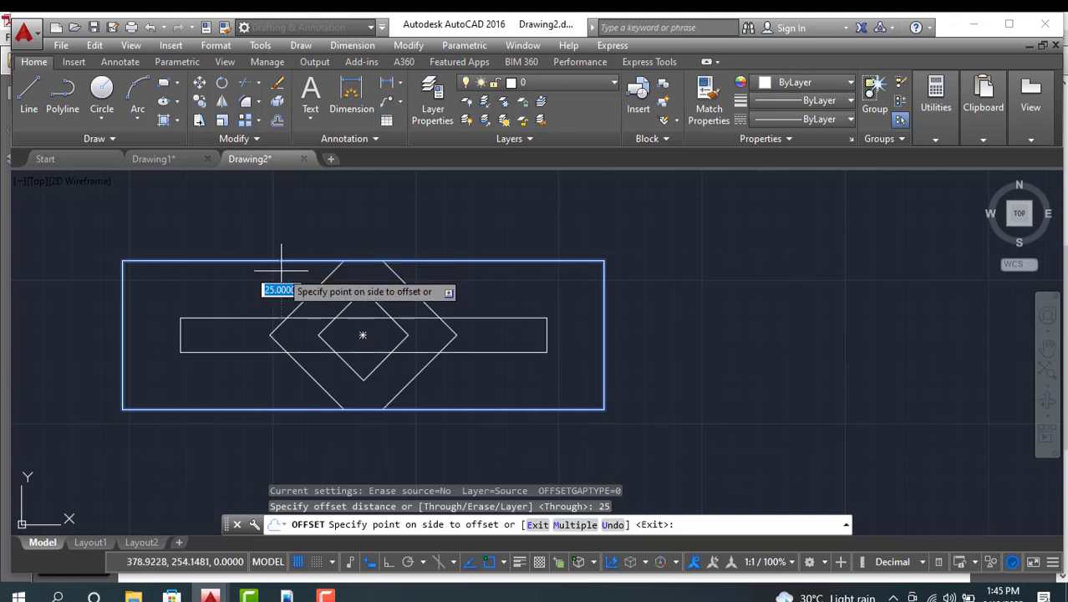
pyautogui.press('Escape')
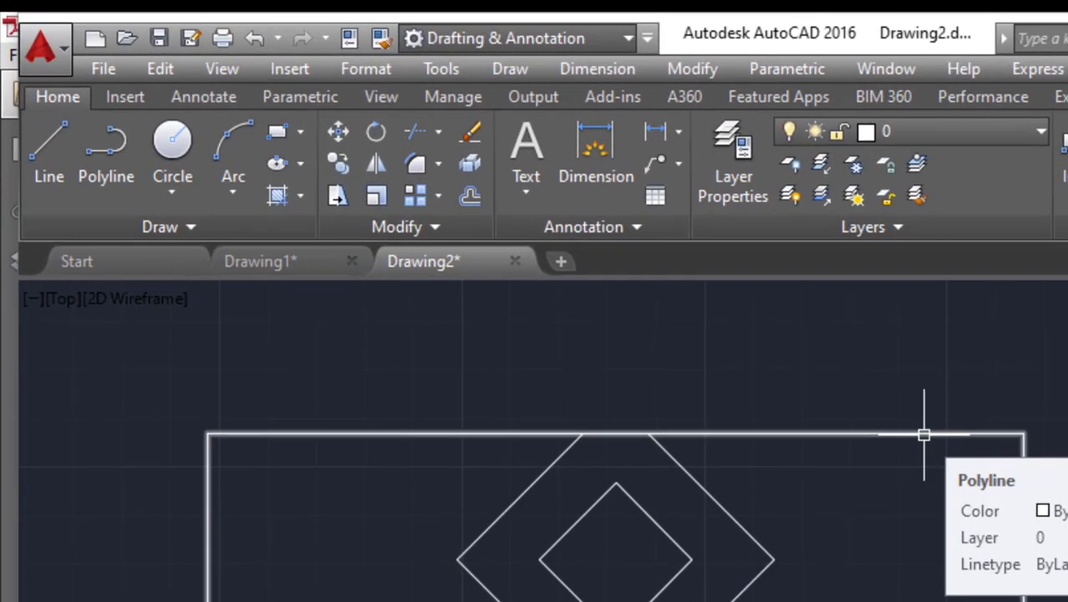
# Step: Explode Drawing2's outer plan rectangle into separate lines, and check that its upper and left edges can be selected individually
pyautogui.click(545, 261)
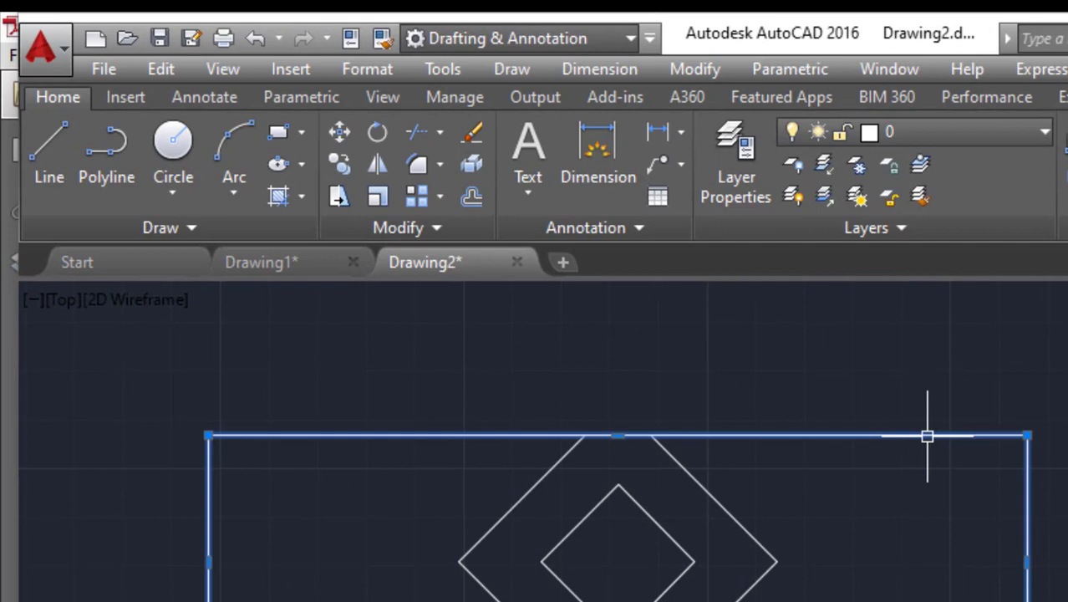
pyautogui.click(469, 167)
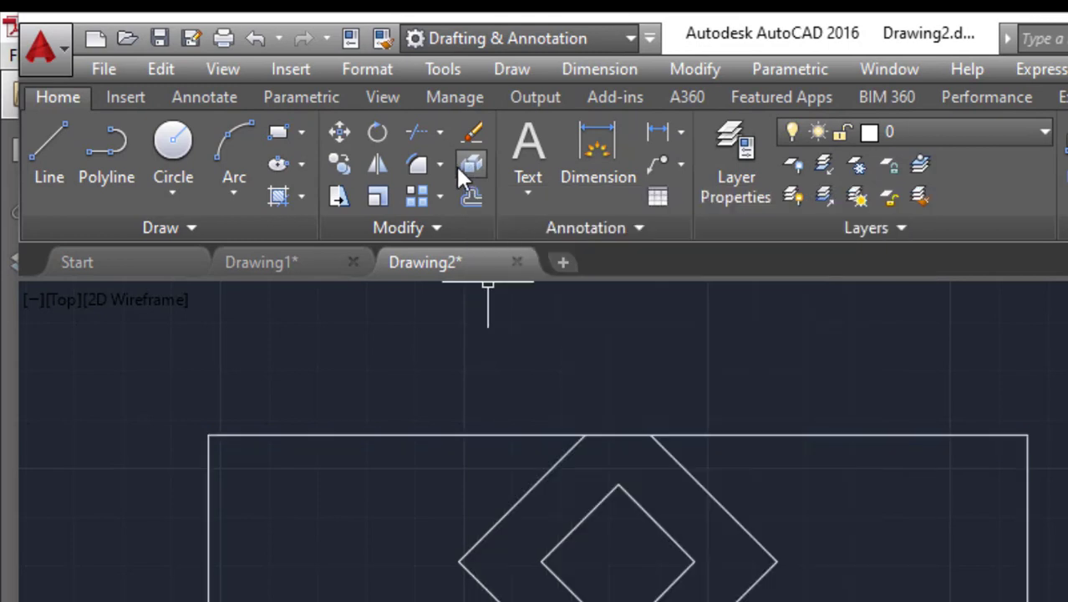
pyautogui.click(458, 435)
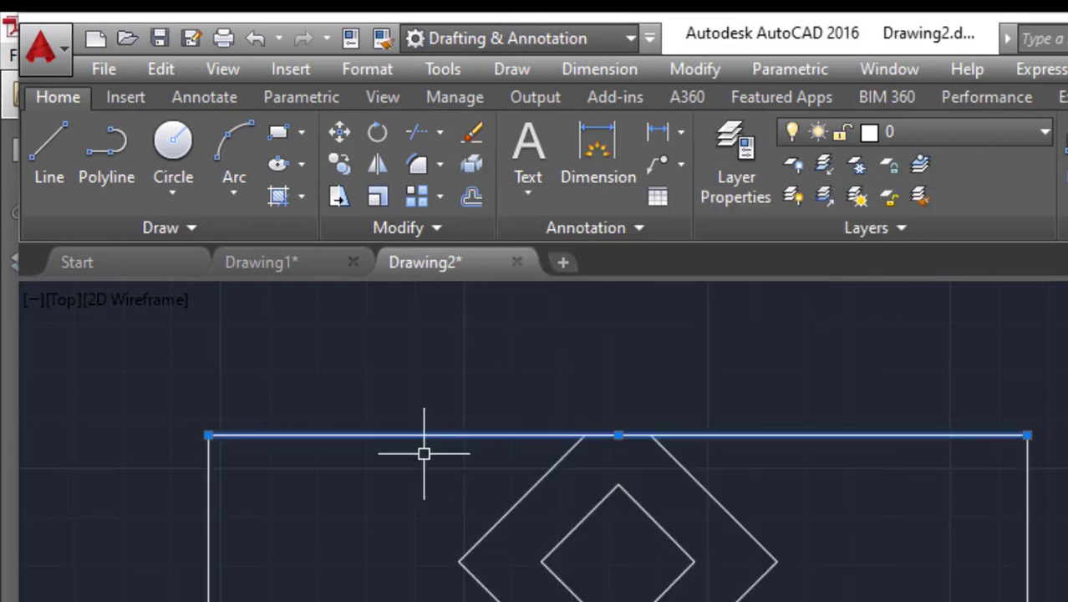
pyautogui.click(209, 552)
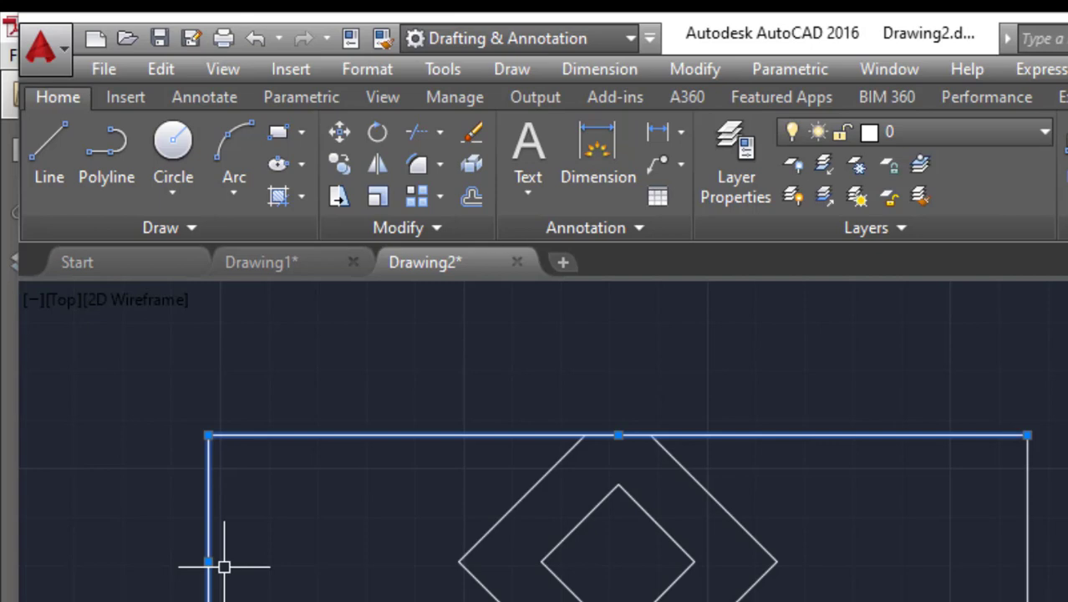
pyautogui.press('Escape')
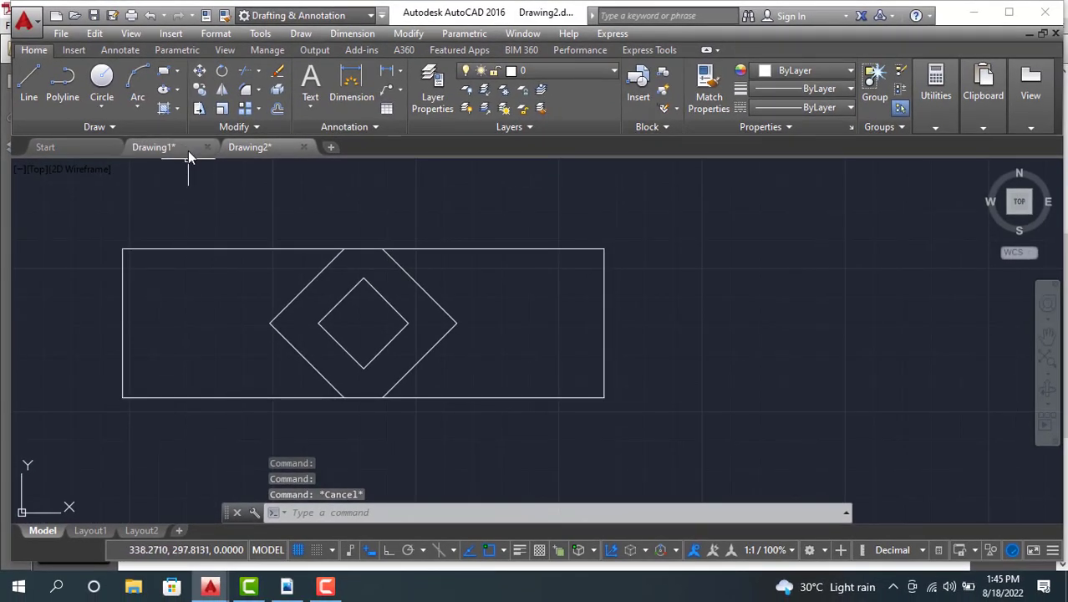
# Step: Check the rib dimensions in Drawing1 and Adobe Reader's isometric PDF, and offset Drawing2's lower and upper plan edges inward by 25
pyautogui.click(185, 148)
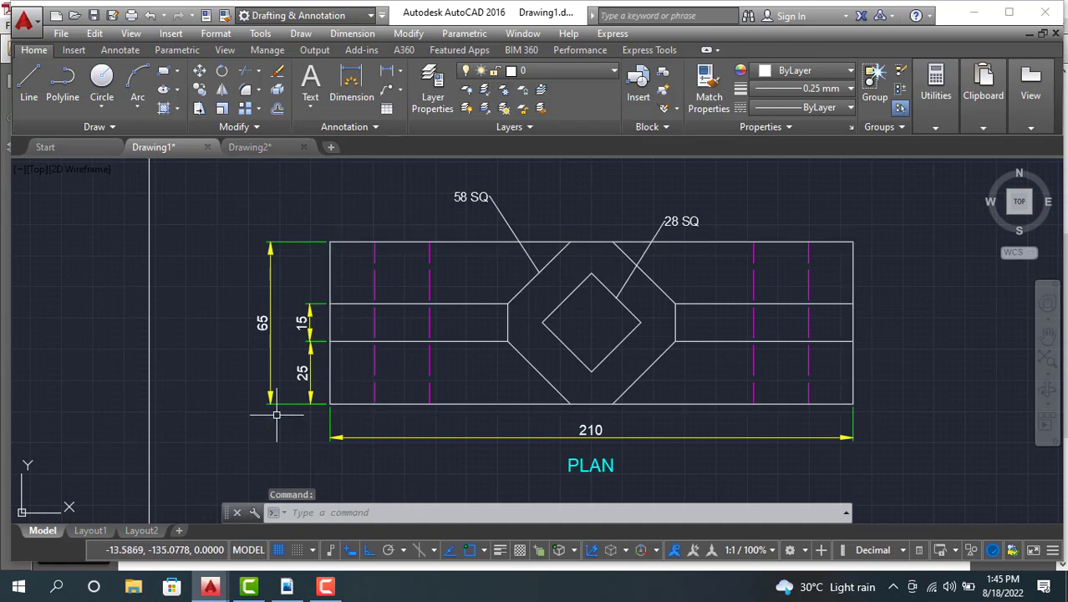
pyautogui.click(286, 585)
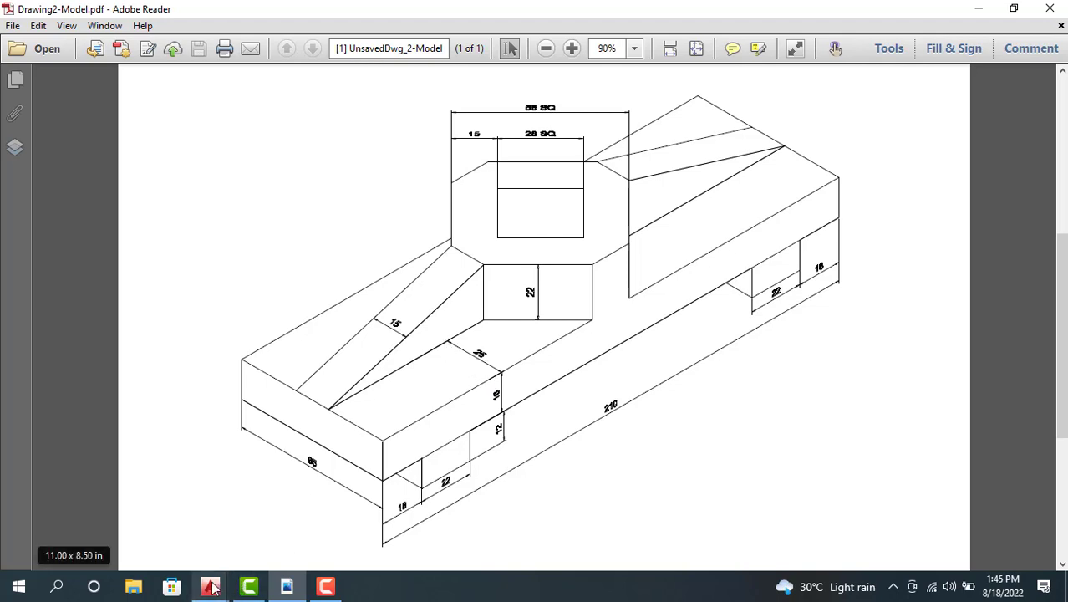
pyautogui.moveTo(210, 587)
pyautogui.click(243, 506)
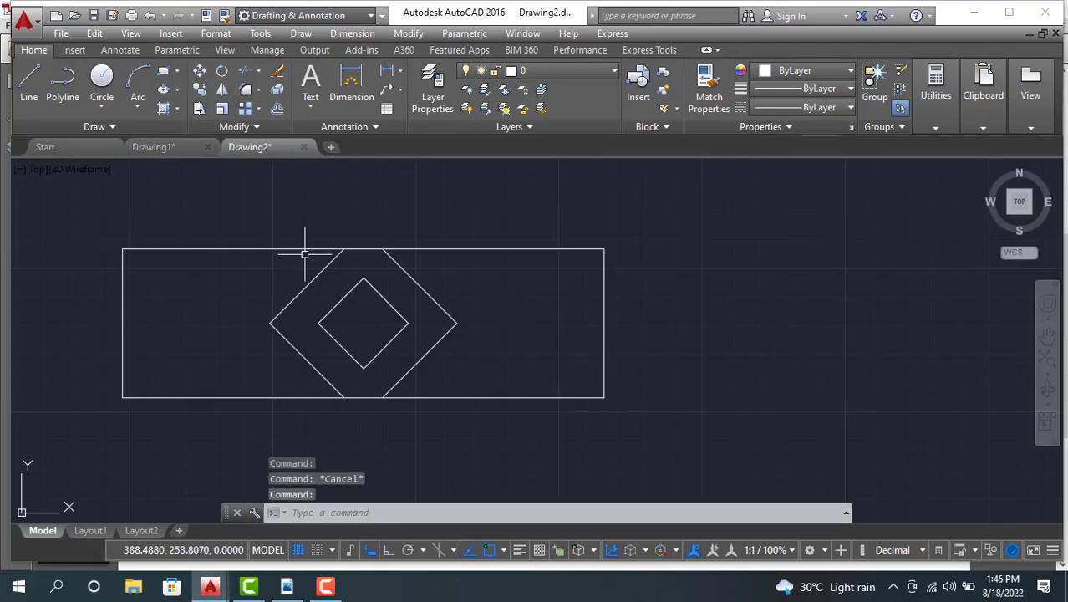
pyautogui.click(276, 109)
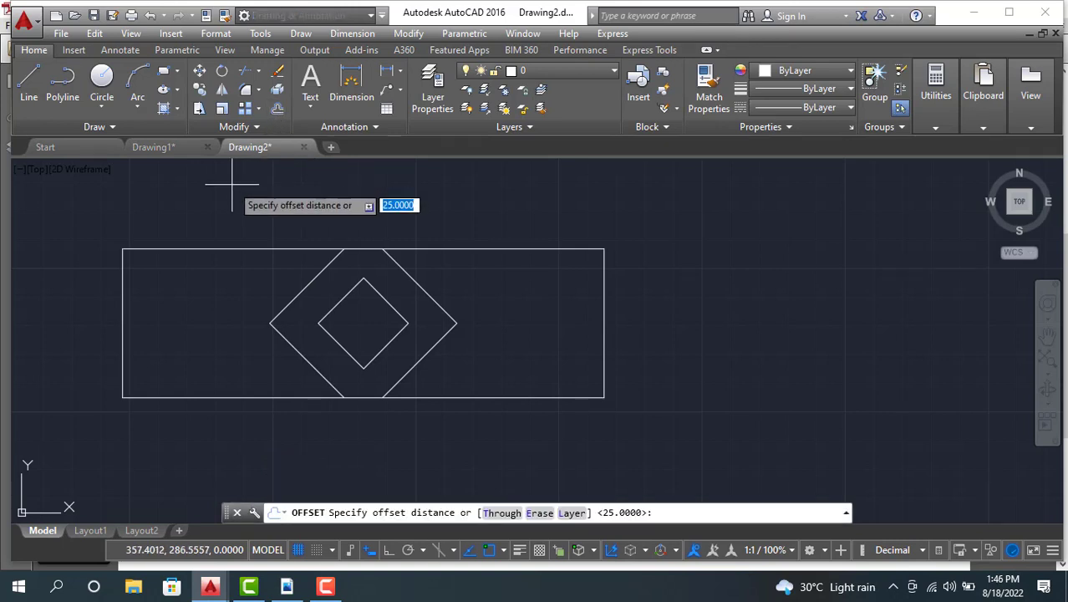
pyautogui.press('Return')
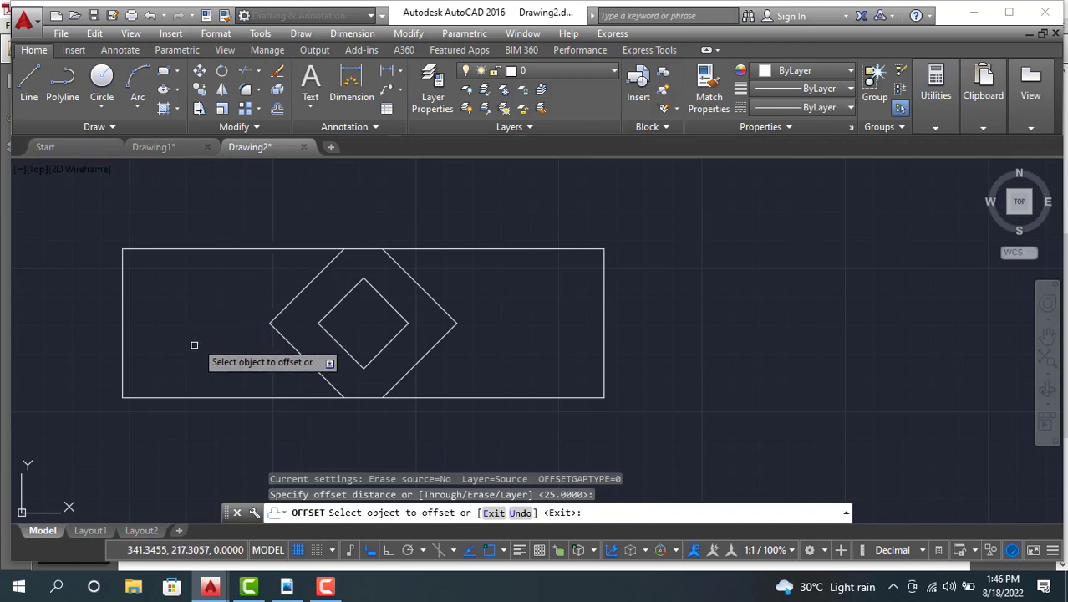
pyautogui.click(181, 397)
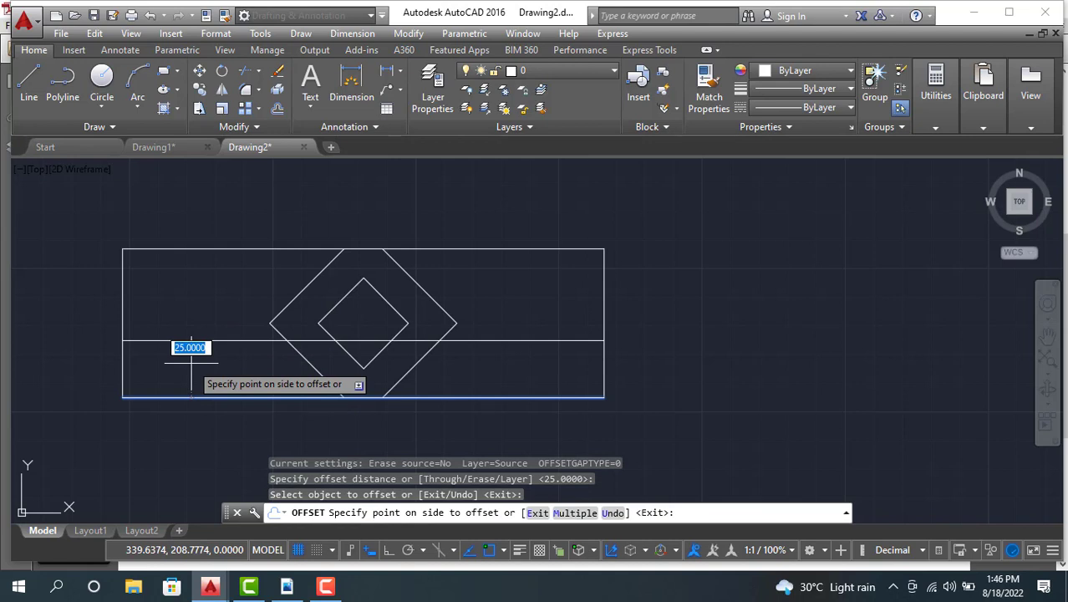
pyautogui.click(192, 362)
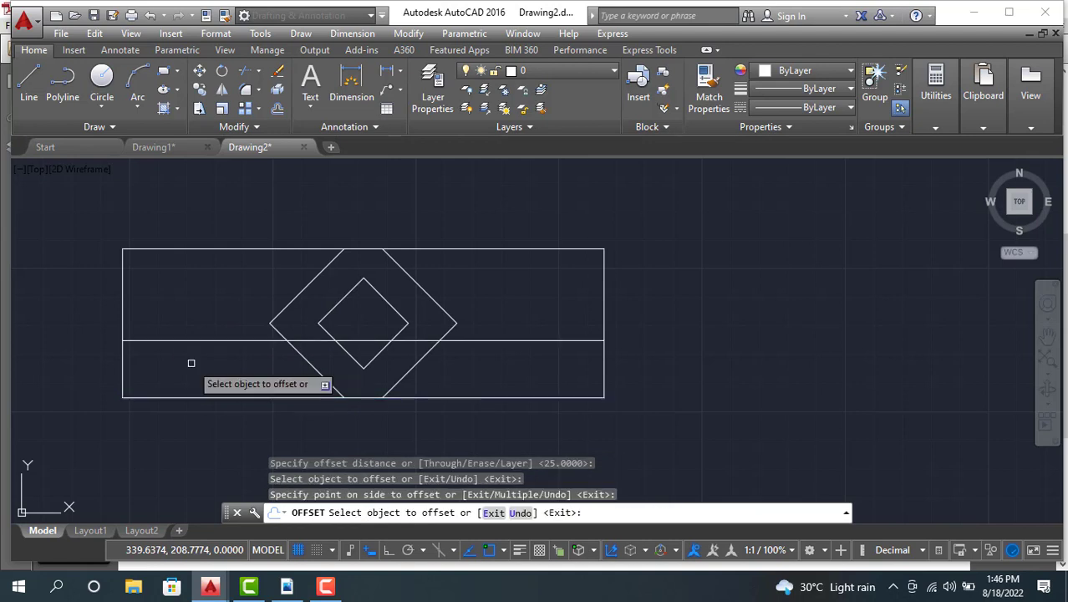
pyautogui.click(201, 250)
pyautogui.click(202, 267)
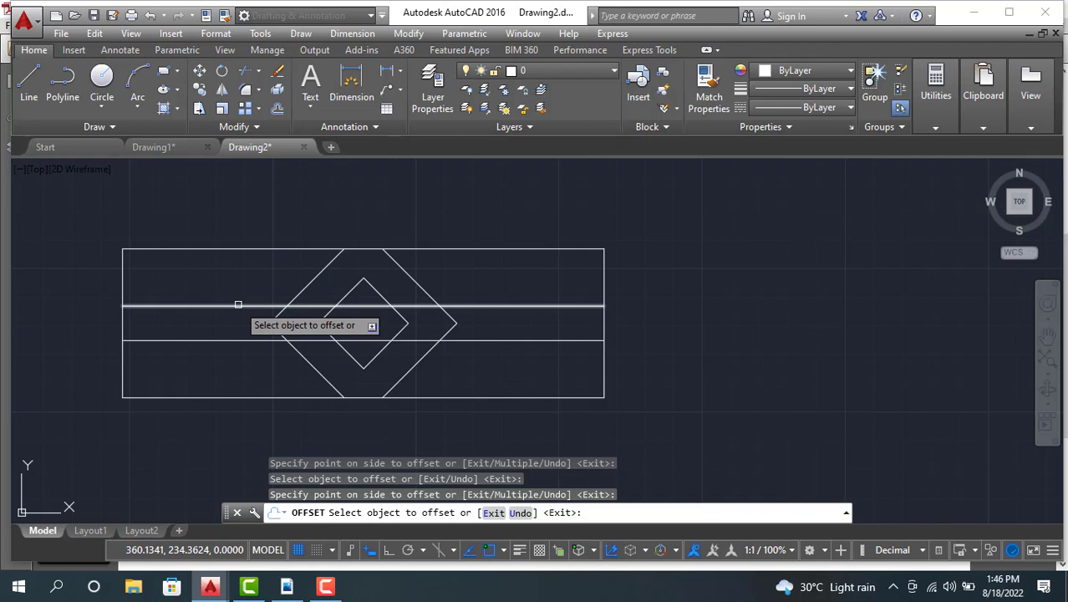
pyautogui.press('Escape')
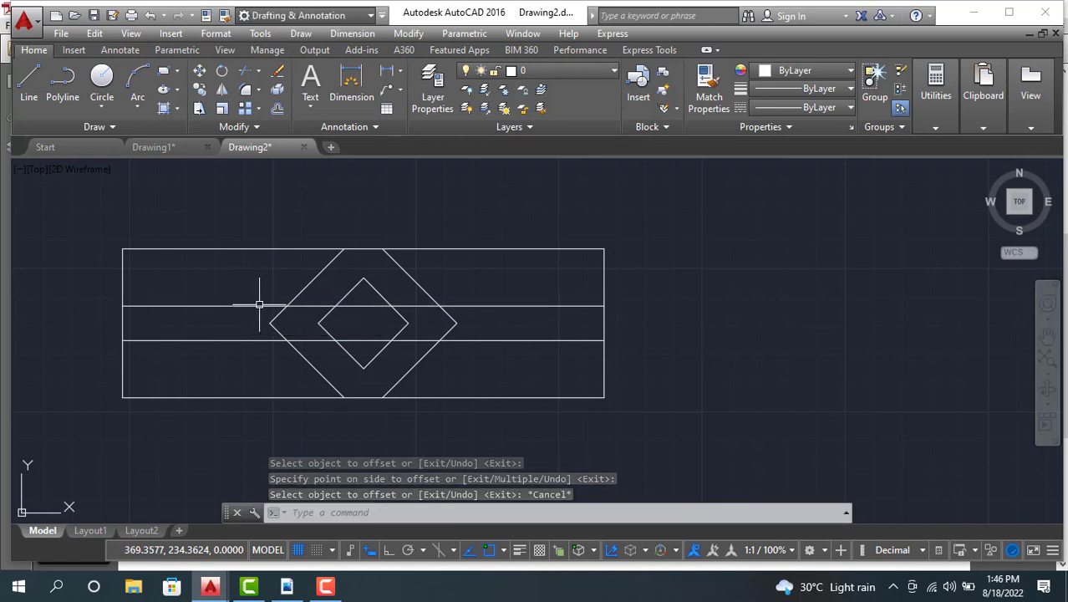
# Step: Compare the ribs with Drawing1's plan, and trim off the larger square's left and right corners between the two rib lines in Drawing2
pyautogui.scroll(3, 284, 354)
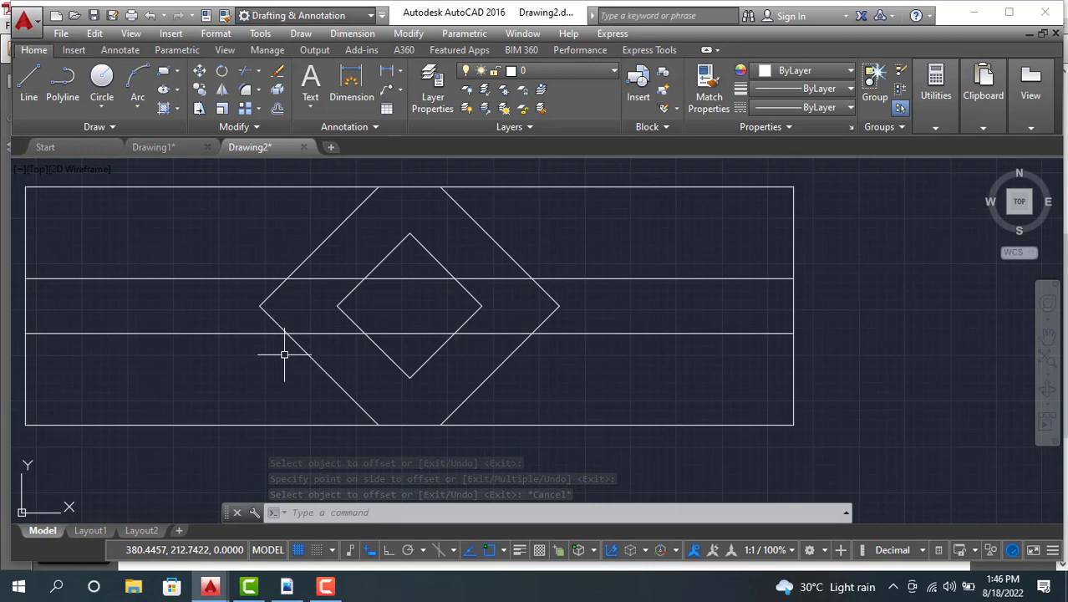
pyautogui.click(152, 147)
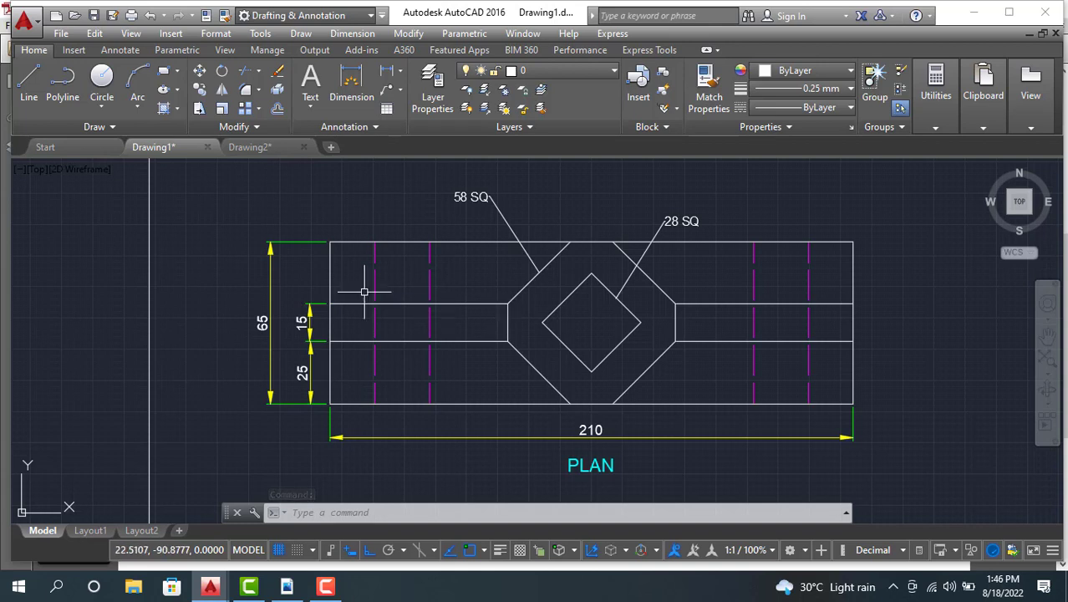
pyautogui.click(255, 151)
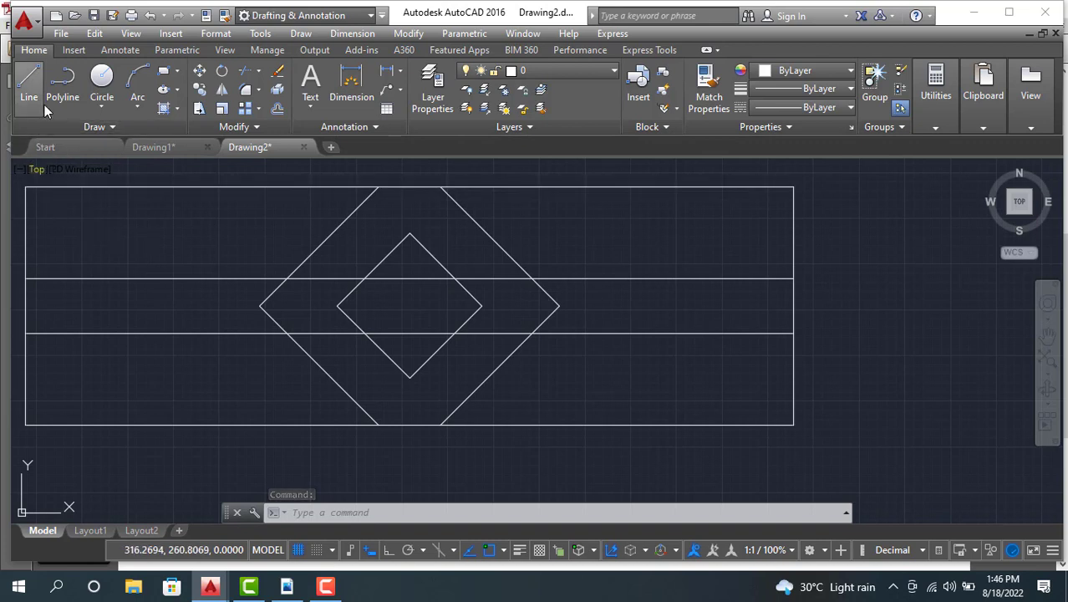
pyautogui.click(250, 72)
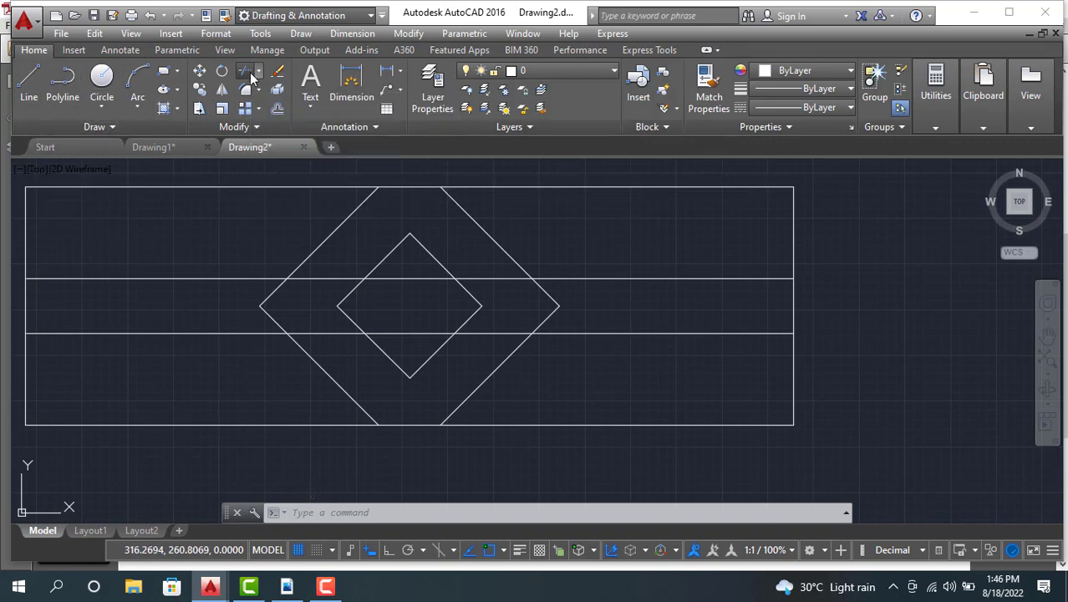
pyautogui.press('Return')
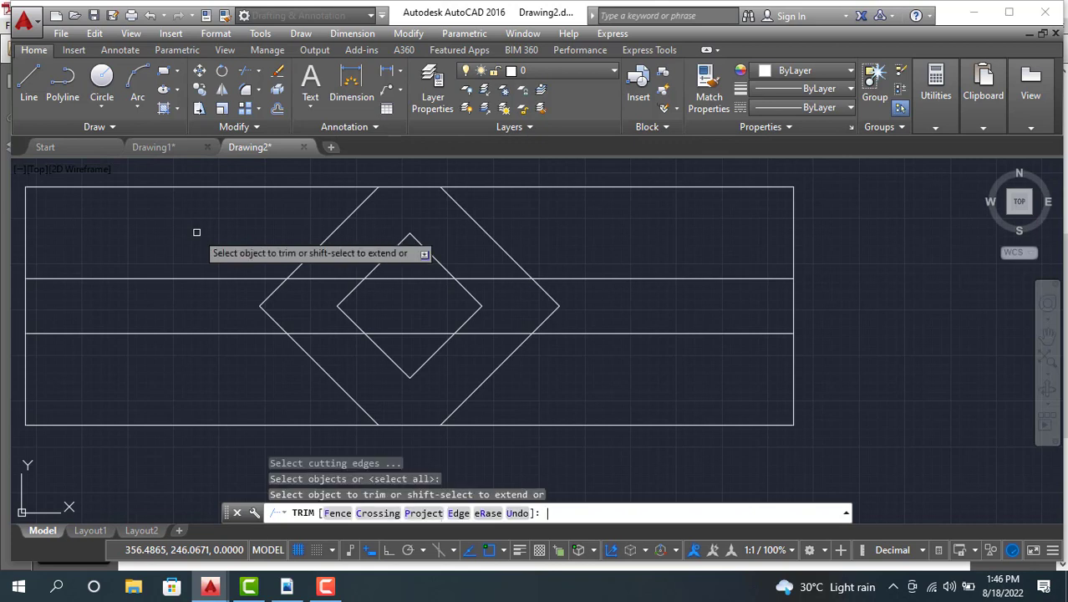
pyautogui.click(268, 297)
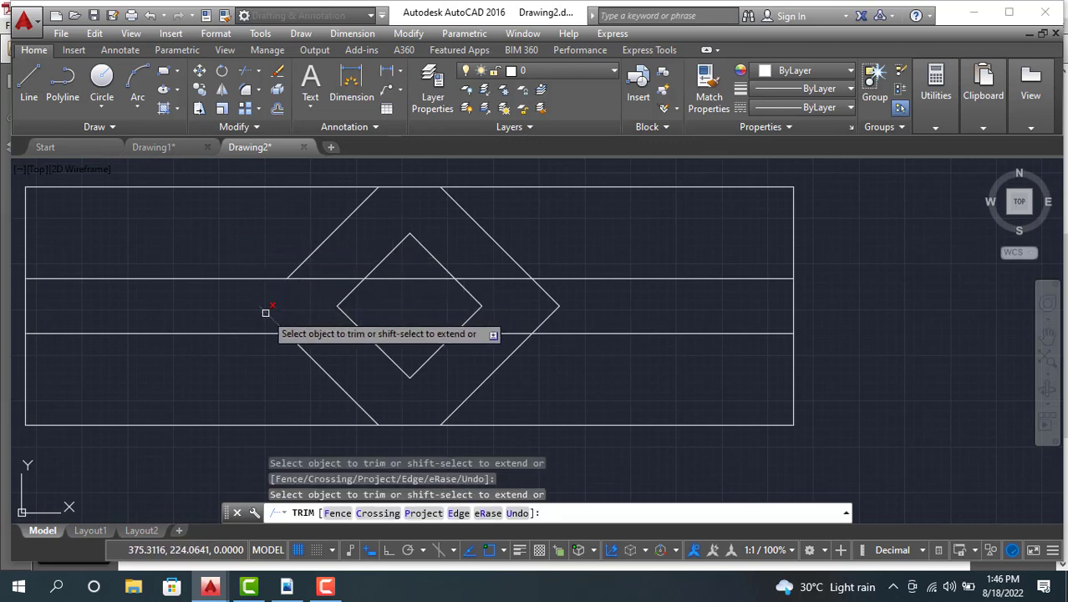
pyautogui.click(548, 293)
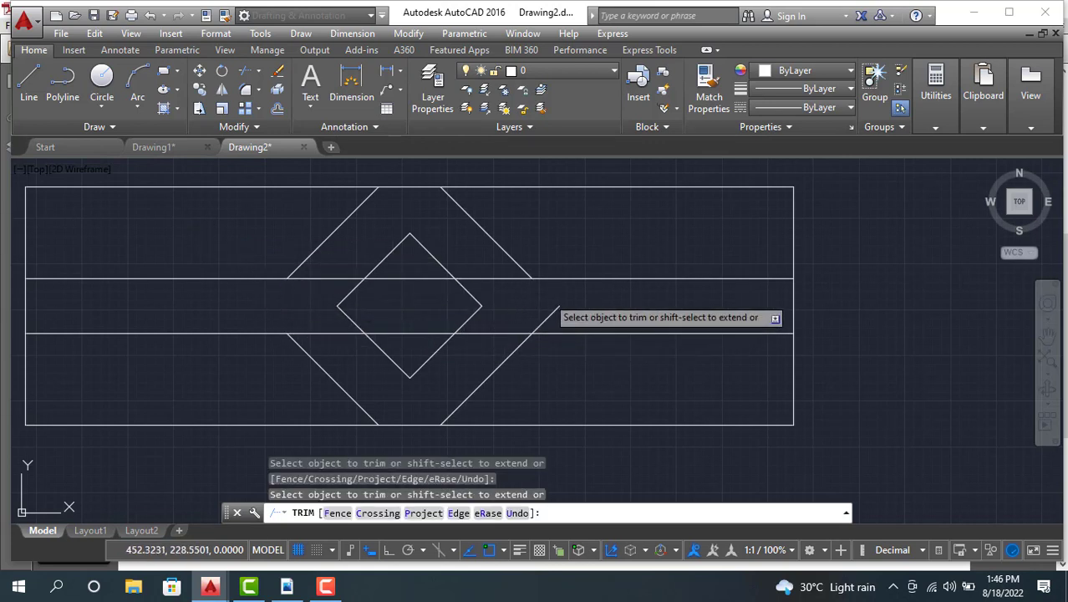
pyautogui.click(551, 312)
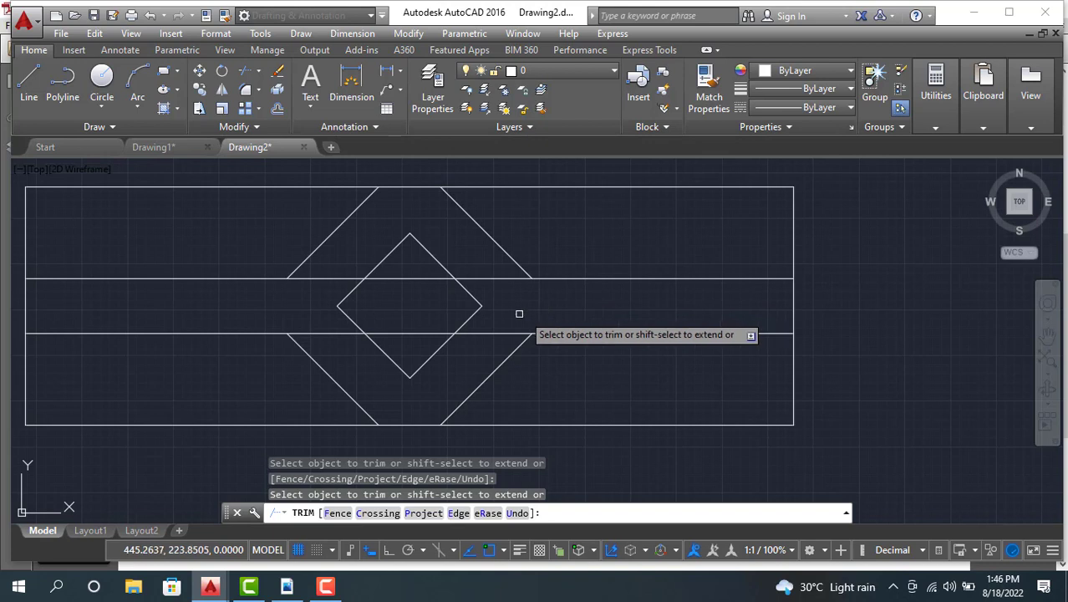
# Step: Trim away the parts of both horizontal rib lines that cross the inside of the larger and smaller squares
pyautogui.click(332, 279)
pyautogui.click(401, 275)
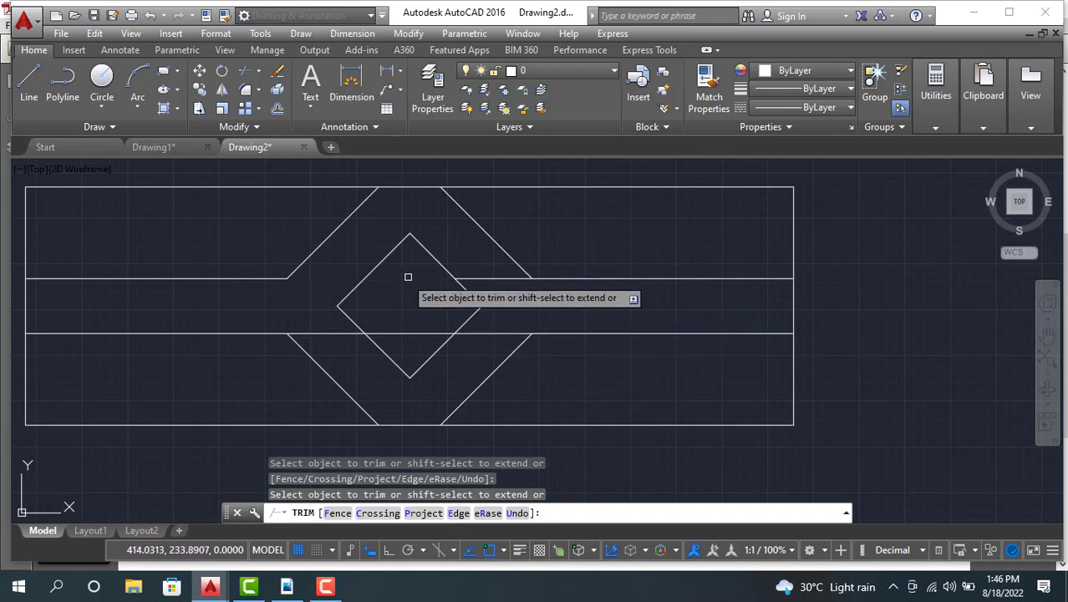
pyautogui.click(501, 332)
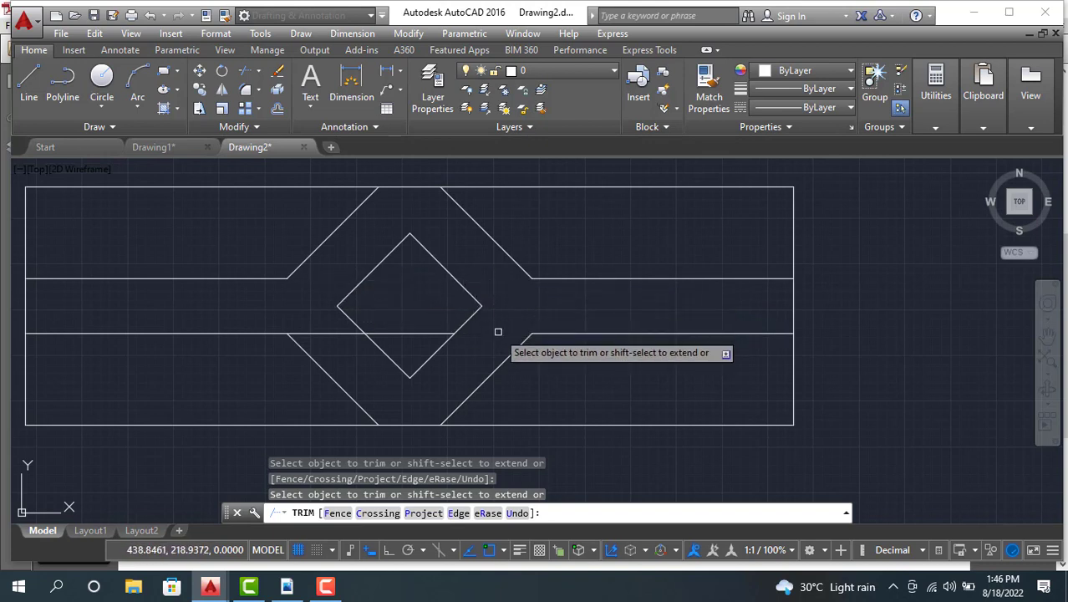
pyautogui.click(429, 332)
pyautogui.click(323, 333)
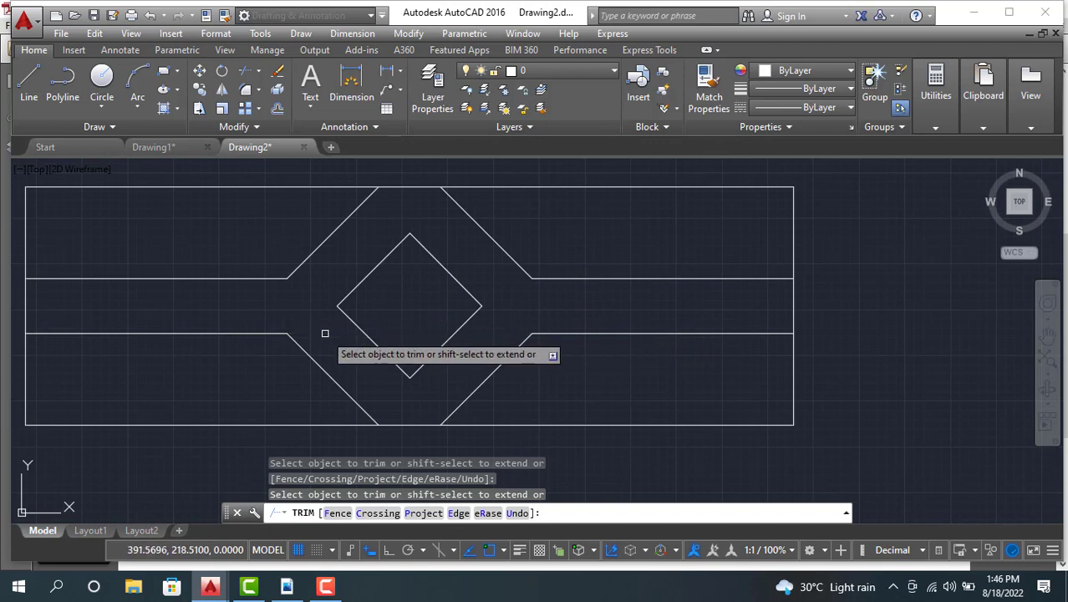
pyautogui.press('Escape')
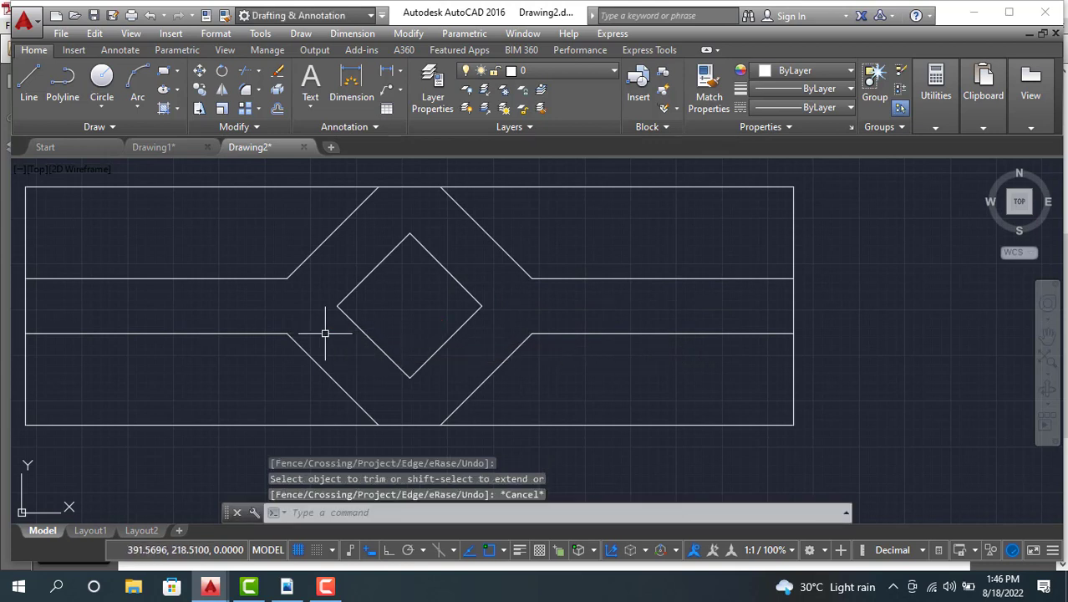
# Step: Check the ribs and central squares in Adobe Reader's isometric PDF, and return to Drawing2 in AutoCAD
pyautogui.click(287, 586)
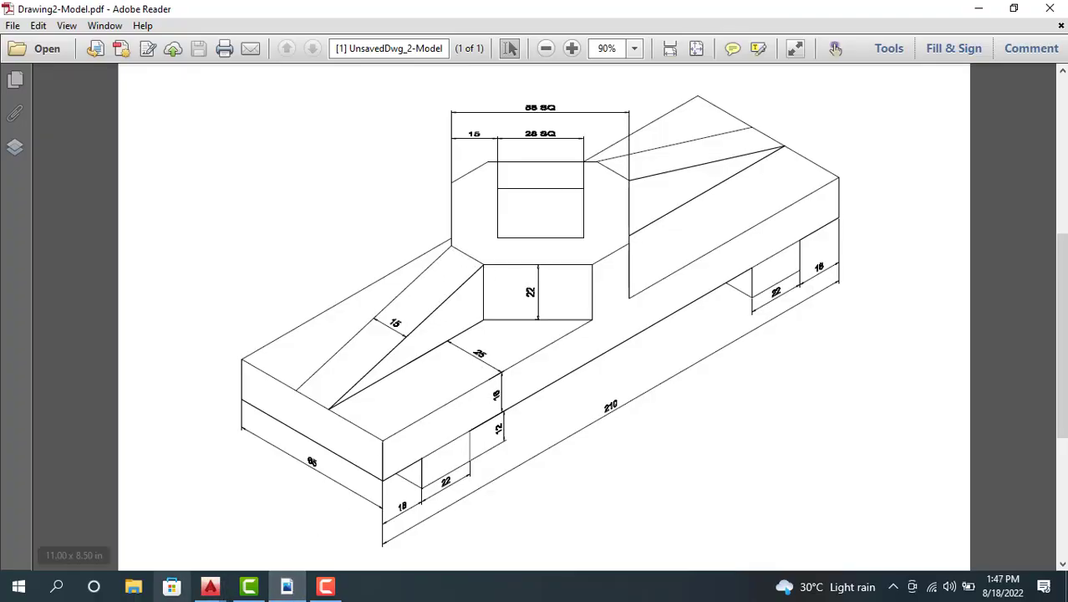
pyautogui.click(211, 587)
pyautogui.click(293, 511)
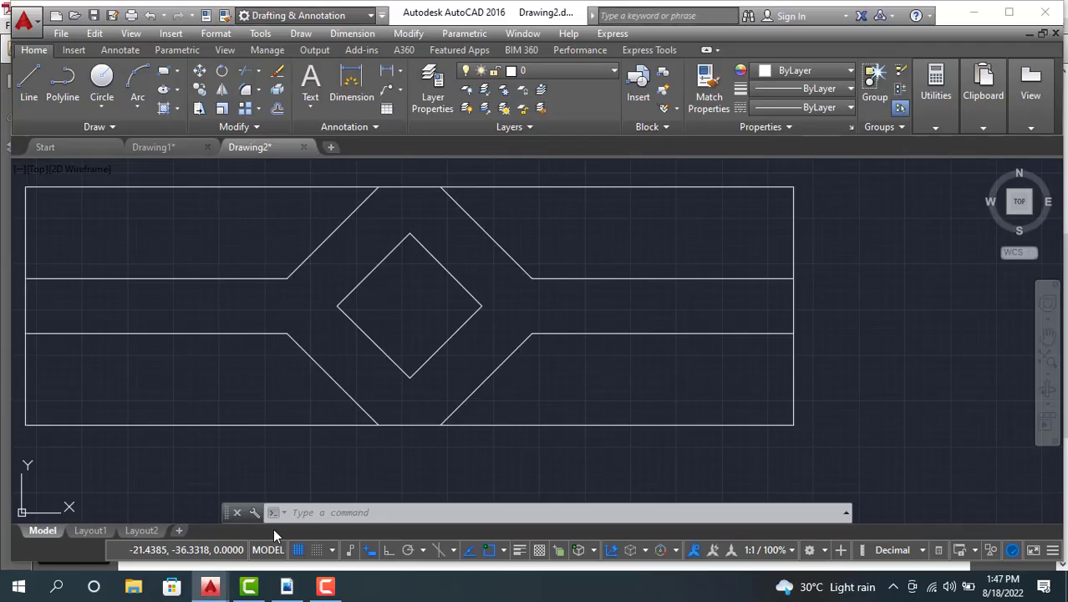
# Step: Draw a vertical line closing the left side of the larger square between the two left rib ends
pyautogui.click(28, 97)
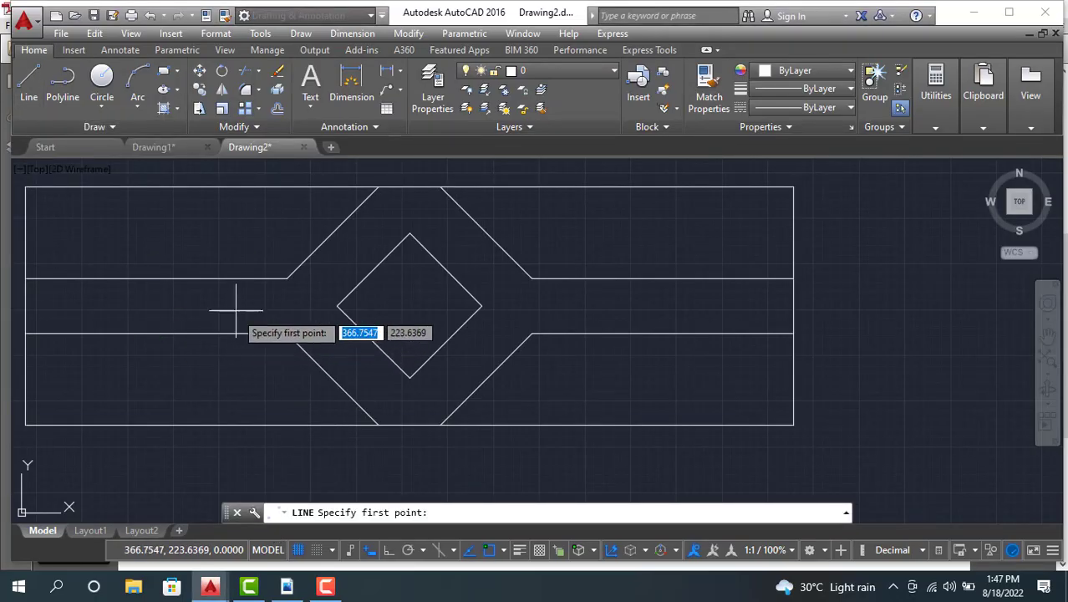
pyautogui.click(286, 278)
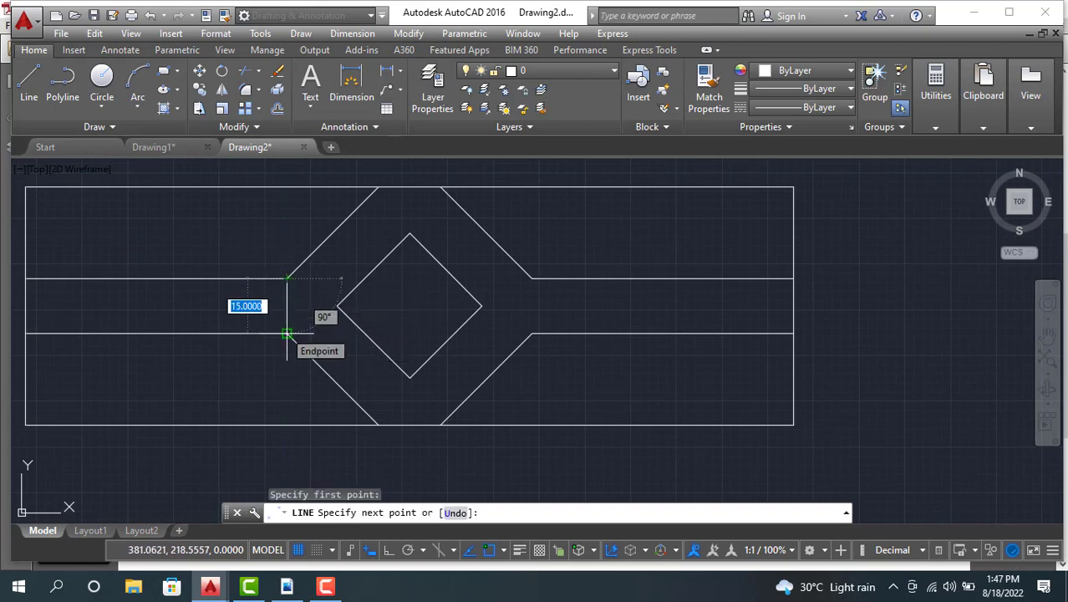
pyautogui.click(287, 333)
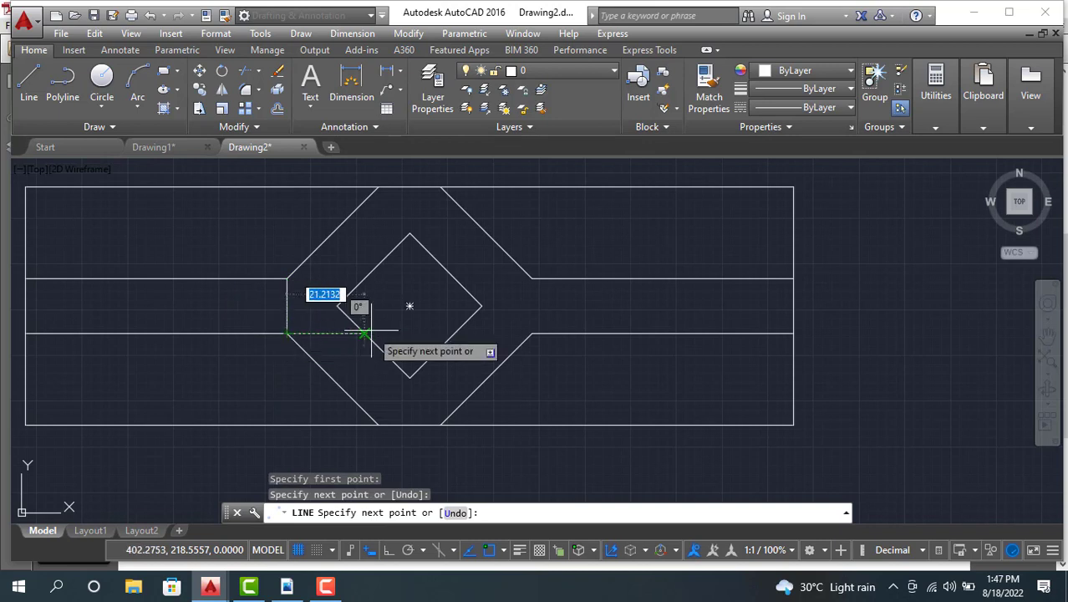
pyautogui.press('Escape')
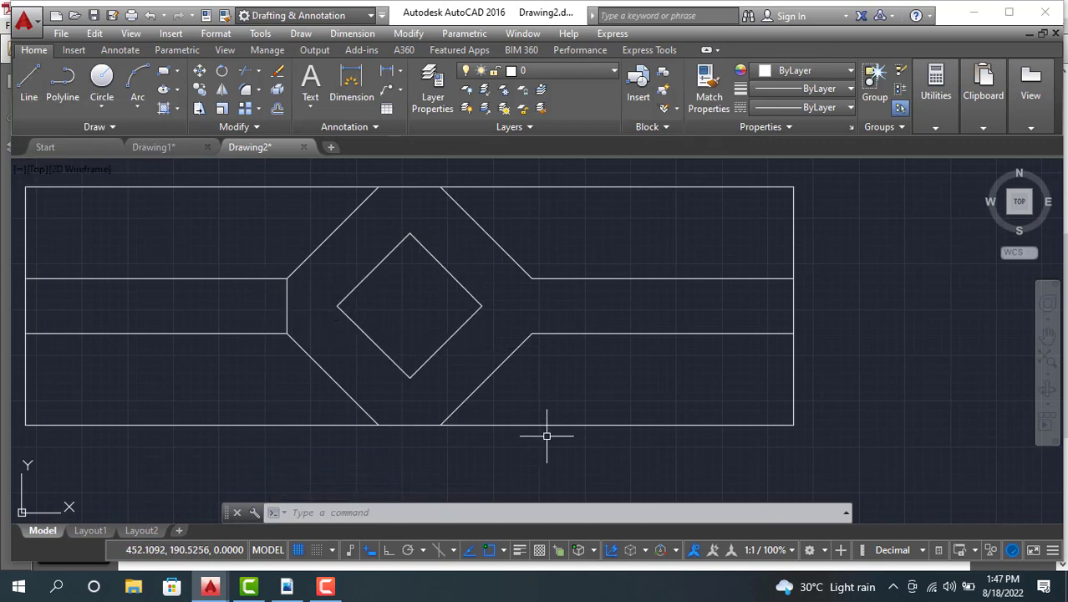
# Step: Draw a matching vertical line on the larger square's right side between the two right rib ends
pyautogui.write('line')
pyautogui.press('Return')
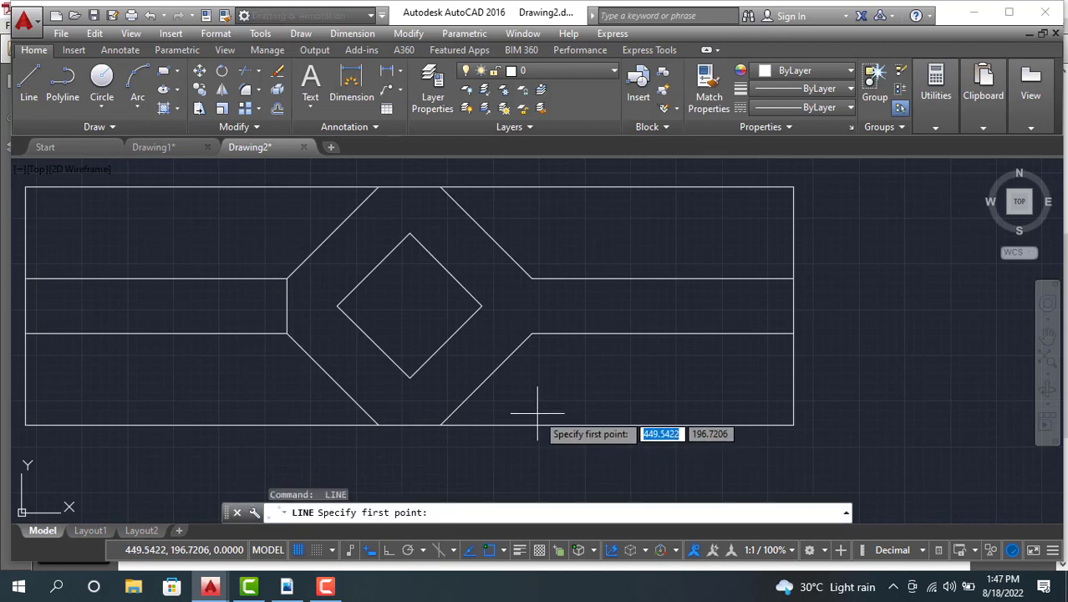
pyautogui.click(531, 278)
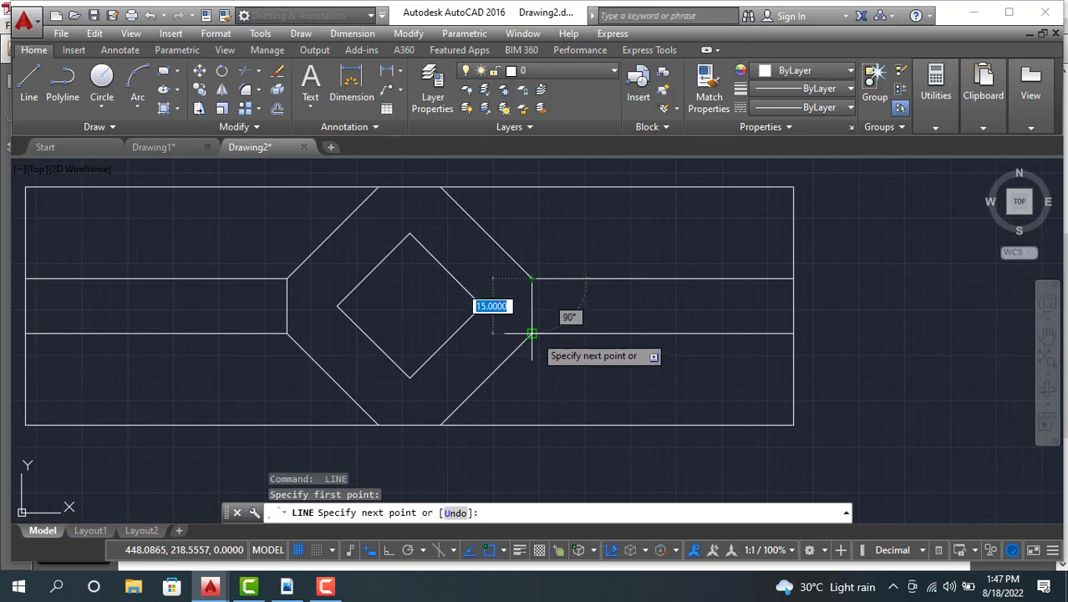
pyautogui.click(531, 333)
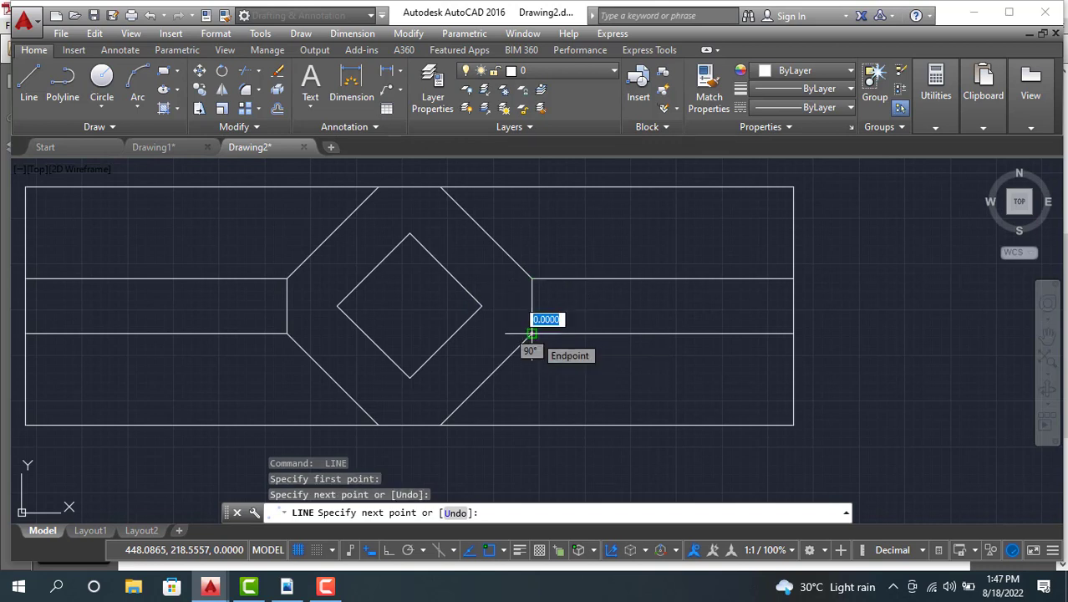
pyautogui.press('Escape')
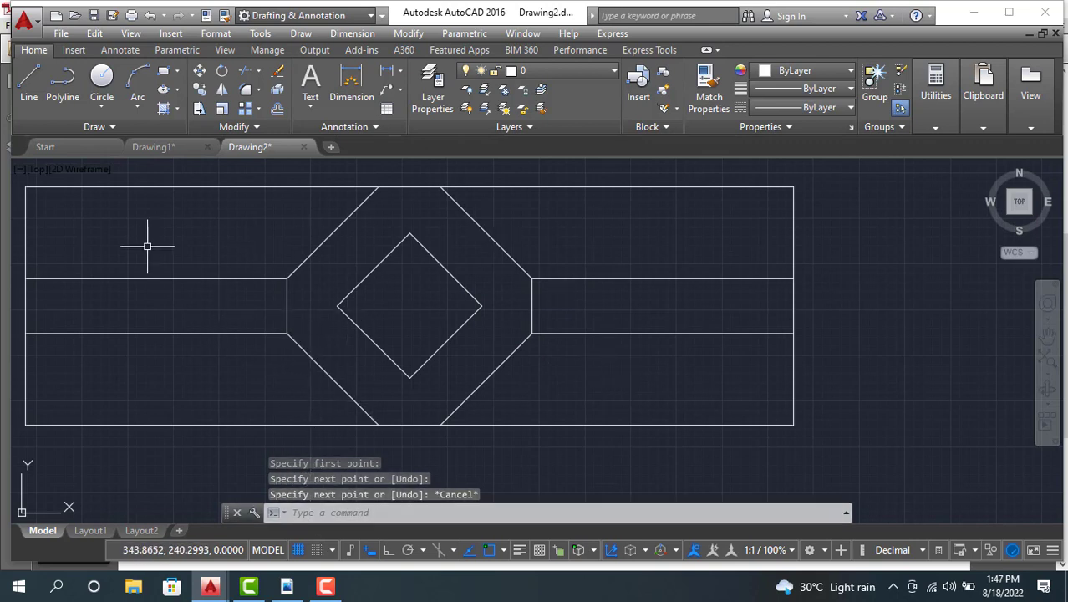
# Step: Check the bottom slot dimensions in Adobe Reader's isometric PDF, and offset Drawing2's left and right plan edges inward by 18
pyautogui.click(169, 152)
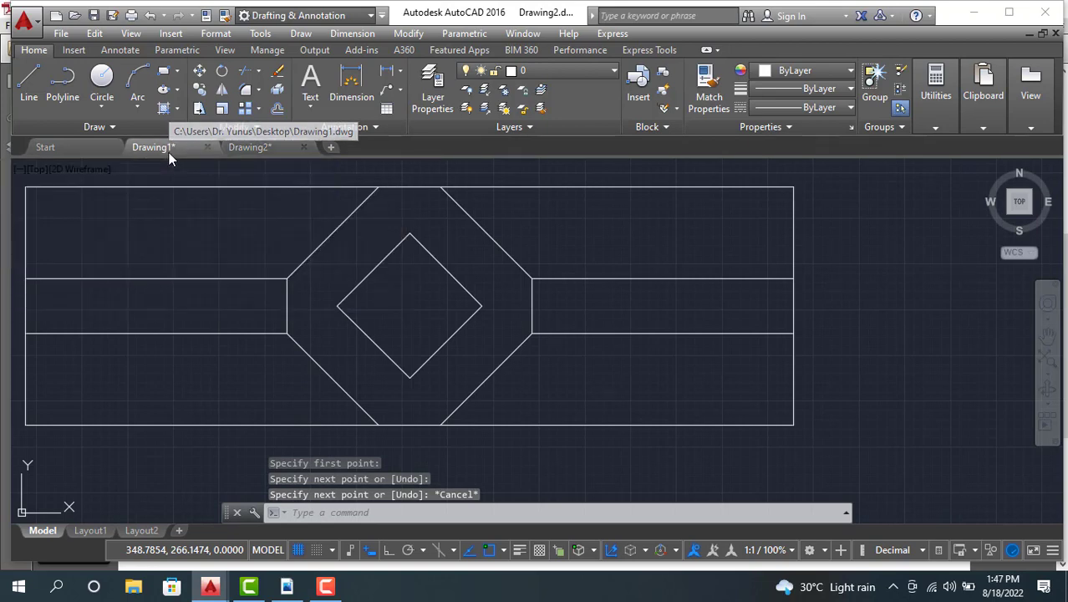
pyautogui.click(287, 586)
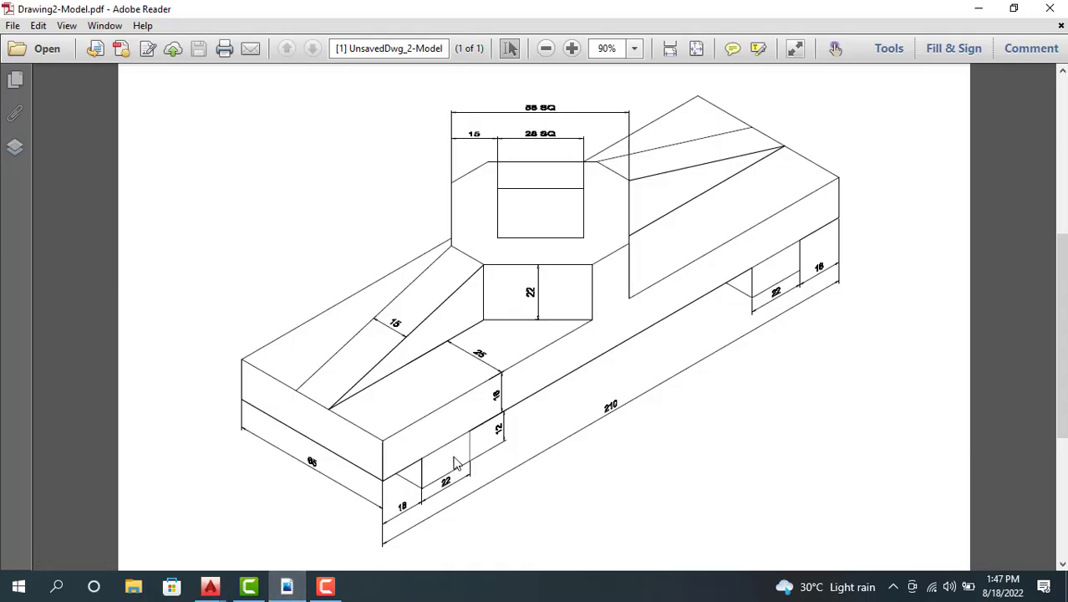
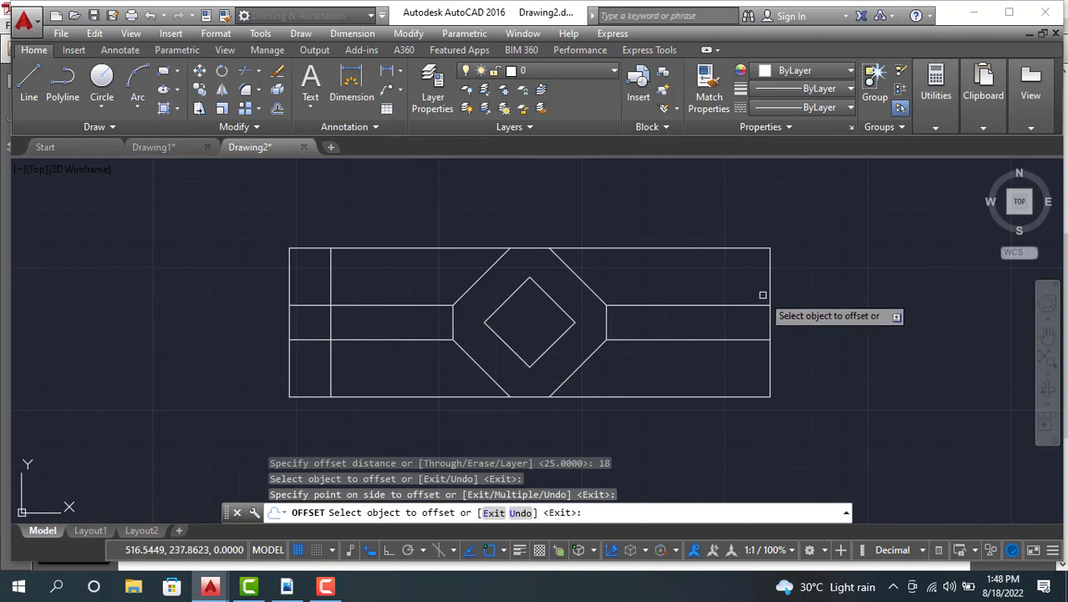
pyautogui.click(769, 291)
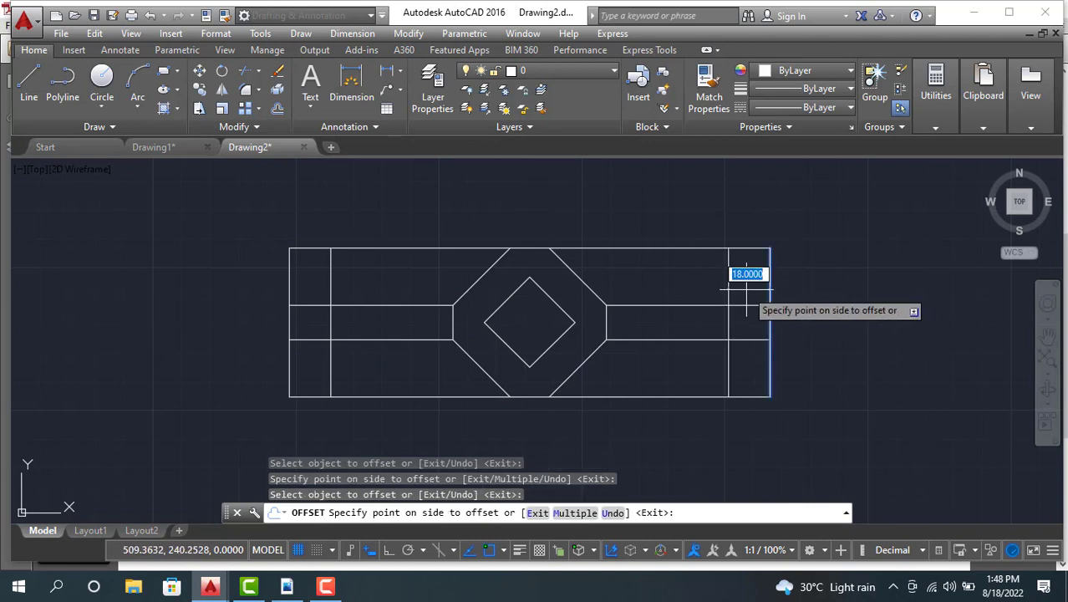
pyautogui.click(746, 290)
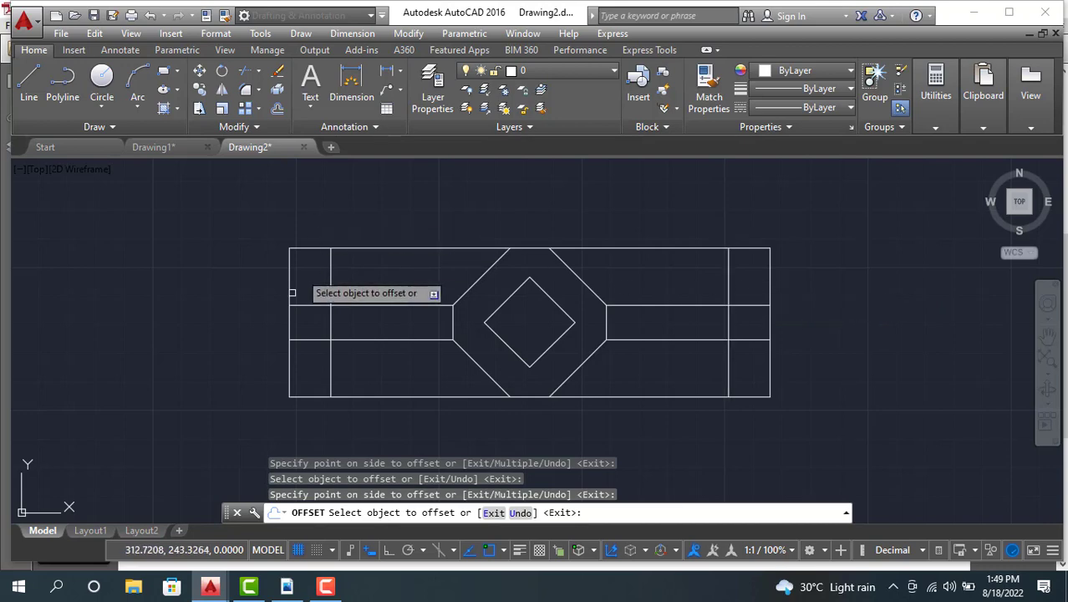
# Step: Check the slot width in Adobe Reader's PDF, and offset both inner vertical lines in Drawing2 toward the centre by 22
pyautogui.click(287, 586)
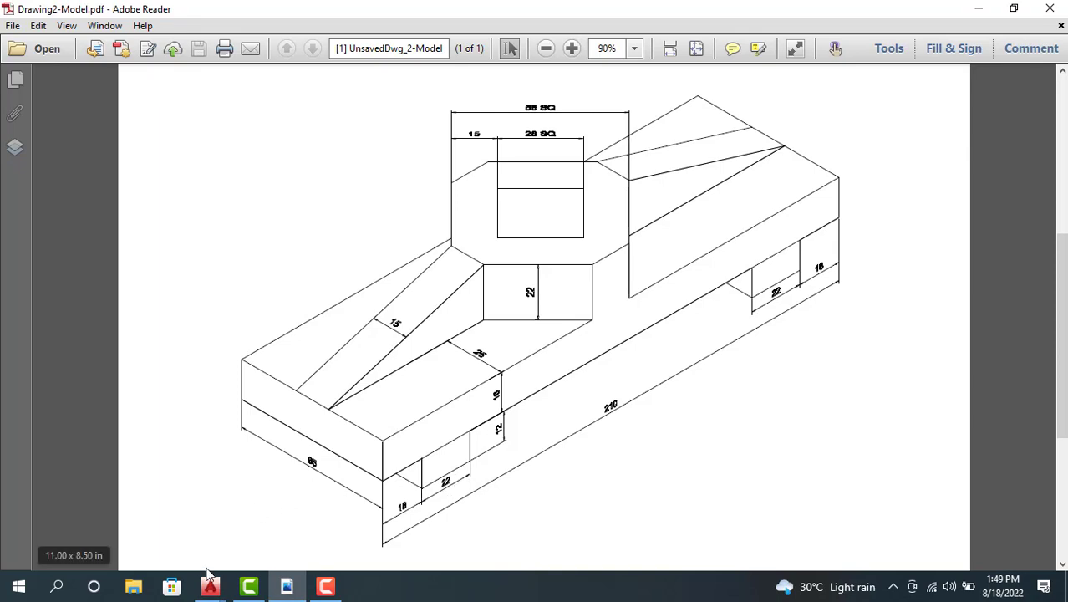
pyautogui.moveTo(210, 586)
pyautogui.click(282, 522)
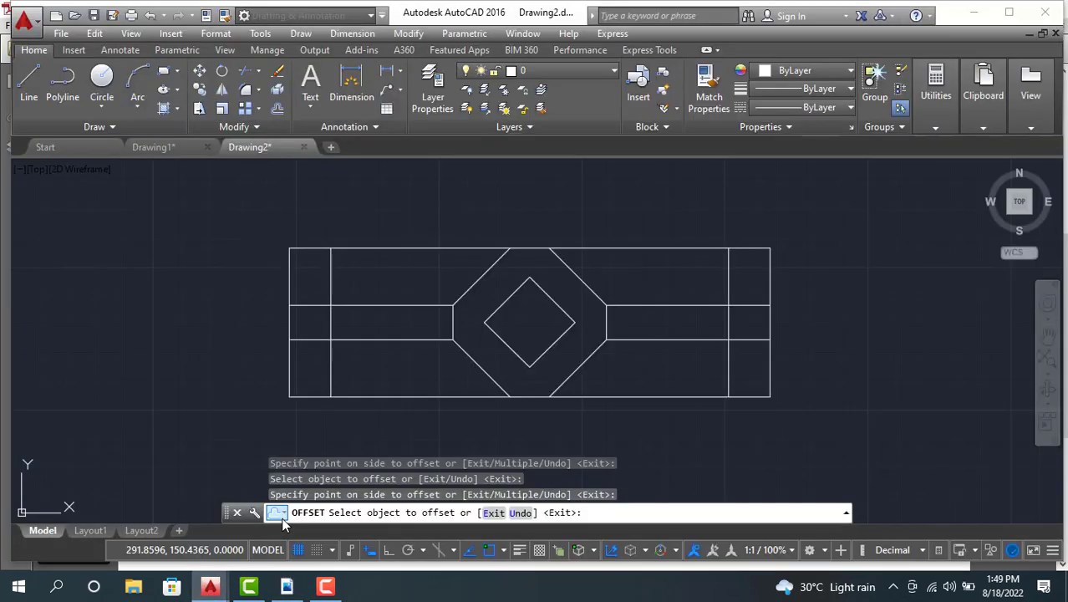
pyautogui.click(279, 108)
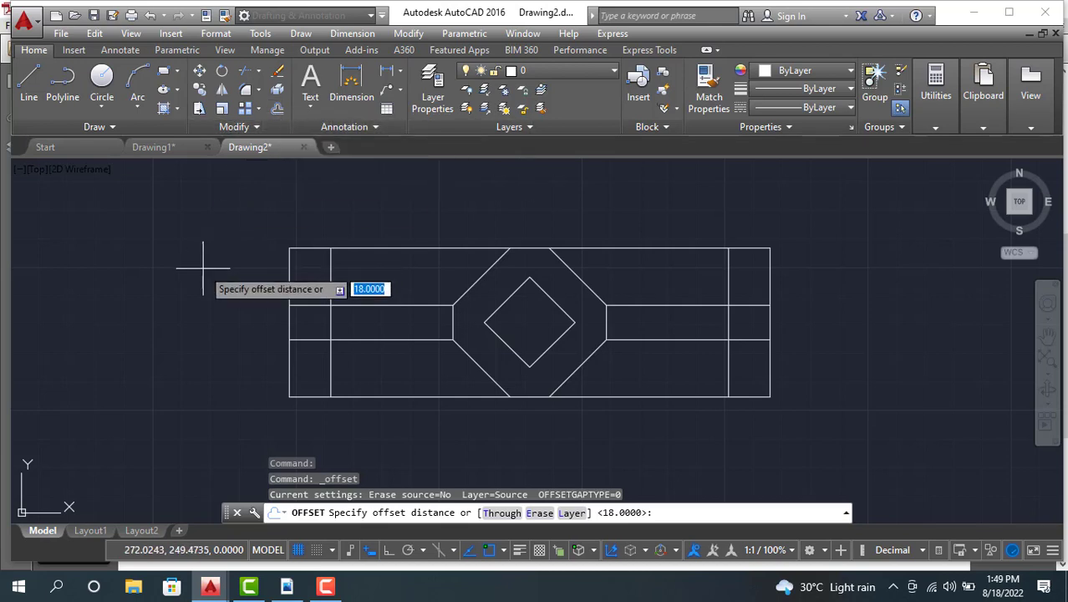
pyautogui.write('22')
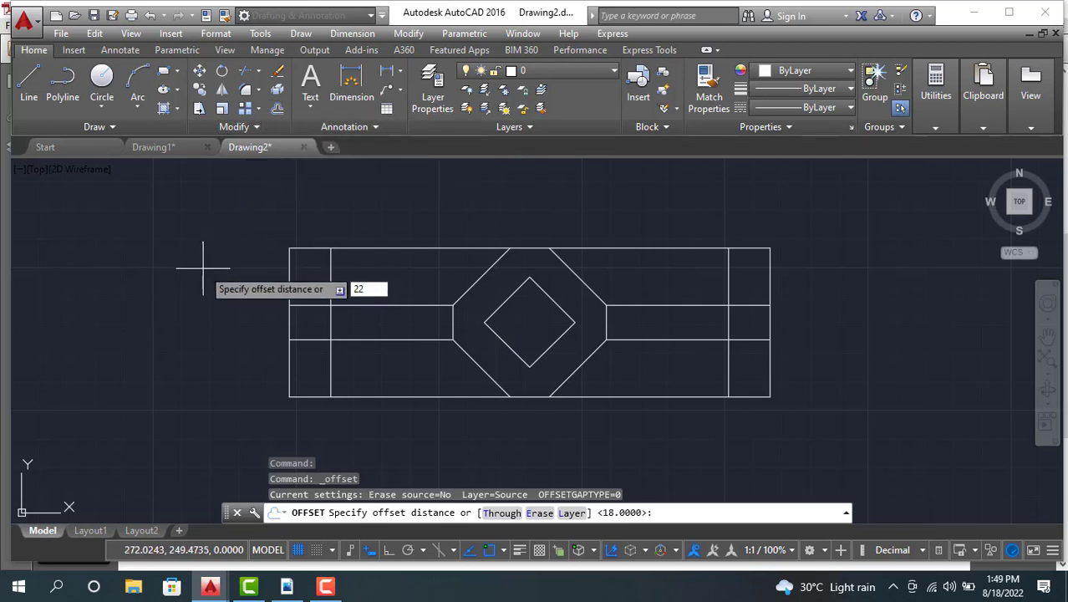
pyautogui.press('Return')
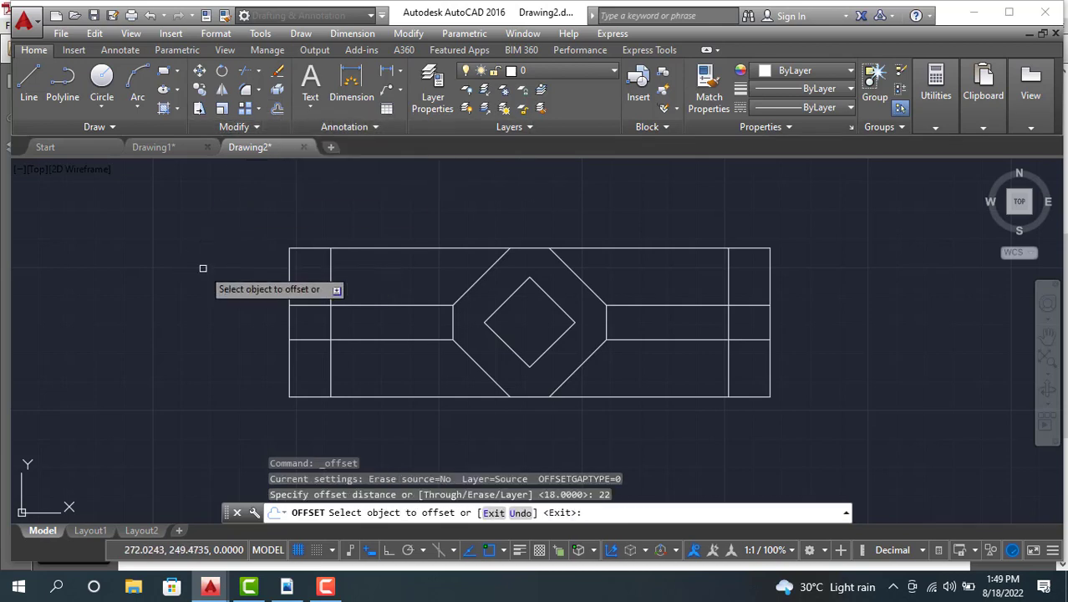
pyautogui.click(331, 275)
pyautogui.click(372, 277)
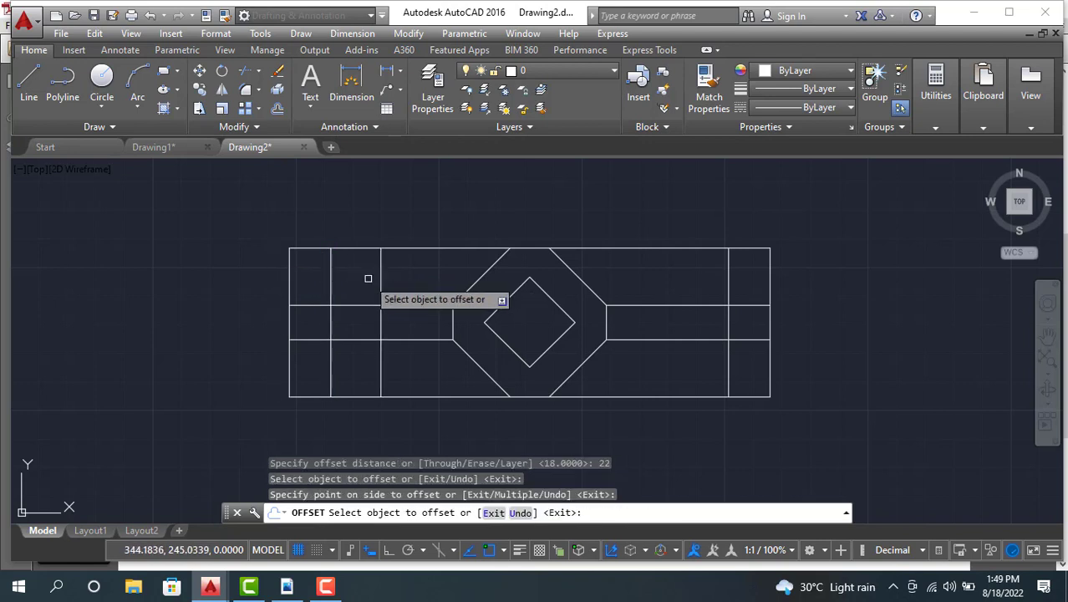
pyautogui.click(728, 279)
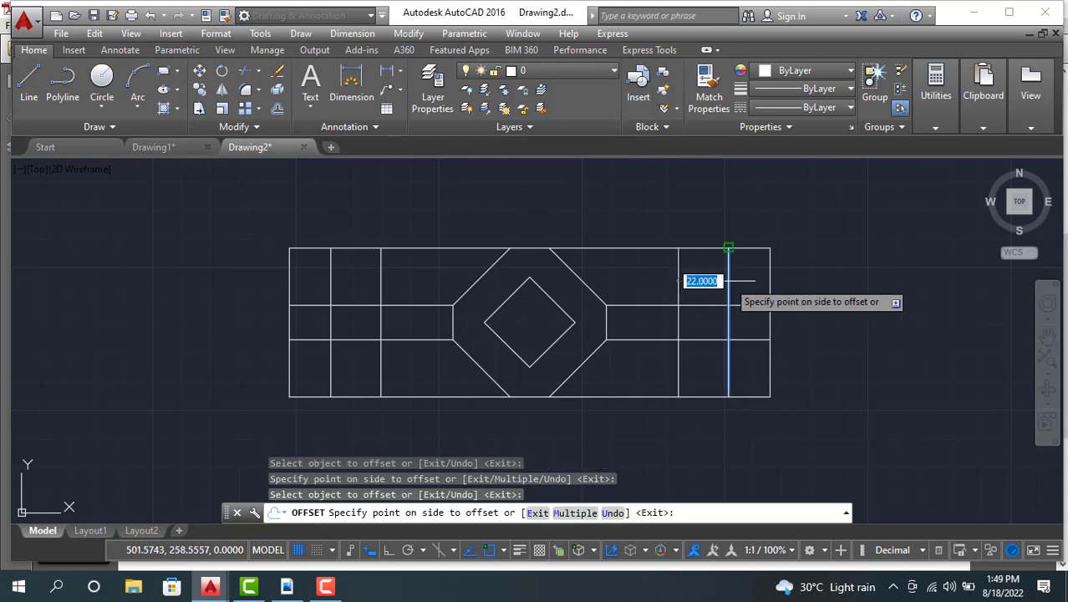
pyautogui.click(686, 294)
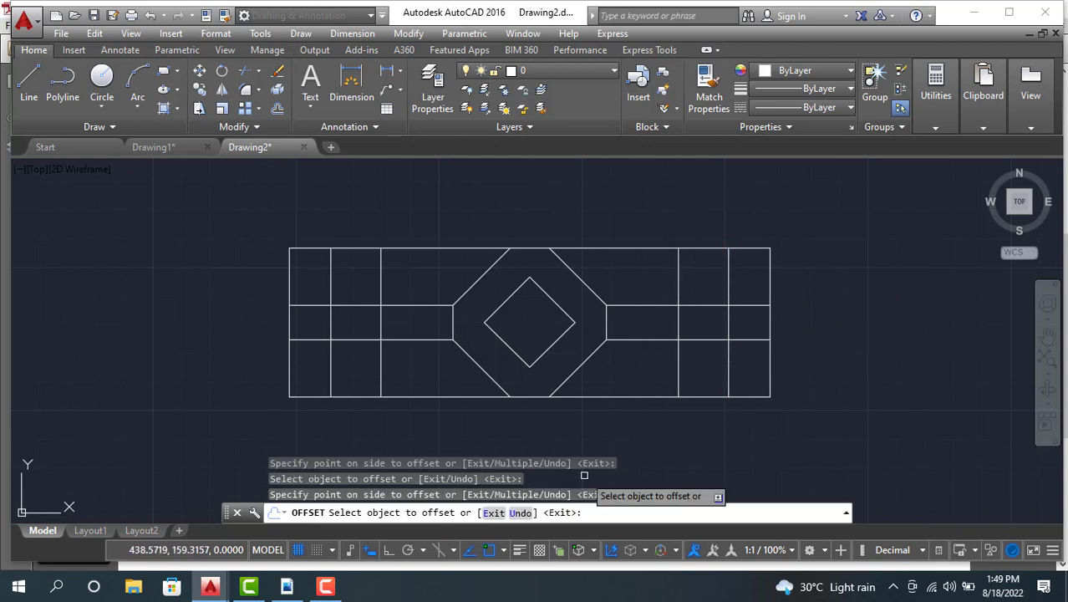
pyautogui.press('Escape')
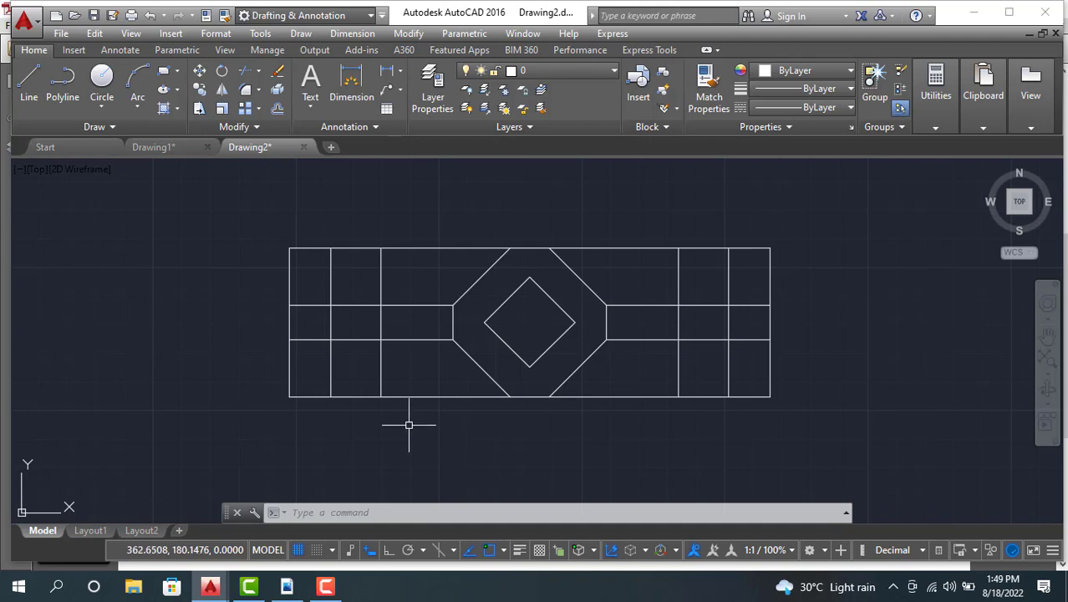
# Step: Load the ISO dash linetype ACAD_ISO02W100 from acad.lin into the drawing
pyautogui.click(824, 110)
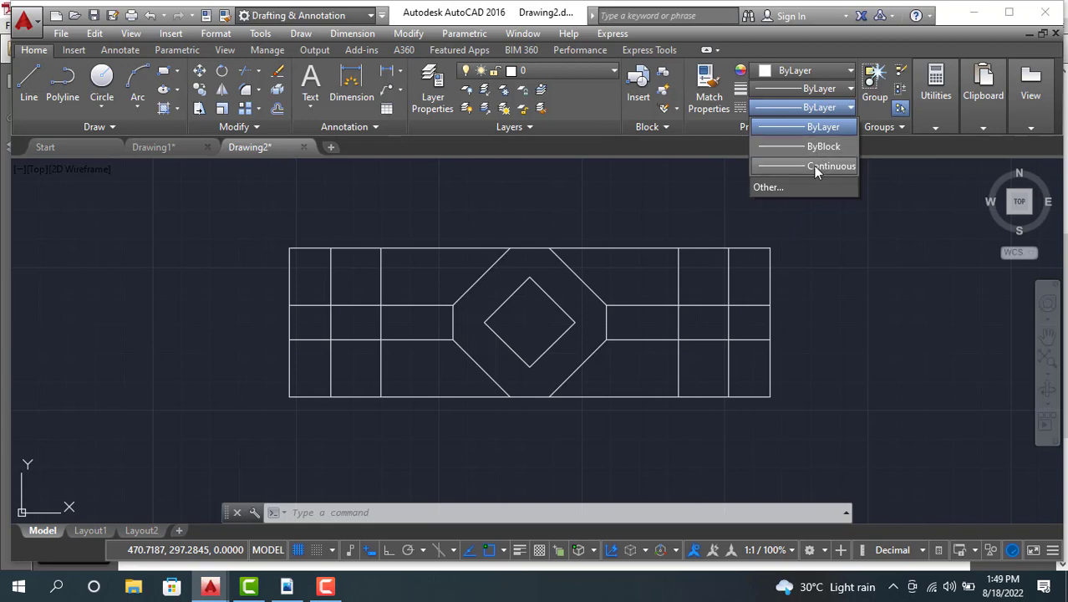
pyautogui.click(784, 188)
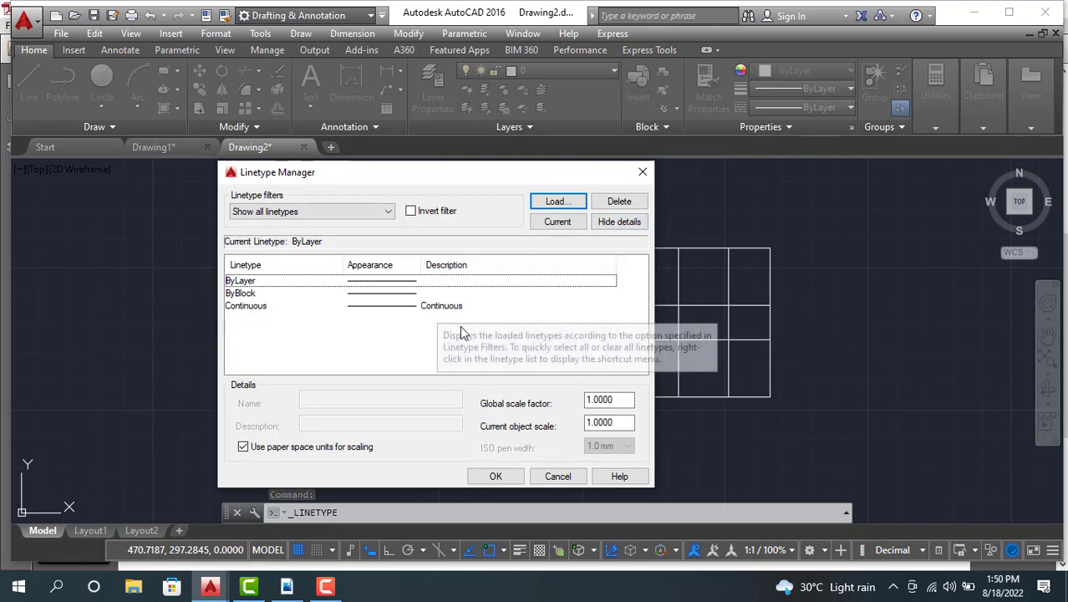
pyautogui.click(553, 203)
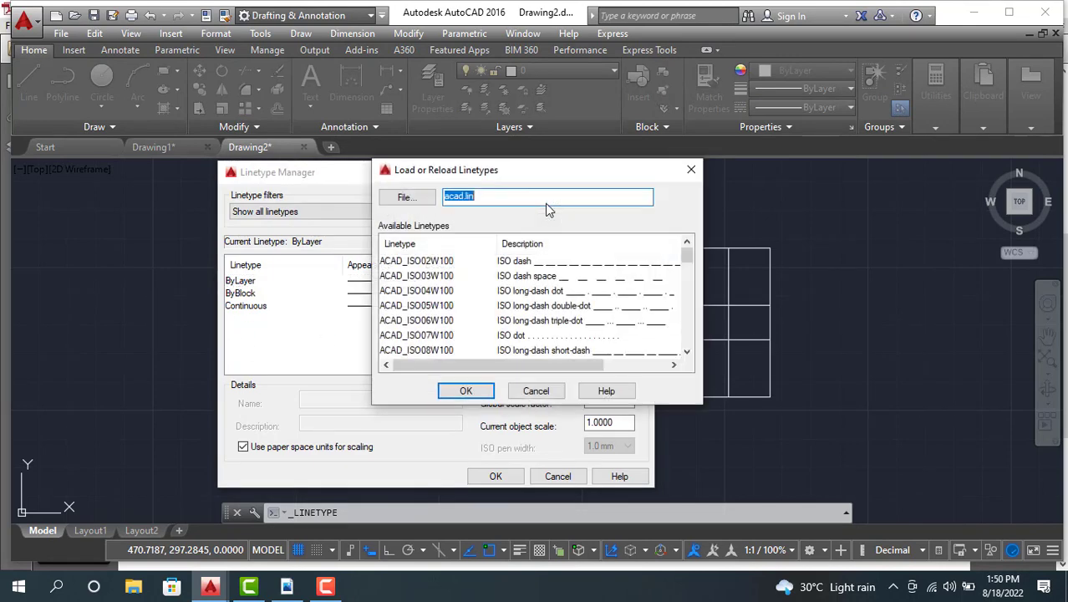
pyautogui.click(545, 268)
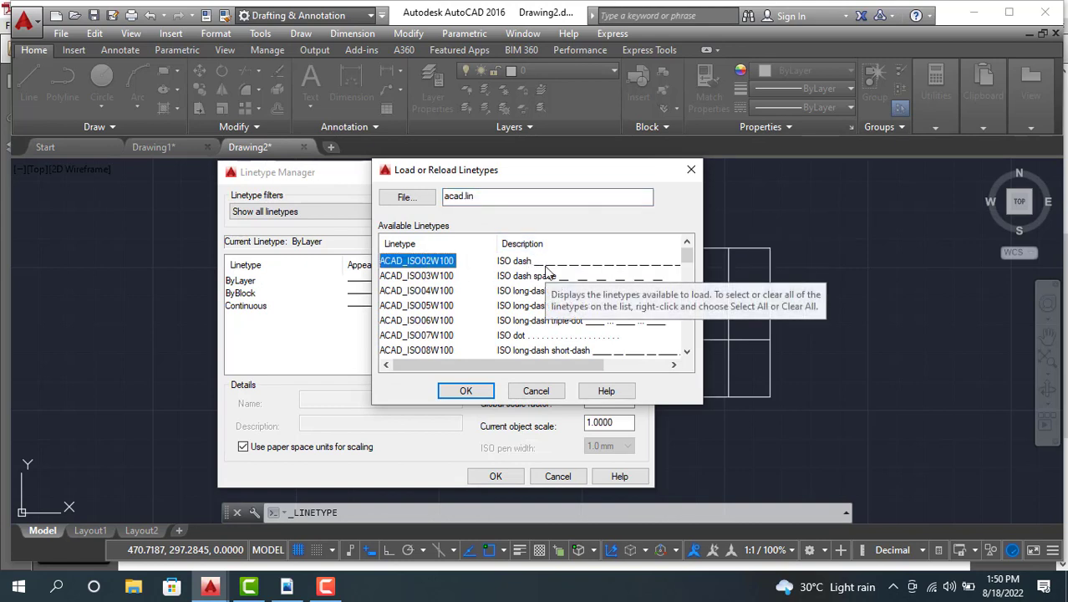
pyautogui.click(470, 391)
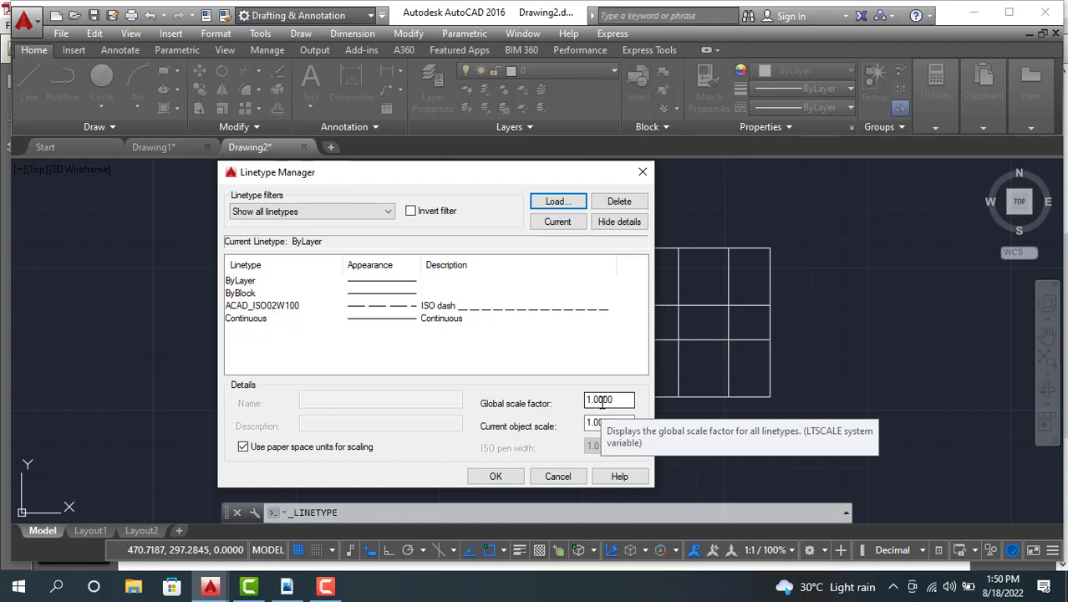
pyautogui.click(495, 476)
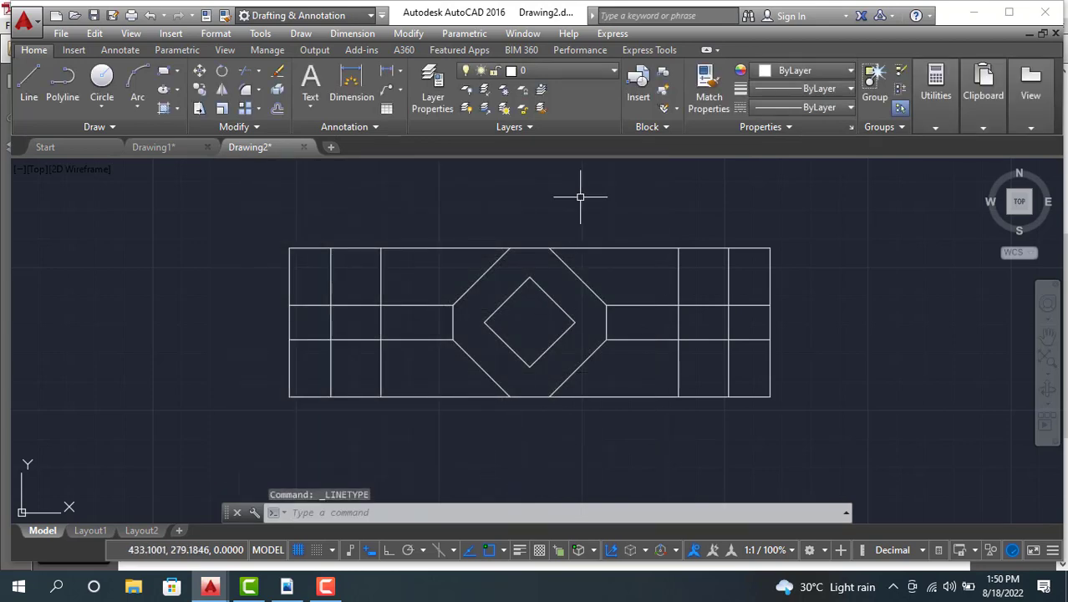
# Step: Apply the ACAD_ISO02W100 linetype to the leftmost inner vertical slot line, and clear the selection
pyautogui.click(778, 107)
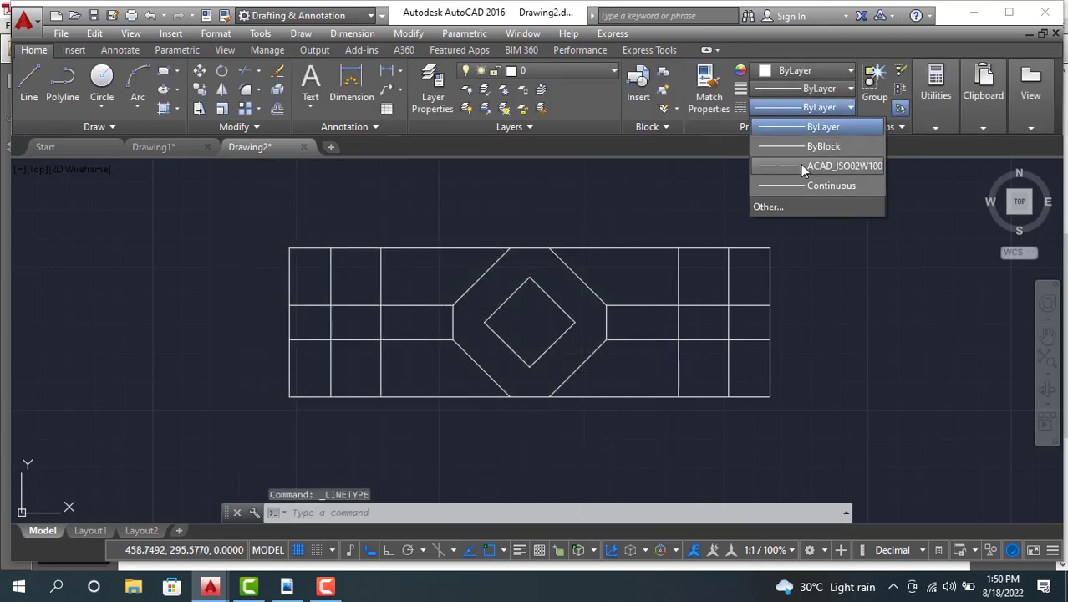
pyautogui.click(817, 240)
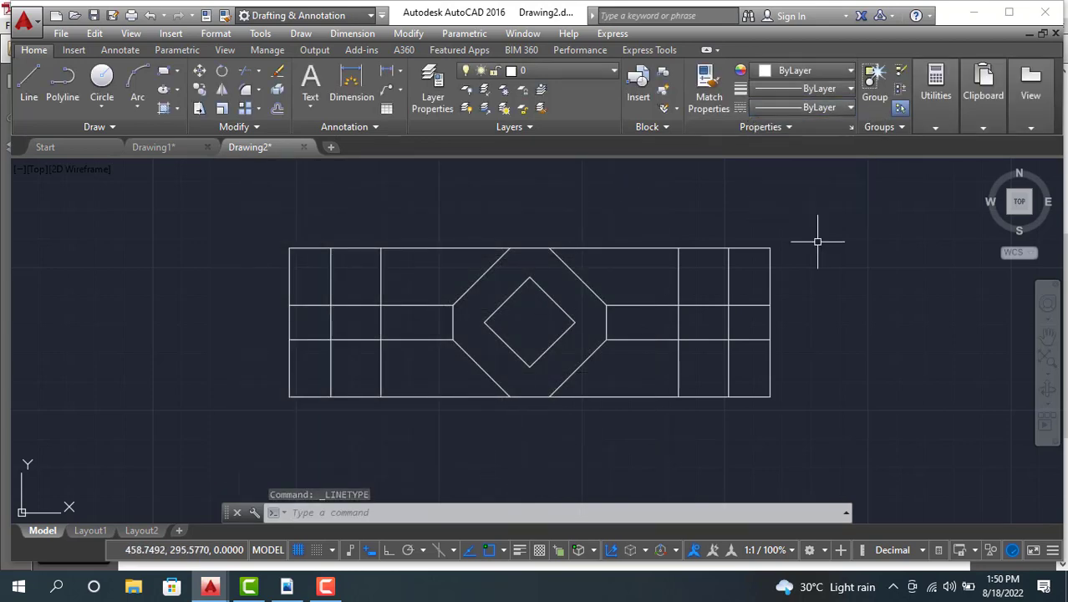
pyautogui.click(331, 292)
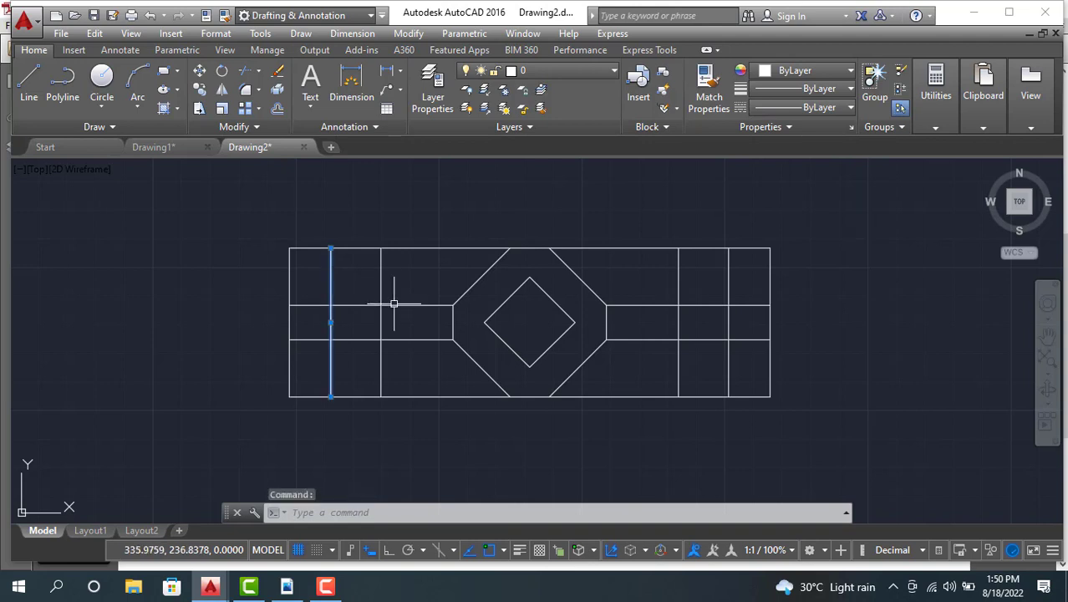
pyautogui.click(801, 108)
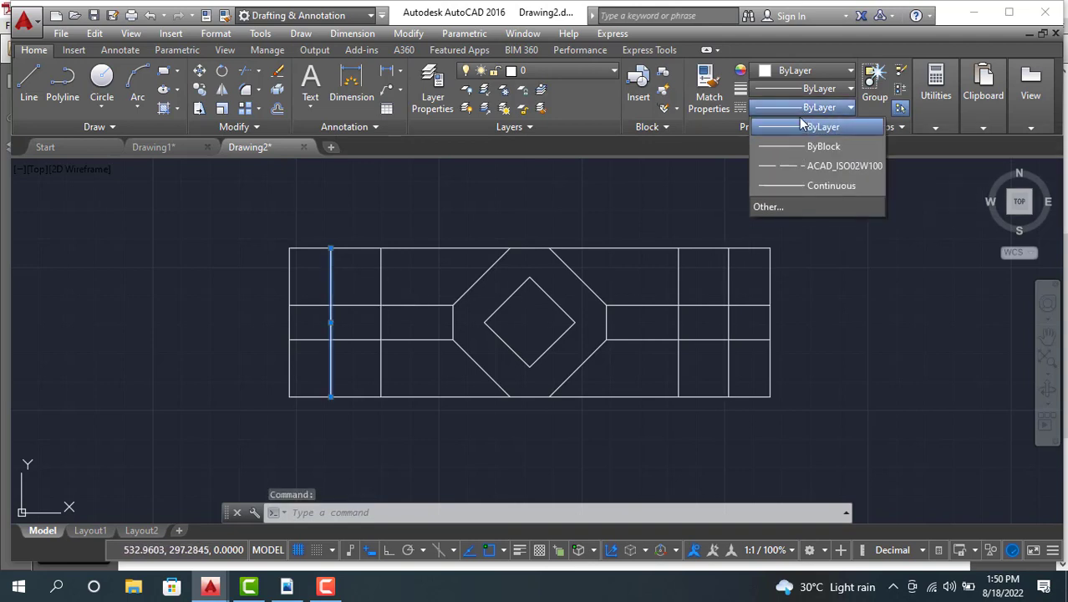
pyautogui.click(800, 167)
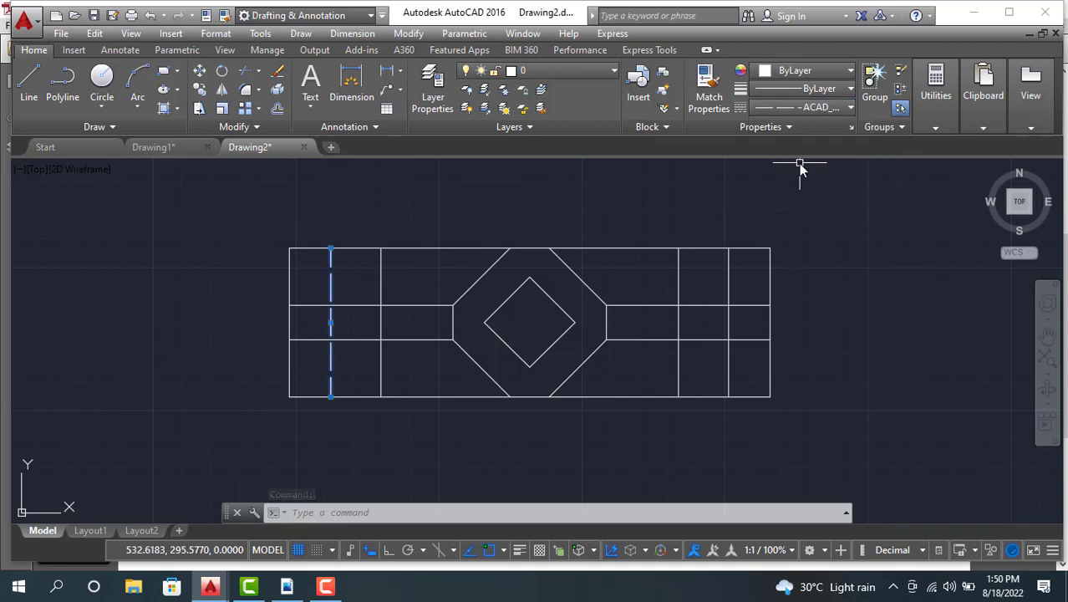
pyautogui.click(838, 249)
pyautogui.press('Escape')
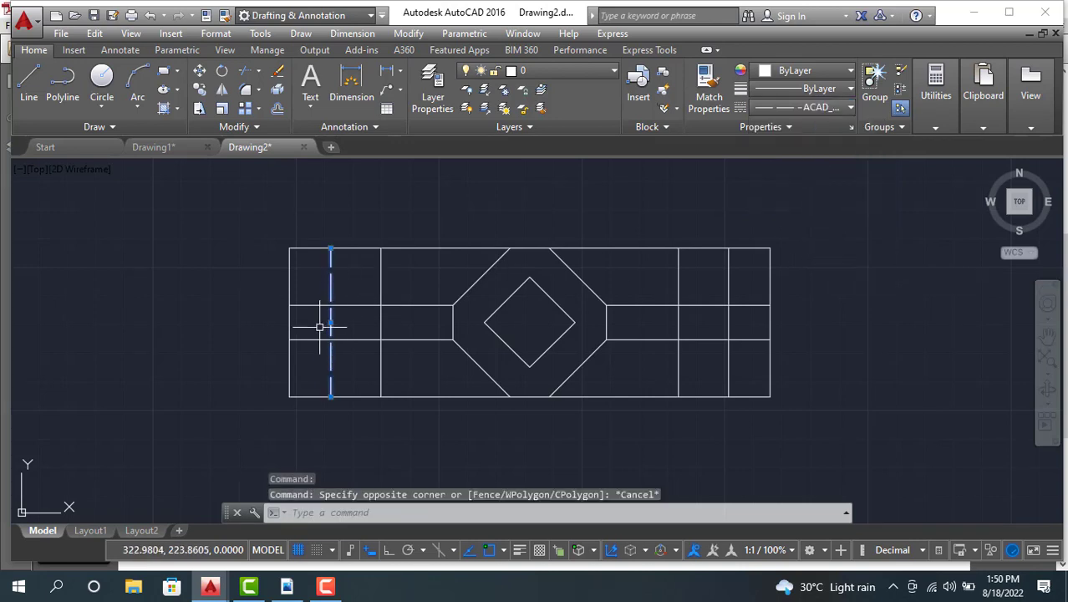
pyautogui.press('Escape')
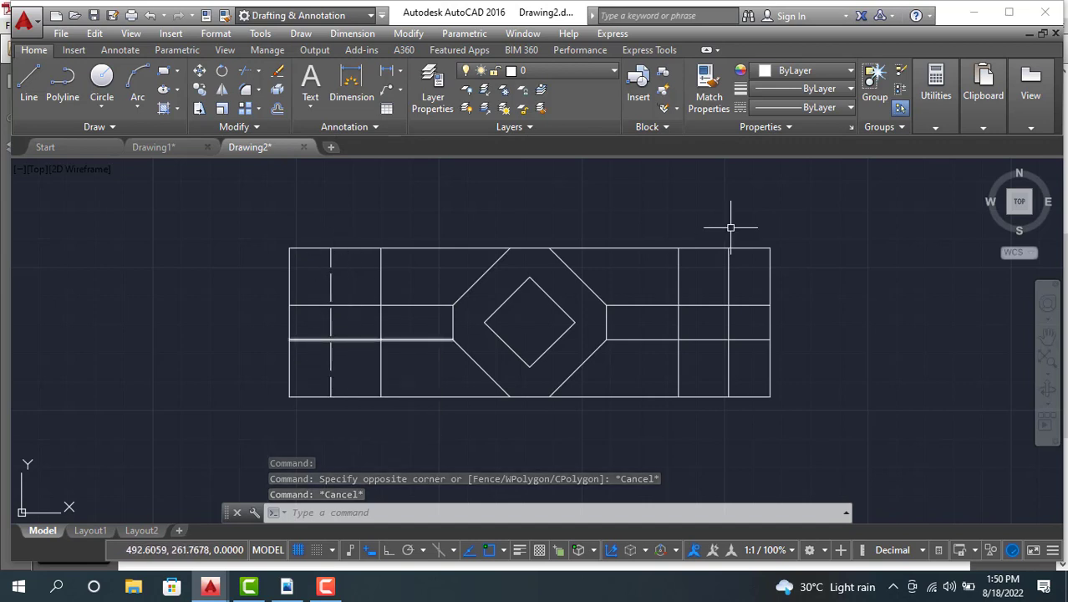
# Step: Set both the global linetype scale factor and the current object scale to 0.5
pyautogui.click(789, 107)
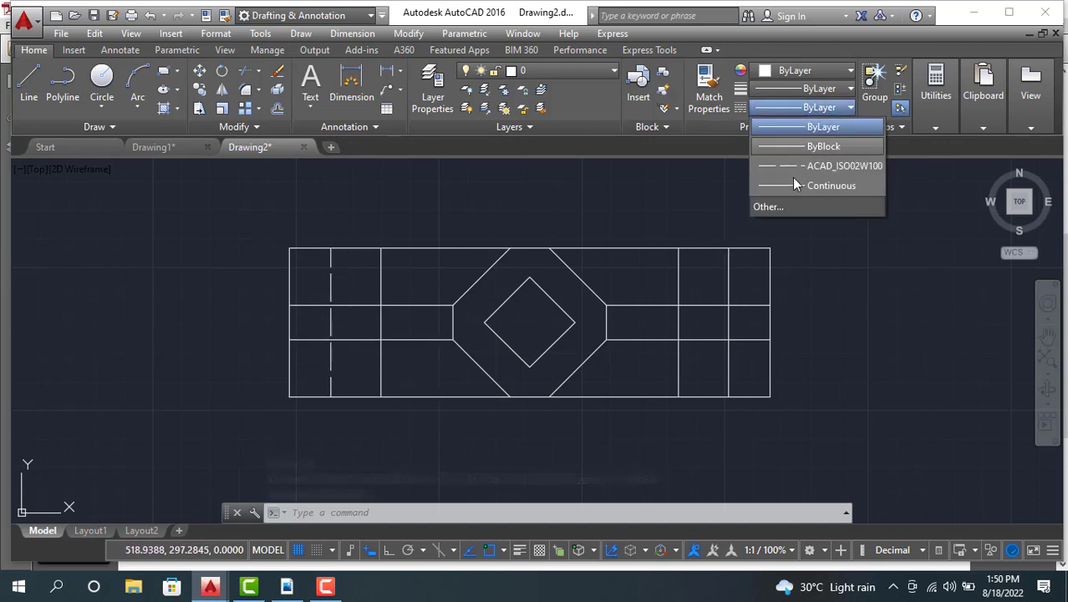
pyautogui.click(782, 207)
pyautogui.moveTo(443, 172); pyautogui.dragTo(875, 173)
pyautogui.click(849, 313)
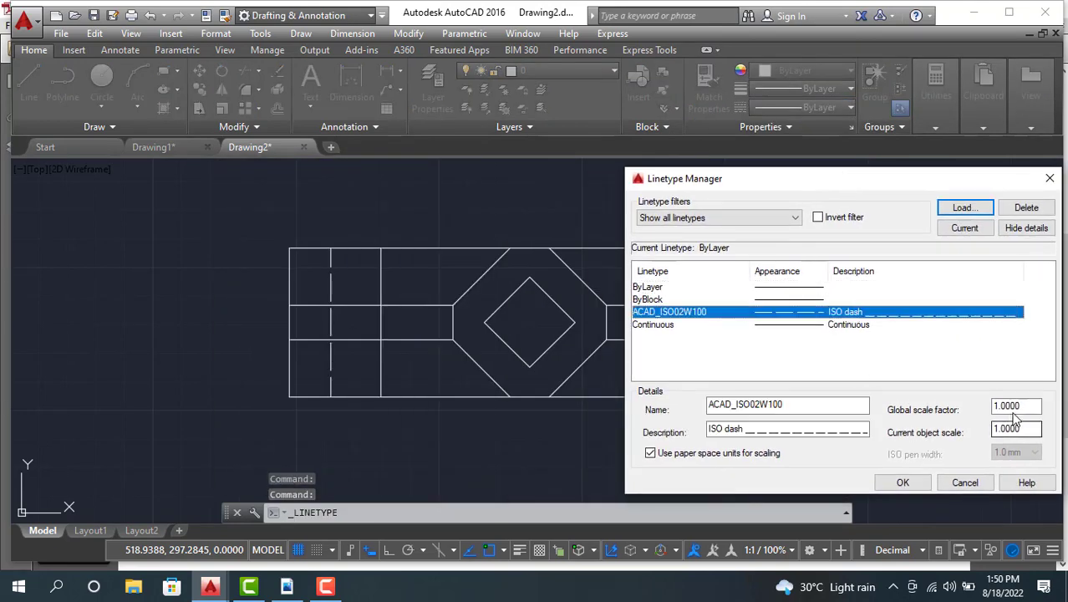
pyautogui.moveTo(1024, 406); pyautogui.dragTo(988, 417)
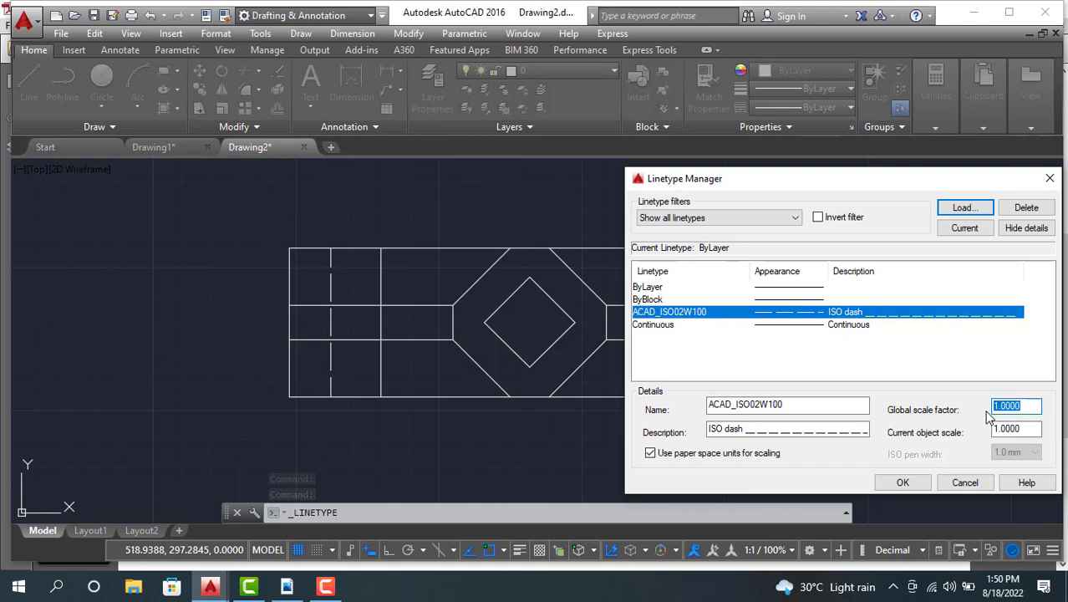
pyautogui.write('0.5')
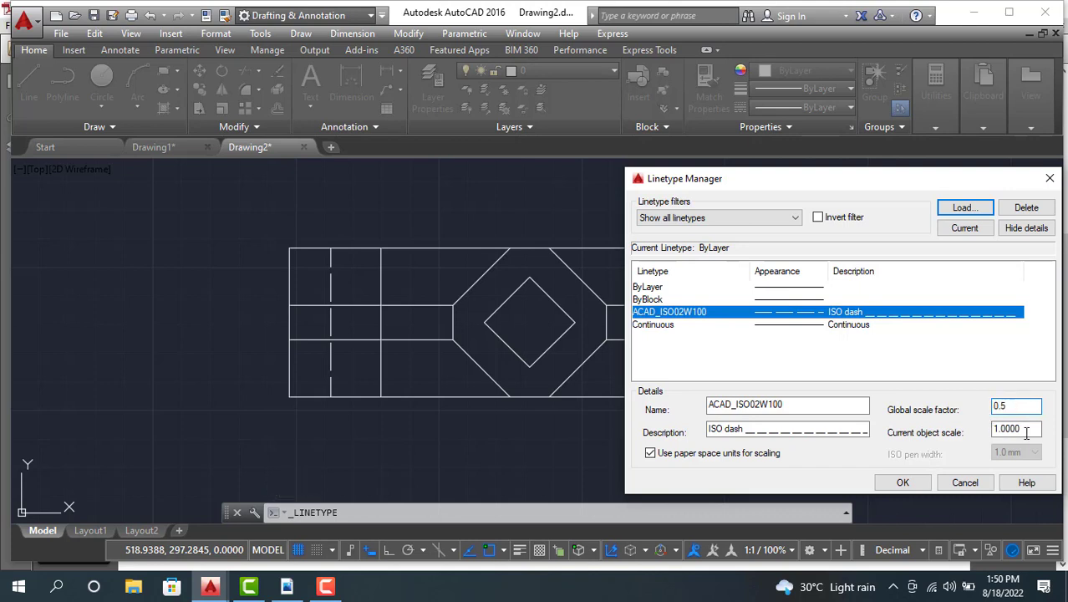
pyautogui.moveTo(1026, 431); pyautogui.dragTo(987, 432)
pyautogui.write('0.5')
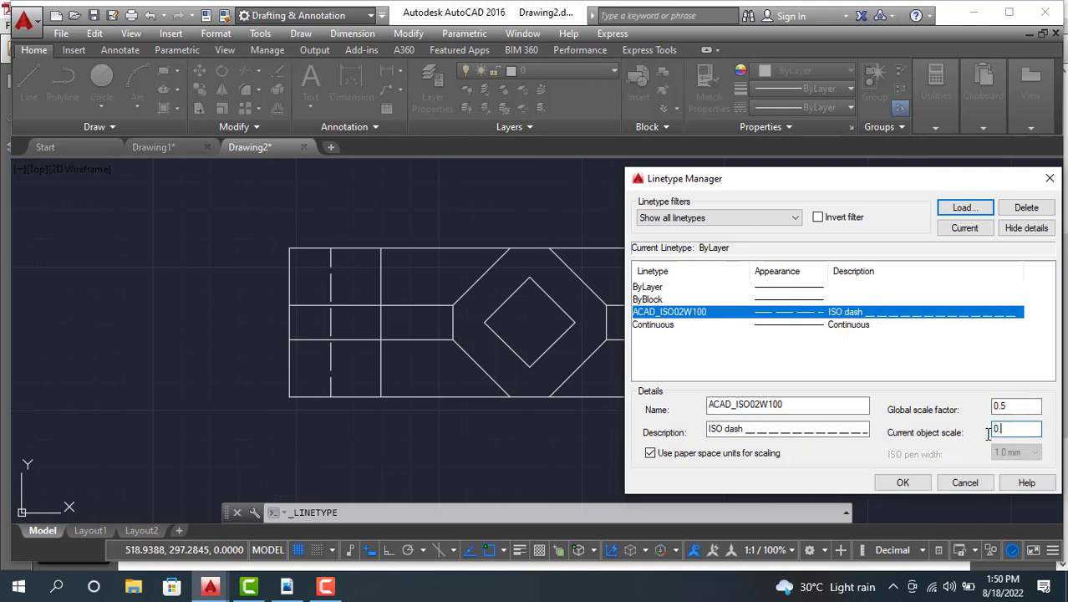
pyautogui.click(906, 484)
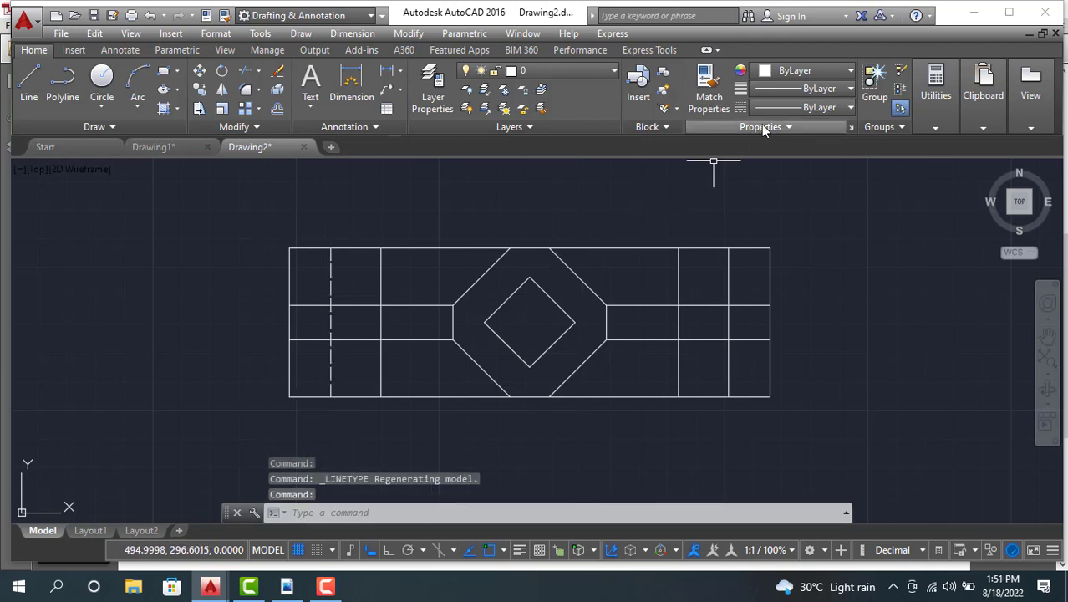
# Step: Set the global linetype scale factor to 0.35, and enter a new current object scale
pyautogui.click(806, 108)
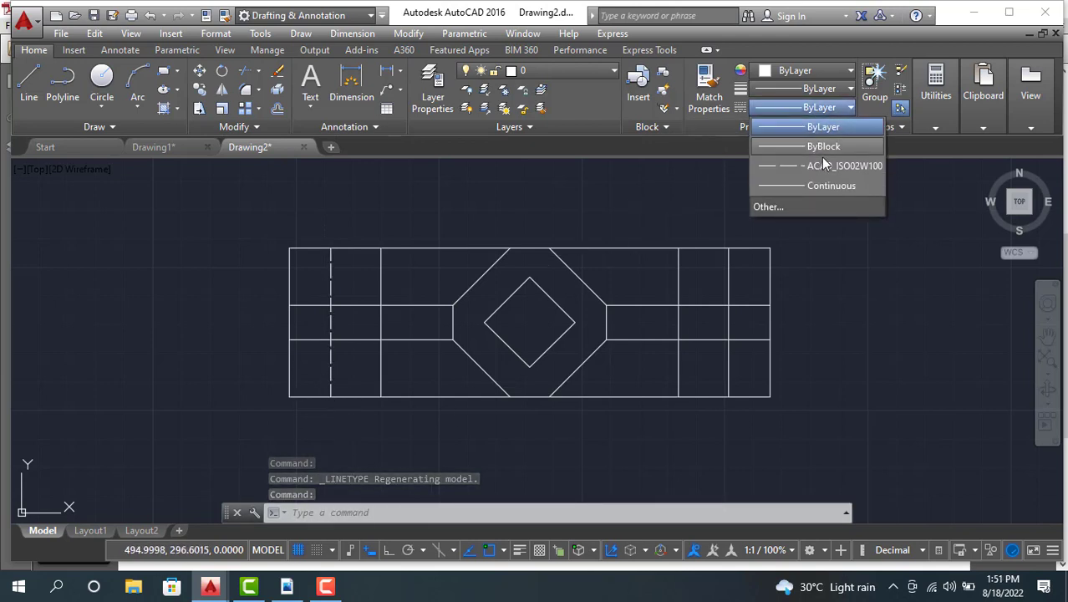
pyautogui.click(777, 206)
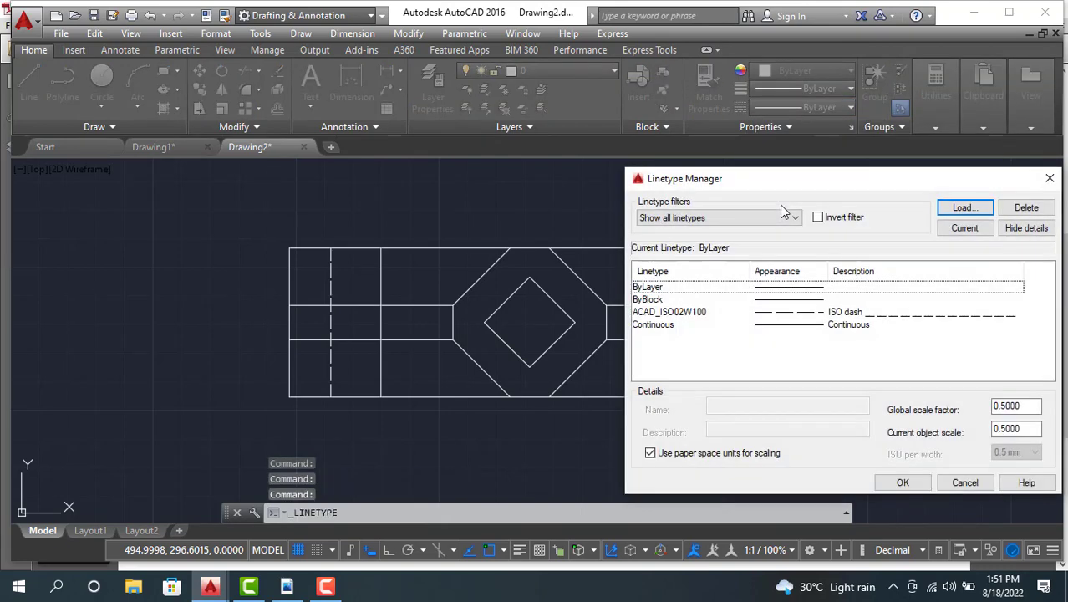
pyautogui.click(851, 313)
pyautogui.moveTo(1025, 404); pyautogui.dragTo(989, 404)
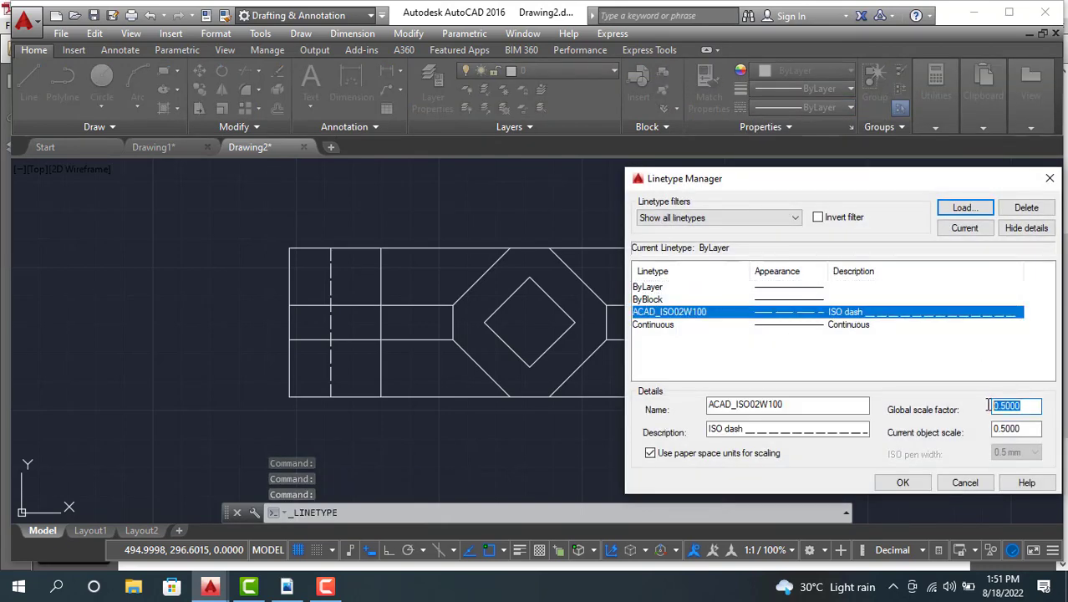
pyautogui.write('0.3')
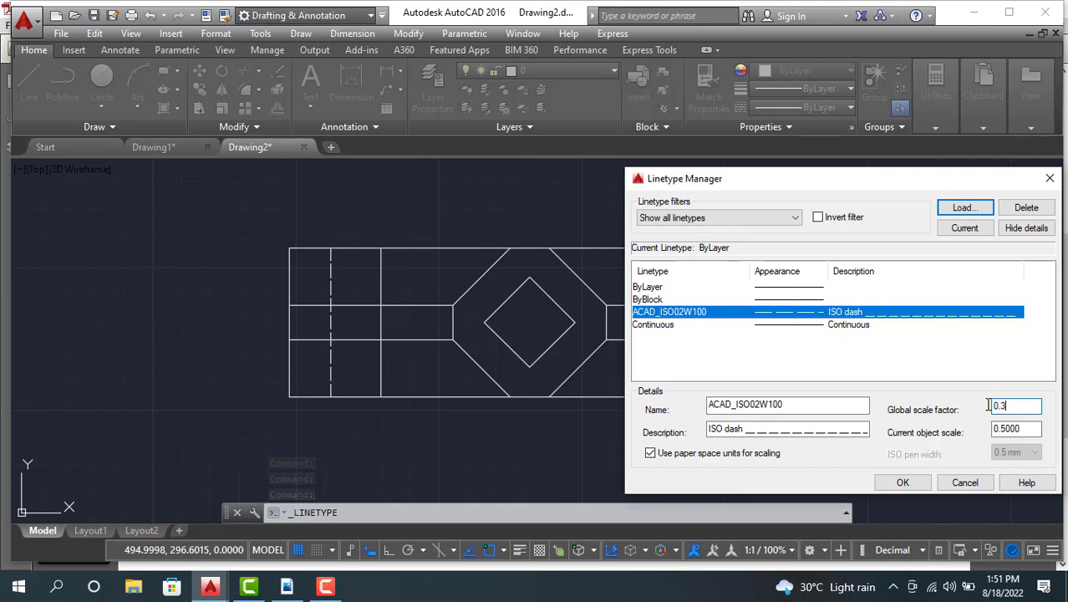
pyautogui.write('5')
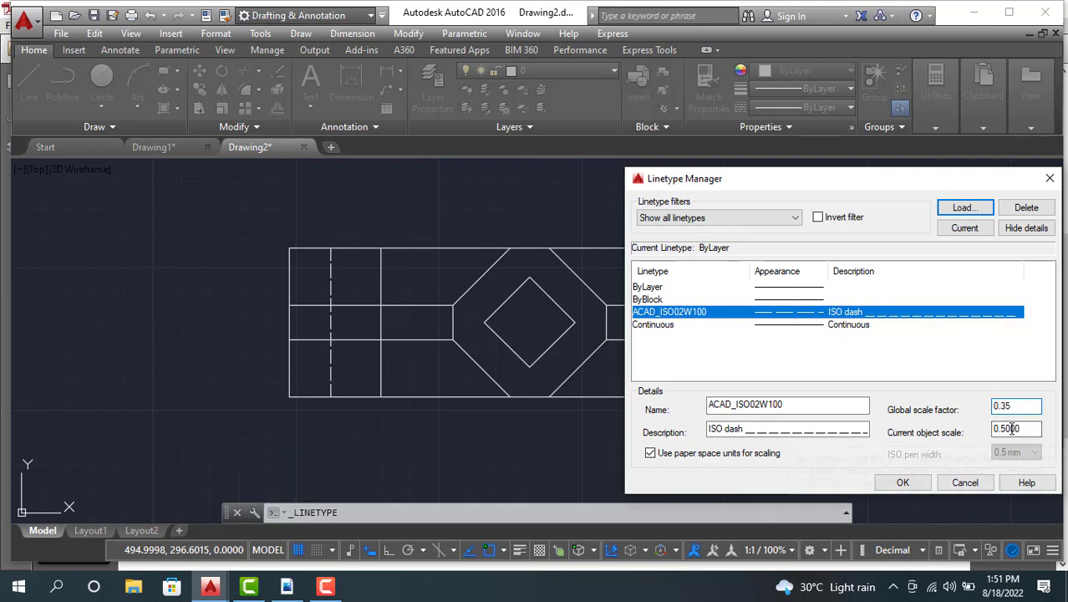
pyautogui.moveTo(1027, 429); pyautogui.dragTo(977, 429)
pyautogui.write('0')
pyautogui.click(906, 483)
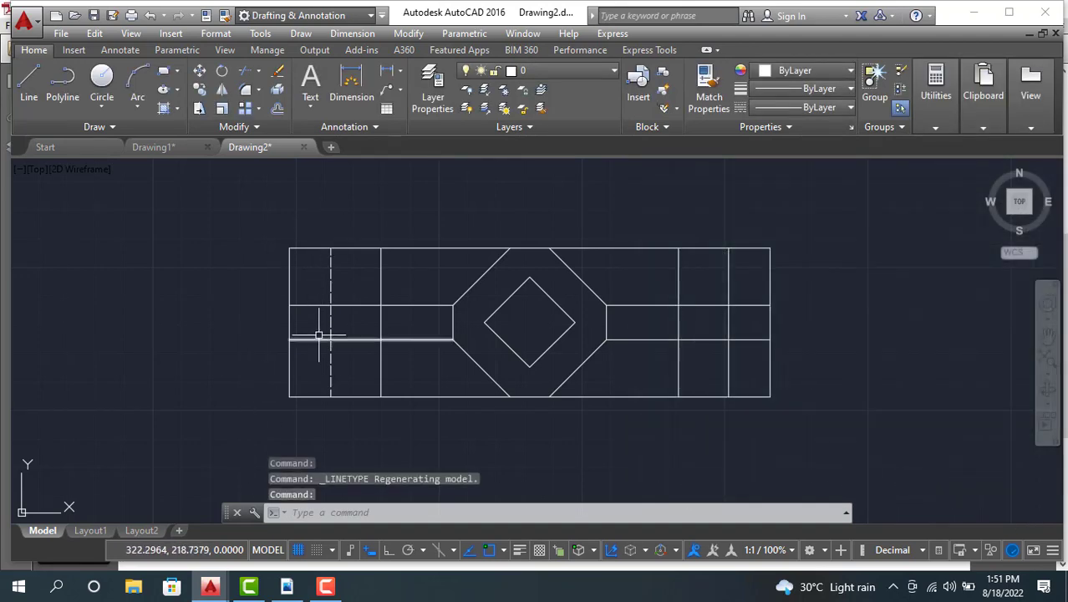
# Step: Change the leftmost dashed slot line's colour to Cyan, and clear the selection
pyautogui.click(331, 293)
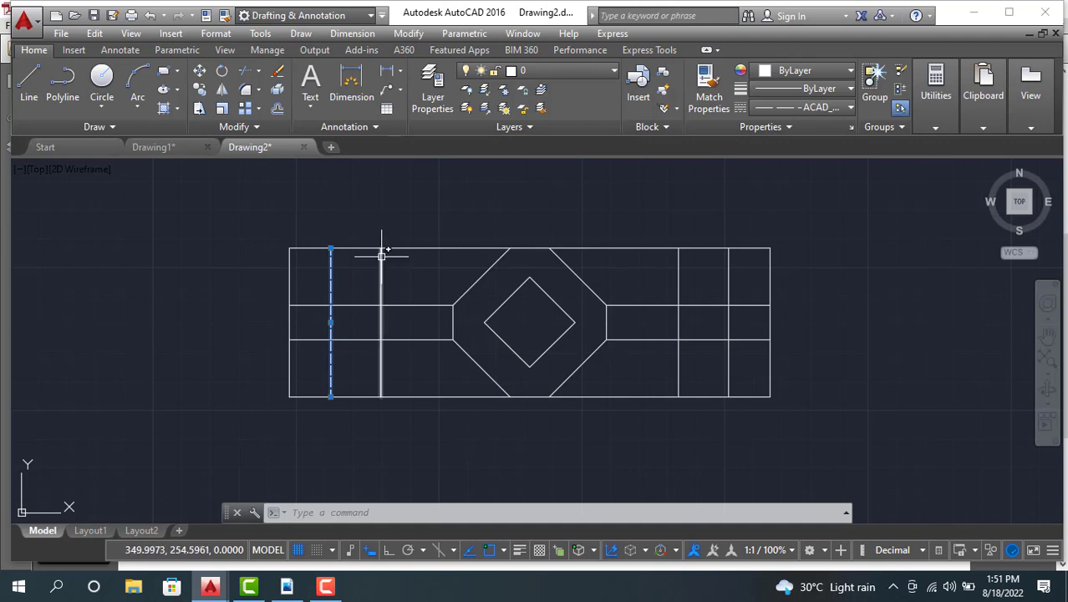
pyautogui.click(784, 72)
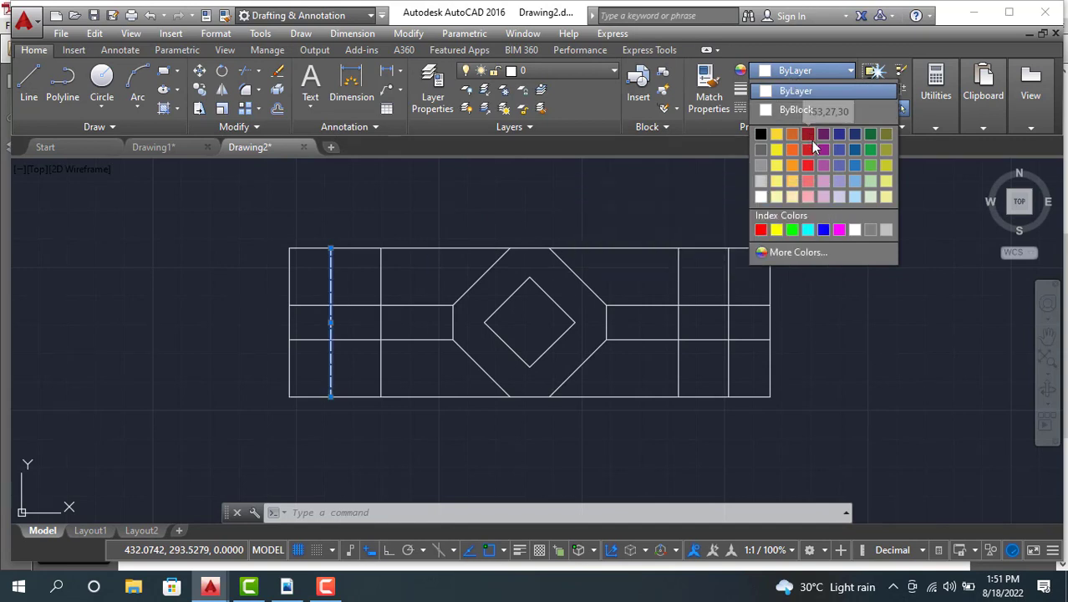
pyautogui.click(807, 231)
pyautogui.click(579, 190)
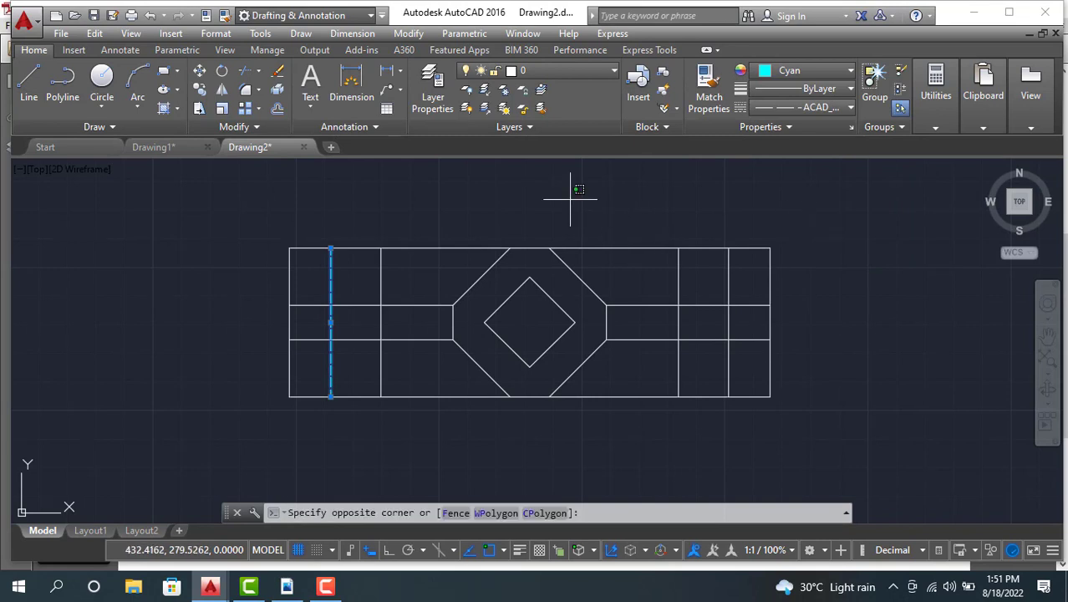
pyautogui.press('Escape')
pyautogui.press('Escape')
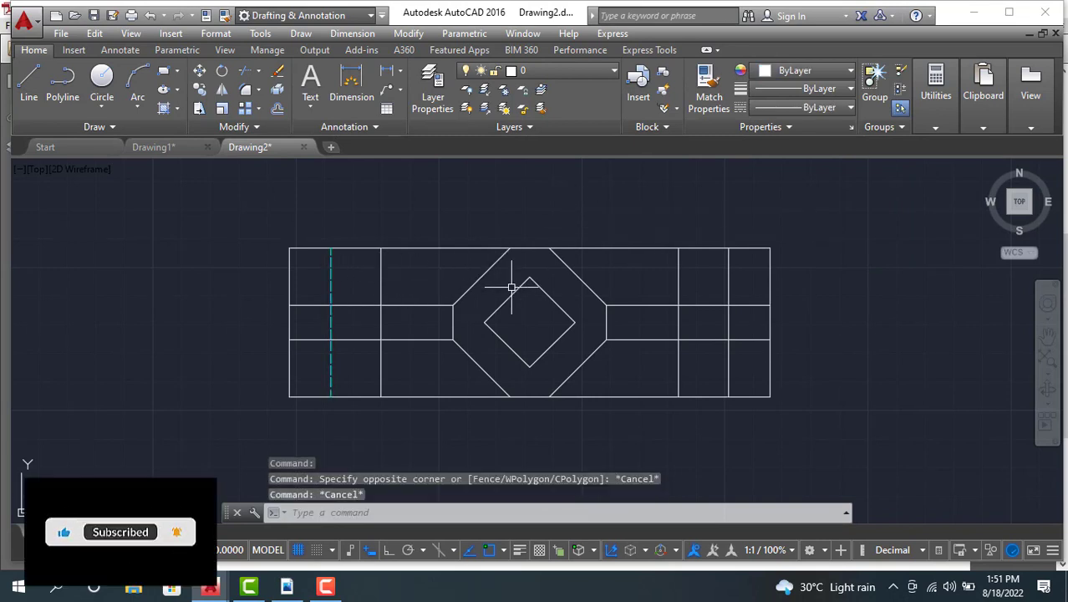
pyautogui.click(380, 282)
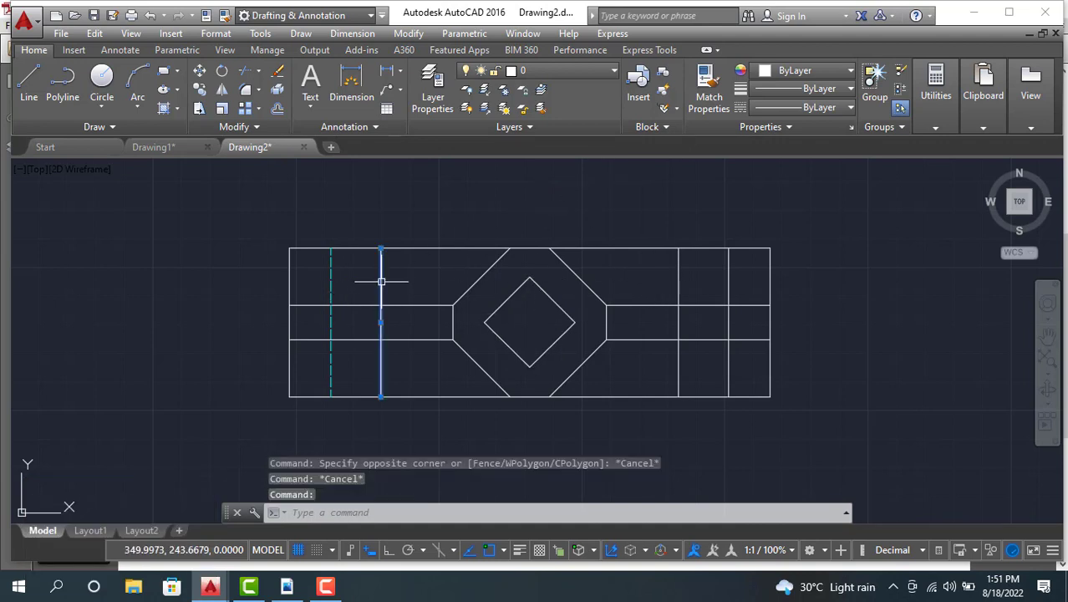
pyautogui.click(785, 107)
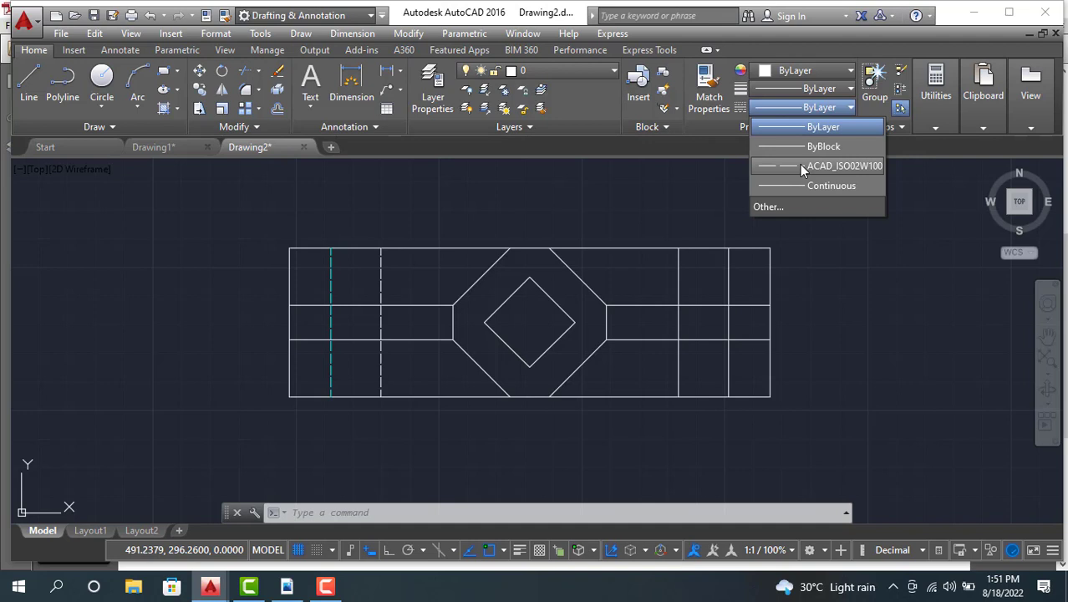
pyautogui.click(809, 265)
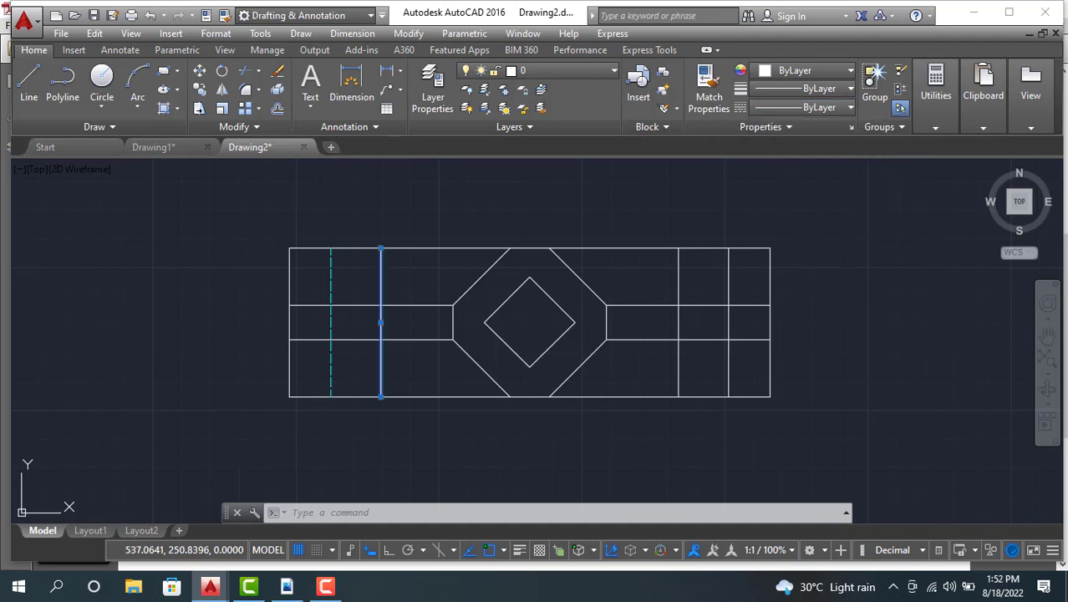
pyautogui.press('Escape')
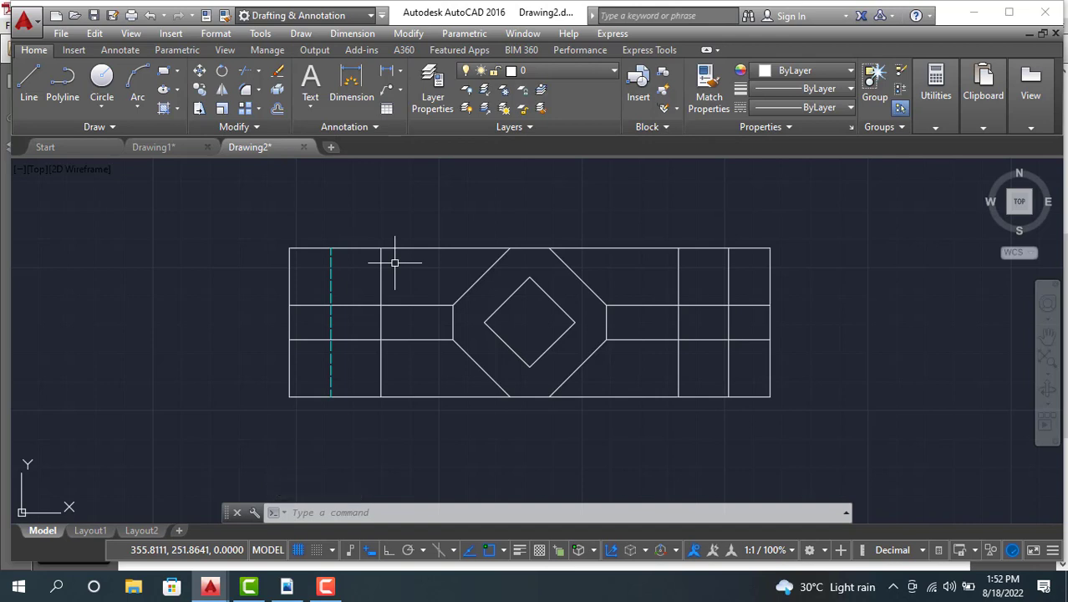
# Step: Match the cyan dashed slot line's properties onto the other three vertical slot lines in the plan
pyautogui.click(330, 279)
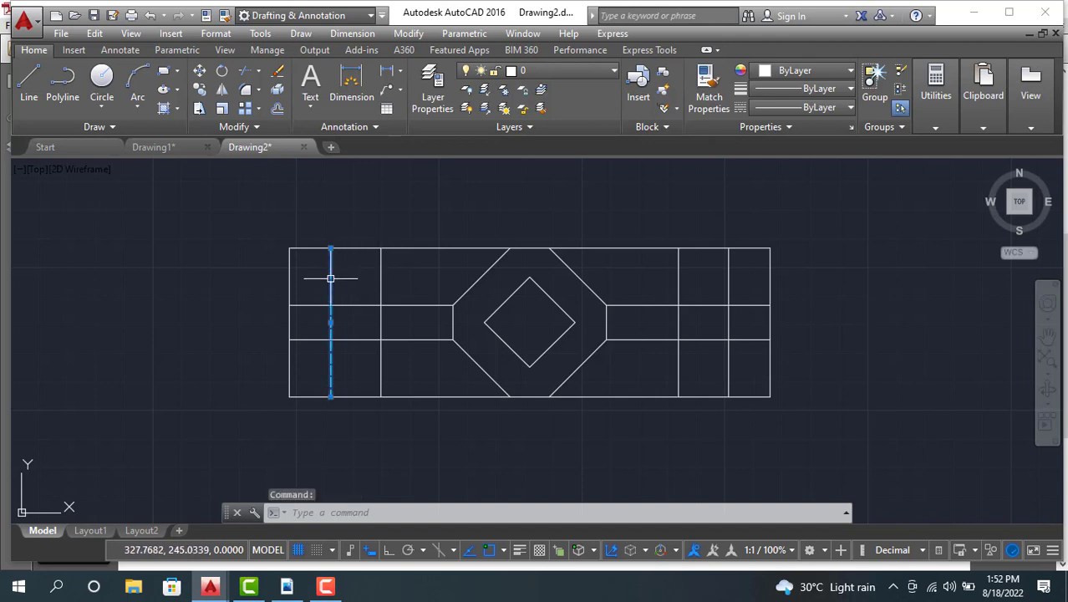
pyautogui.click(717, 100)
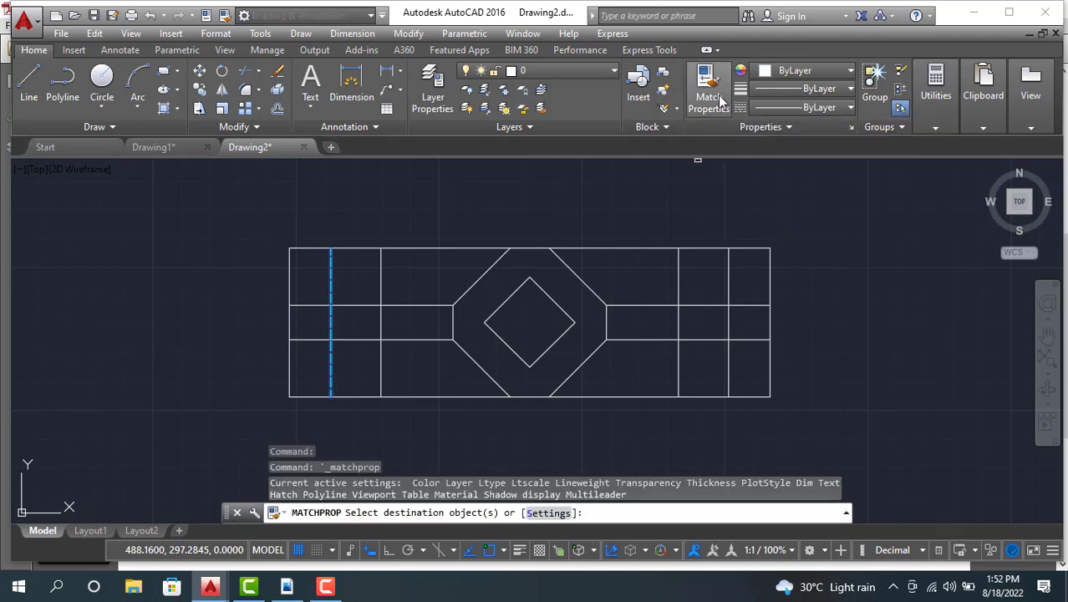
pyautogui.click(379, 255)
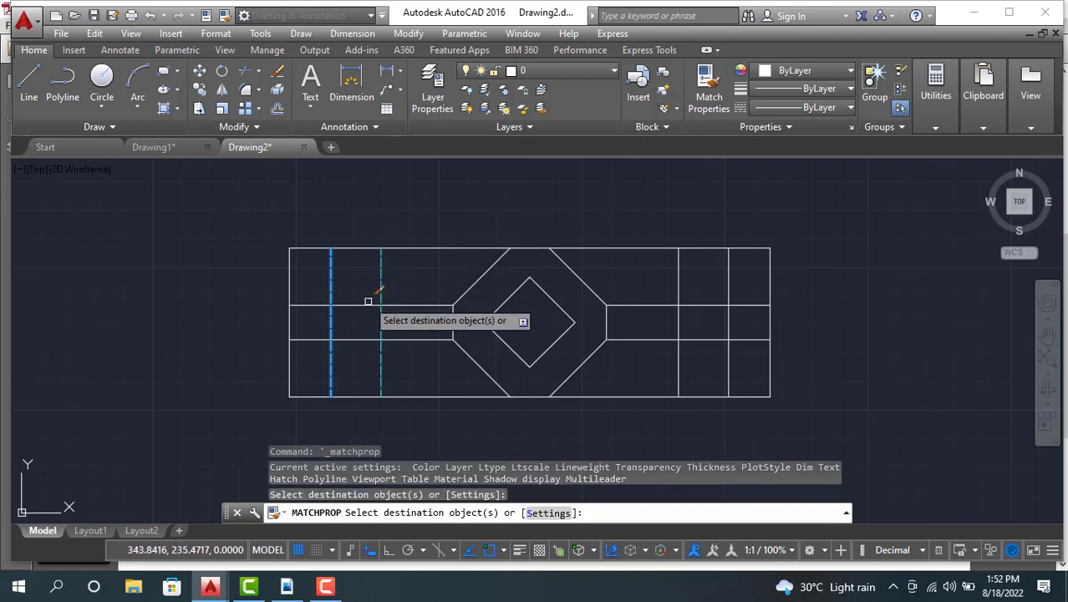
pyautogui.click(681, 279)
pyautogui.click(729, 278)
pyautogui.click(846, 285)
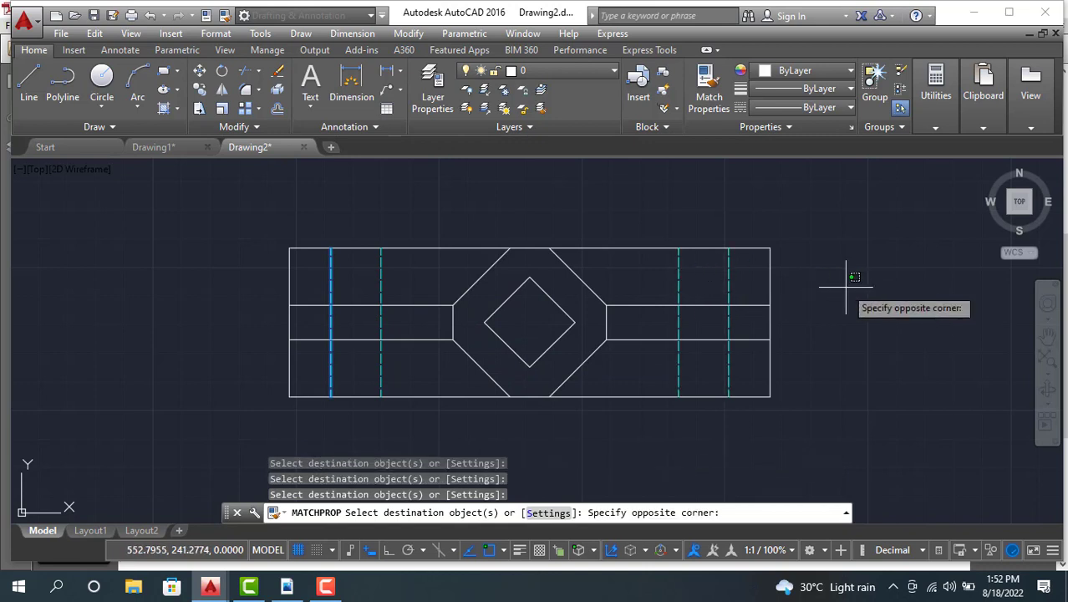
pyautogui.press('Escape')
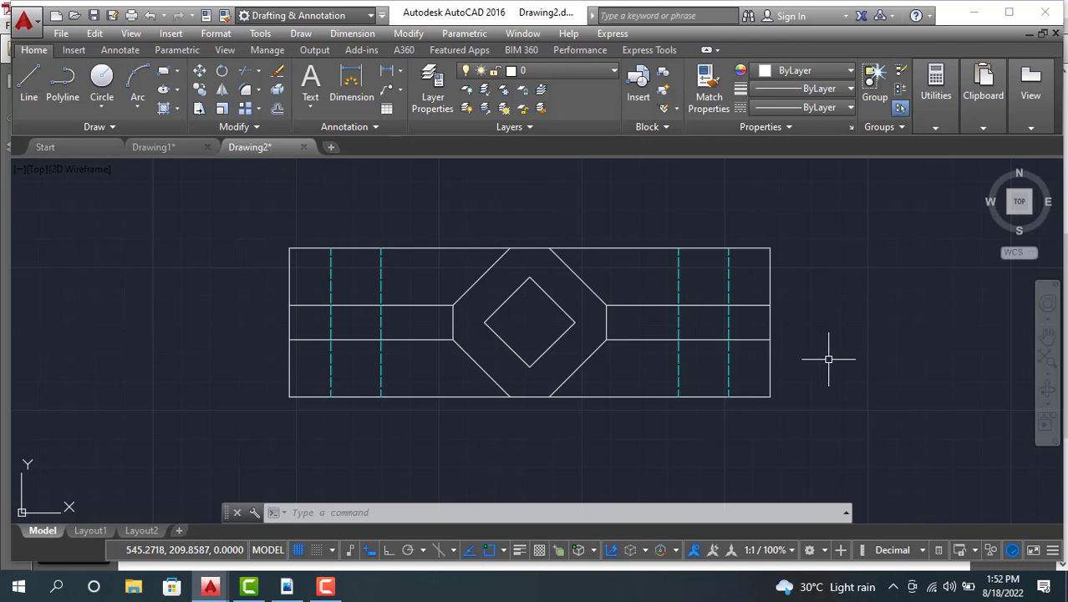
# Step: Compare Drawing2's plan with the plan in Drawing1, and examine Drawing1's elevation and LHSV views
pyautogui.click(147, 150)
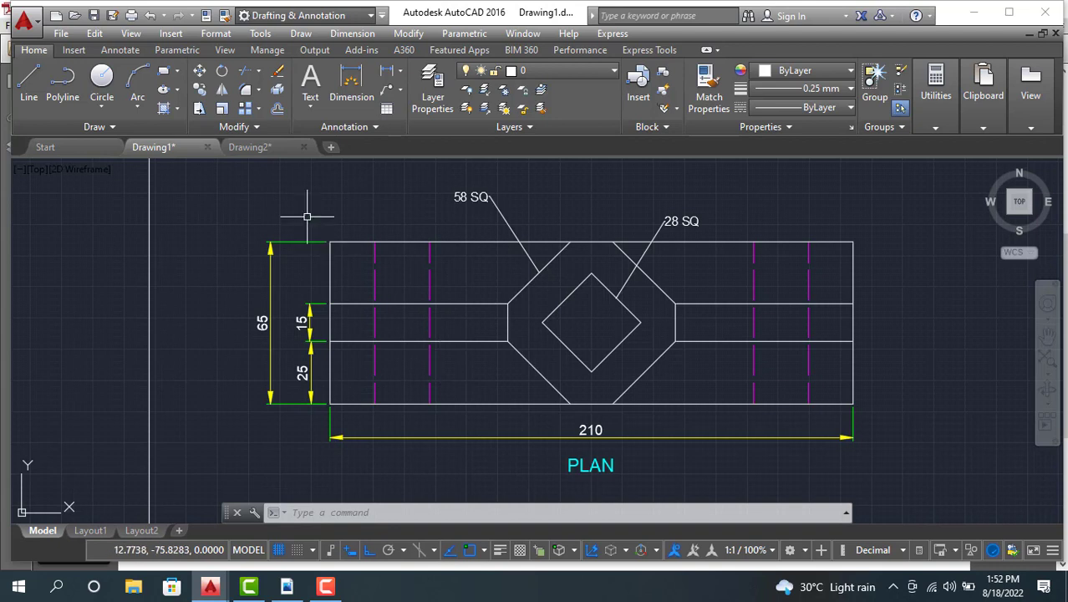
pyautogui.click(247, 146)
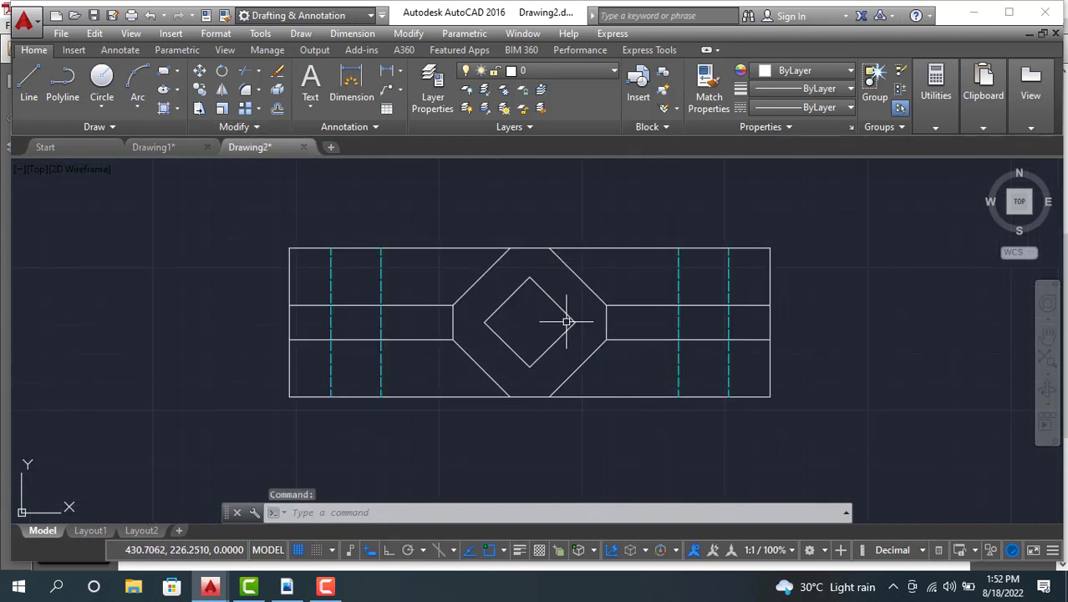
pyautogui.click(153, 148)
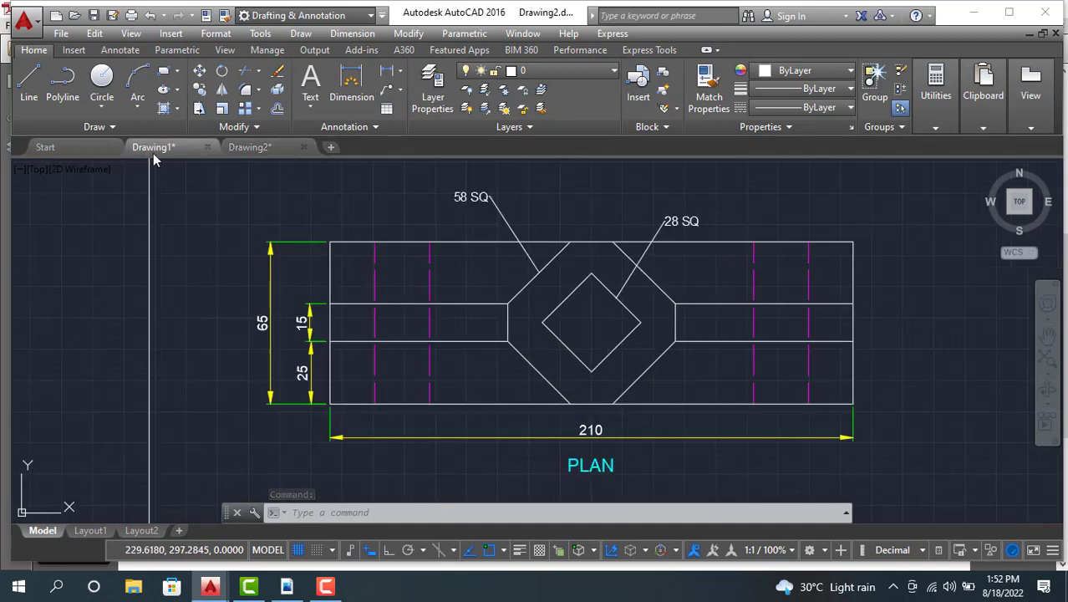
pyautogui.moveTo(477, 348); pyautogui.dragTo(432, 196, button='middle')
pyautogui.moveTo(447, 244); pyautogui.dragTo(442, 508, button='middle')
pyautogui.moveTo(460, 289)
pyautogui.mouseDown(button='middle')
pyautogui.moveTo(393, 525)
pyautogui.moveTo(378, 493)
pyautogui.mouseUp(button='middle')
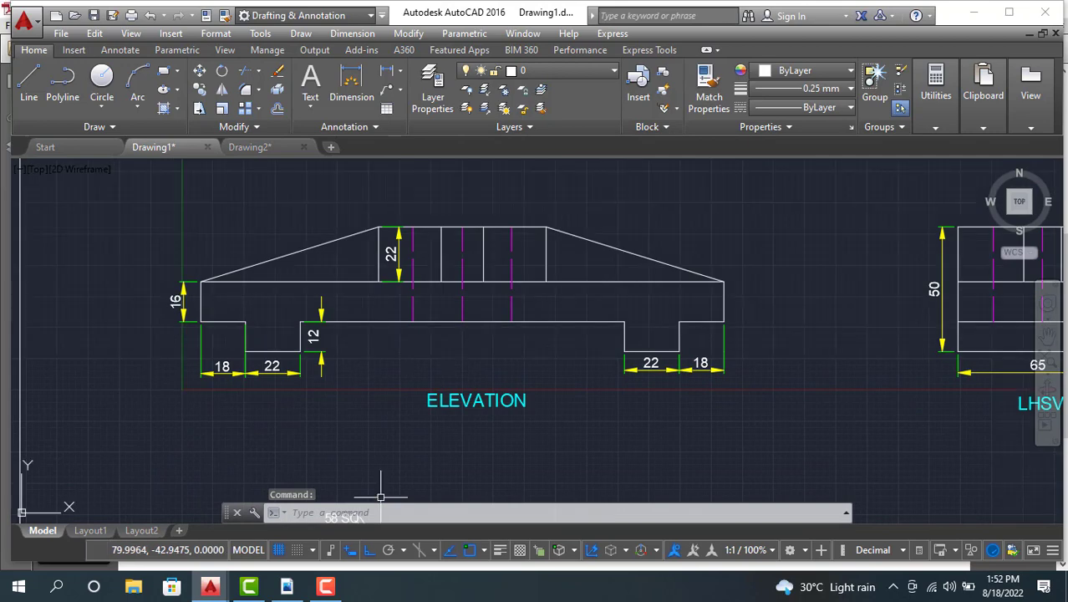
pyautogui.scroll(-2, 380, 358)
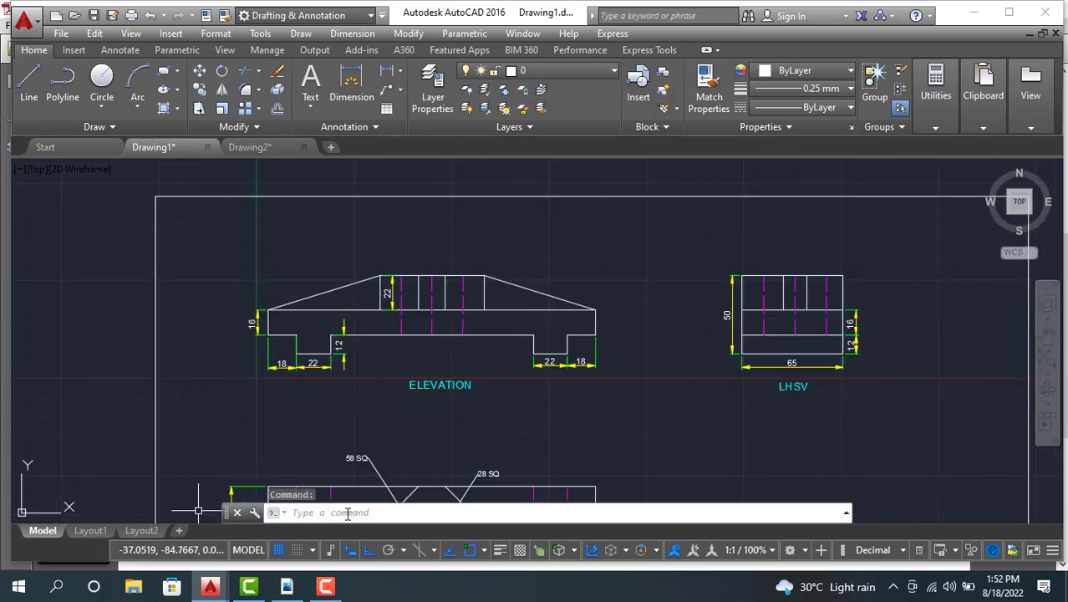
# Step: Check the block's dimensions in Adobe Reader's isometric PDF, and return to Drawing2 in AutoCAD
pyautogui.click(293, 588)
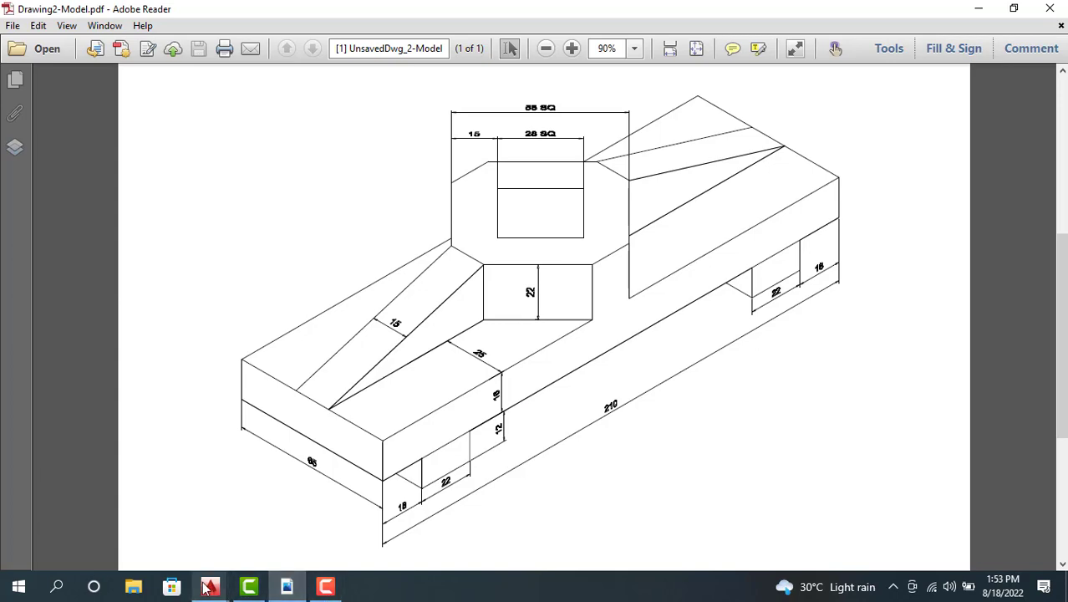
pyautogui.moveTo(206, 587)
pyautogui.click(274, 543)
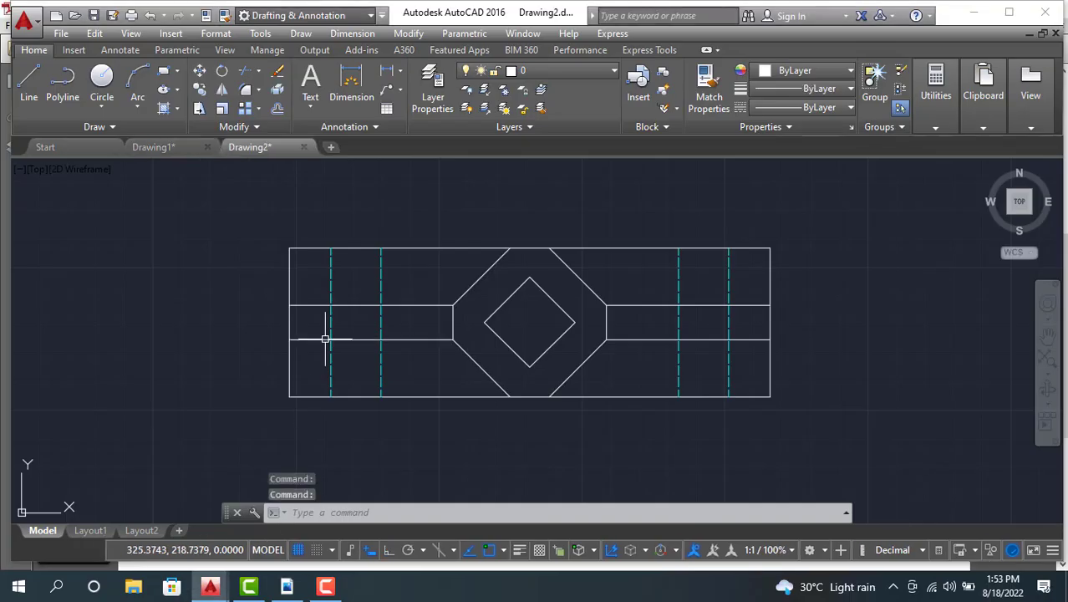
# Step: With Ortho on, draw the elevation's 210 horizontal top edge above the plan, starting in line with the plan's left edge
pyautogui.scroll(2, 325, 338)
pyautogui.scroll(-5, 326, 335)
pyautogui.moveTo(327, 336); pyautogui.dragTo(291, 401, button='middle')
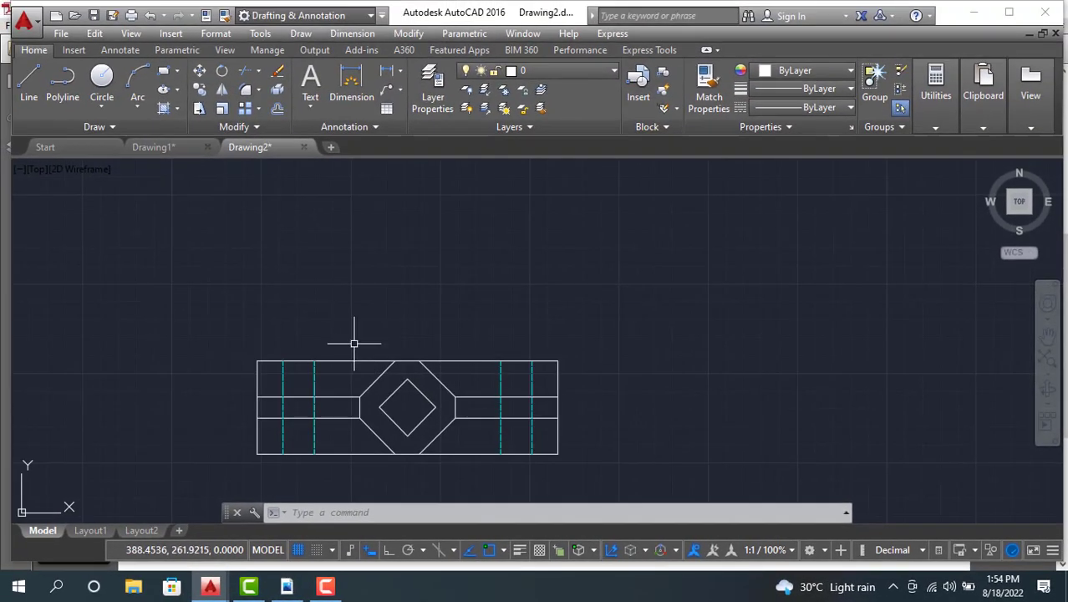
pyautogui.click(26, 88)
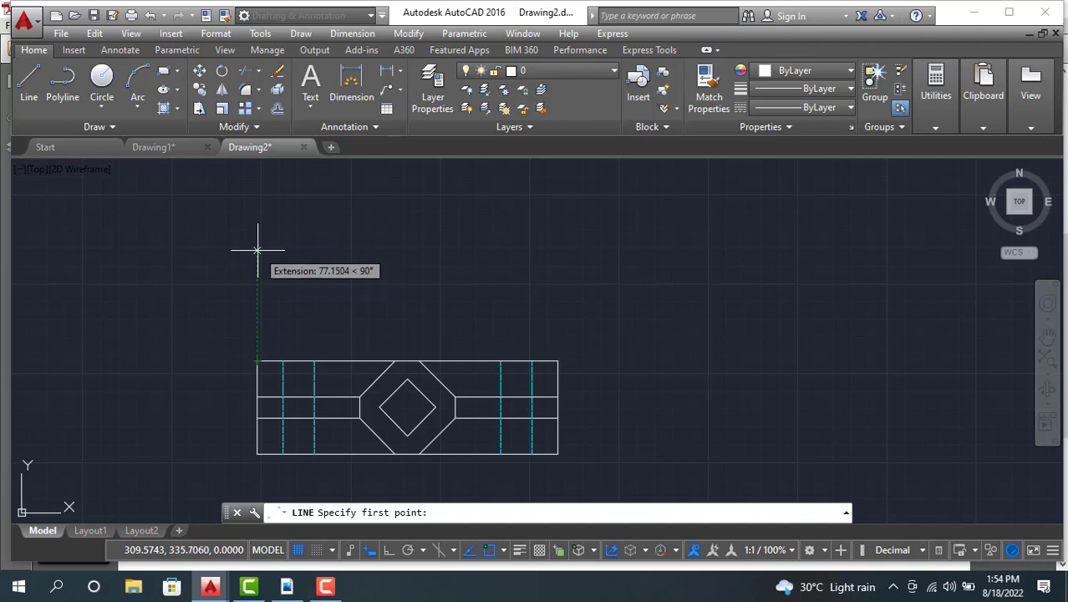
pyautogui.click(257, 193)
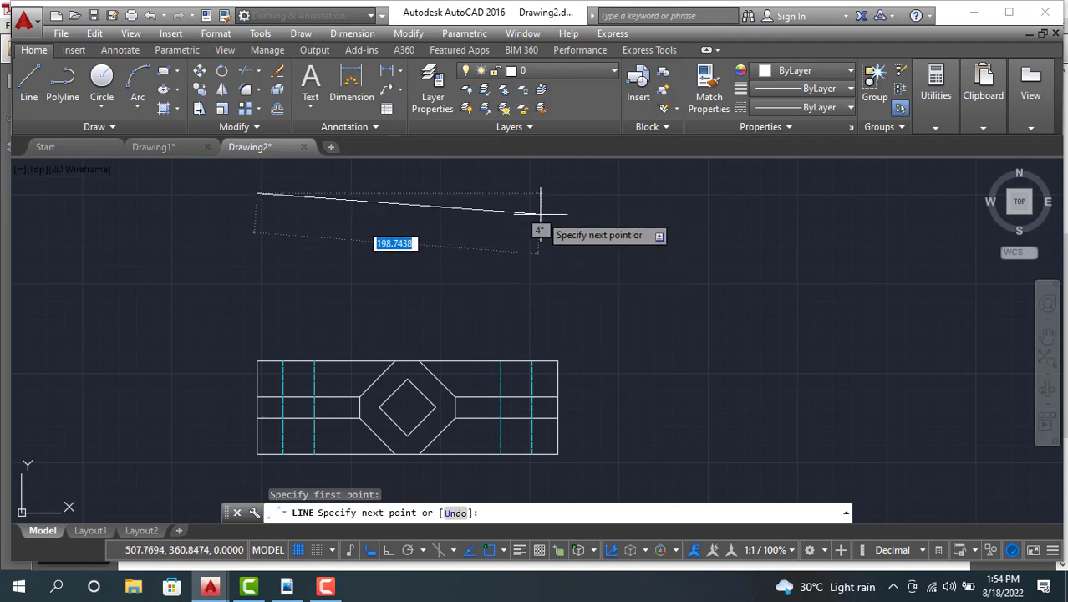
pyautogui.click(387, 550)
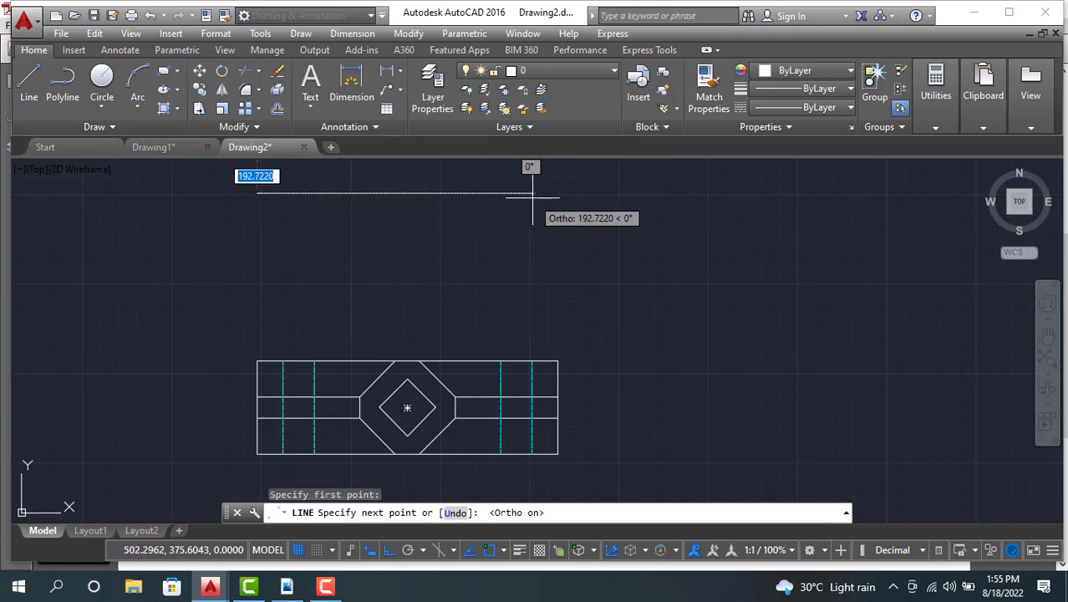
pyautogui.write('210')
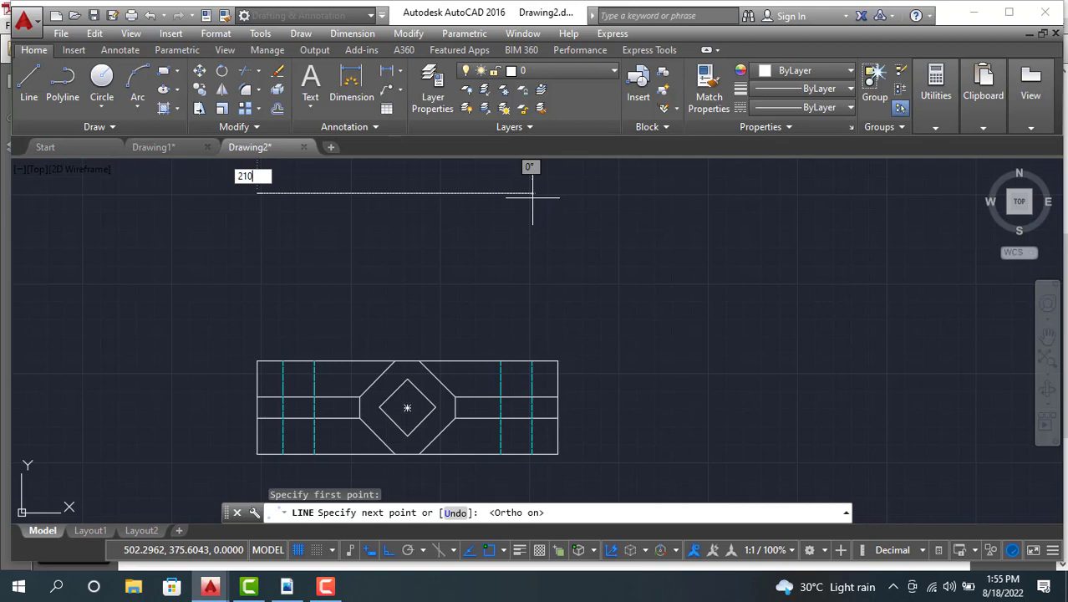
pyautogui.press('Return')
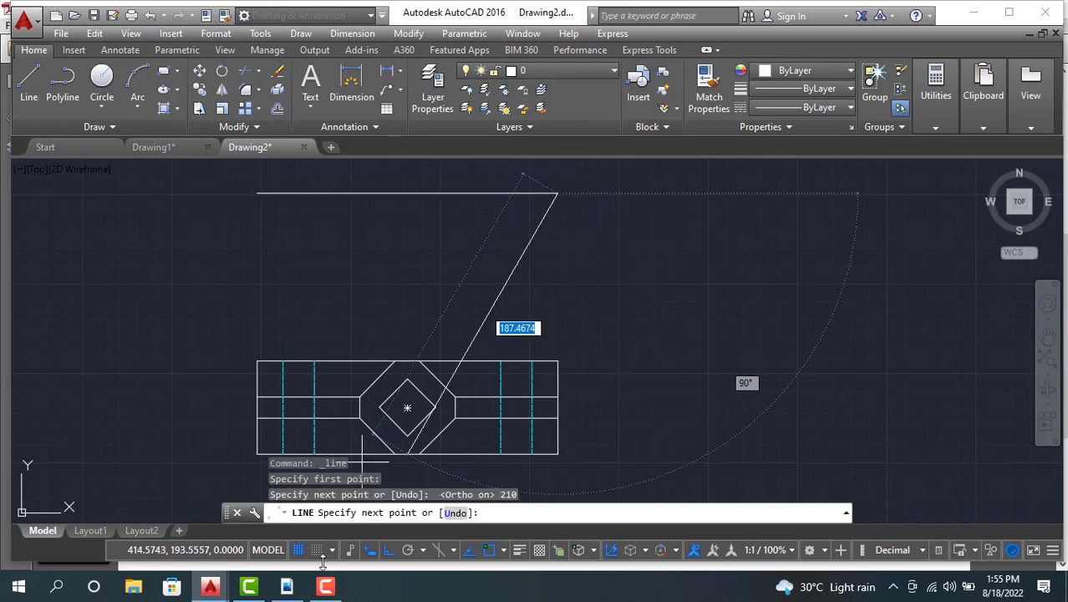
# Step: Check the block's dimensions in the Adobe Reader PDF, and continue the elevation outline in AutoCAD's Drawing2 16 down and 18 to the left
pyautogui.click(288, 588)
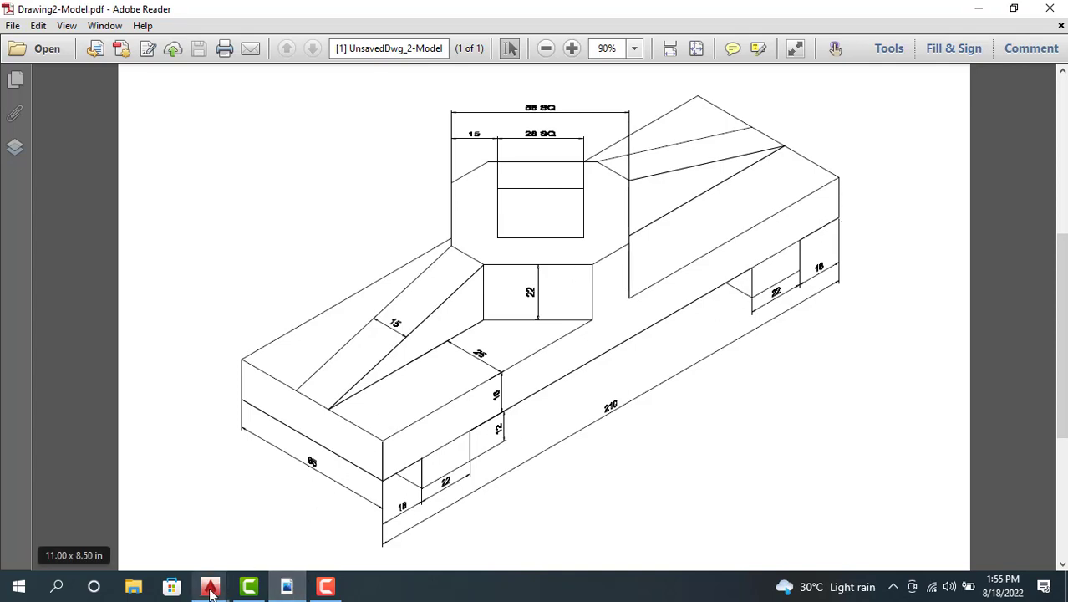
pyautogui.moveTo(209, 587)
pyautogui.click(244, 554)
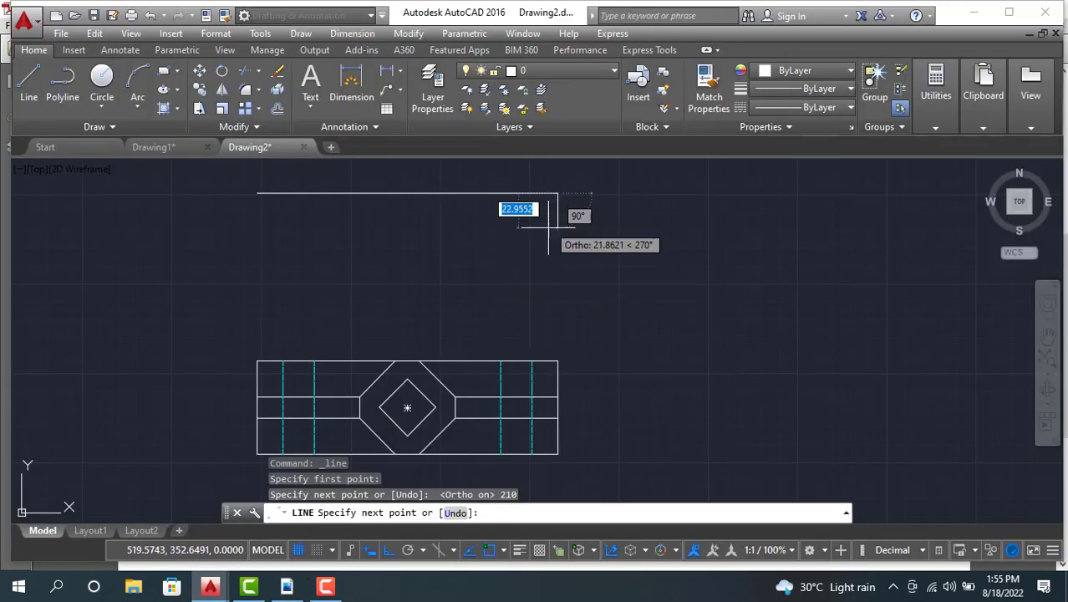
pyautogui.write('16')
pyautogui.press('Return')
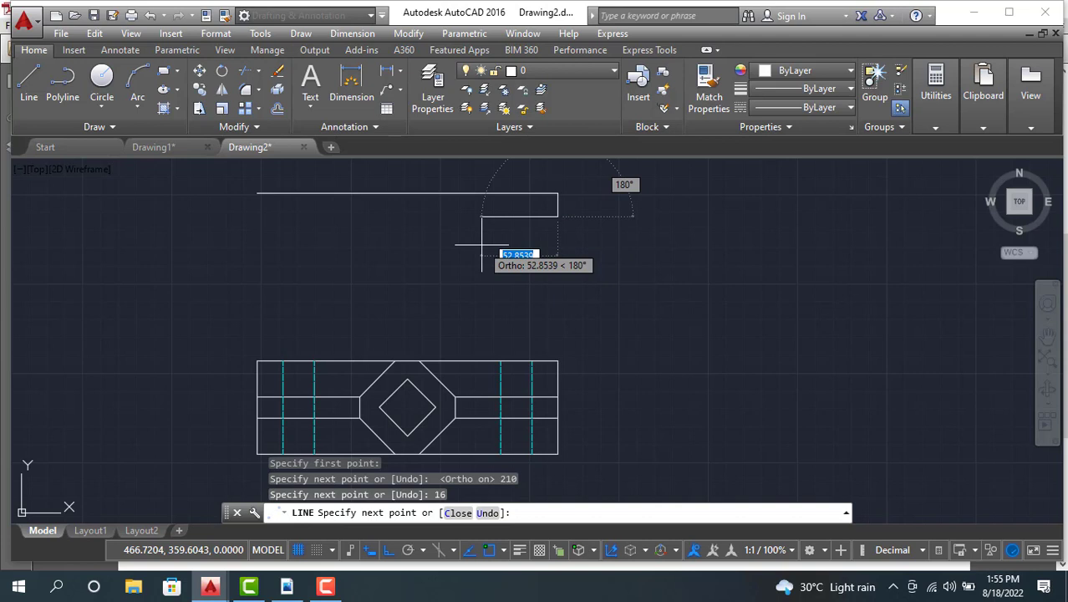
pyautogui.write('1')
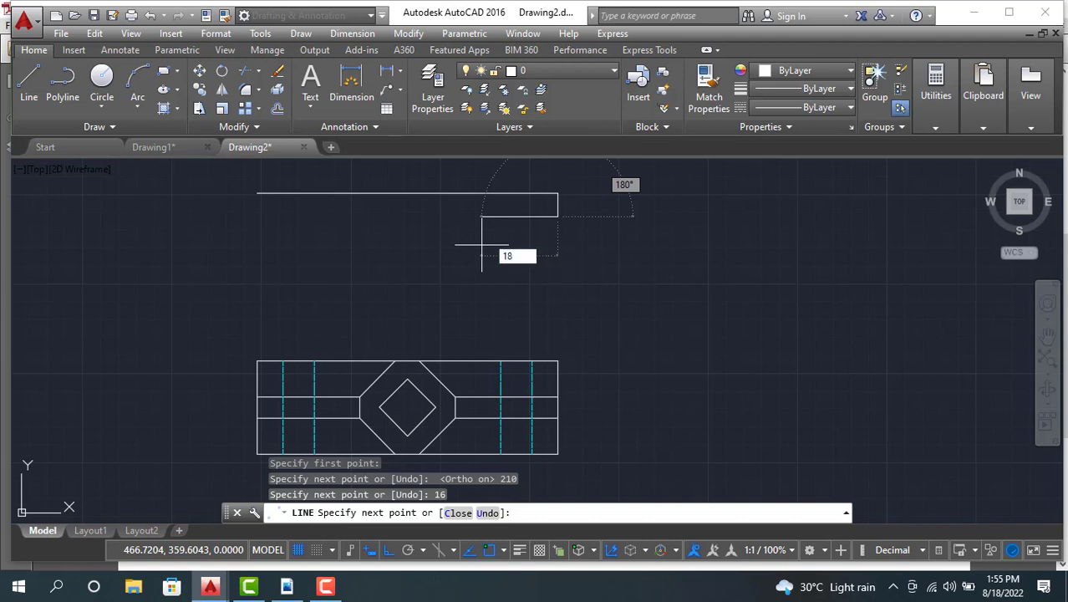
pyautogui.write('8')
pyautogui.press('Return')
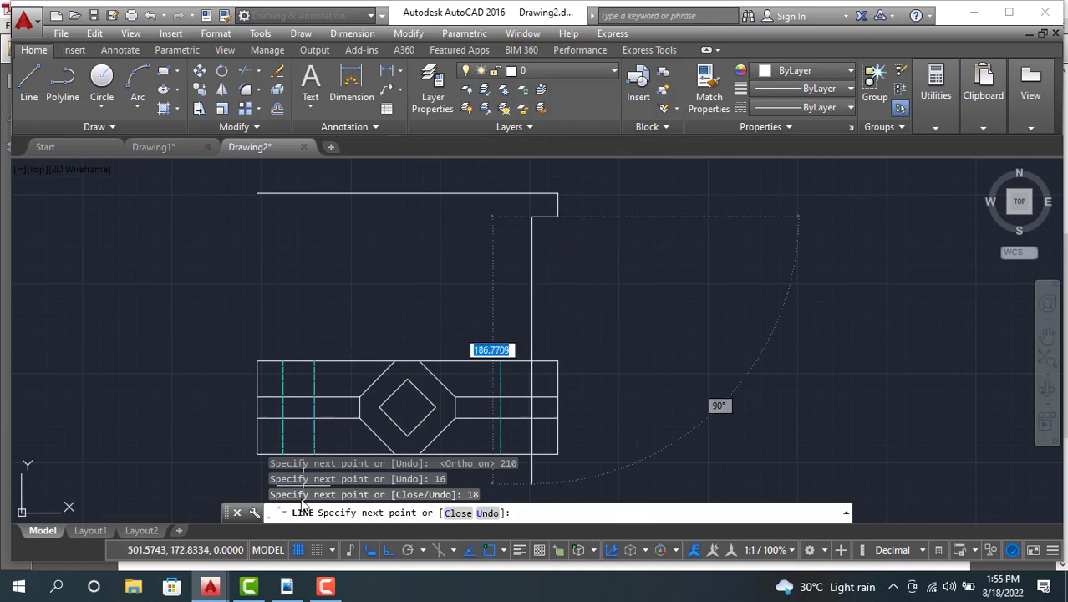
# Step: Recheck the PDF dimensions and draw the elevation's right foot in Drawing2: 12 down, 22 to the left and 12 up
pyautogui.click(287, 585)
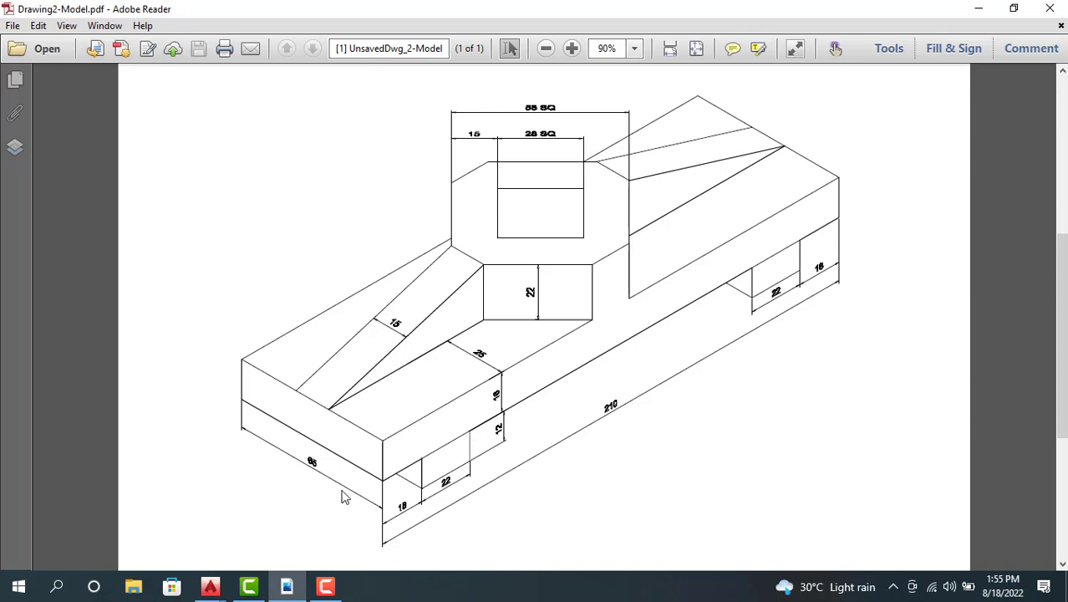
pyautogui.click(260, 546)
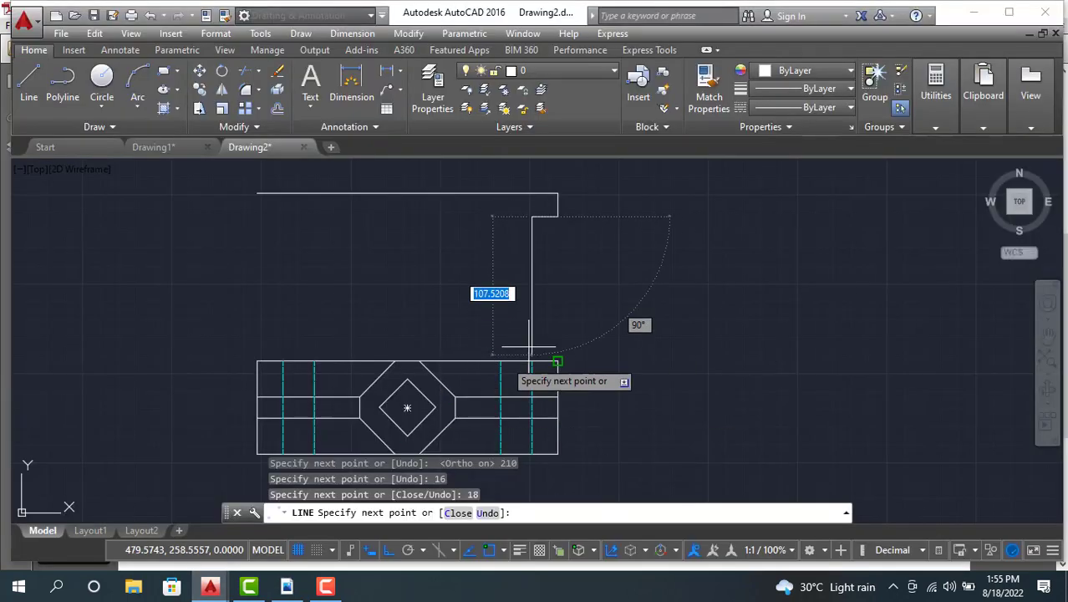
pyautogui.write('12')
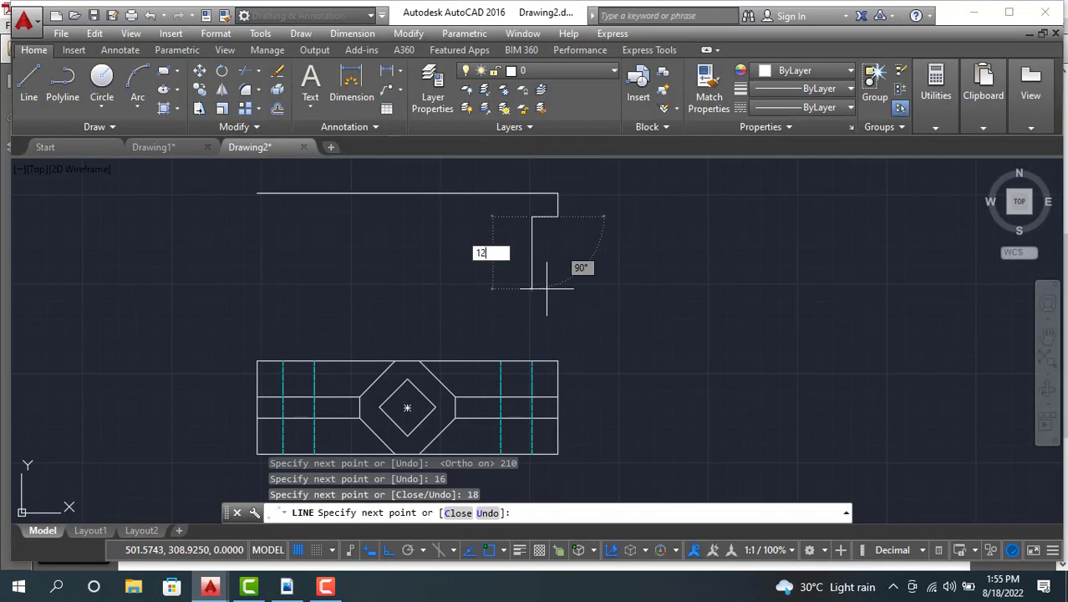
pyautogui.press('Return')
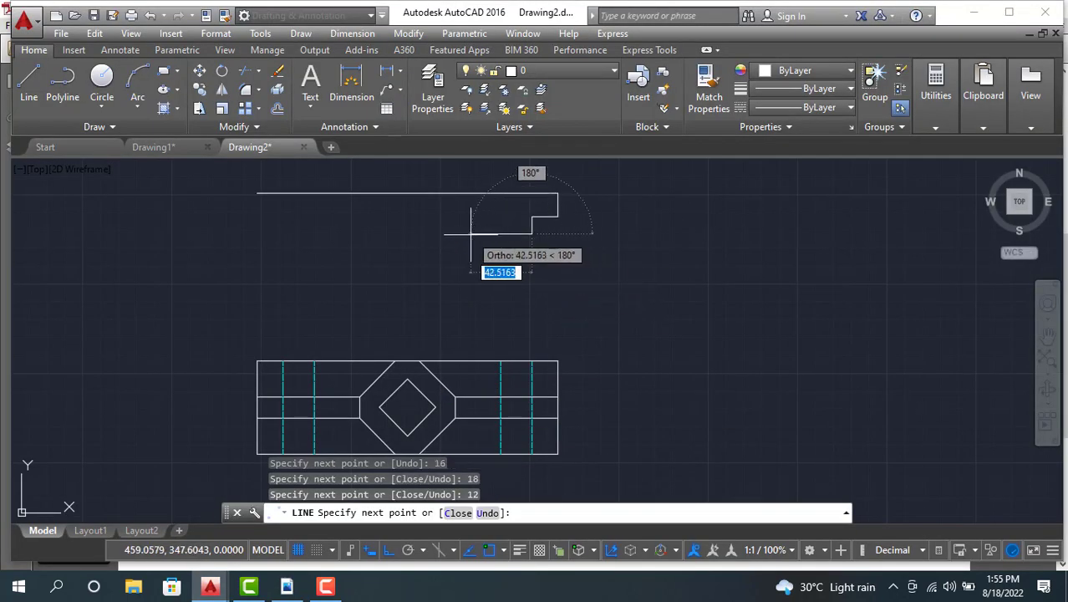
pyautogui.write('22')
pyautogui.press('Return')
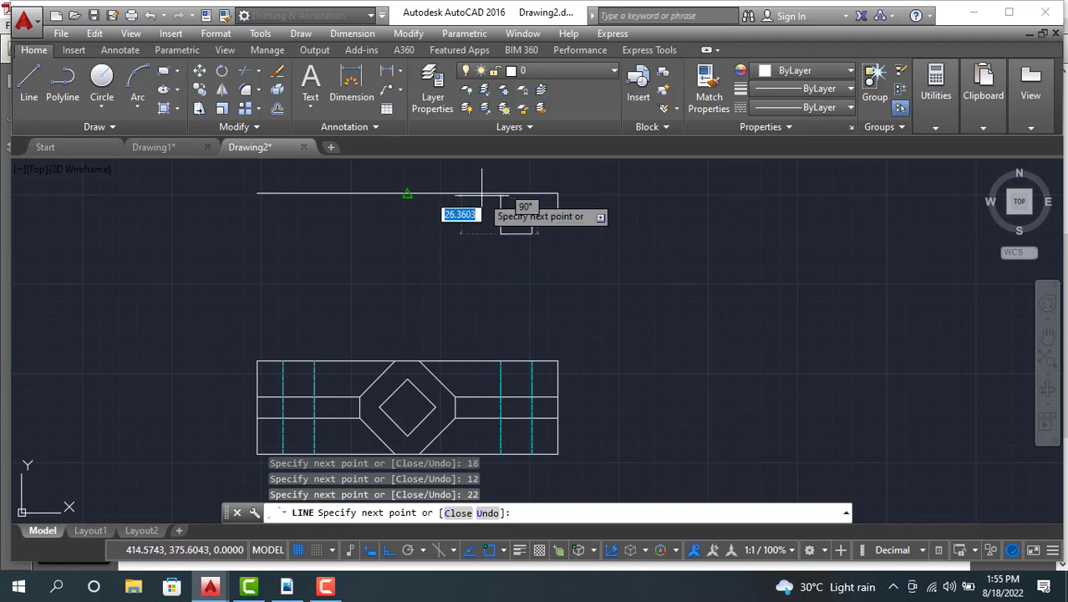
pyautogui.write('12')
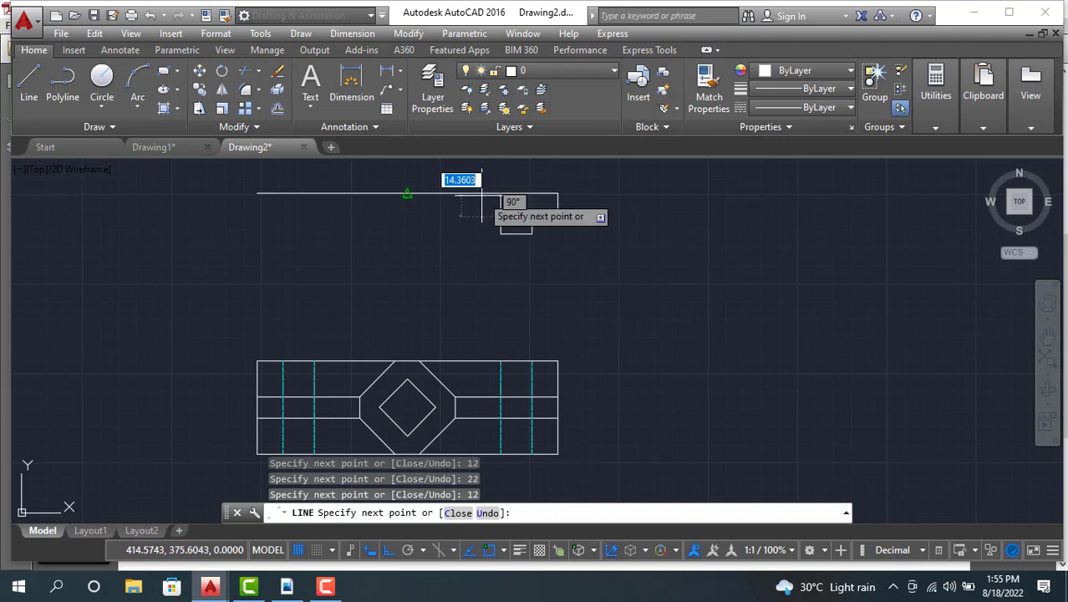
pyautogui.press('Return')
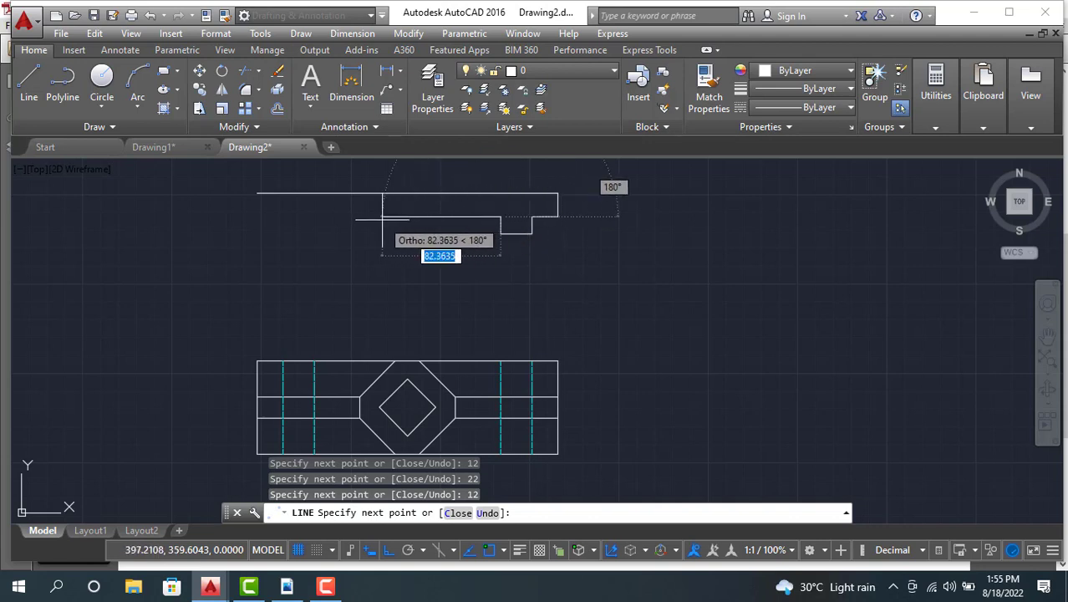
# Step: Extend the elevation's underside 130 to the left and draw the left foot 12 down, 22 across and 12 up
pyautogui.write('130')
pyautogui.press('Return')
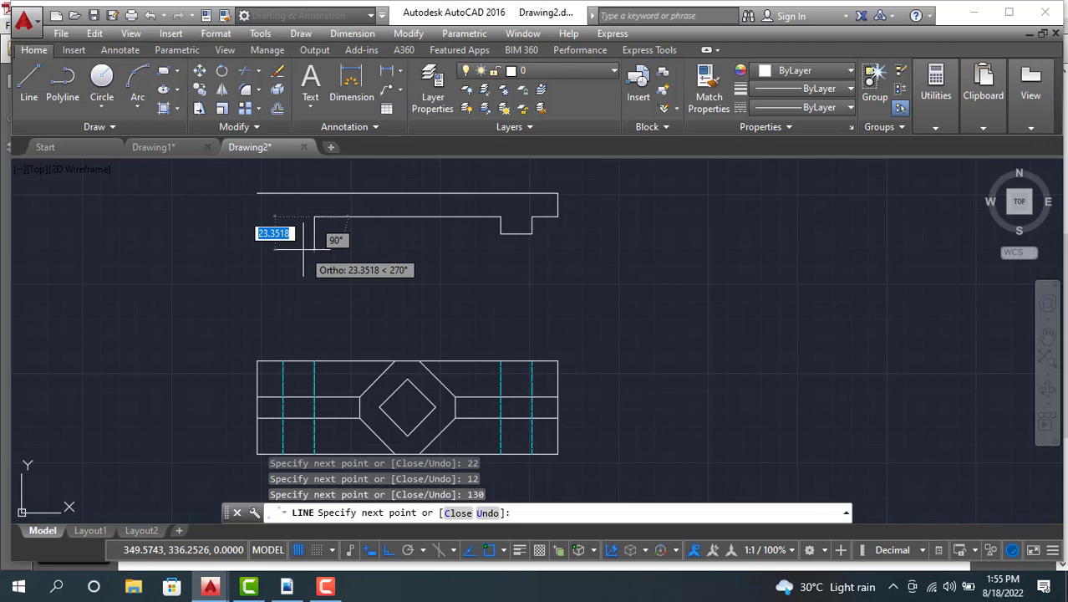
pyautogui.write('12')
pyautogui.press('Return')
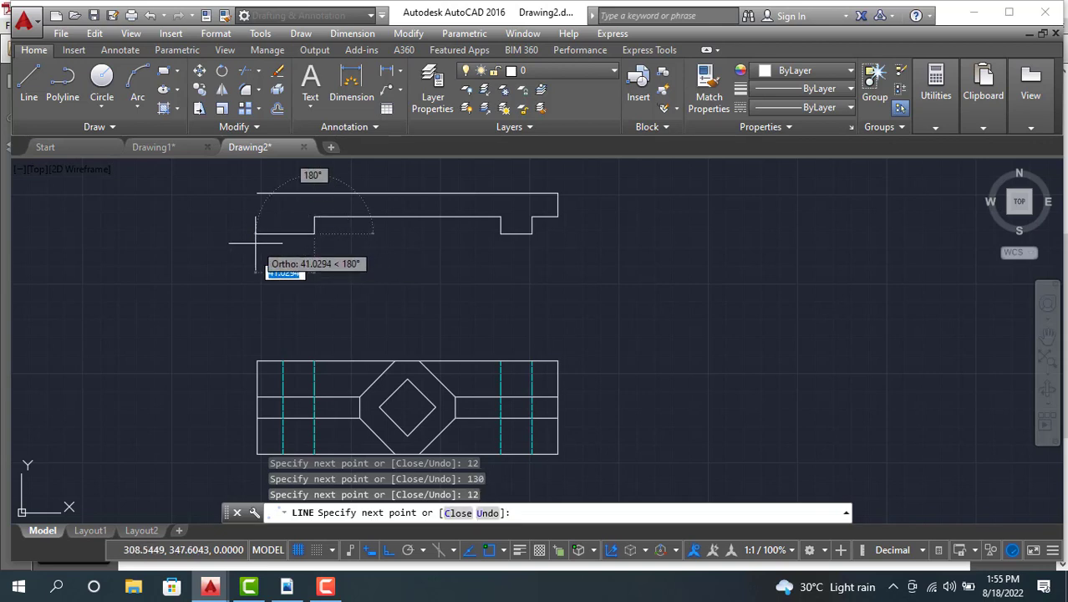
pyautogui.write('22')
pyautogui.press('Return')
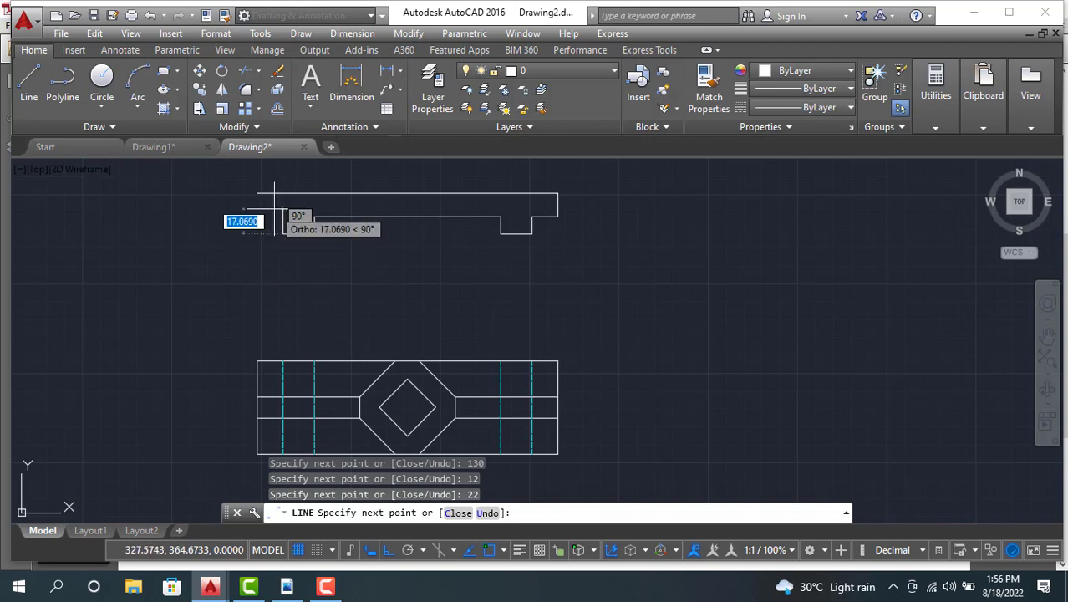
pyautogui.write('12')
pyautogui.press('Return')
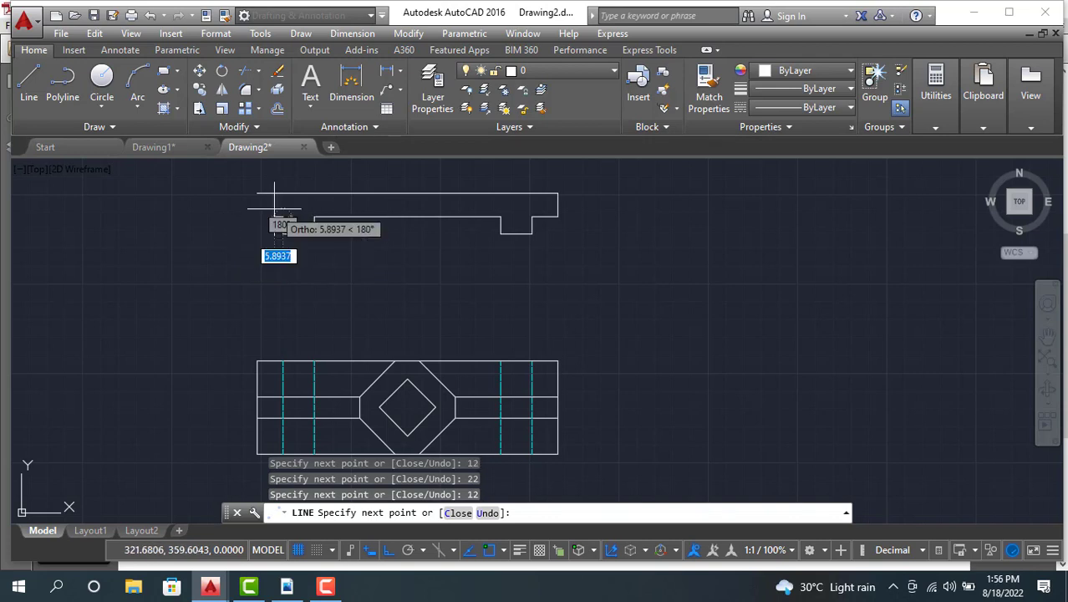
# Step: Draw the last 18 underside segment to the left, close the elevation outline at its starting endpoint, and end the line
pyautogui.write('18')
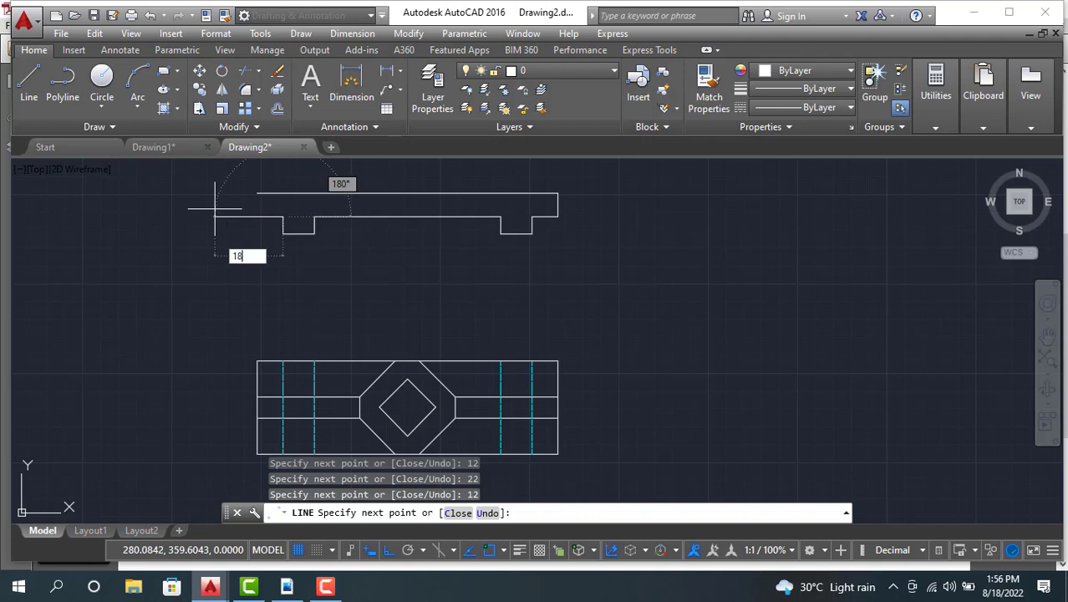
pyautogui.press('Return')
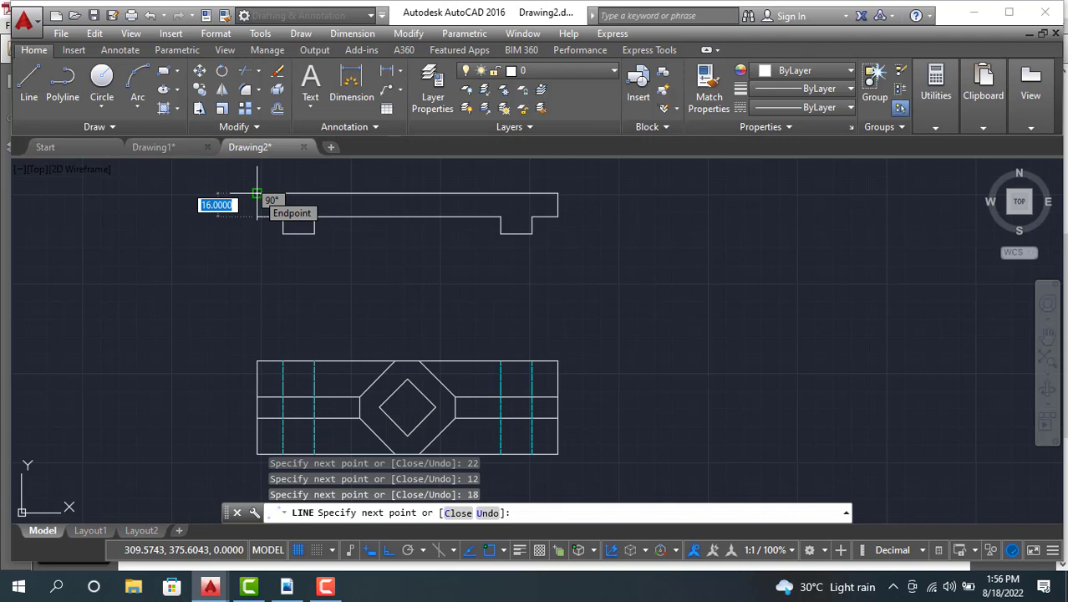
pyautogui.click(257, 194)
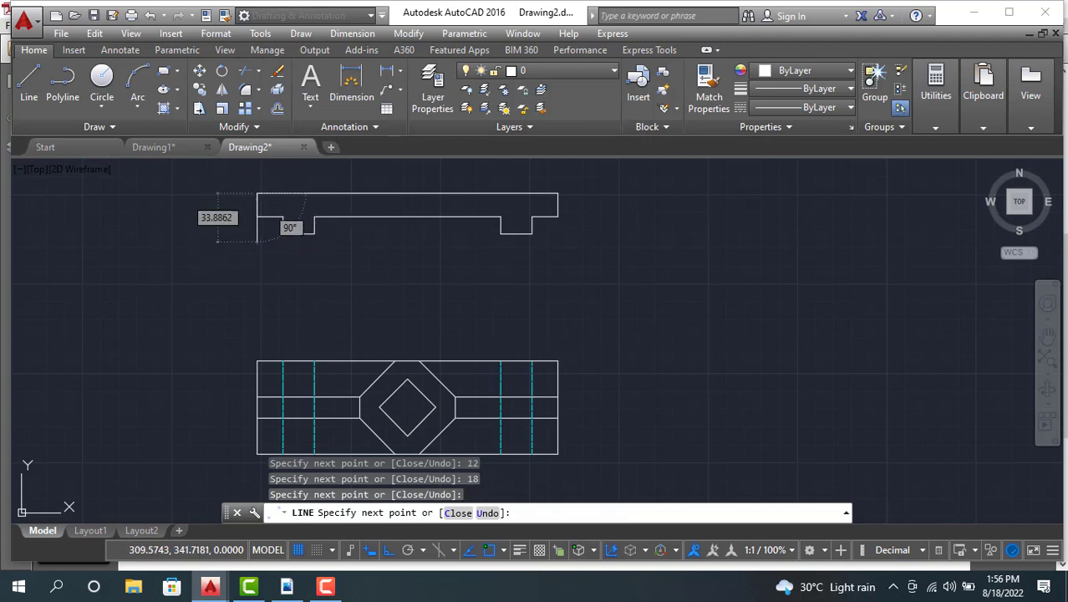
pyautogui.press('Escape')
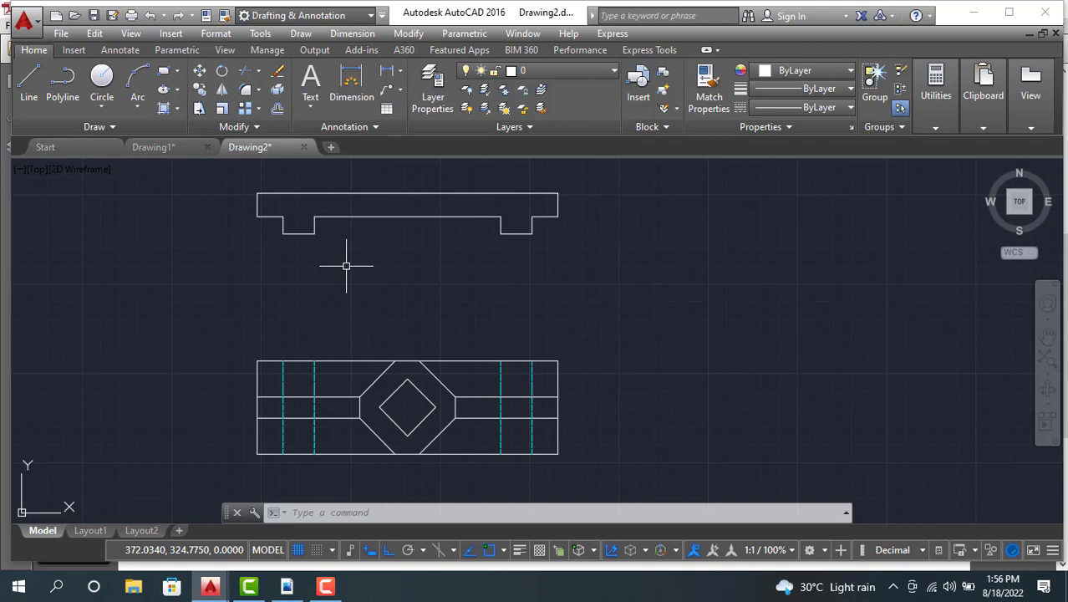
# Step: Check the raised block's height in the PDF and draw a 22 vertical line up from the elevation's top edge, aligned with the plan octagon's upper-left corner
pyautogui.moveTo(346, 266); pyautogui.dragTo(347, 284, button='middle')
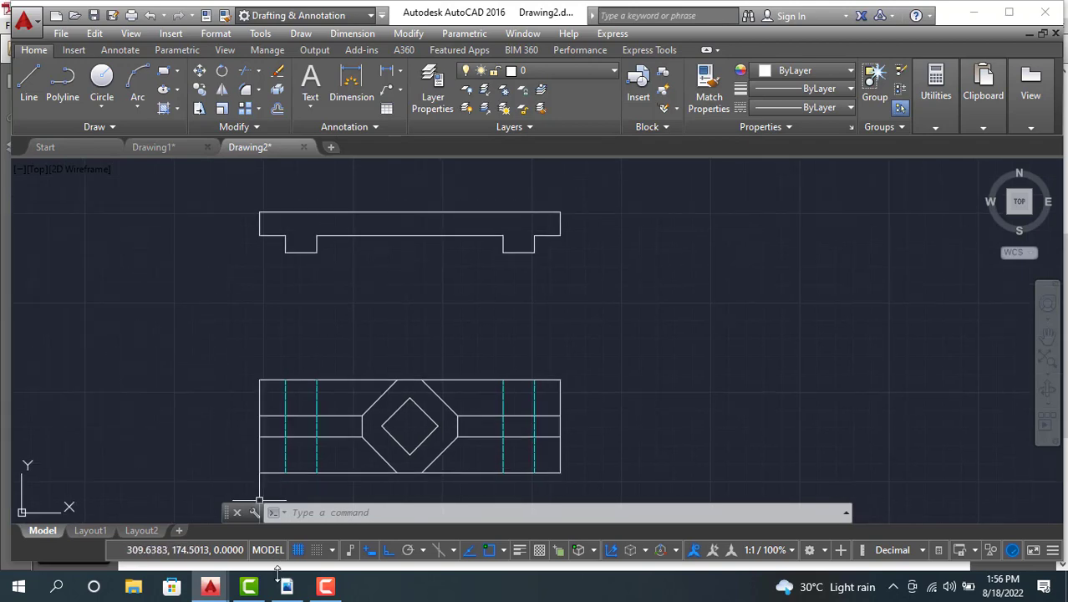
pyautogui.click(285, 590)
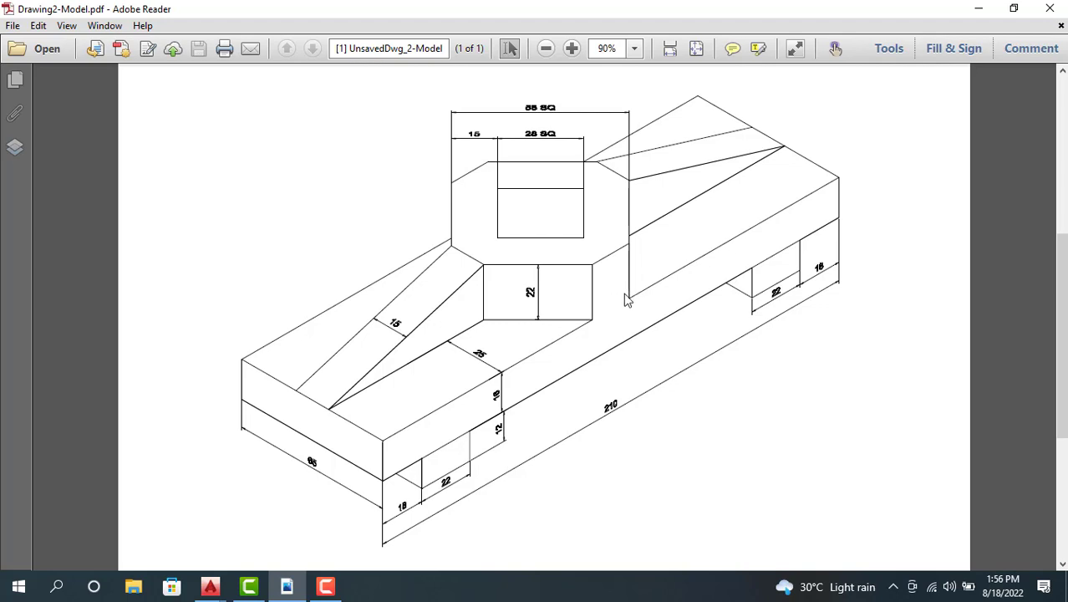
pyautogui.click(209, 586)
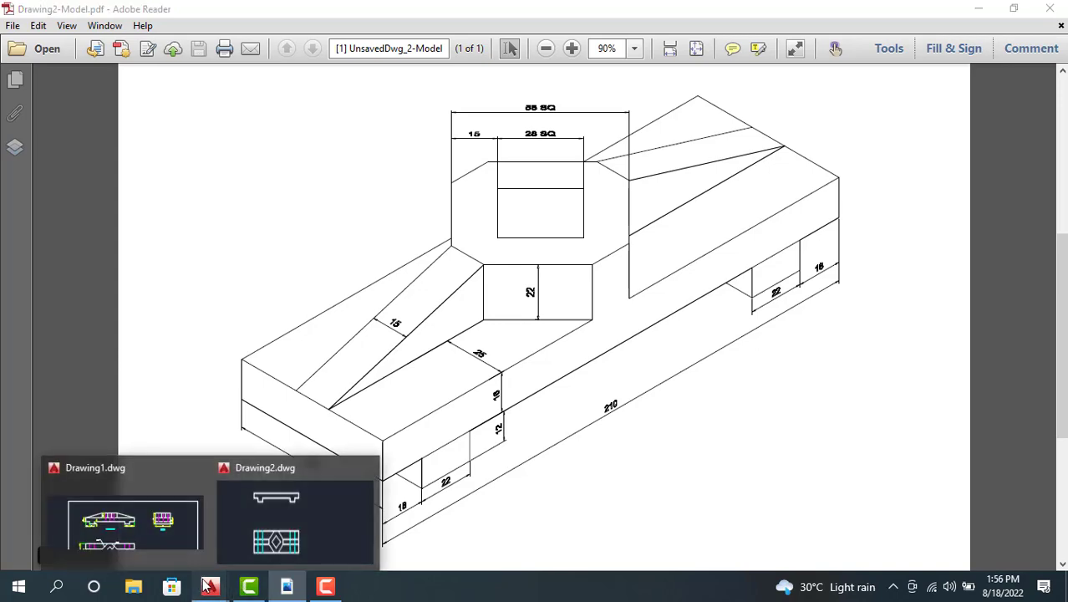
pyautogui.click(266, 541)
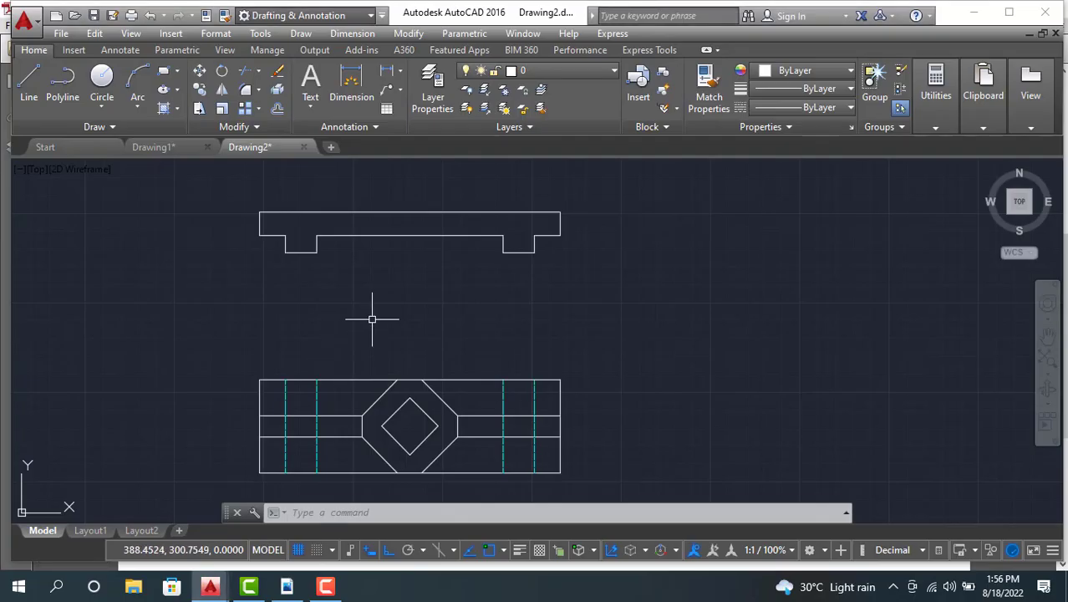
pyautogui.moveTo(369, 310); pyautogui.dragTo(395, 349, button='middle')
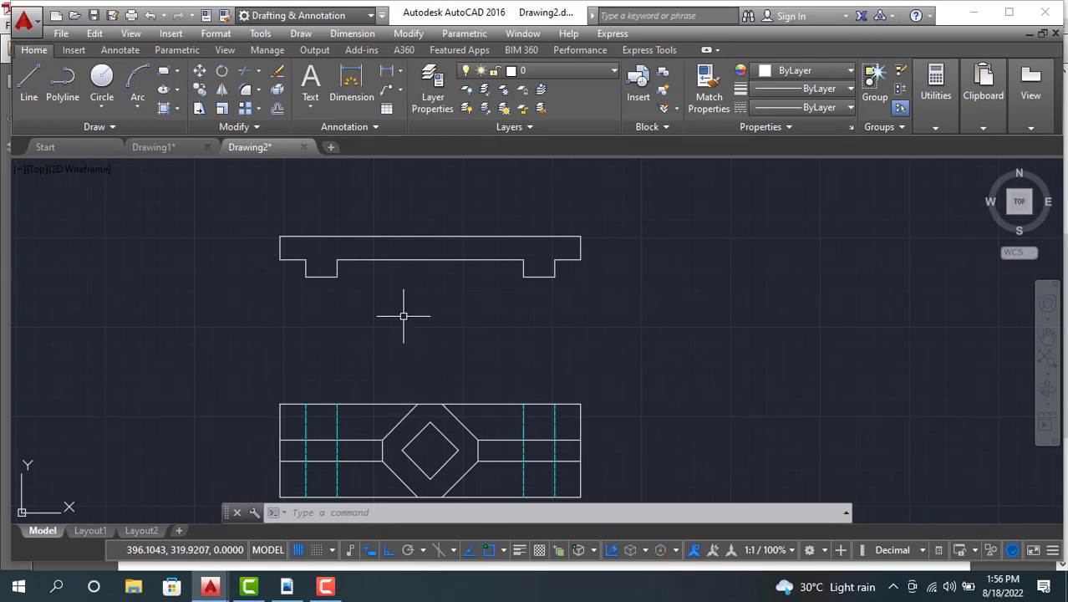
pyautogui.click(28, 84)
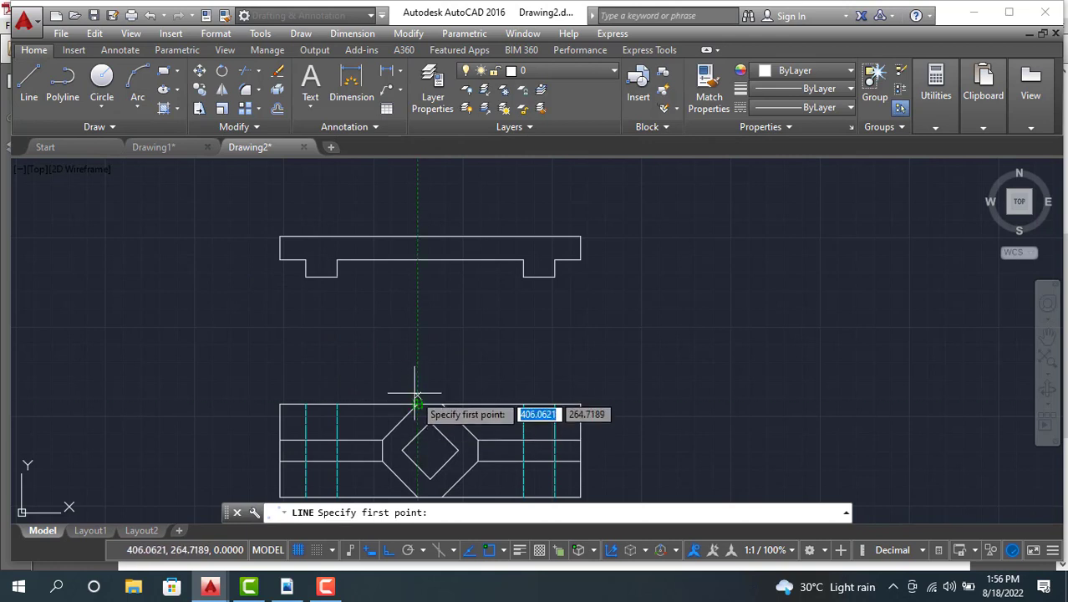
pyautogui.click(417, 237)
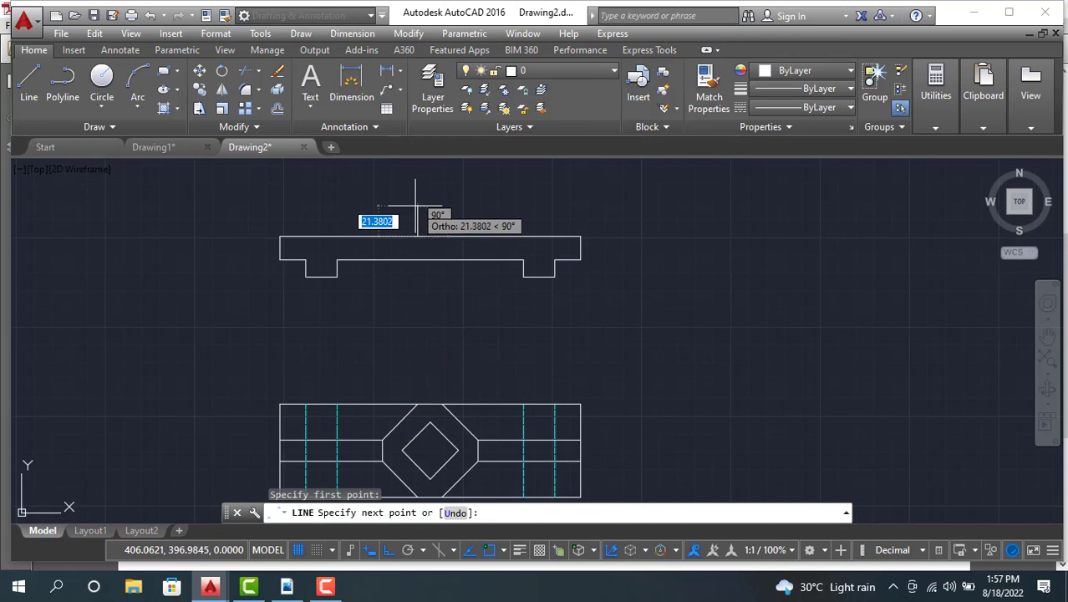
pyautogui.write('22')
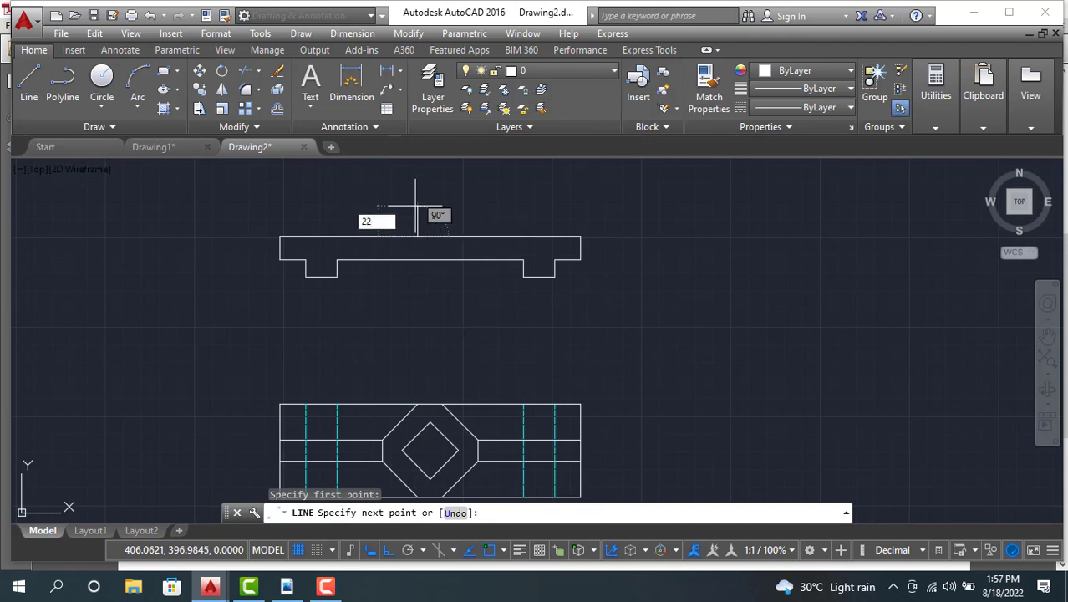
pyautogui.press('Return')
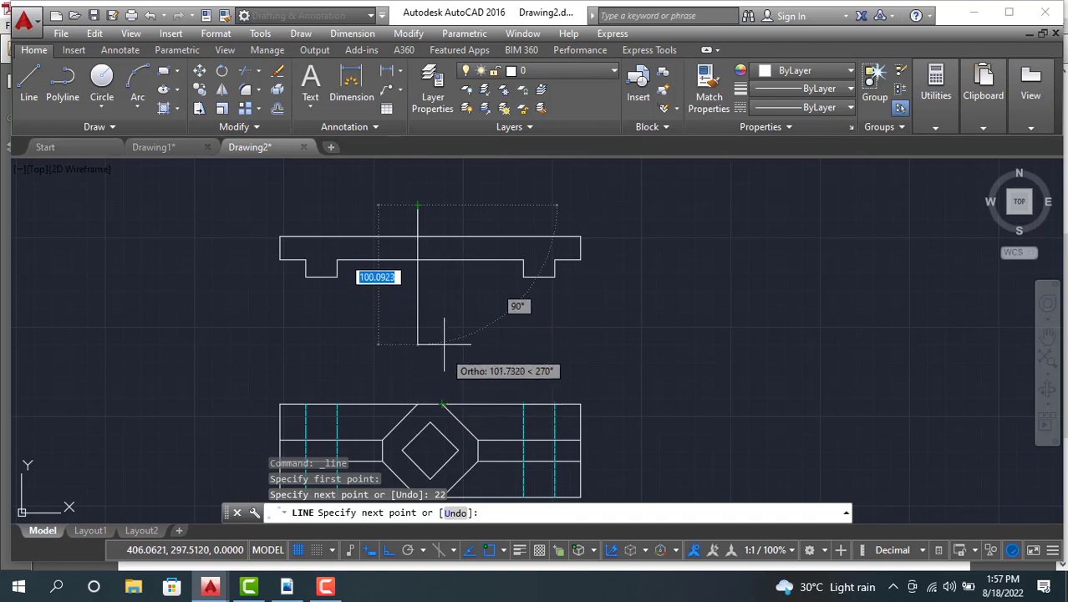
# Step: Extend the narrow central block's top edge to align with the plan octagon's upper-right corner and draw its right side down past the base
pyautogui.click(442, 204)
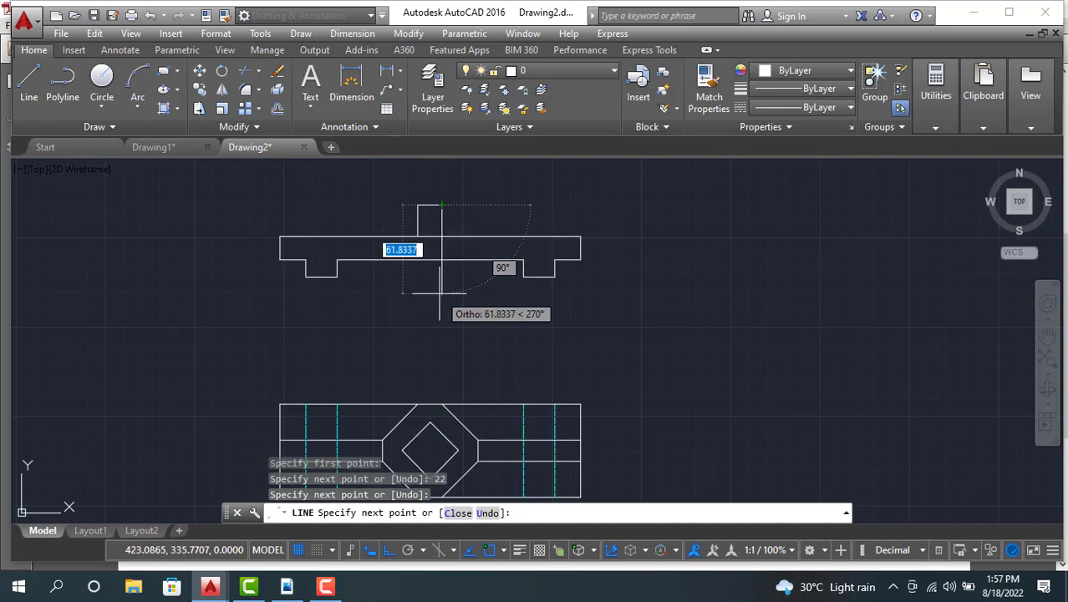
pyautogui.click(441, 293)
pyautogui.press('Escape')
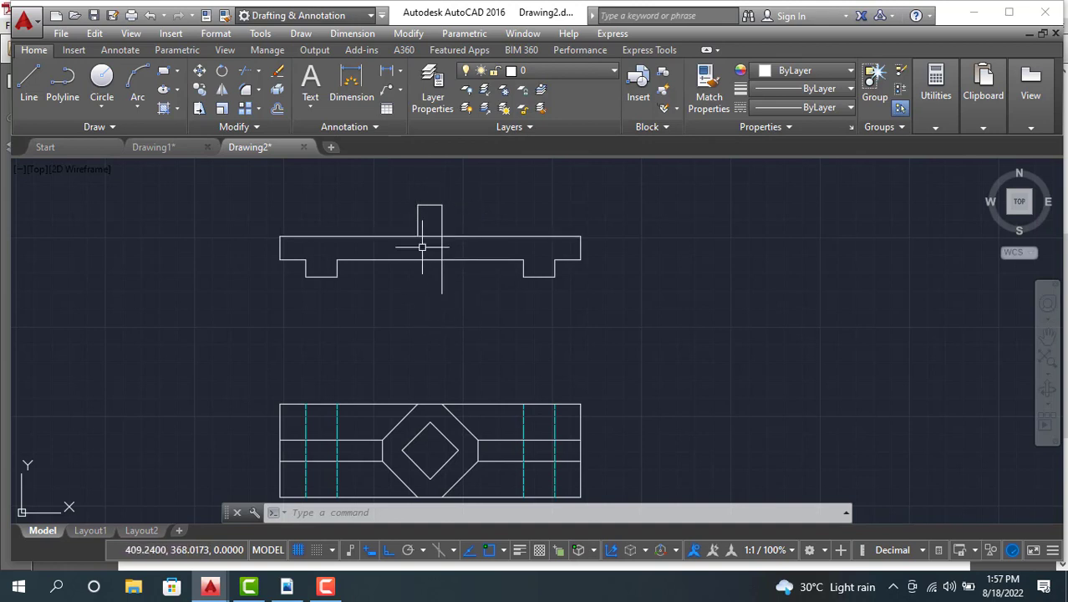
# Step: Trim the central block's right side line back to the top edge of the elevation's base
pyautogui.click(245, 90)
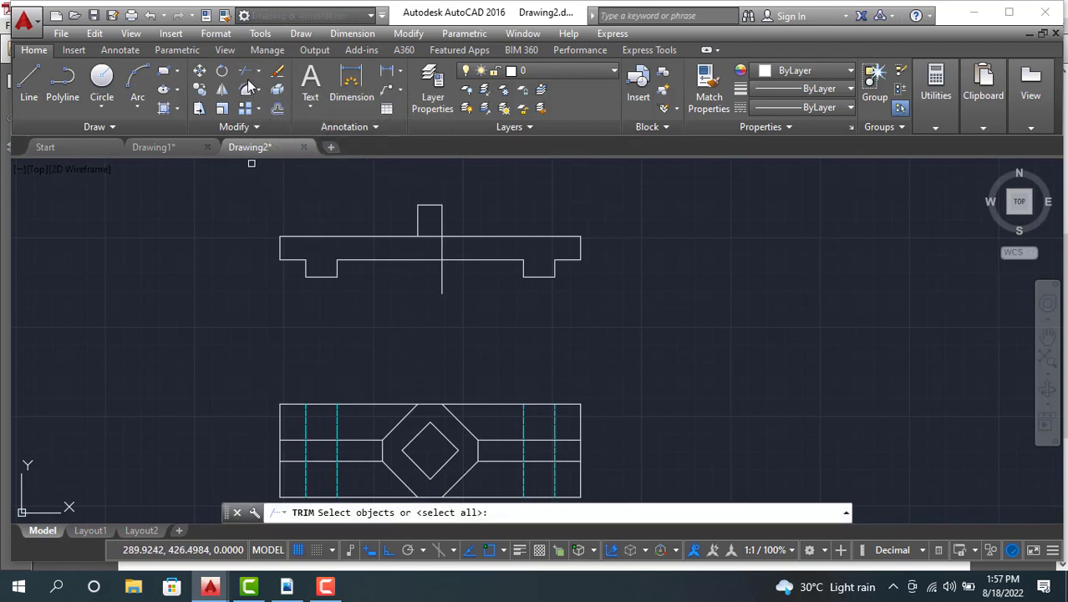
pyautogui.click(246, 74)
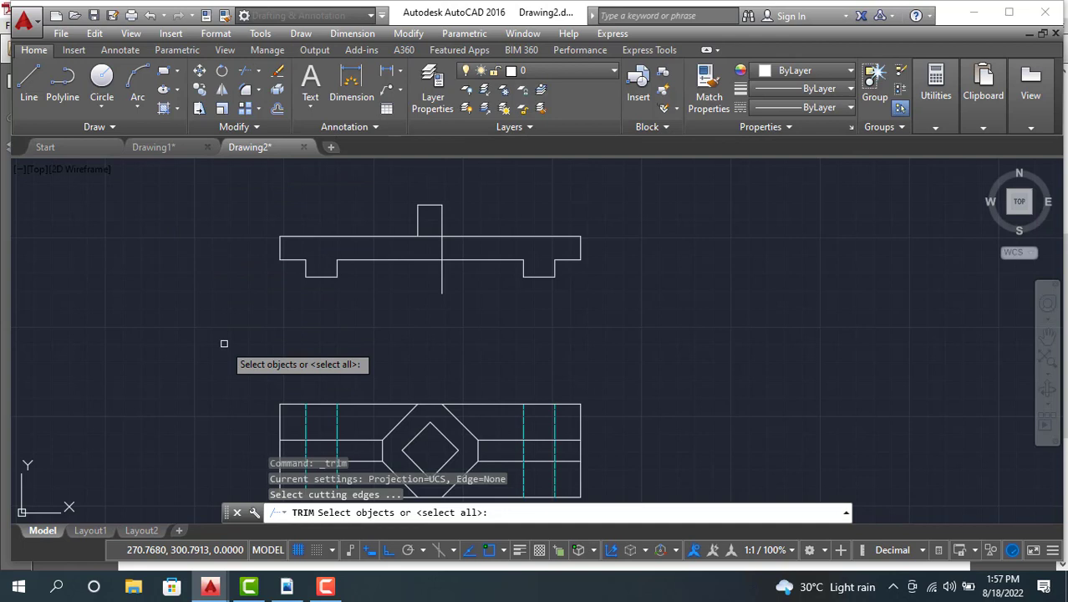
pyautogui.press('Return')
pyautogui.click(442, 280)
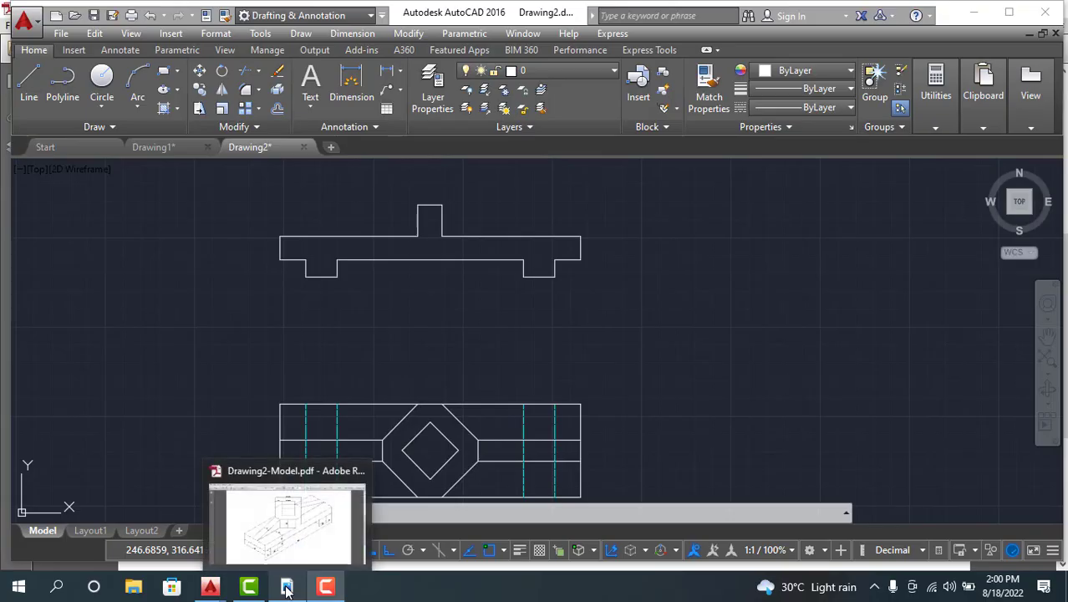
# Step: Recheck the PDF and draw the raised block's outer outline 22 high and about 67 wide, aligned with the octagon's sides, running its right side past the base
pyautogui.click(286, 586)
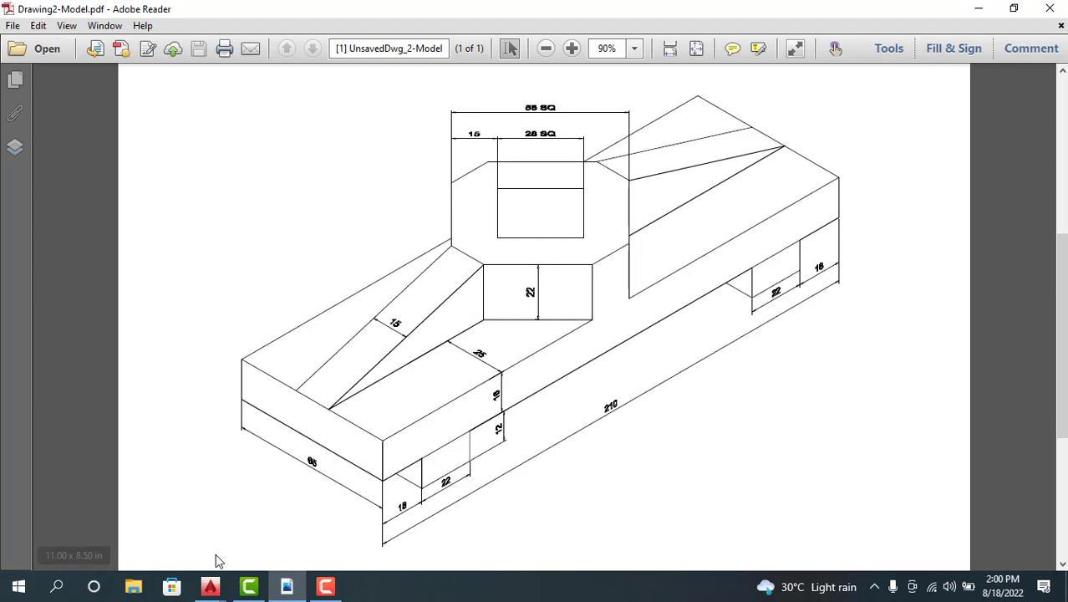
pyautogui.moveTo(210, 586)
pyautogui.click(247, 534)
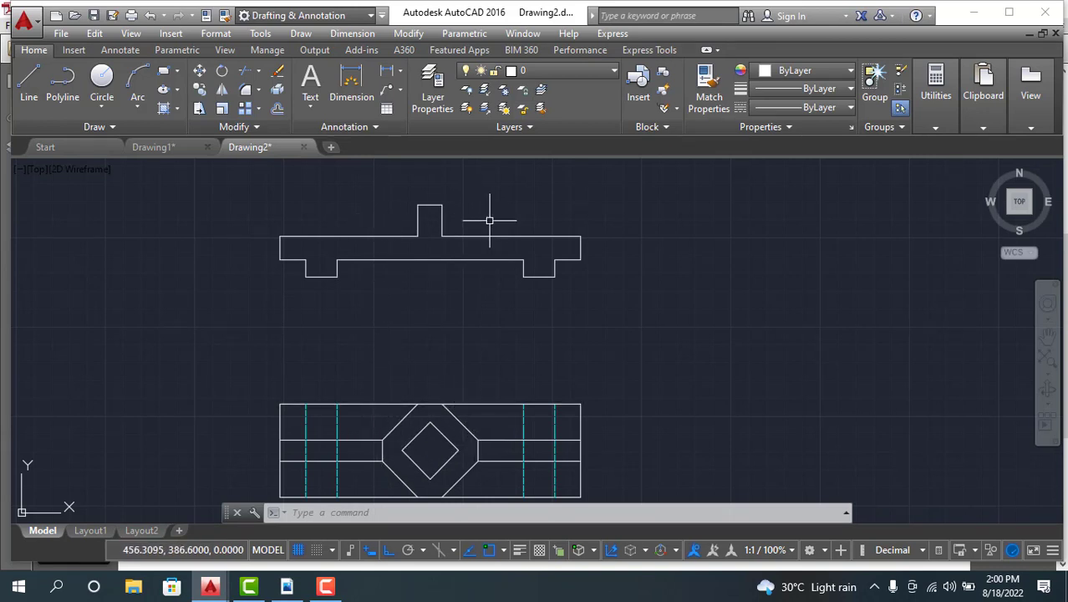
pyautogui.click(38, 79)
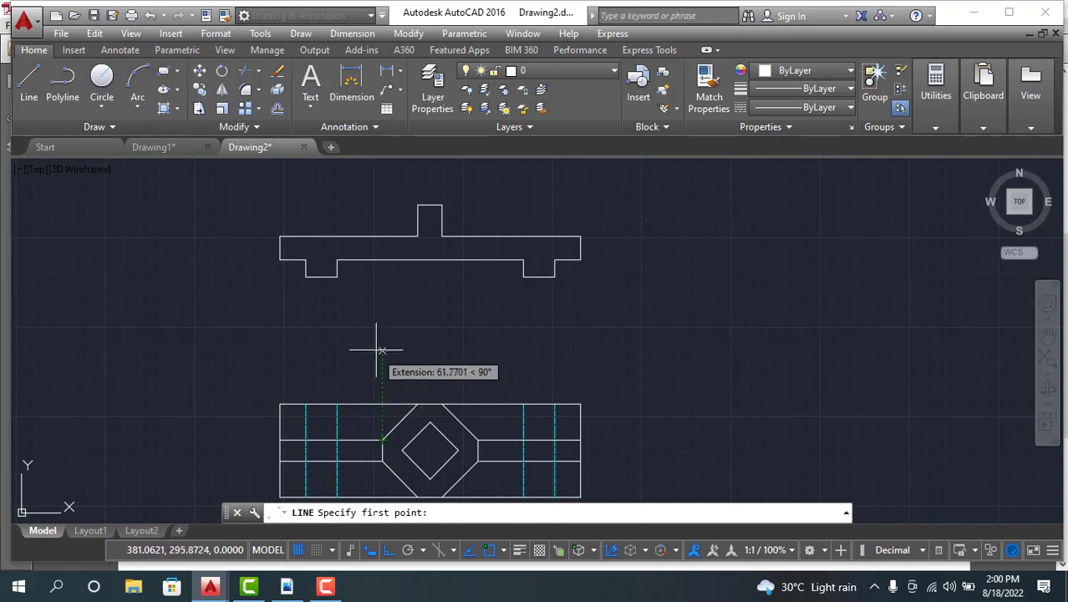
pyautogui.click(382, 237)
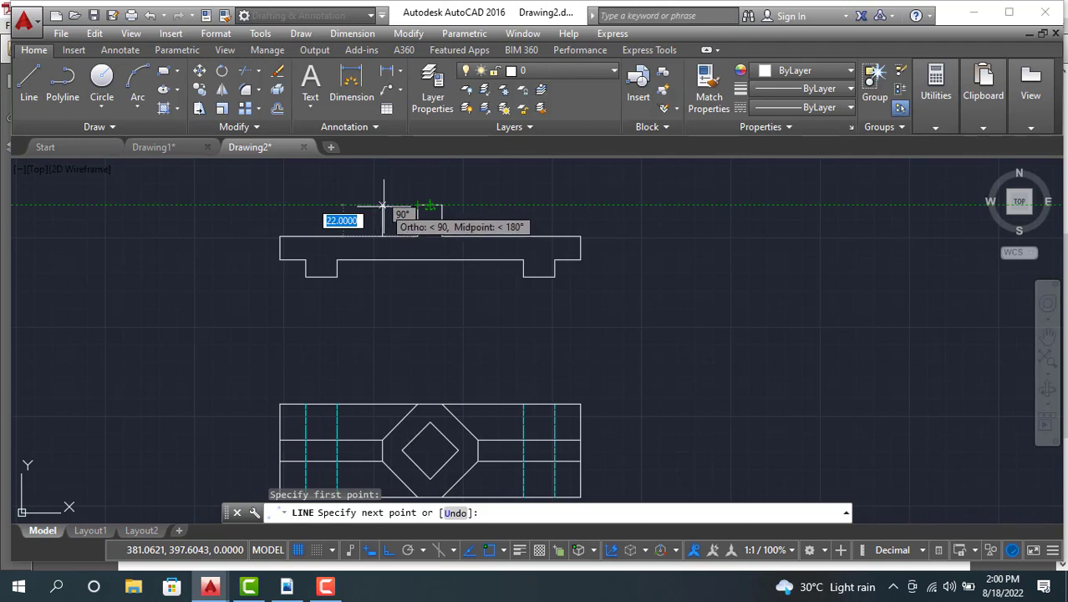
pyautogui.click(383, 205)
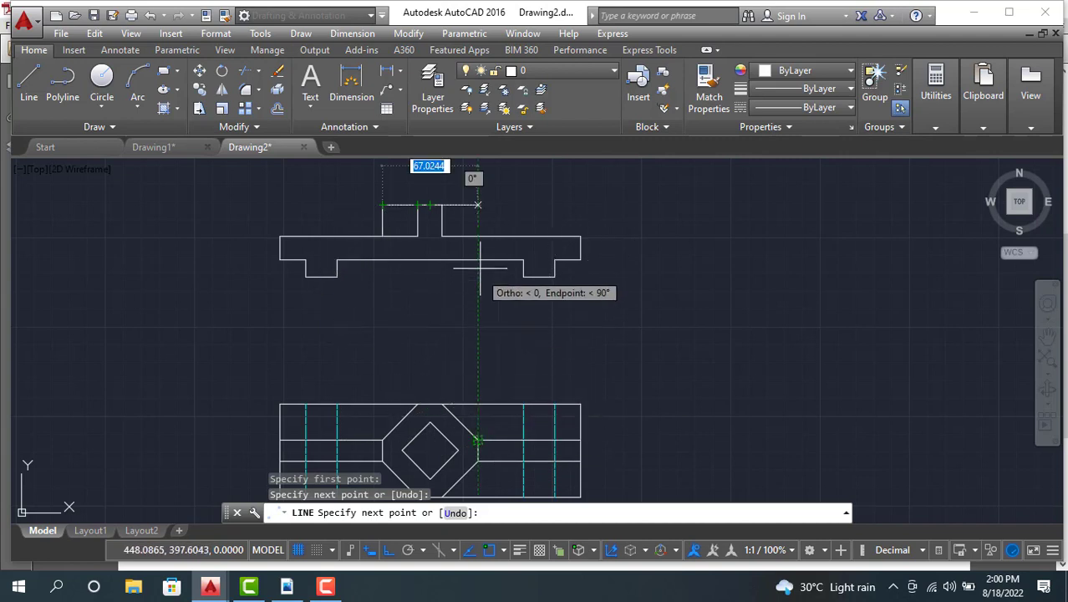
pyautogui.click(478, 204)
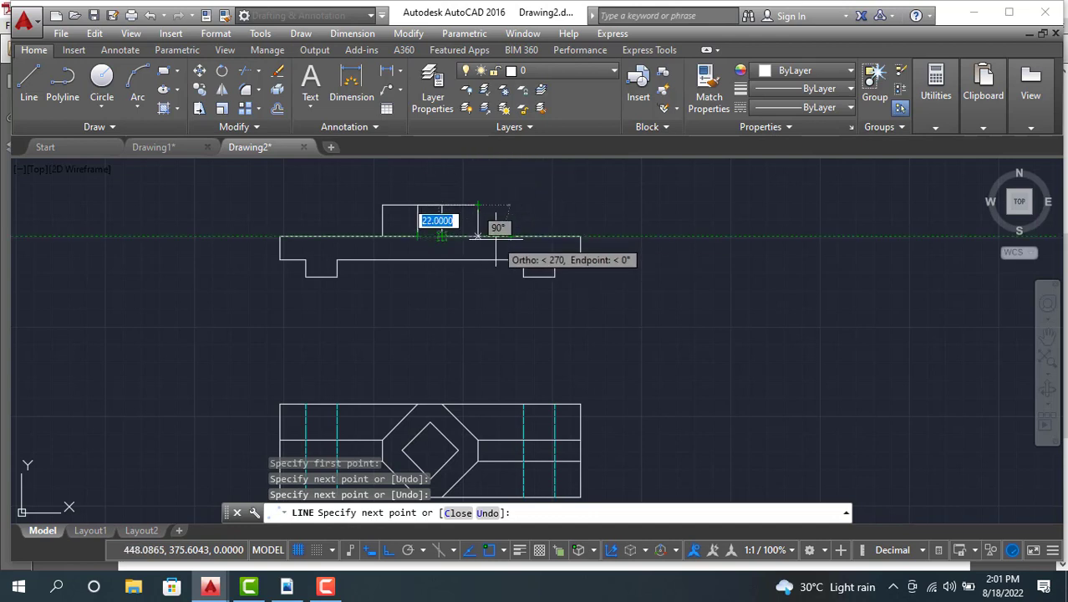
pyautogui.click(477, 303)
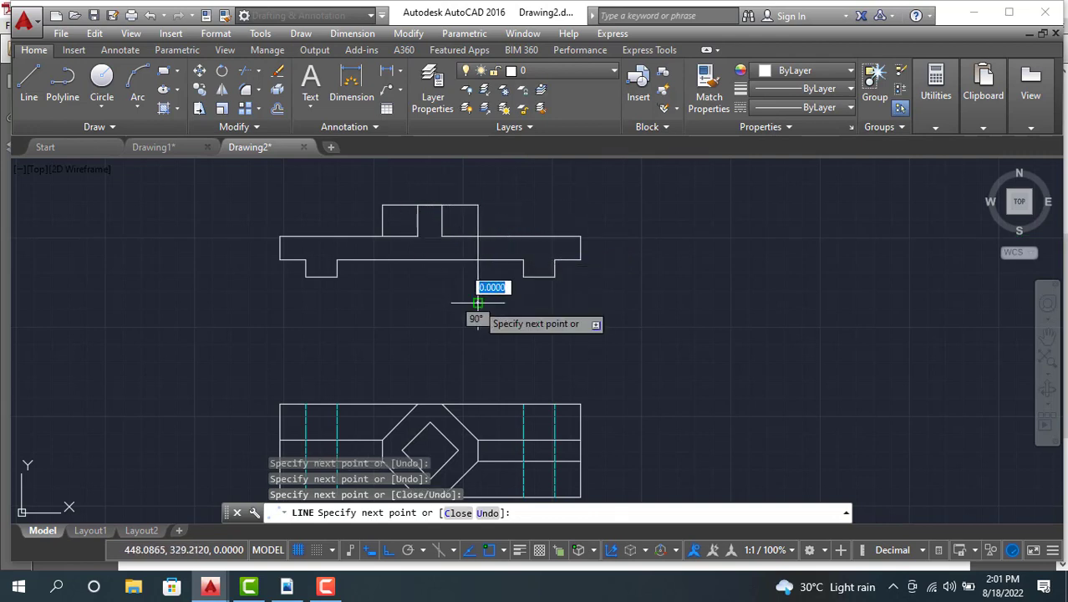
pyautogui.press('Escape')
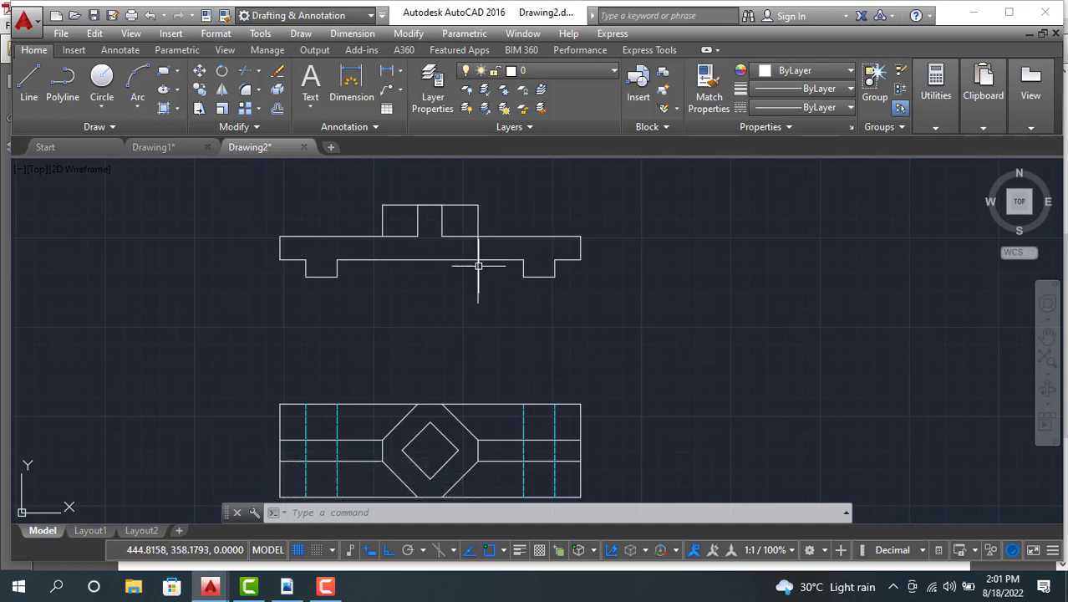
# Step: Trim the raised block's right side line inside the base and delete the leftover piece below the underside
pyautogui.click(244, 75)
pyautogui.press('Return')
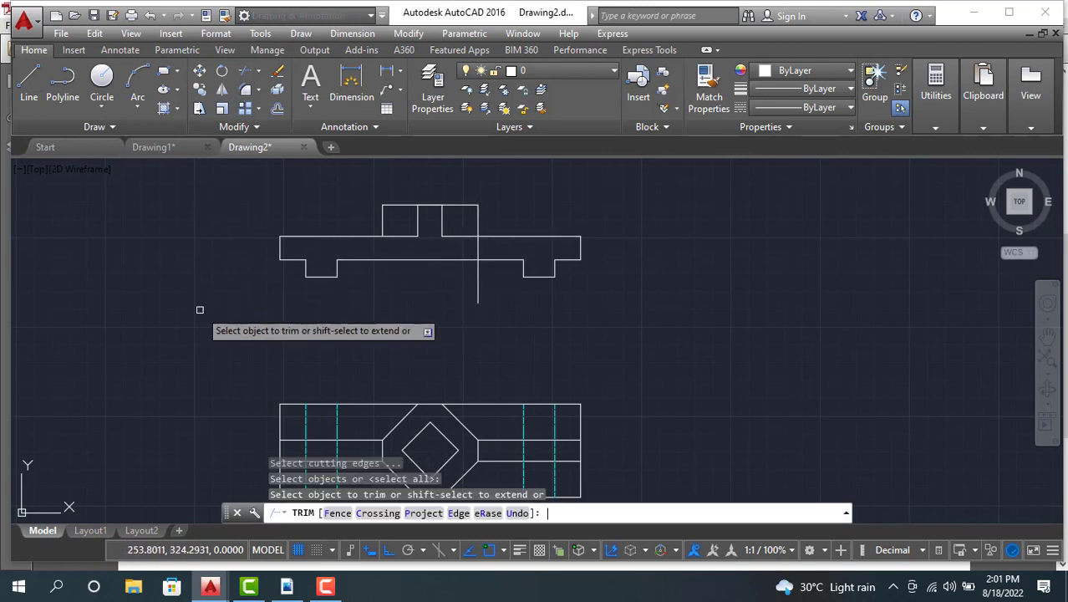
pyautogui.click(478, 255)
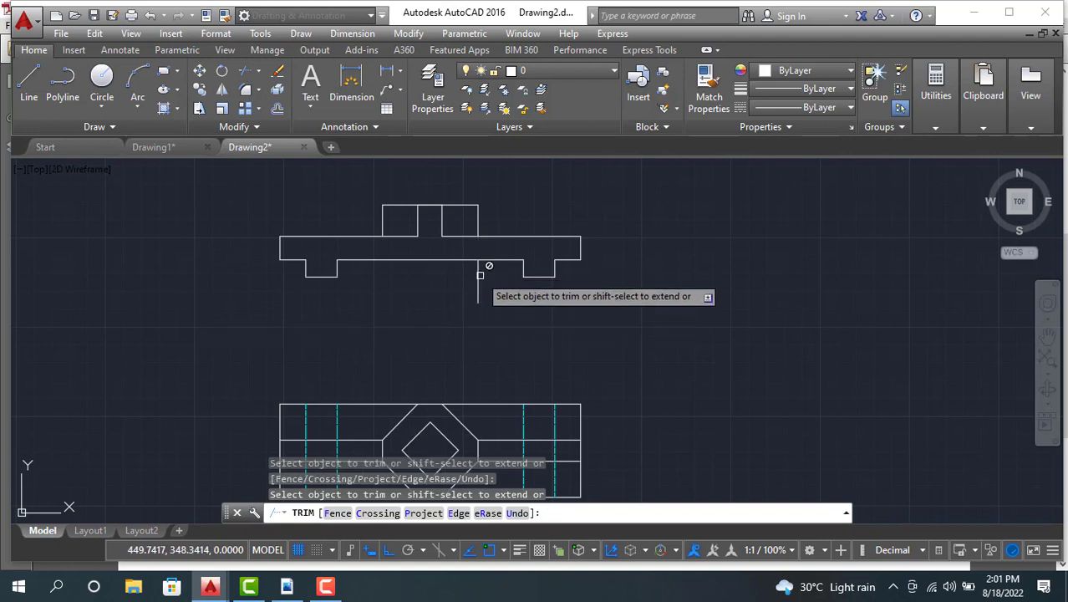
pyautogui.click(481, 284)
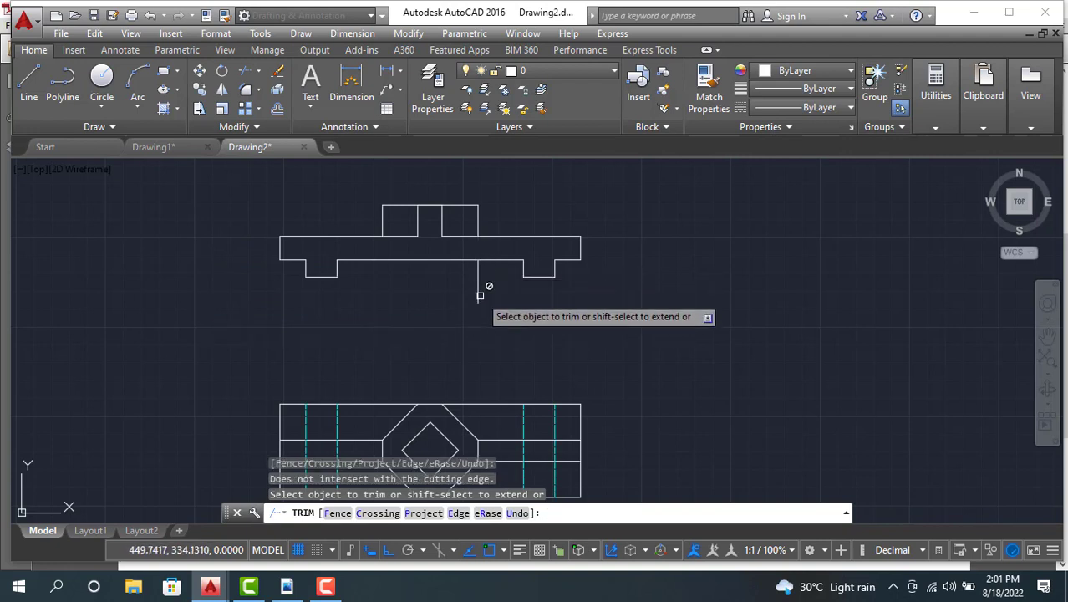
pyautogui.press('Escape')
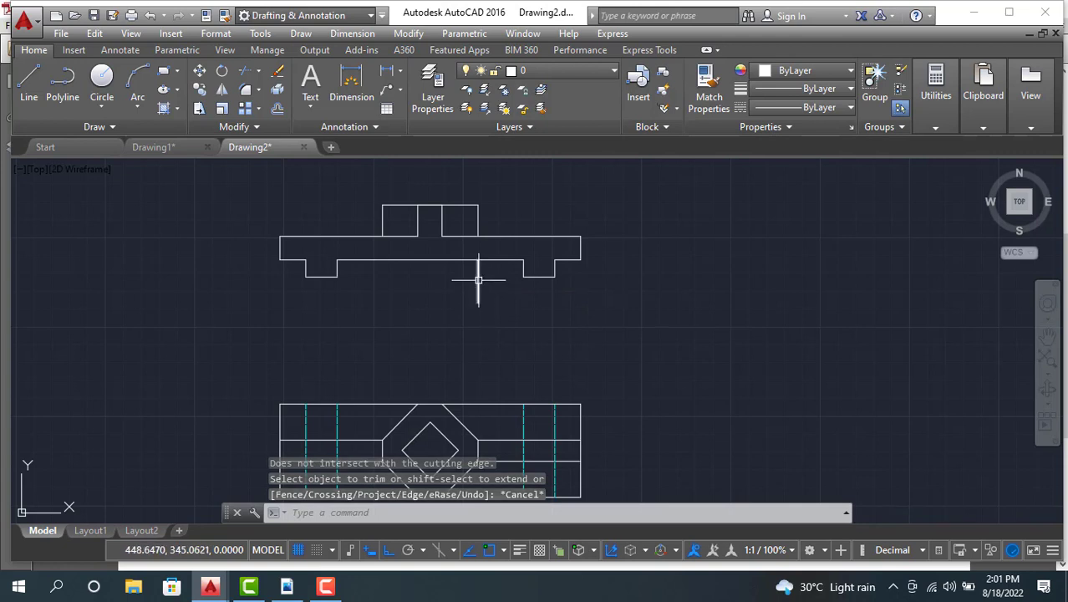
pyautogui.click(478, 280)
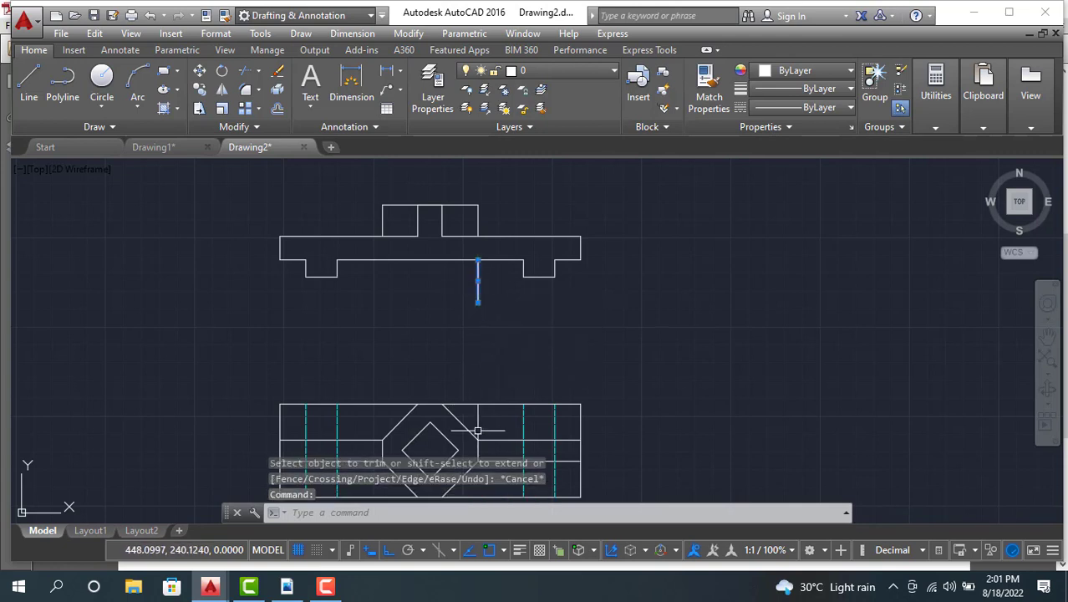
pyautogui.press('Delete')
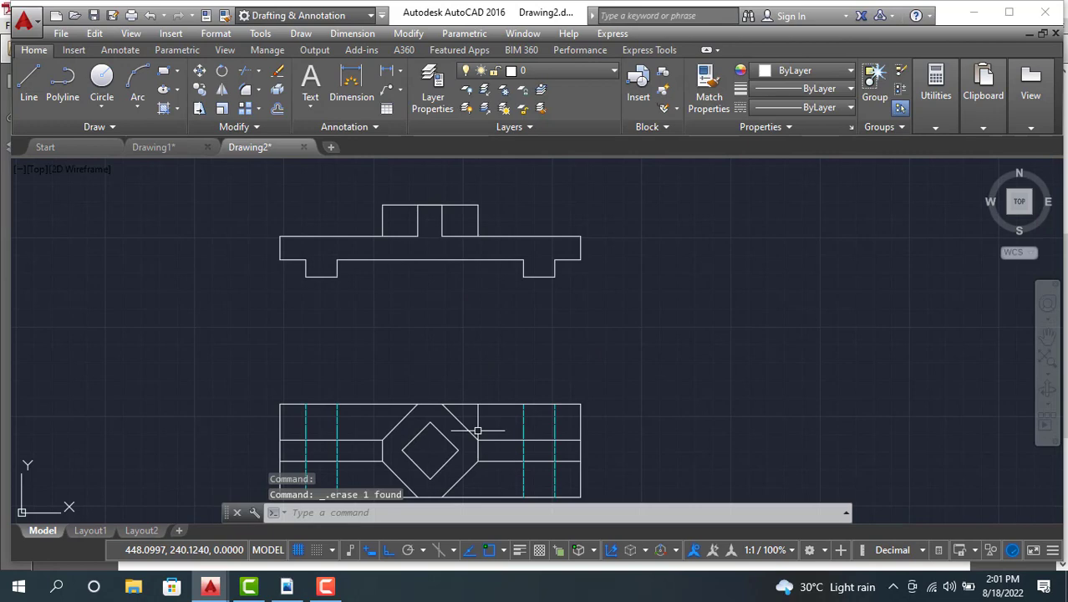
# Step: Recheck the PDF, turn ortho off, and draw a sloped line from the base's upper-left corner to the raised block's upper-left corner
pyautogui.click(287, 587)
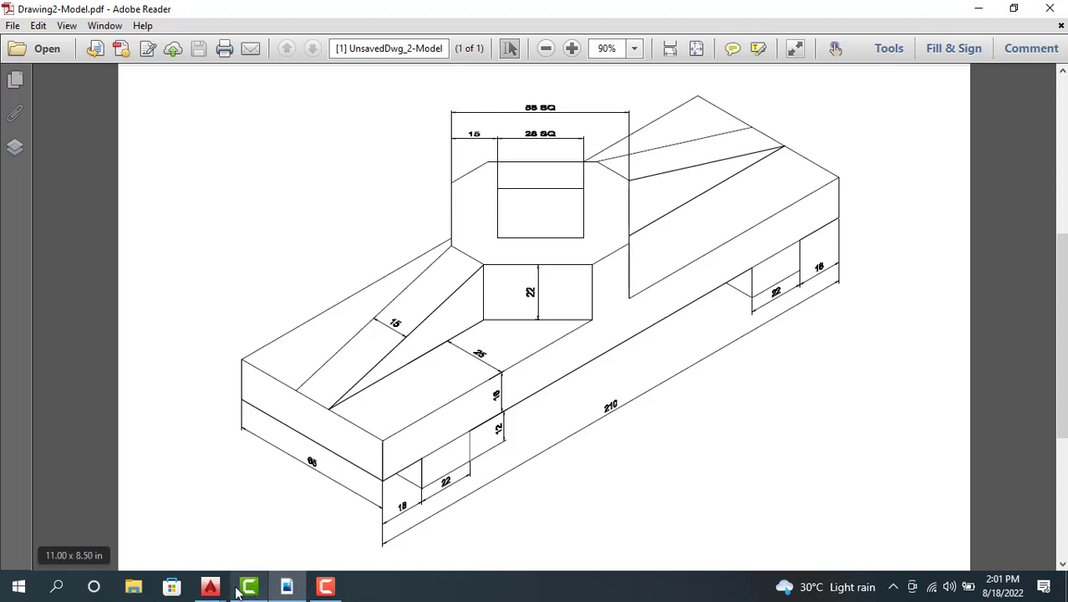
pyautogui.moveTo(209, 586)
pyautogui.click(257, 528)
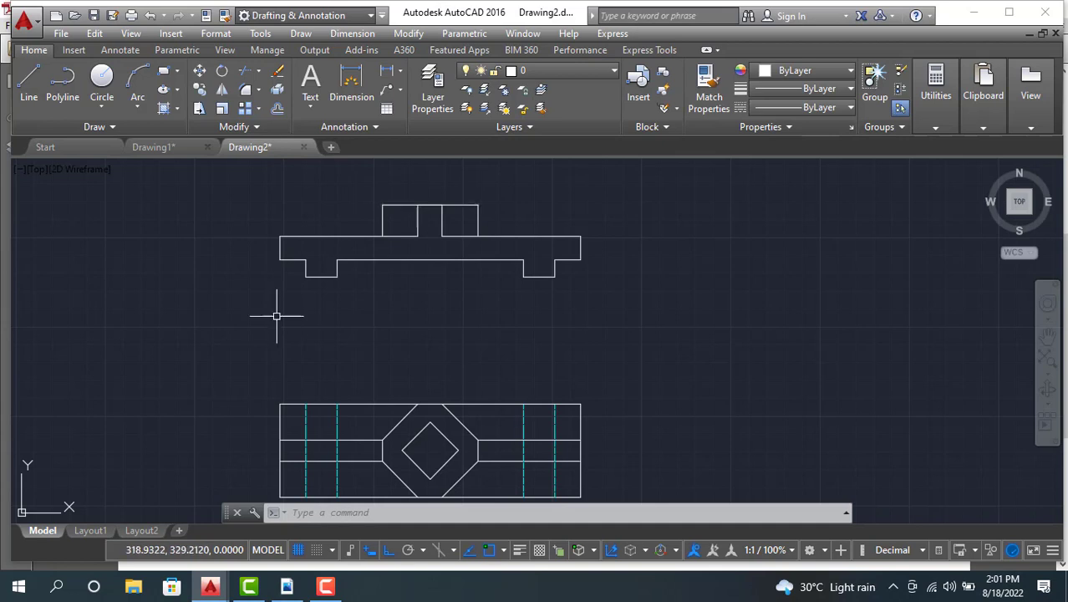
pyautogui.click(387, 548)
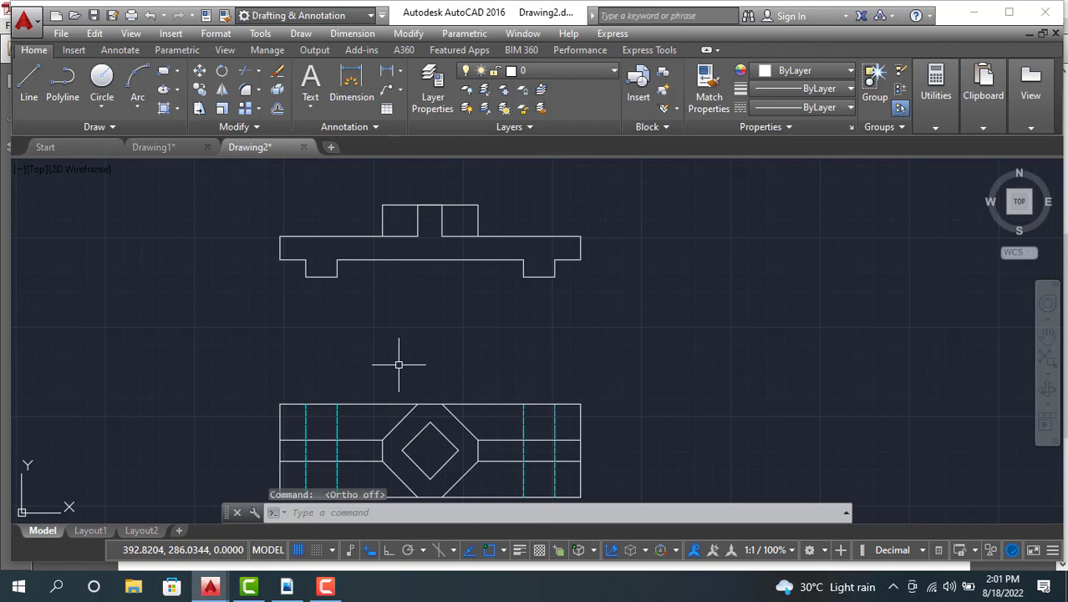
pyautogui.click(28, 84)
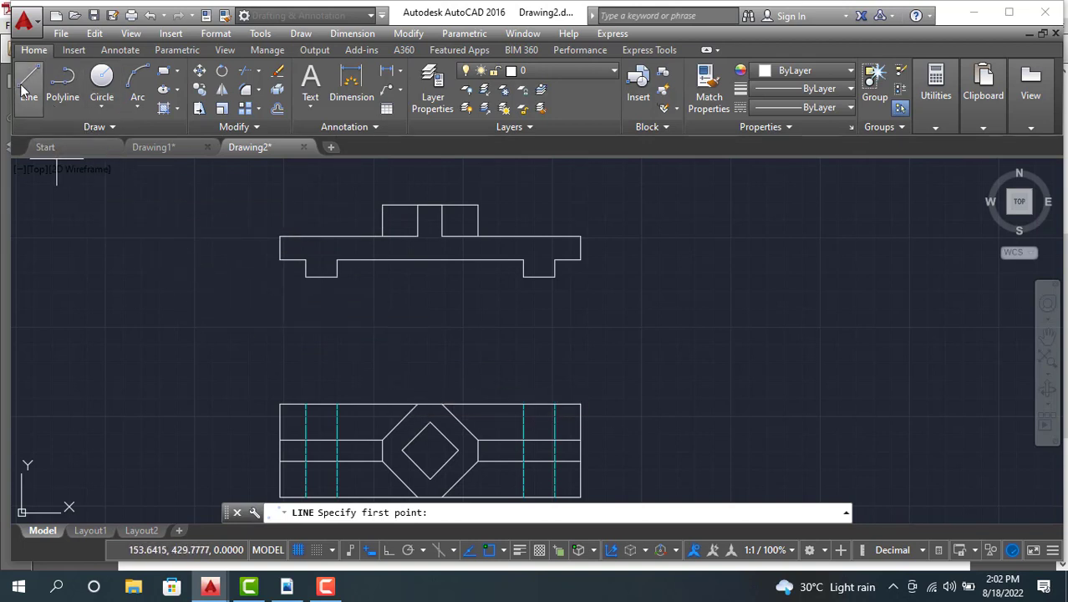
pyautogui.click(280, 236)
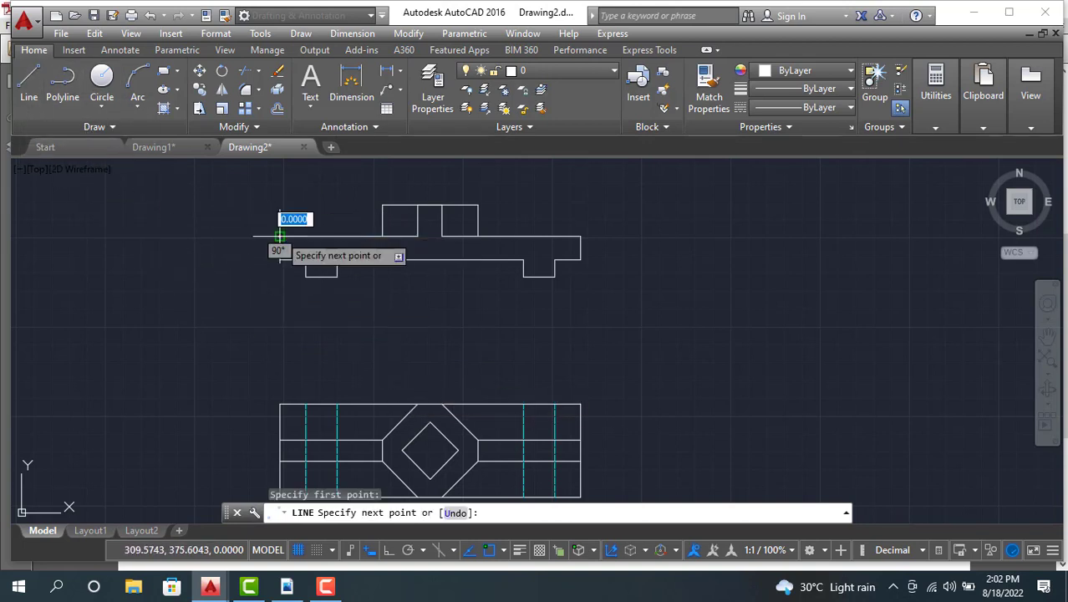
pyautogui.click(382, 205)
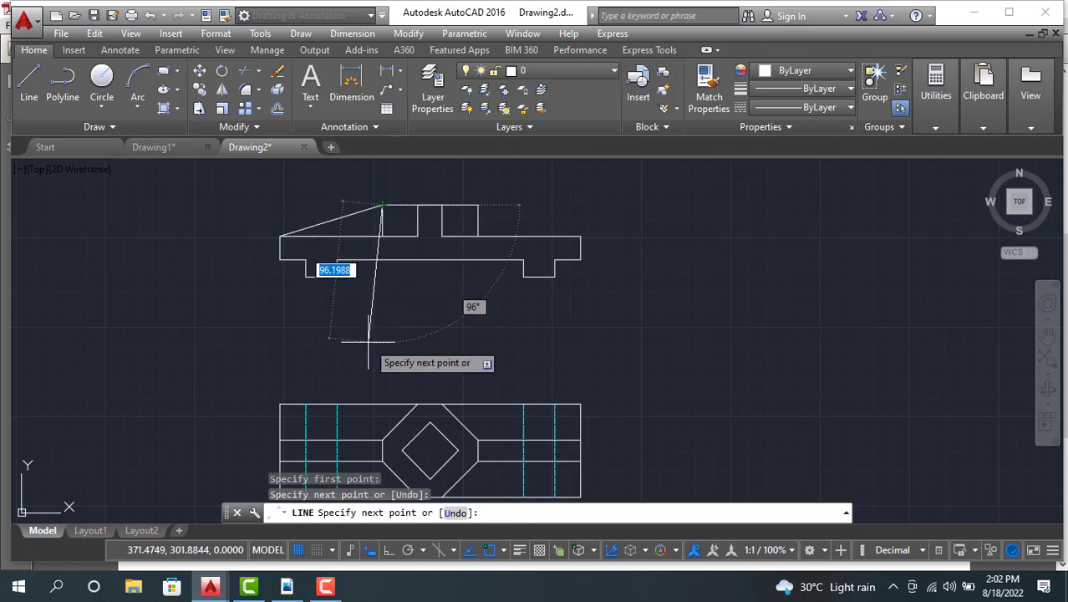
pyautogui.press('Escape')
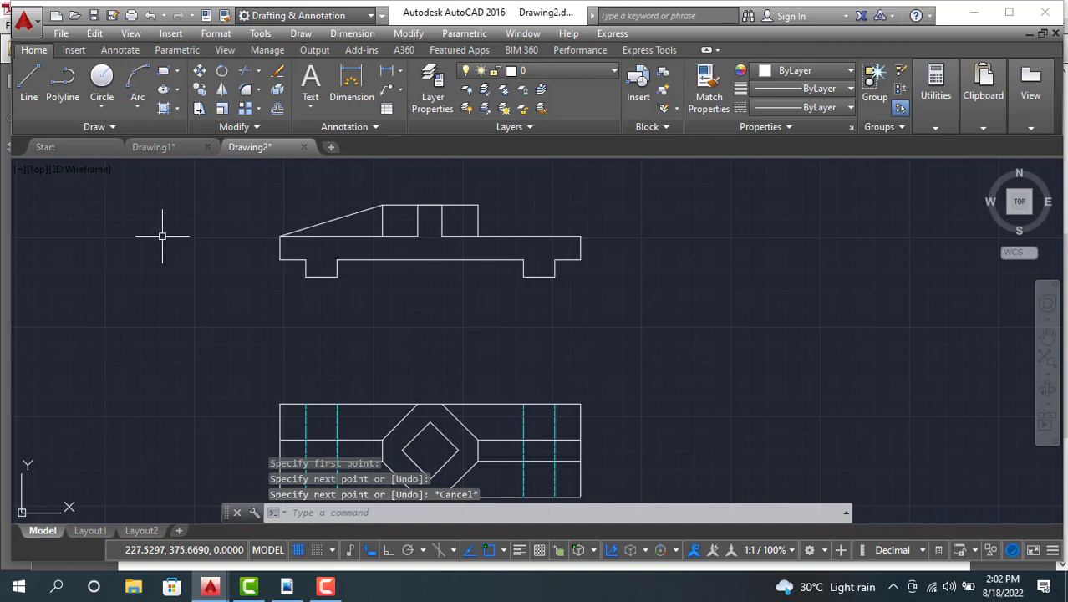
# Step: Draw the matching sloped line from the raised block's upper-right corner to the base's upper-right corner
pyautogui.press('space')
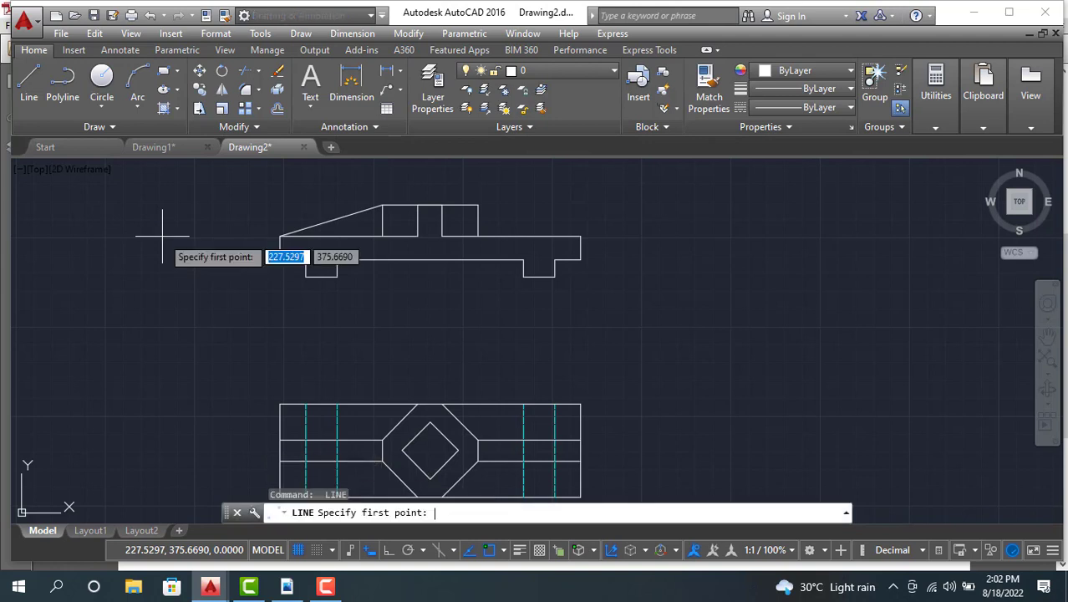
pyautogui.click(477, 204)
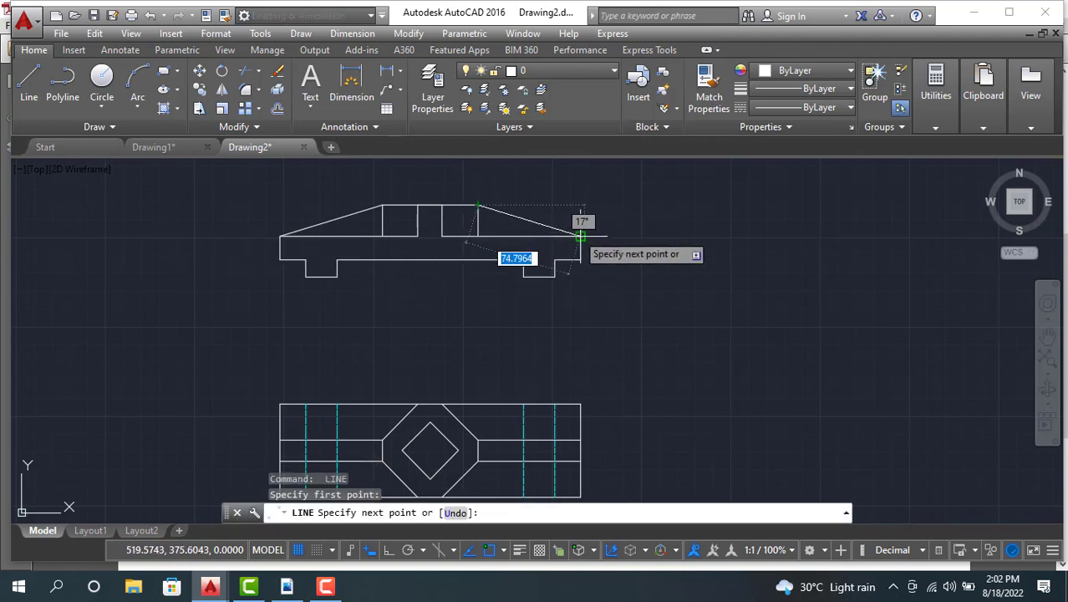
pyautogui.click(580, 236)
pyautogui.press('Escape')
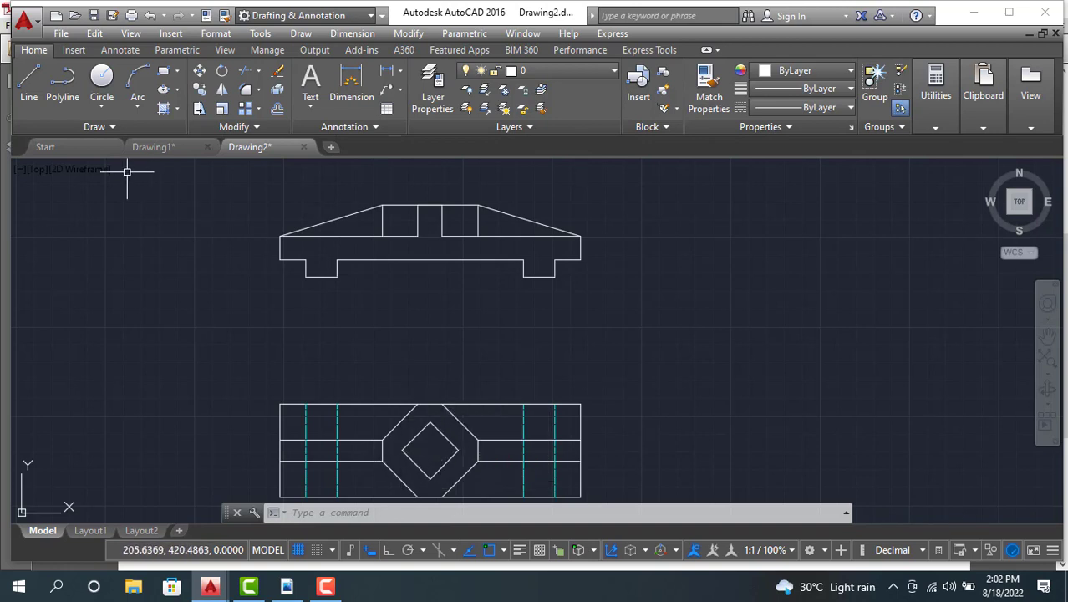
# Step: With ortho on, draw a vertical line about 68 down from the raised block's top edge, aligned with the midpoint of the octagon's upper-left edge
pyautogui.click(28, 82)
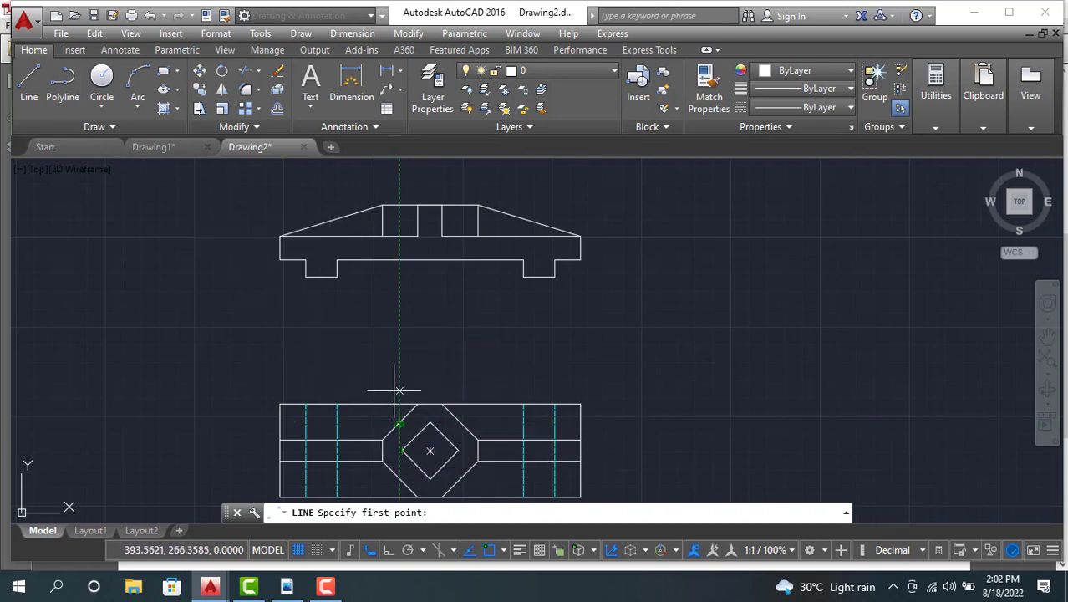
pyautogui.click(399, 205)
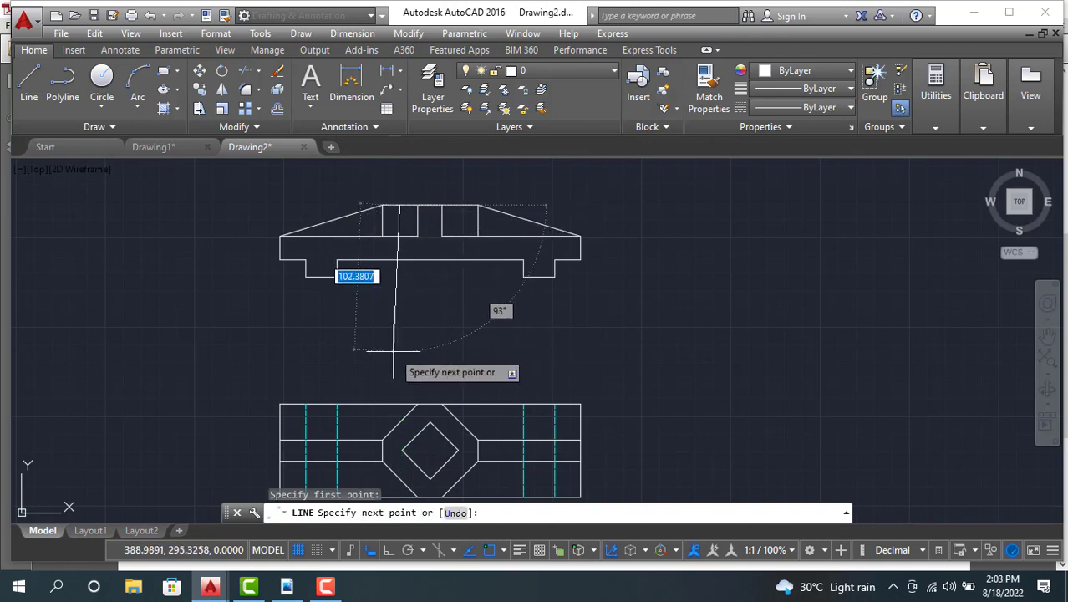
pyautogui.click(387, 550)
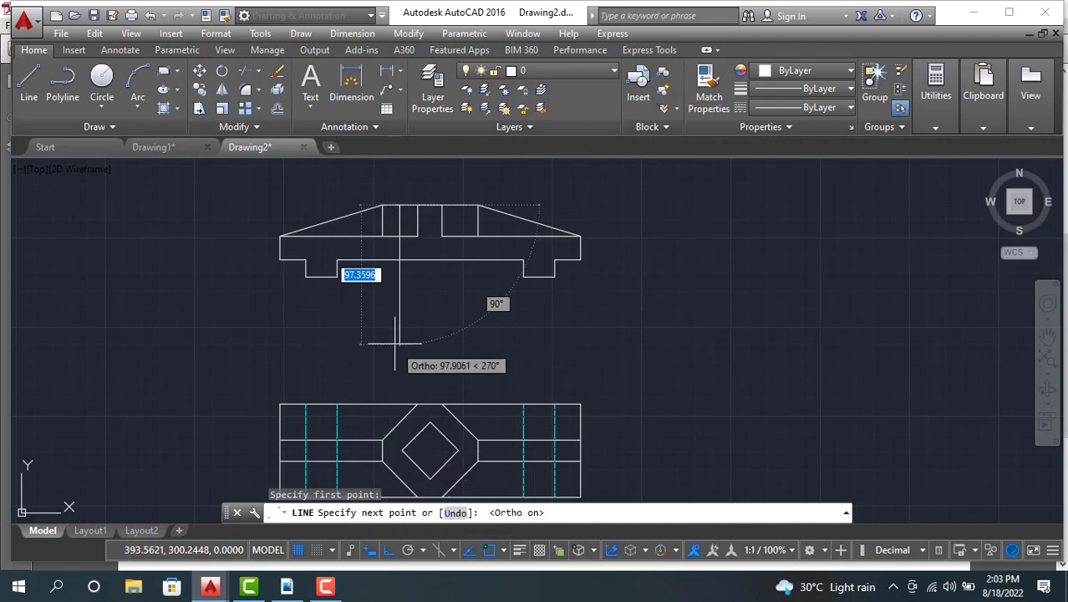
pyautogui.click(396, 301)
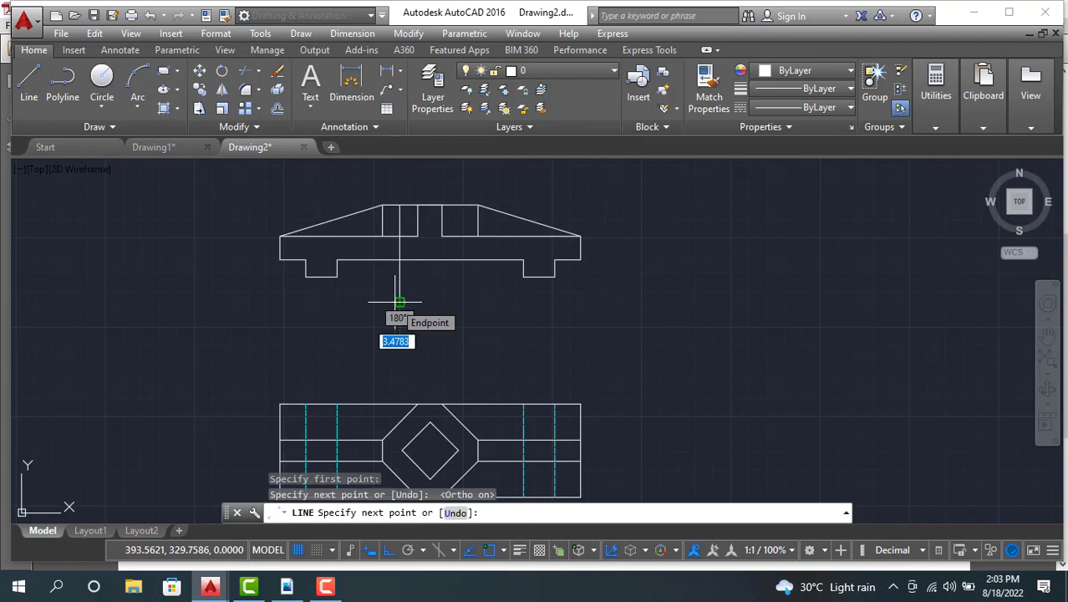
pyautogui.press('Escape')
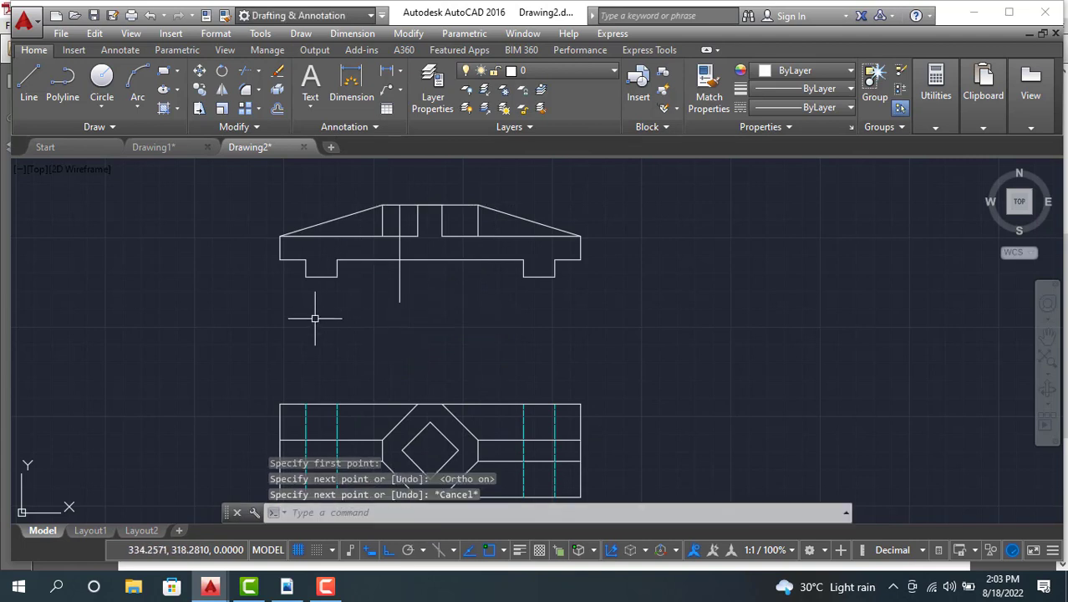
# Step: Draw a vertical line from the raised block's top edge to the base's underside, aligned with the inner square's top corner
pyautogui.click(29, 84)
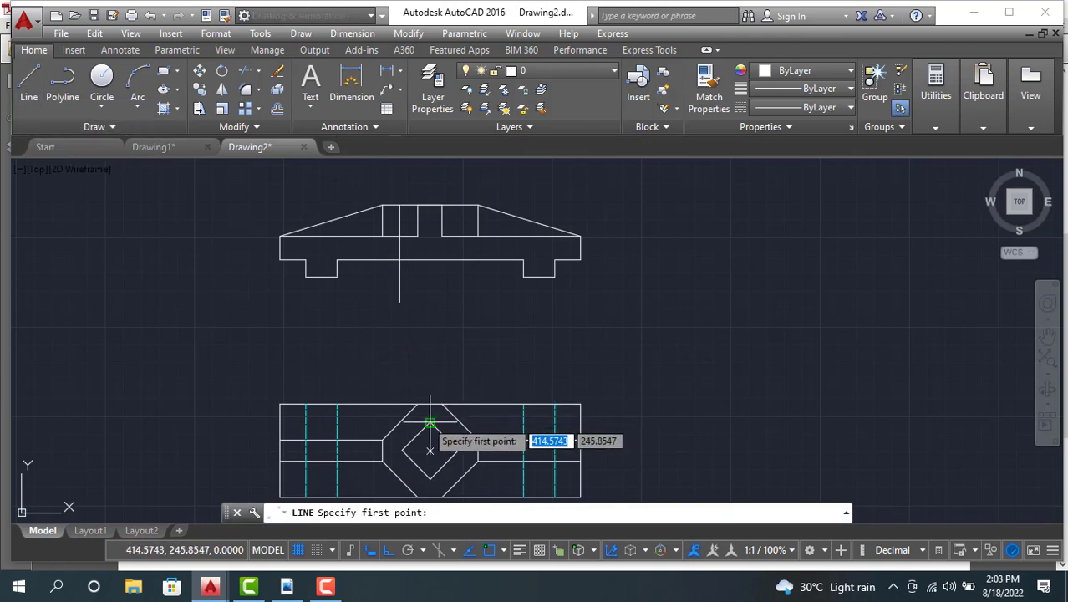
pyautogui.click(430, 204)
pyautogui.click(429, 259)
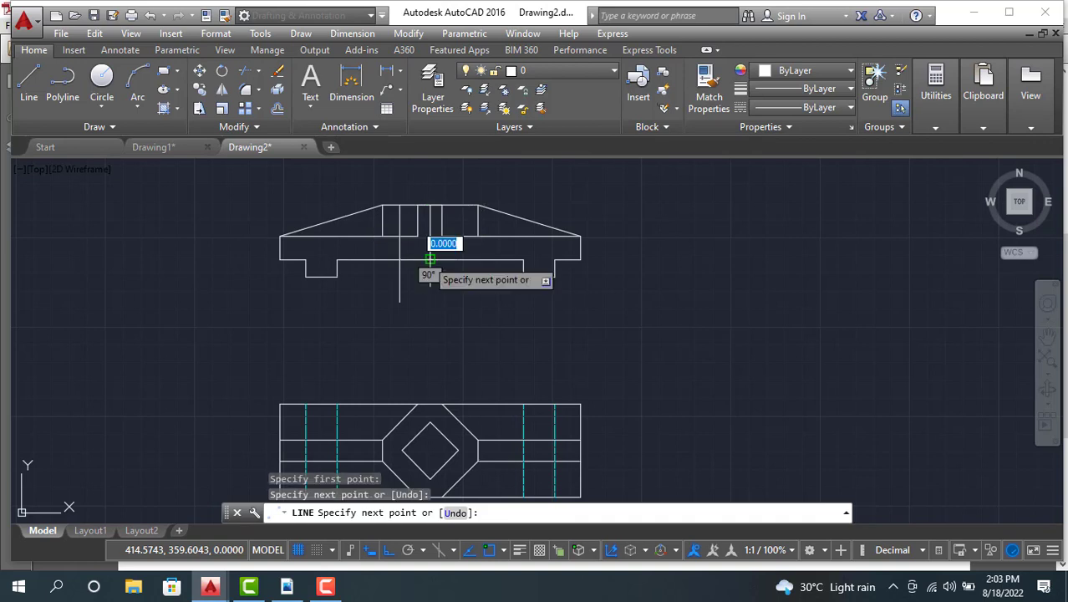
pyautogui.press('Escape')
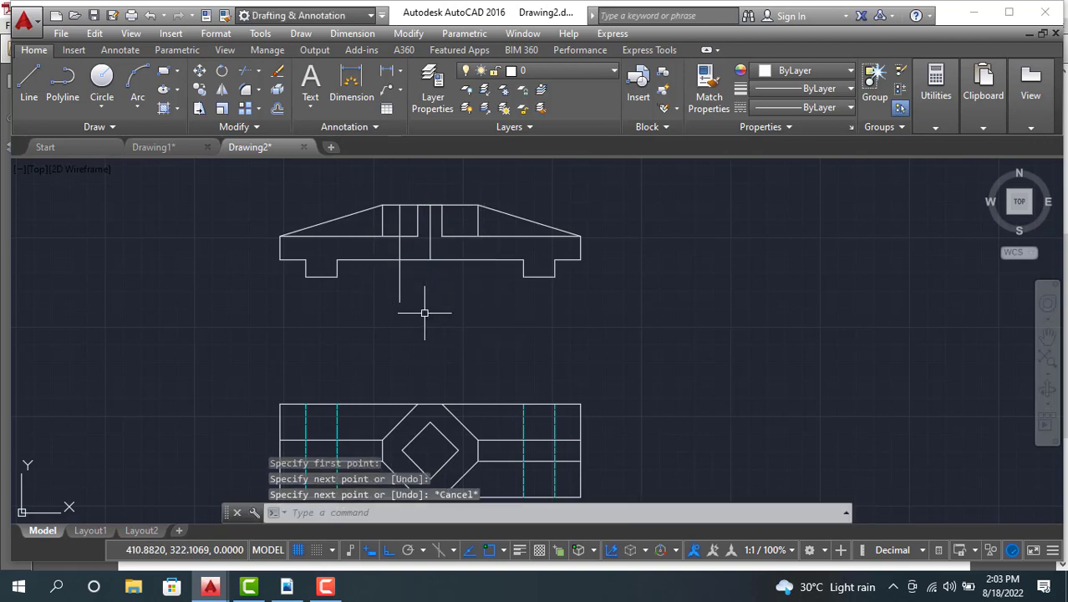
# Step: Draw a vertical line about 70 down from the raised block's top edge, aligned with the inner square's right corner
pyautogui.click(37, 87)
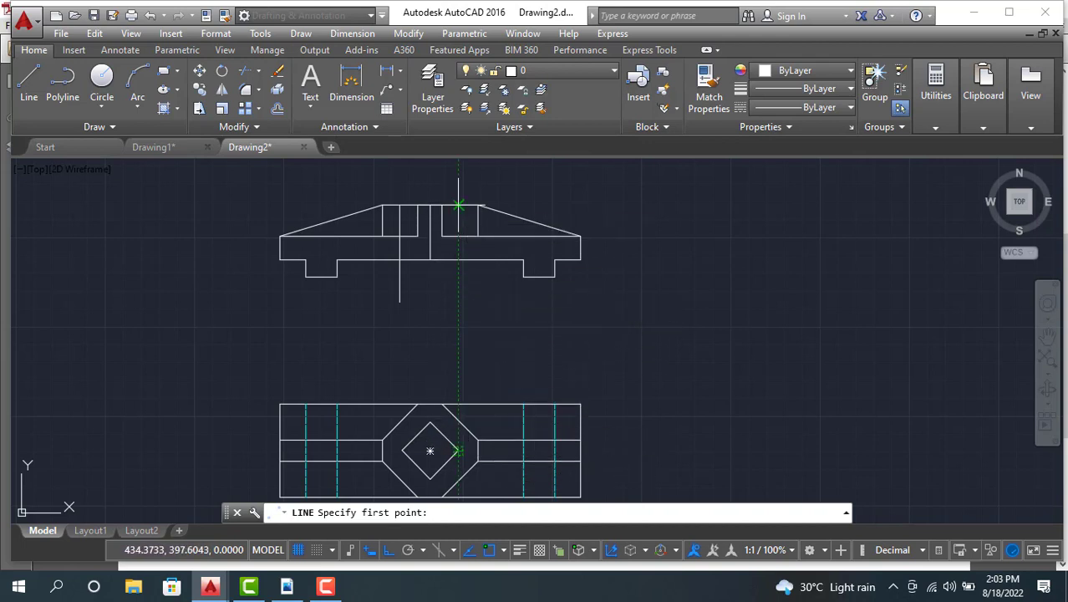
pyautogui.click(458, 204)
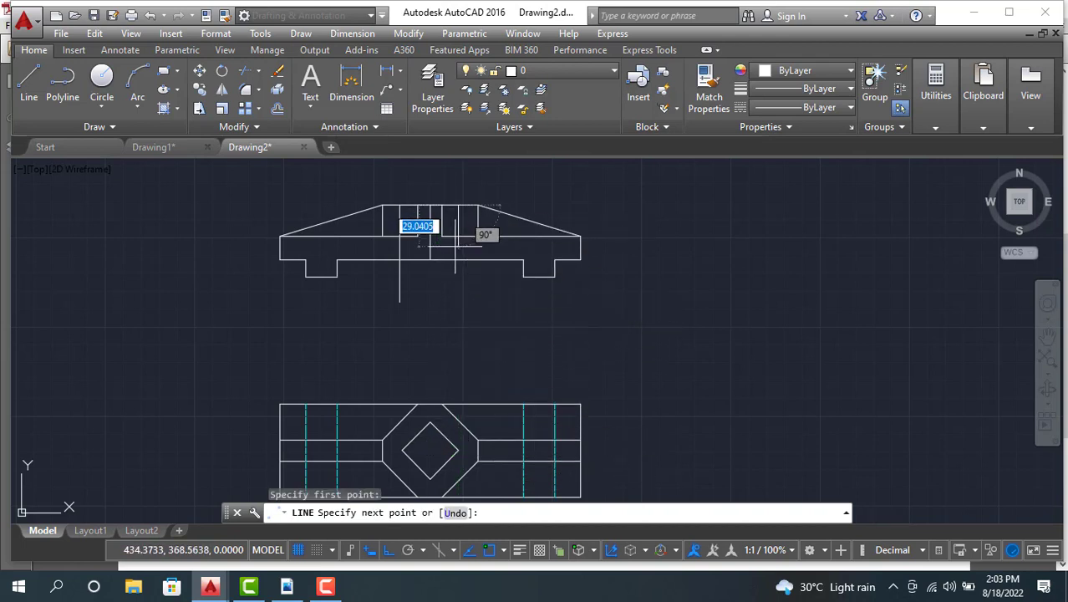
pyautogui.click(457, 304)
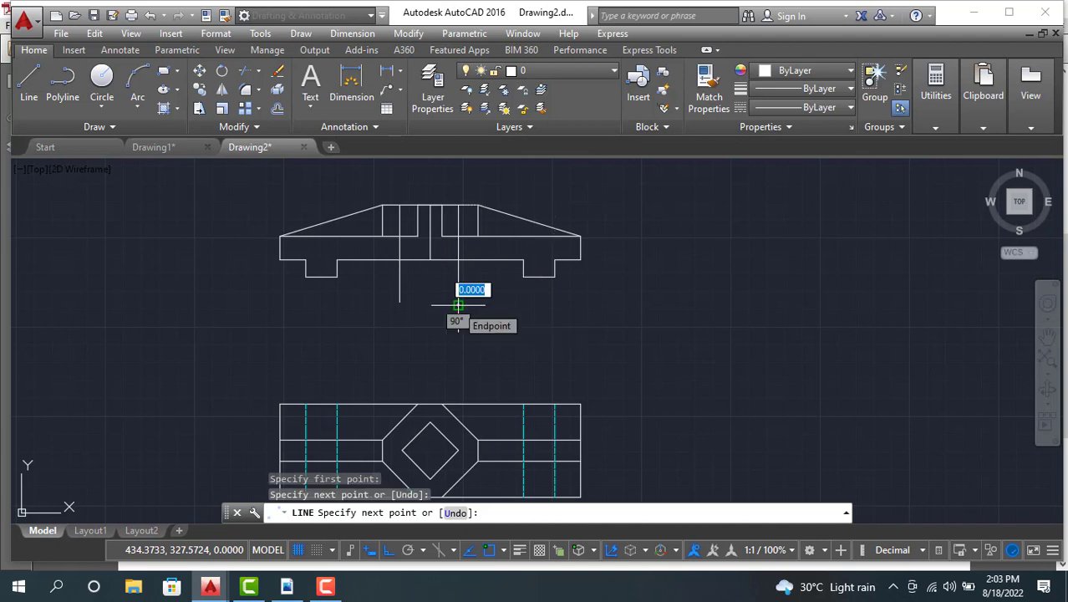
pyautogui.press('Escape')
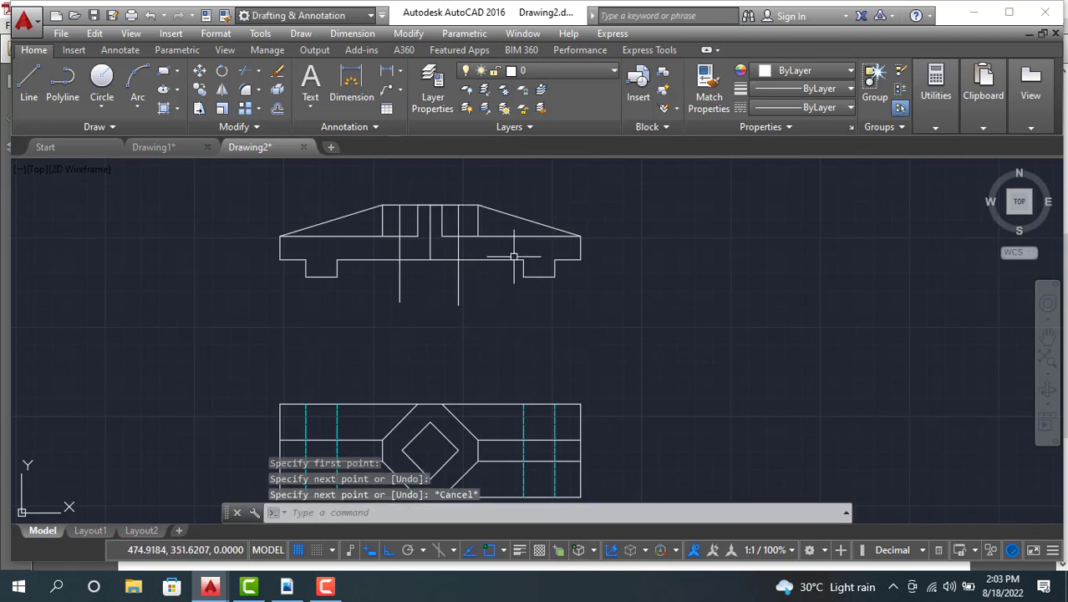
# Step: Trim the two outer recess lines where they extend below the base's underside in the elevation
pyautogui.click(247, 77)
pyautogui.press('Return')
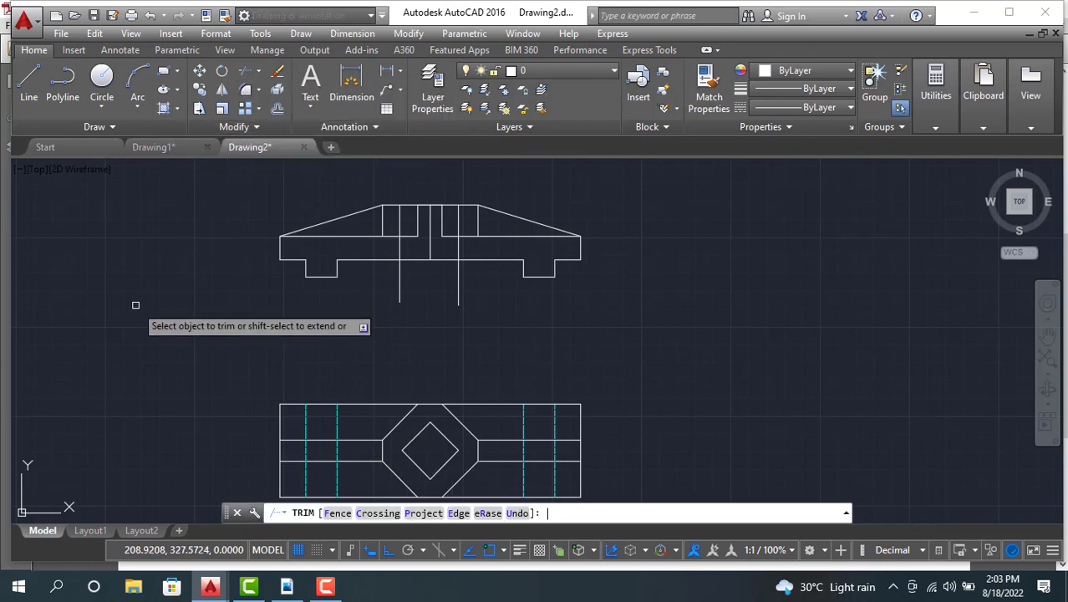
pyautogui.click(401, 296)
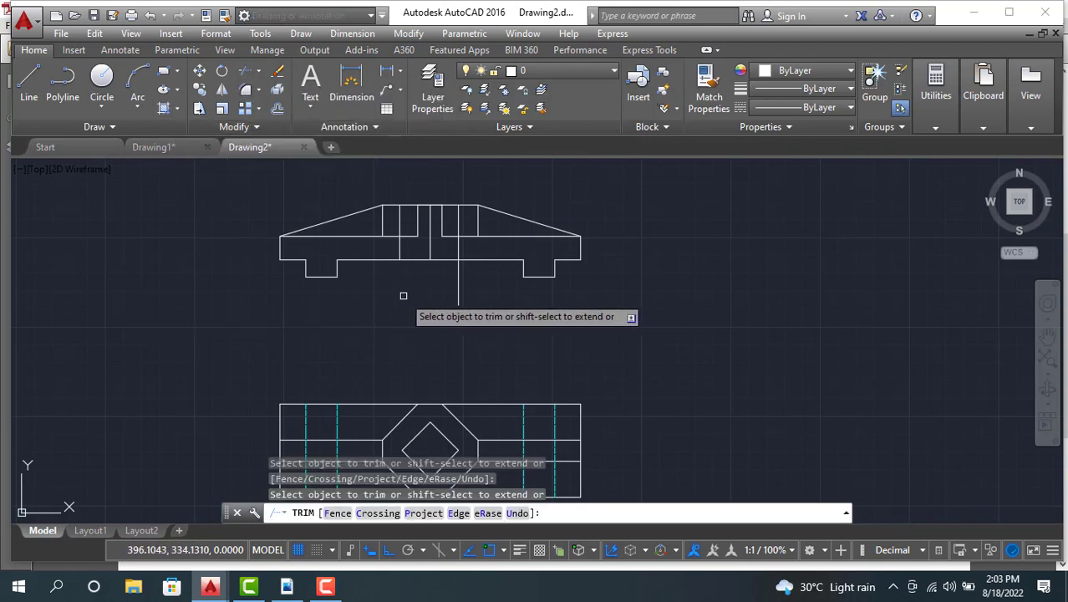
pyautogui.click(458, 294)
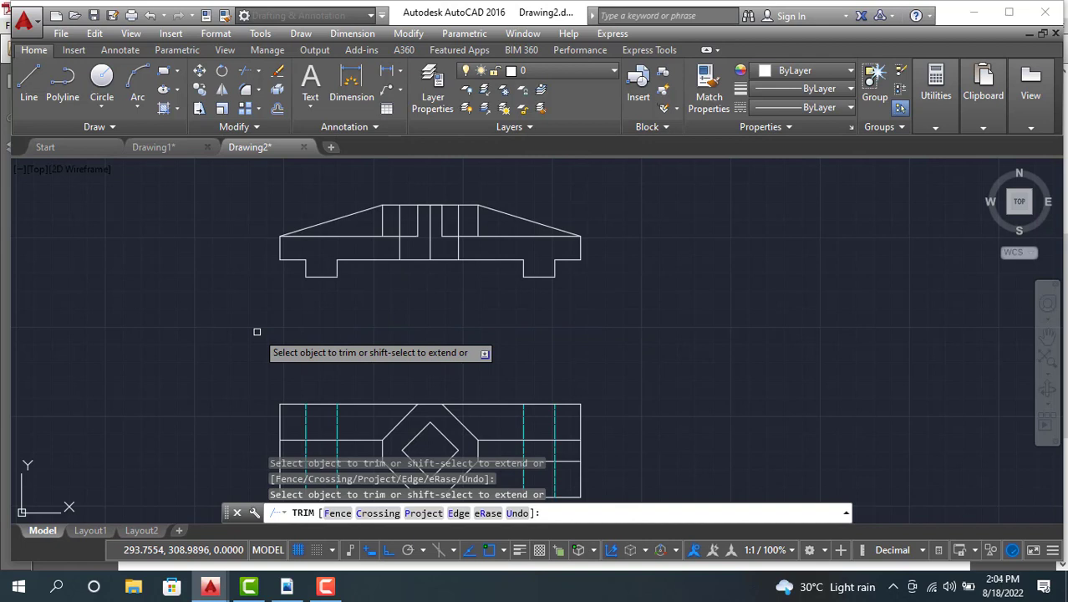
pyautogui.press('Escape')
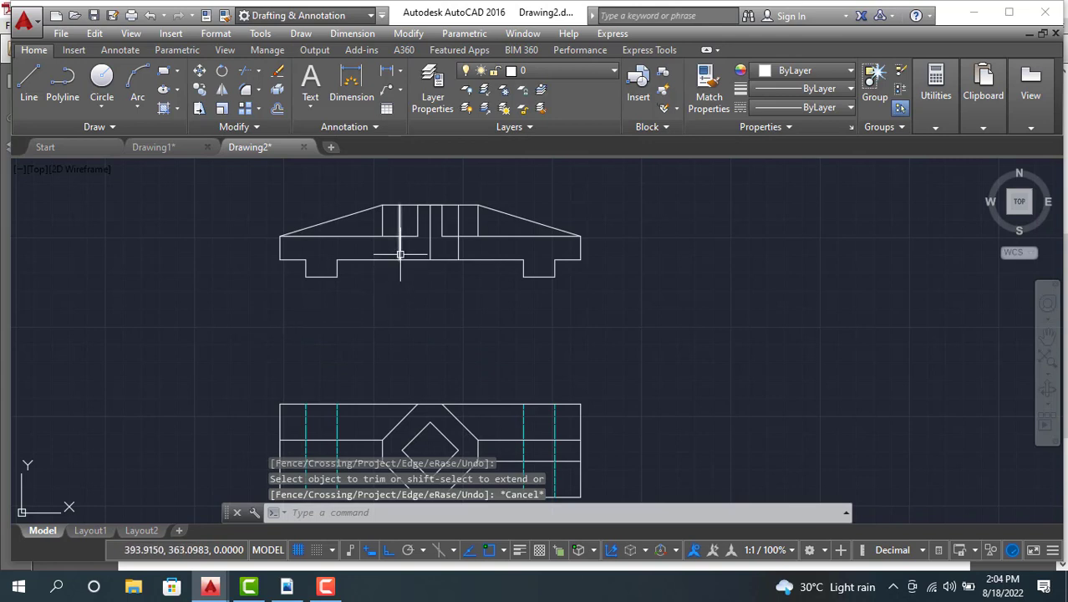
# Step: Match the elevation's three vertical recess lines to the cyan dashed hidden line in the plan
pyautogui.moveTo(464, 365); pyautogui.dragTo(464, 349, button='middle')
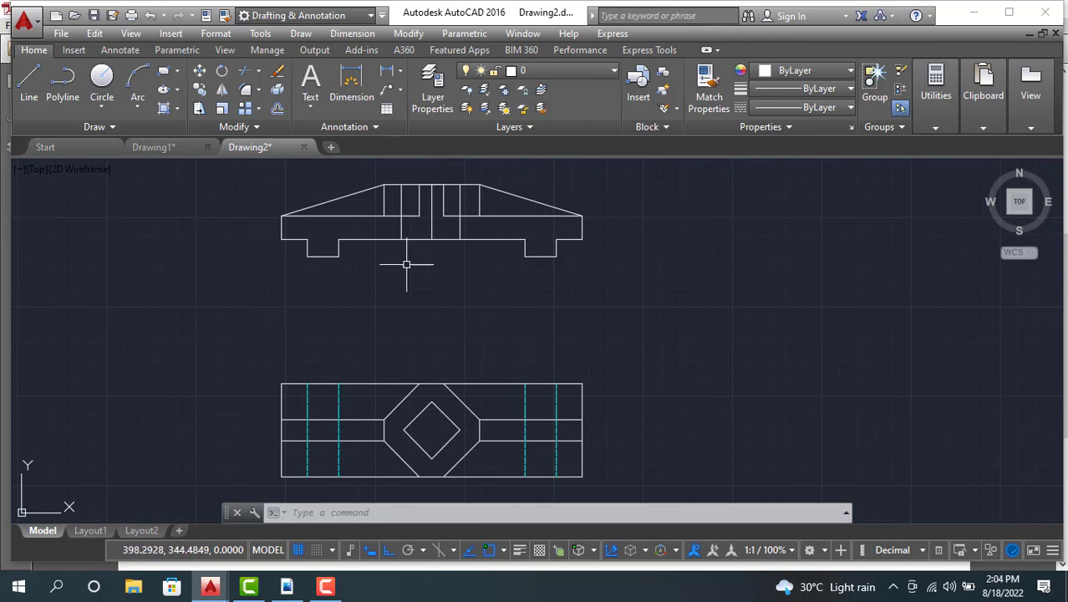
pyautogui.click(306, 398)
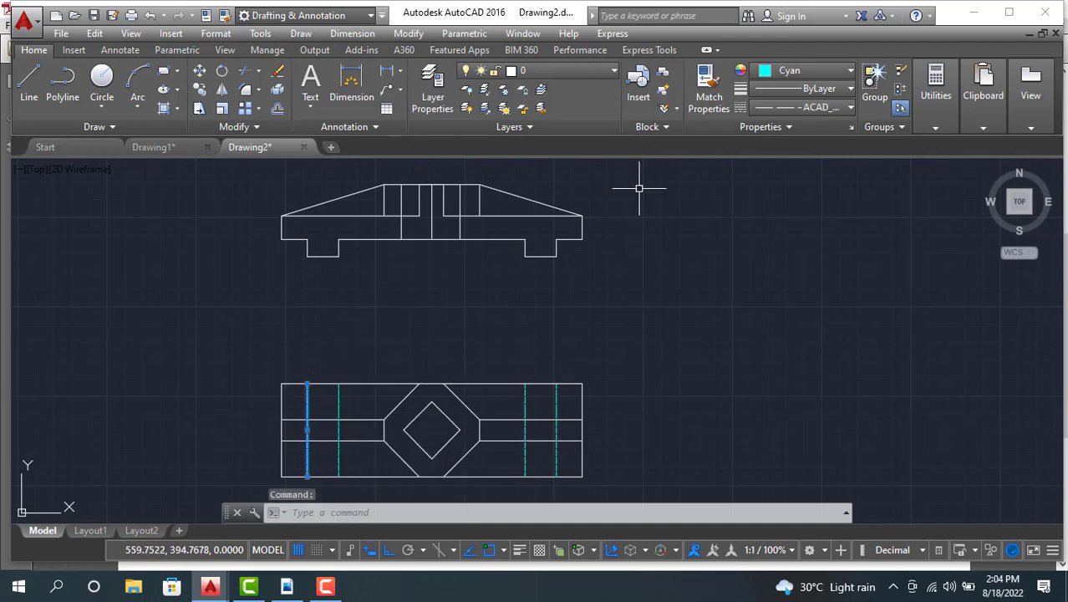
pyautogui.click(707, 92)
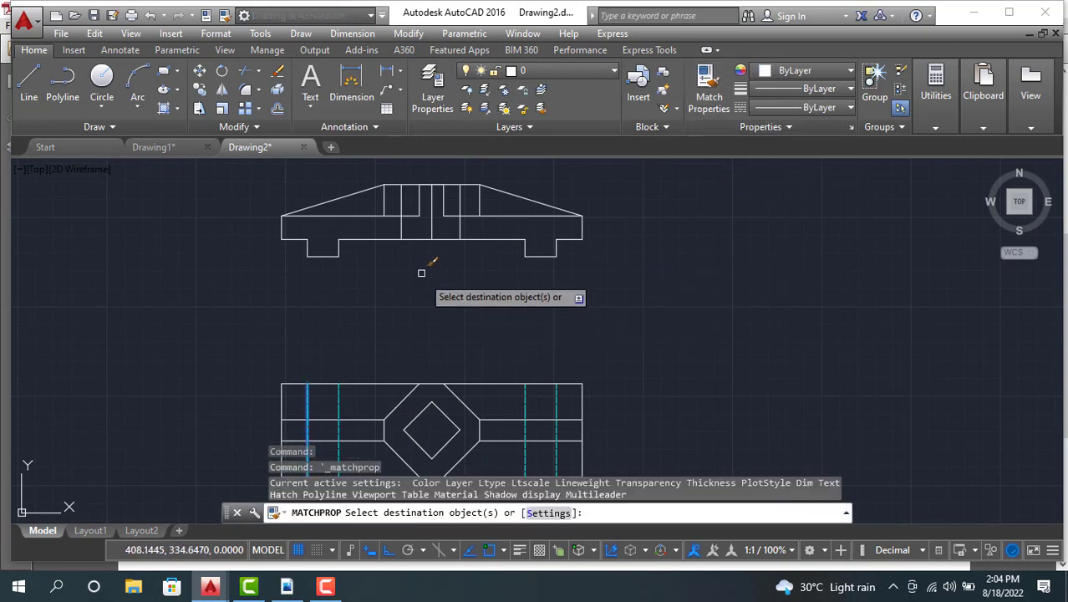
pyautogui.click(403, 232)
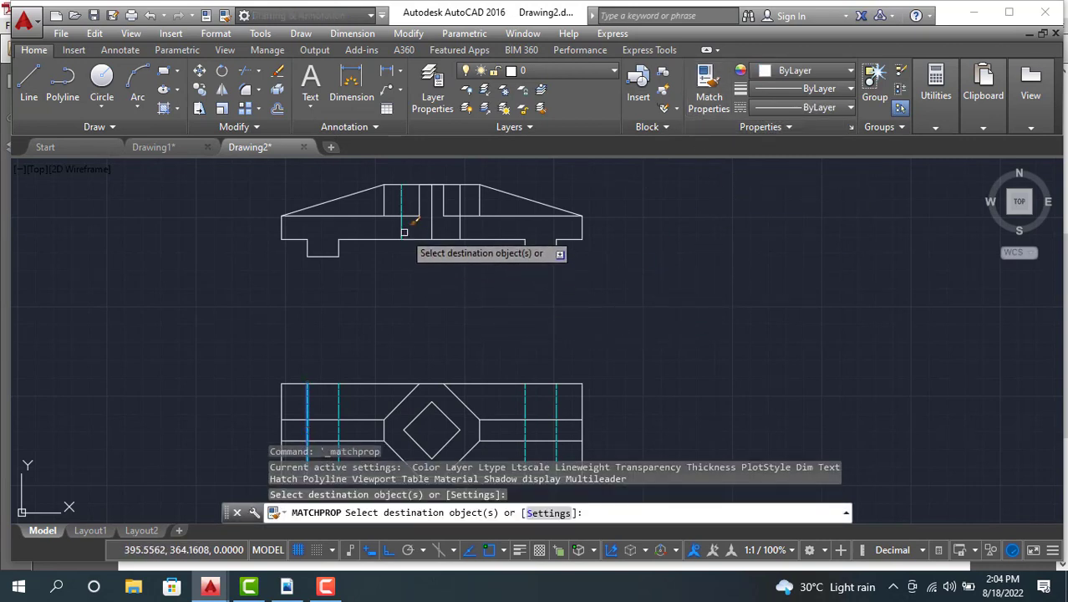
pyautogui.click(432, 230)
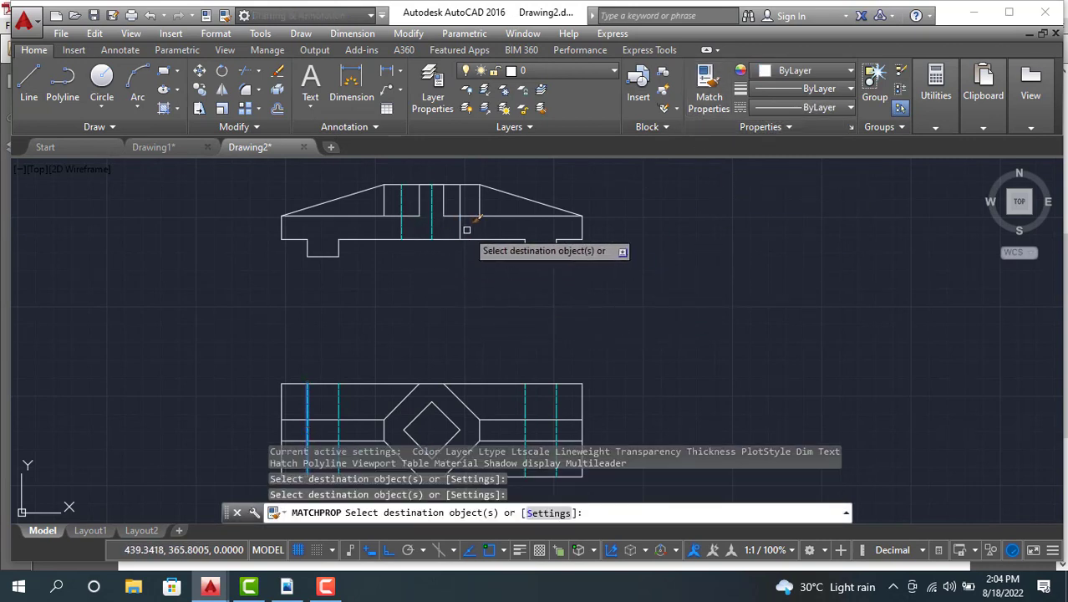
pyautogui.click(459, 227)
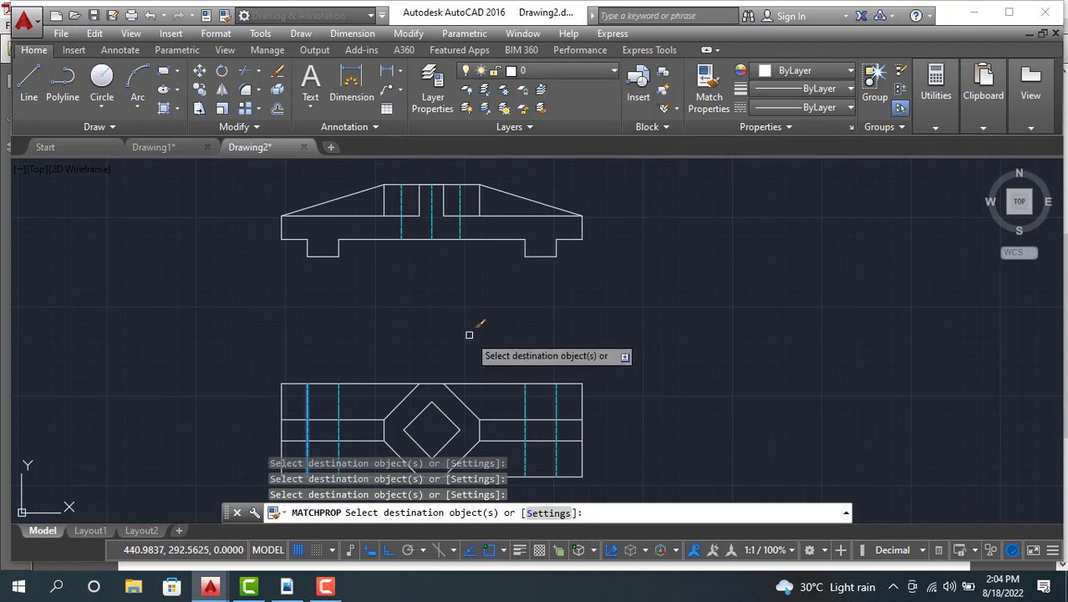
pyautogui.press('Escape')
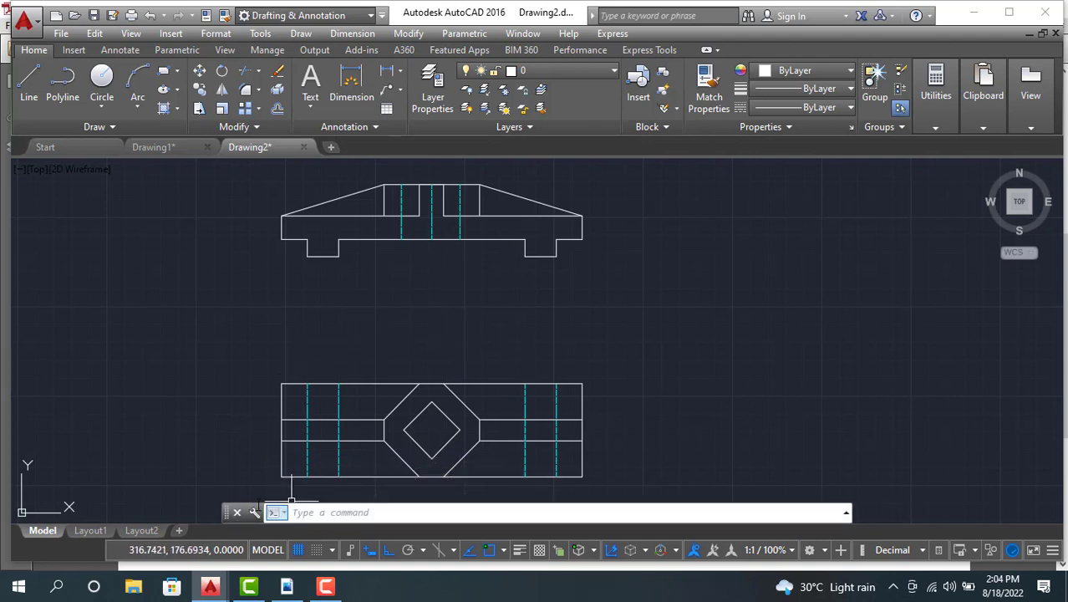
# Step: Consult the side view in Drawing1 and the base and leg heights in the isometric PDF, and return to Drawing2
pyautogui.click(153, 148)
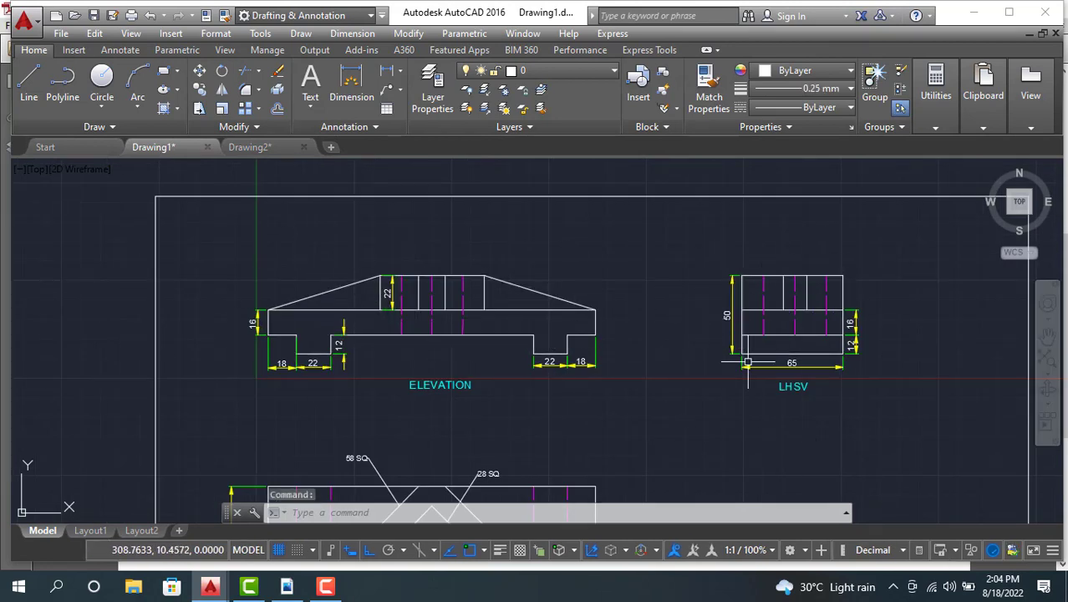
pyautogui.click(287, 587)
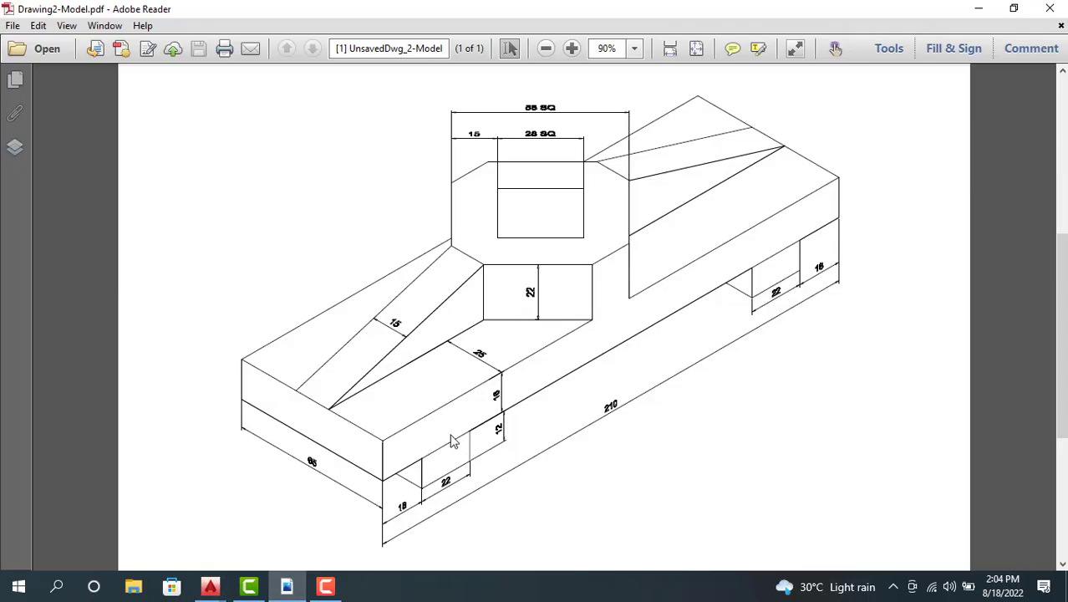
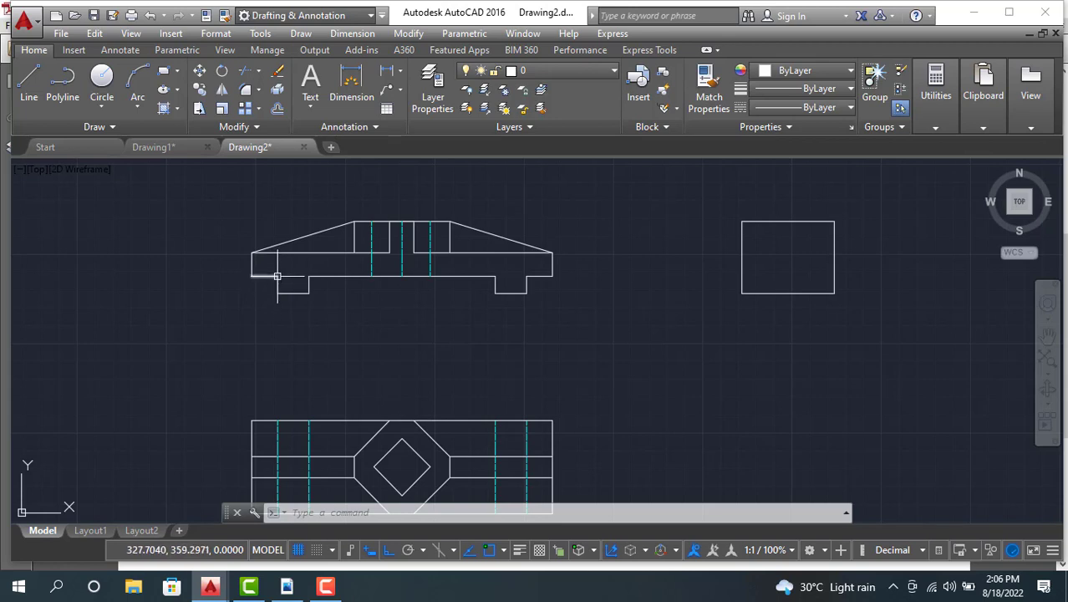
pyautogui.click(175, 149)
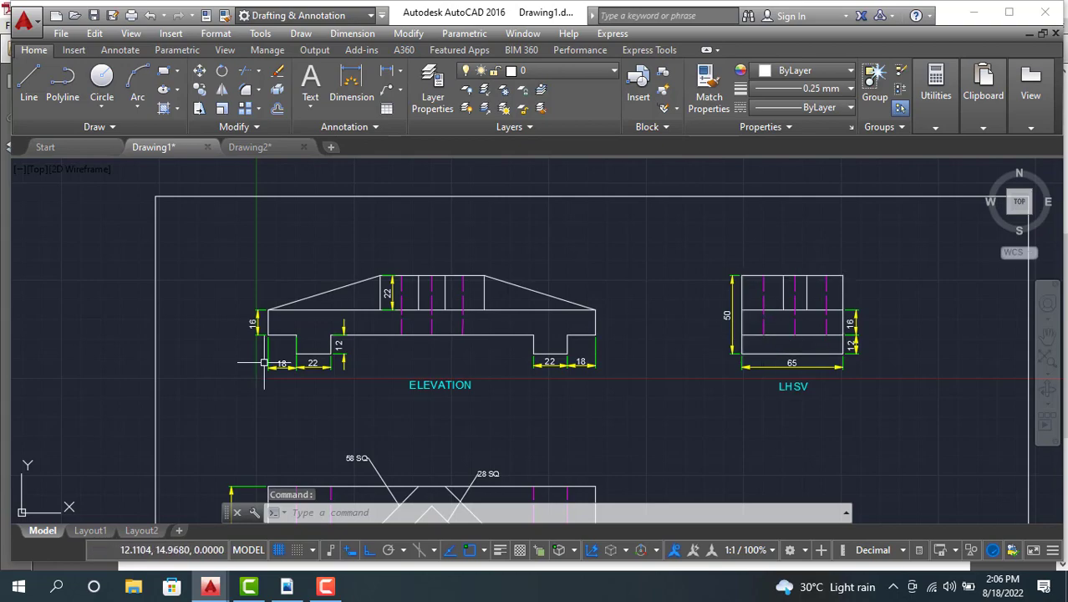
pyautogui.click(287, 586)
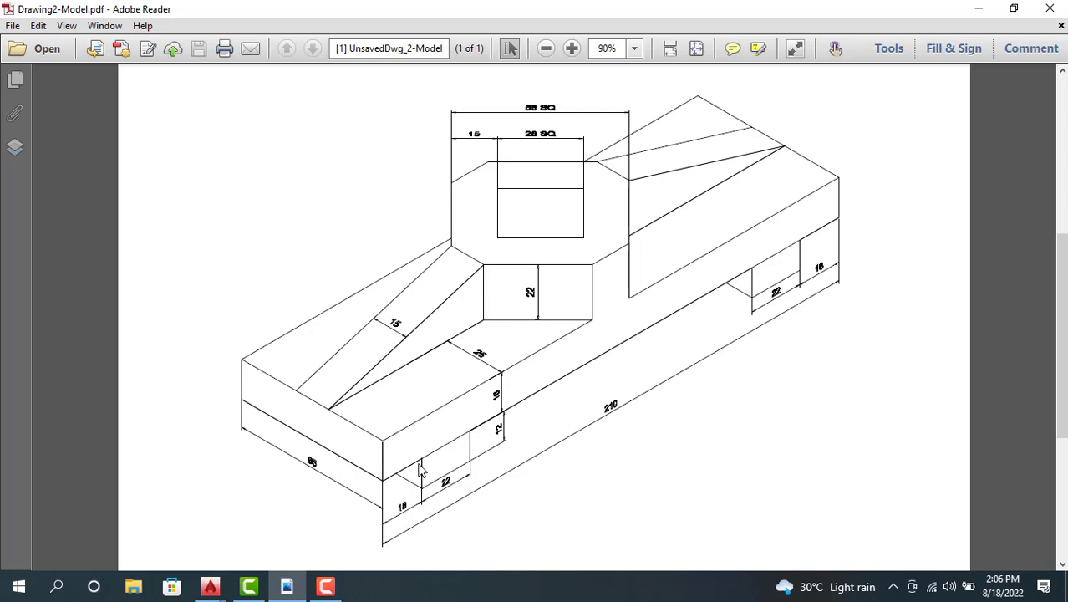
pyautogui.moveTo(210, 586)
pyautogui.click(255, 526)
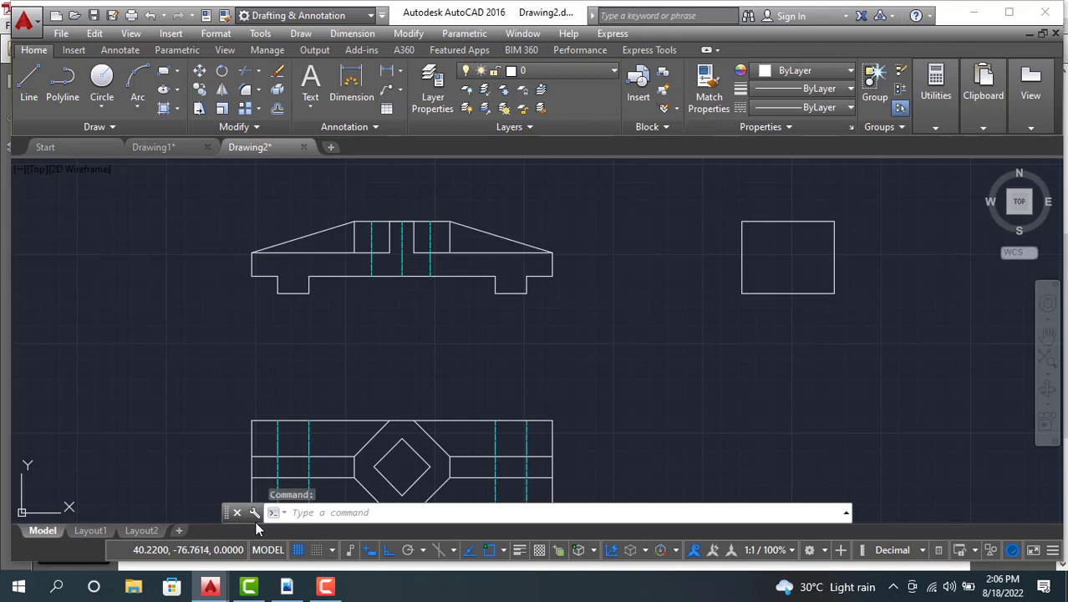
# Step: Explode the side view rectangle into separate lines, check its edges individually, and clear the selection
pyautogui.click(762, 223)
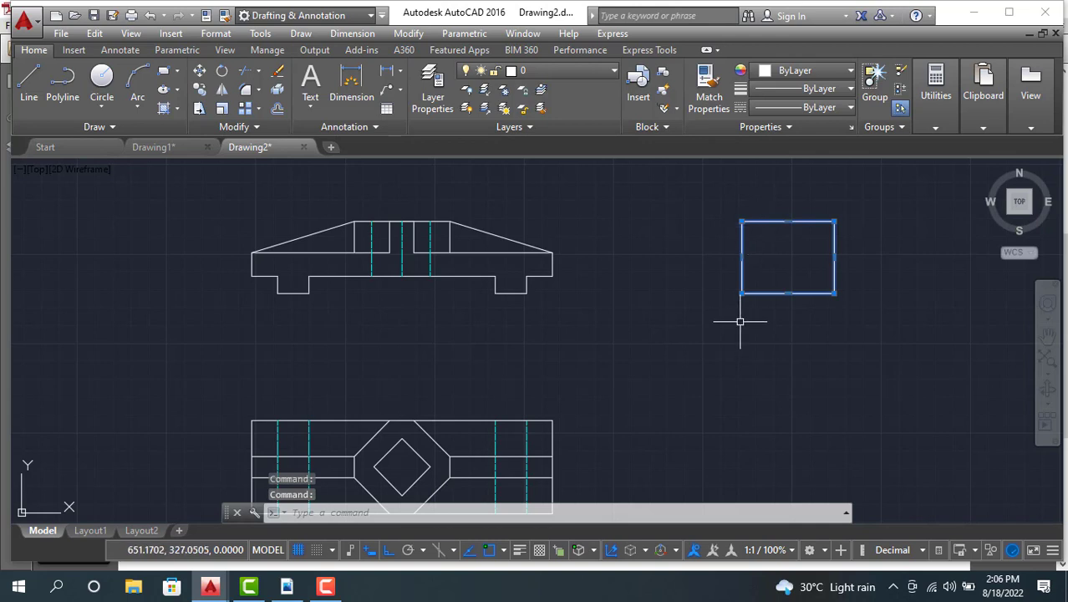
pyautogui.click(275, 92)
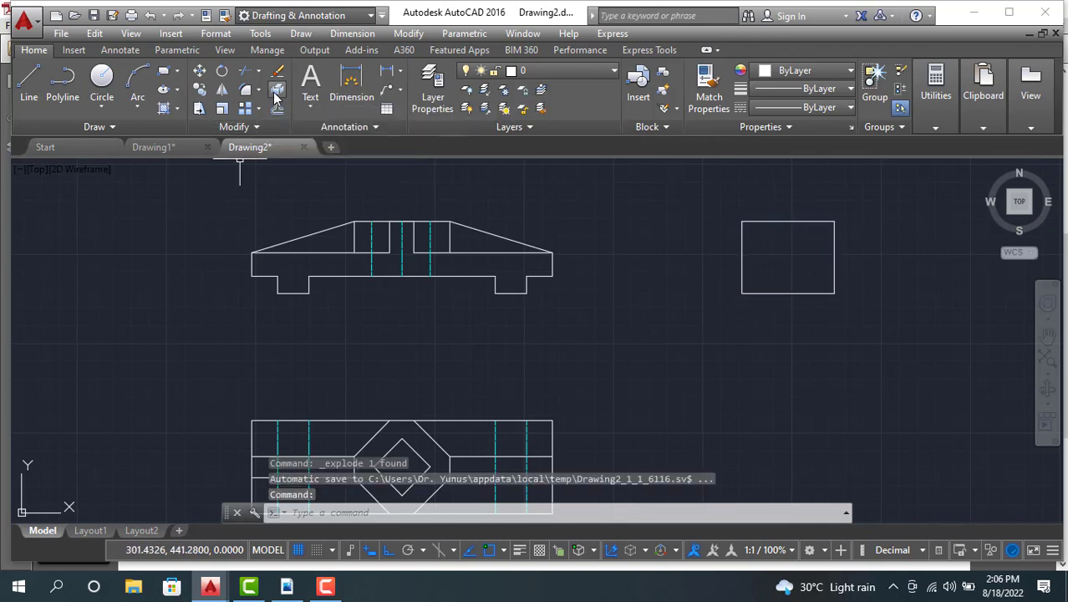
pyautogui.click(741, 293)
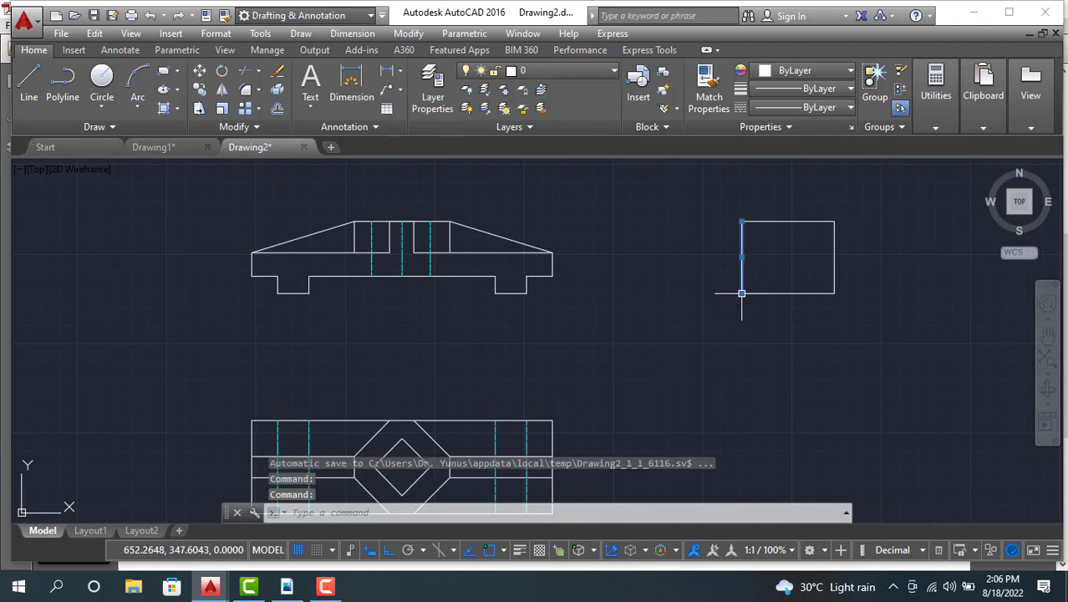
pyautogui.click(775, 292)
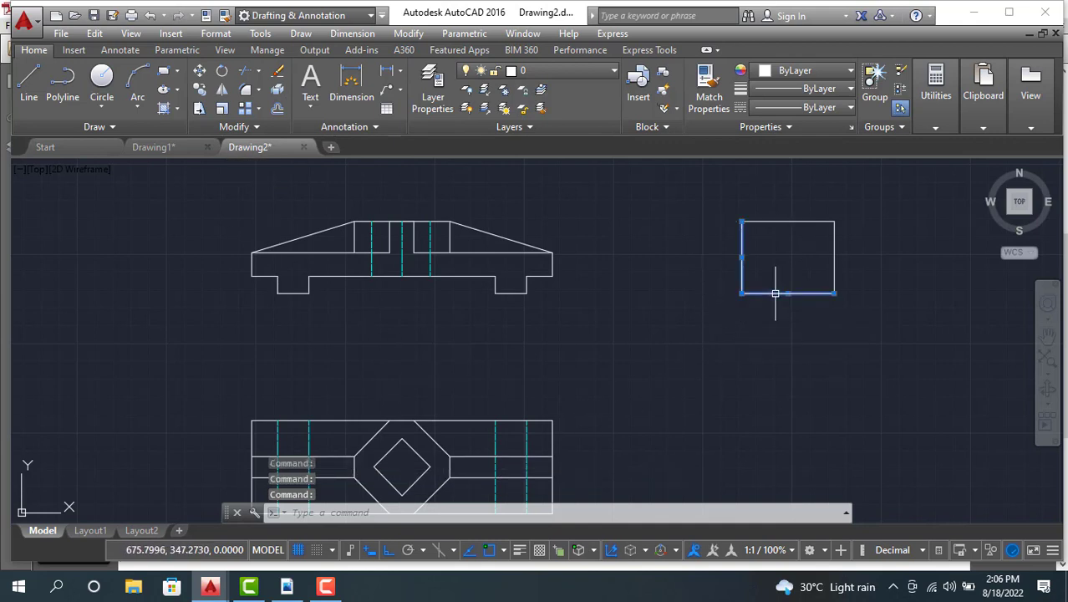
pyautogui.click(834, 254)
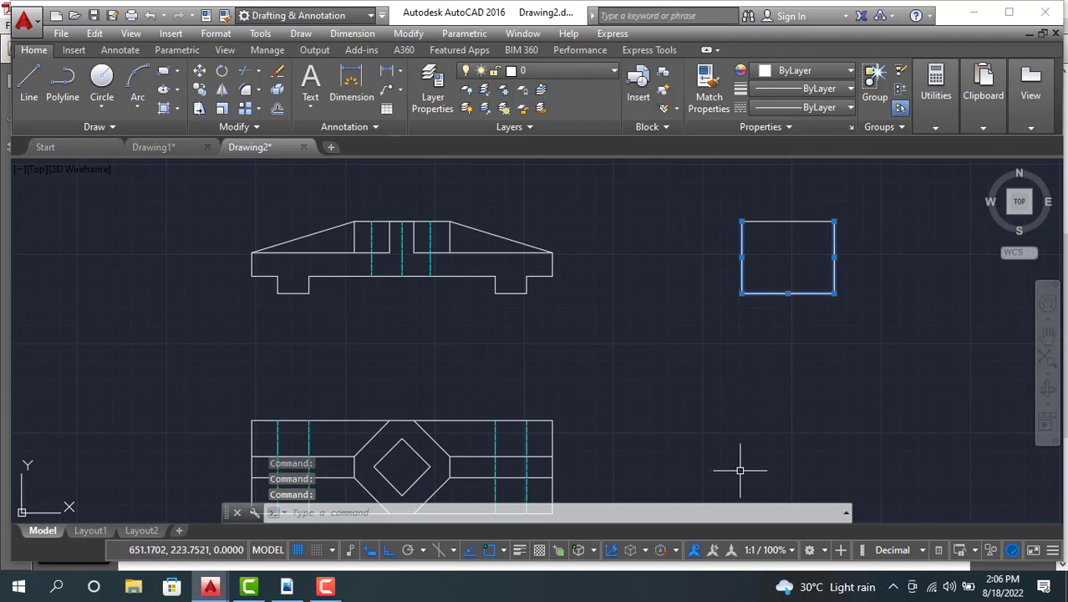
pyautogui.press('Escape')
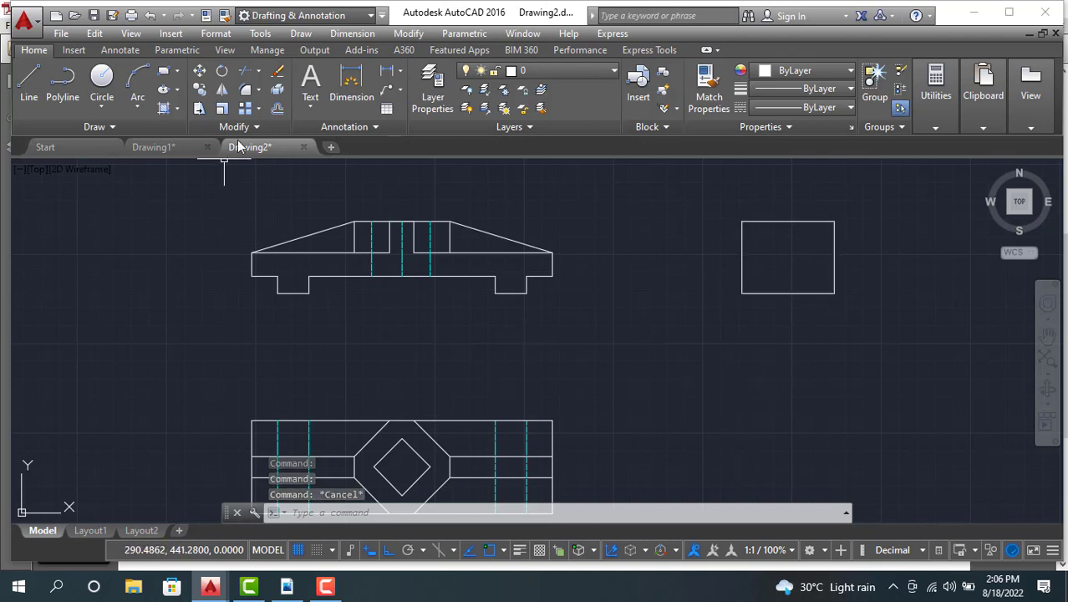
# Step: Offset the side view's bottom edge 12 upward
pyautogui.click(276, 108)
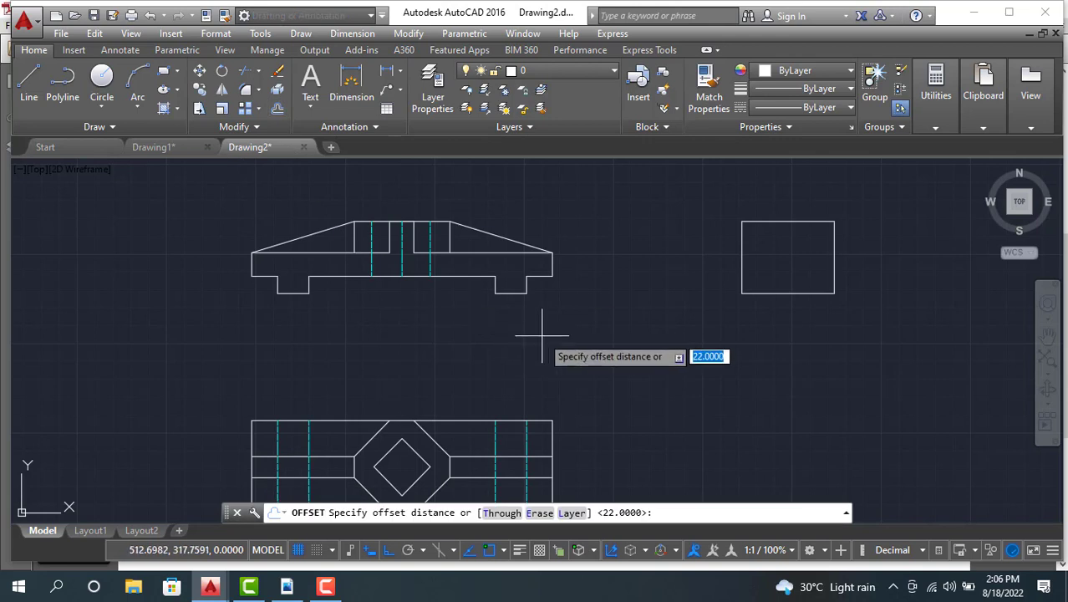
pyautogui.write('12')
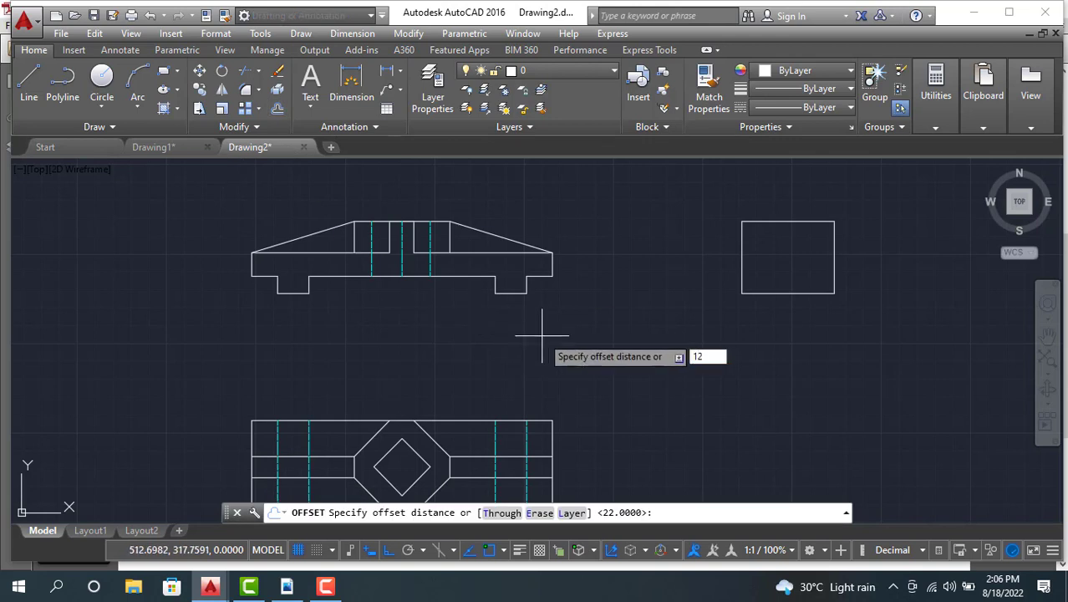
pyautogui.press('Return')
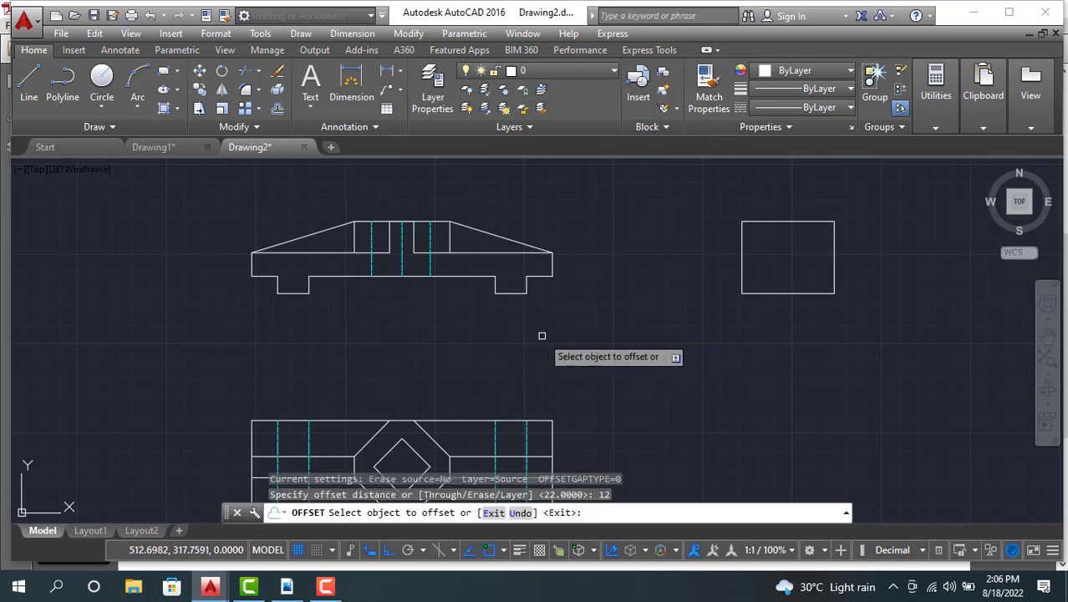
pyautogui.click(762, 293)
pyautogui.click(763, 285)
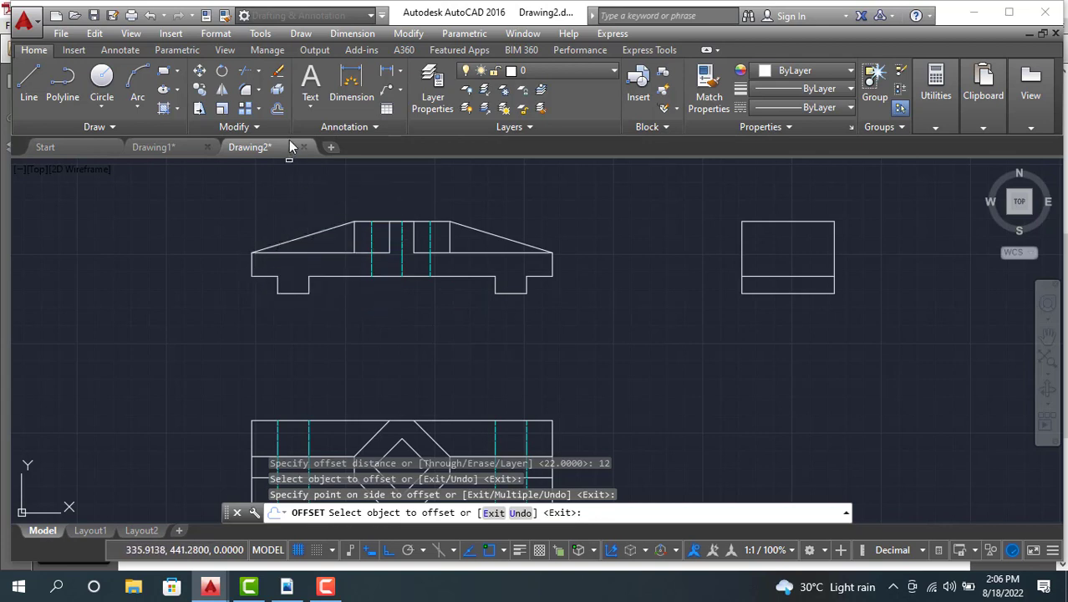
# Step: Offset the side view's lower inner horizontal line 16 upward to mark the top of the base
pyautogui.click(278, 109)
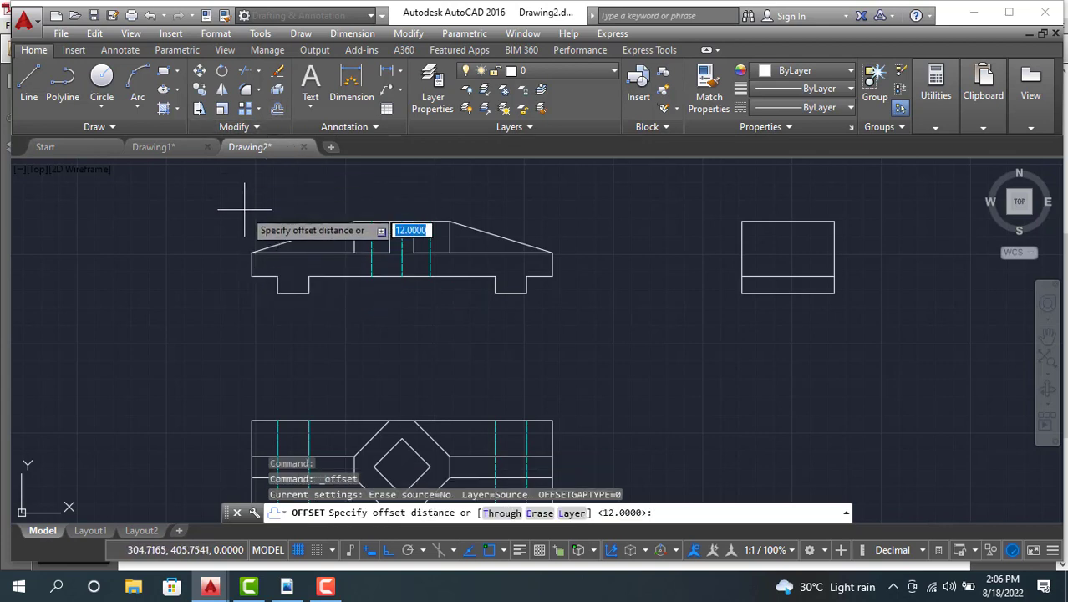
pyautogui.write('16')
pyautogui.press('Return')
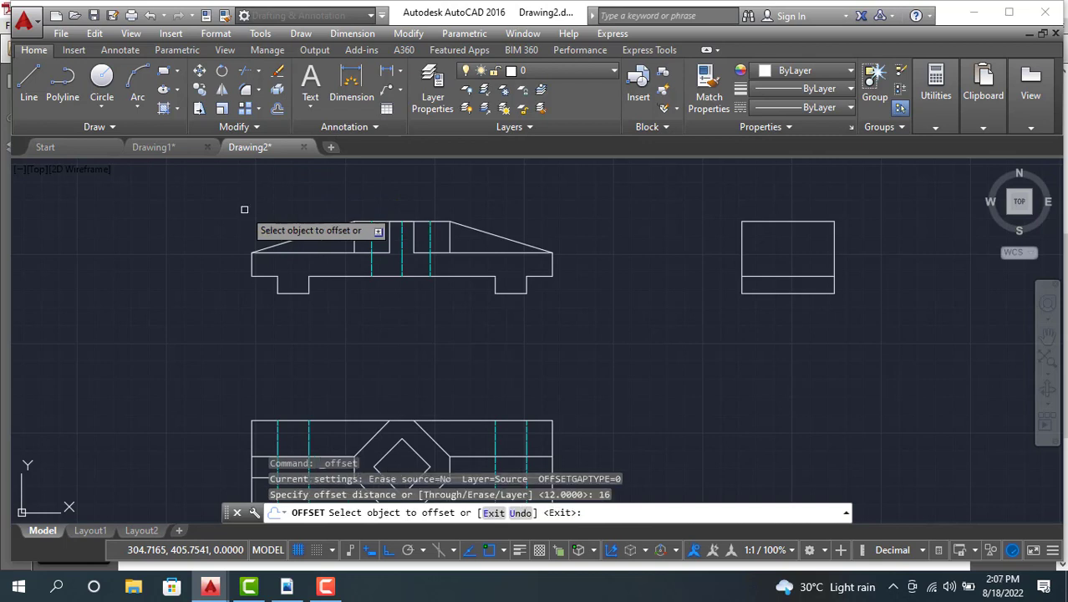
pyautogui.click(751, 277)
pyautogui.click(786, 260)
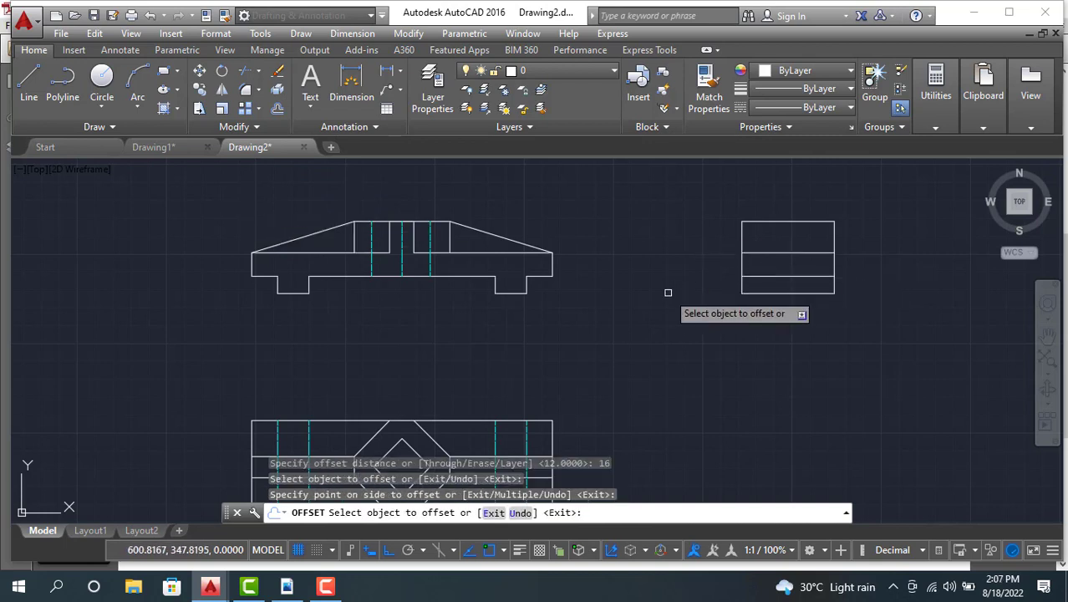
pyautogui.press('Escape')
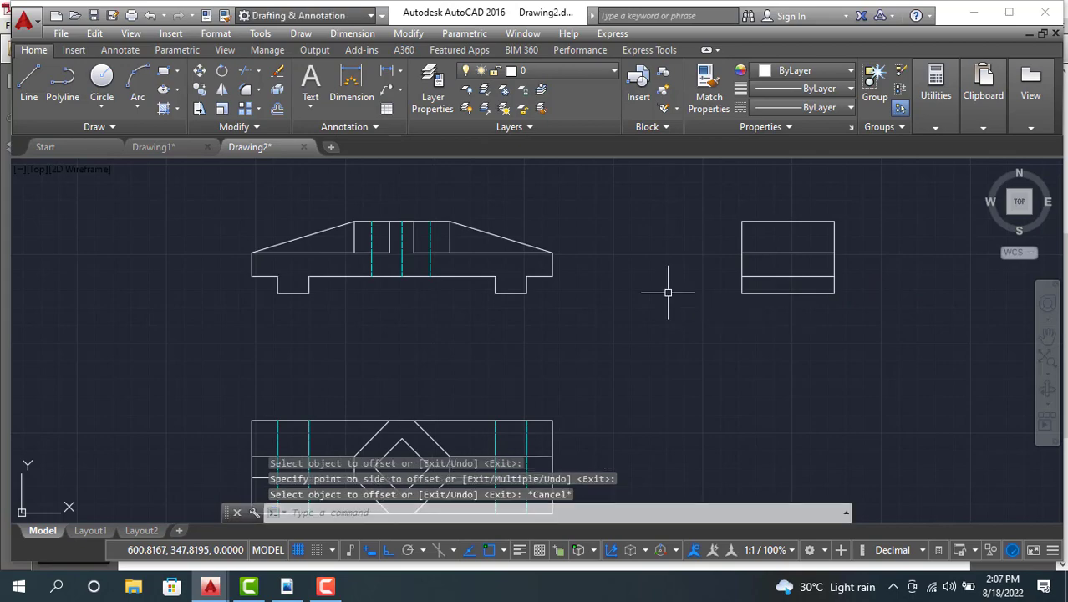
# Step: Examine the rib and block dimensions in the isometric PDF against the views in Drawing2, and return to Drawing2
pyautogui.click(286, 586)
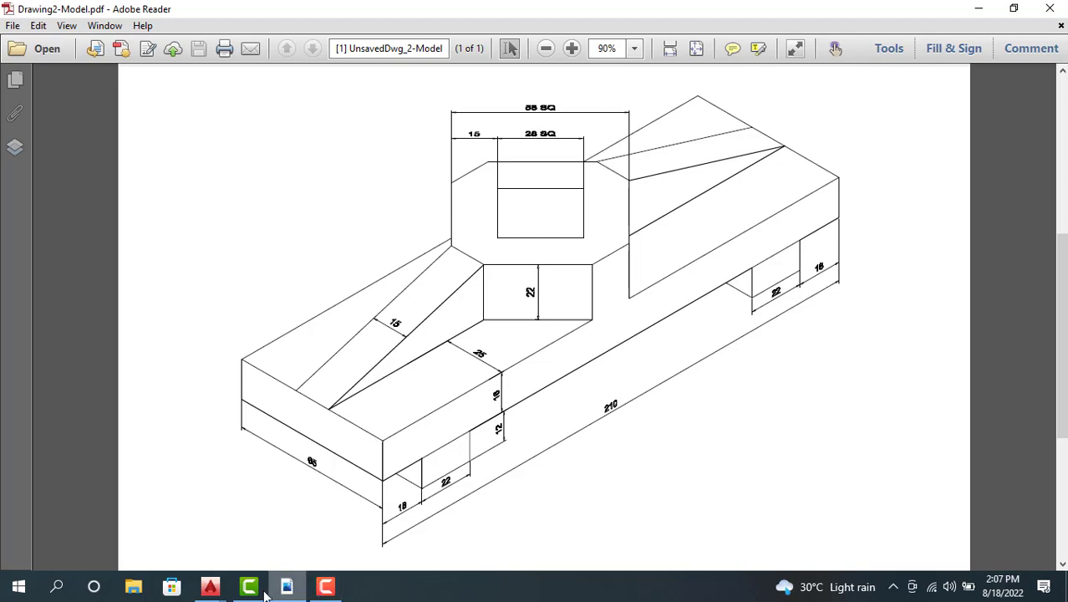
pyautogui.moveTo(211, 587)
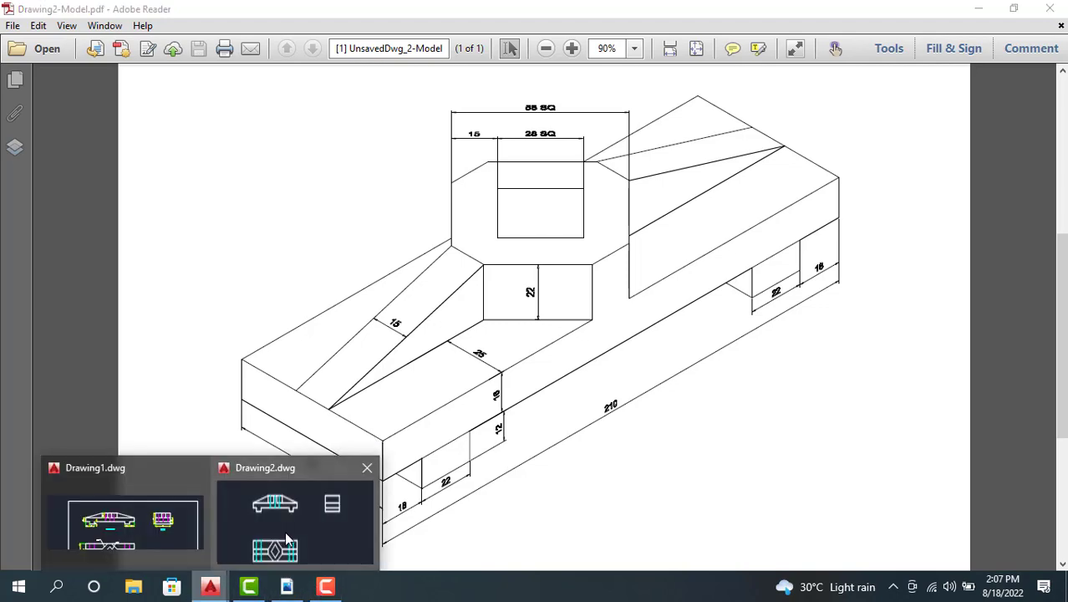
pyautogui.click(284, 531)
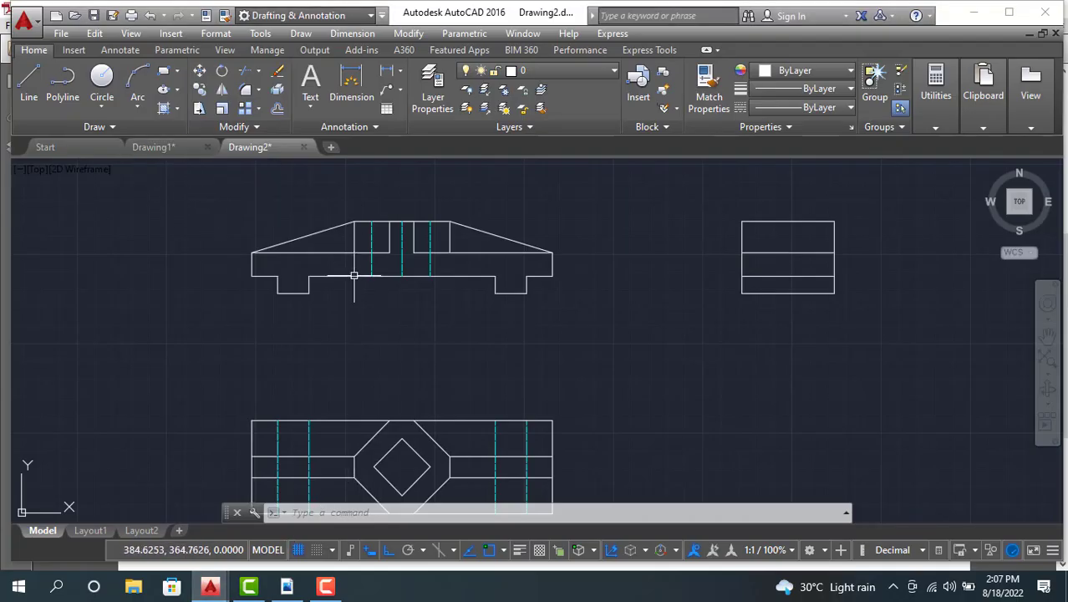
pyautogui.click(287, 586)
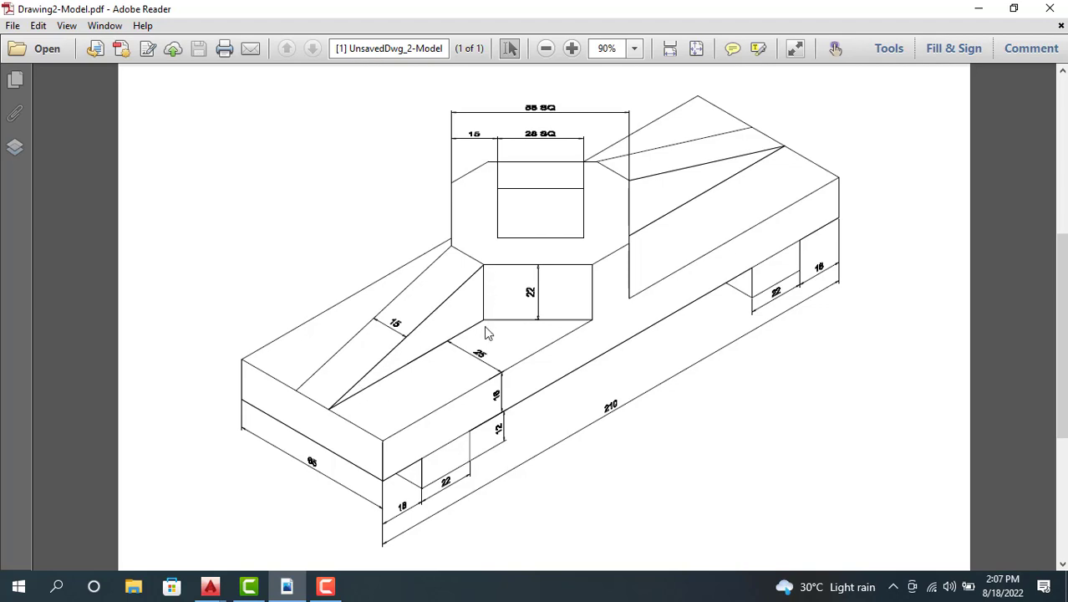
pyautogui.moveTo(210, 585)
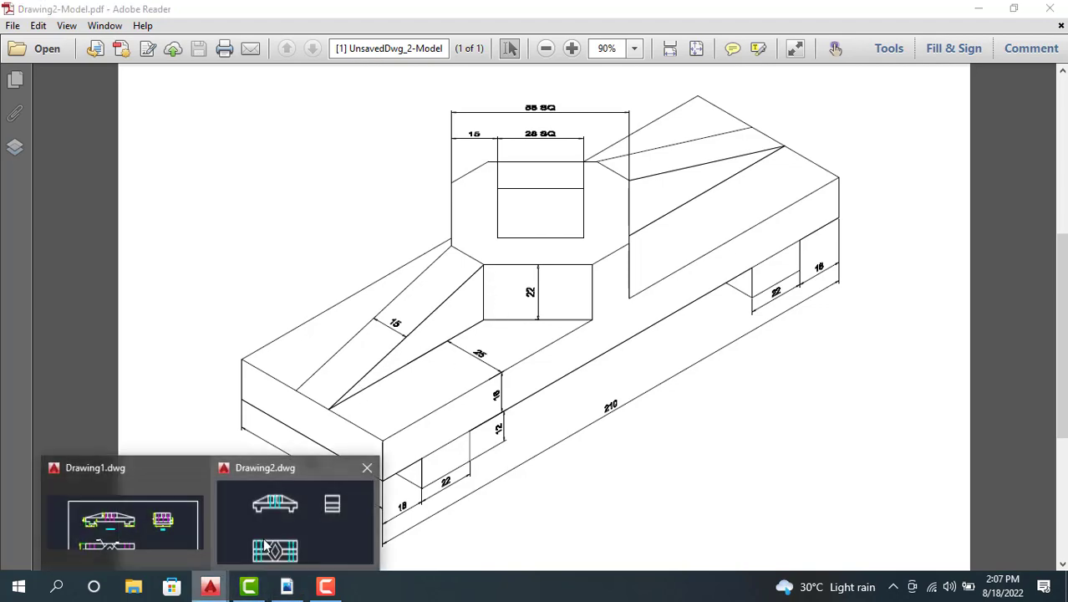
pyautogui.click(265, 544)
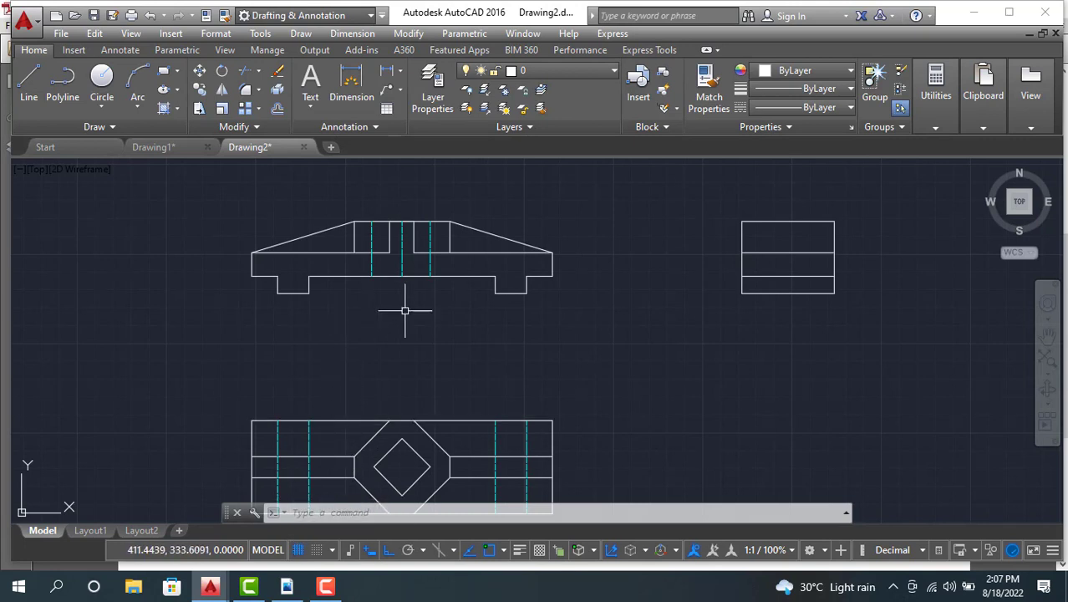
pyautogui.click(286, 586)
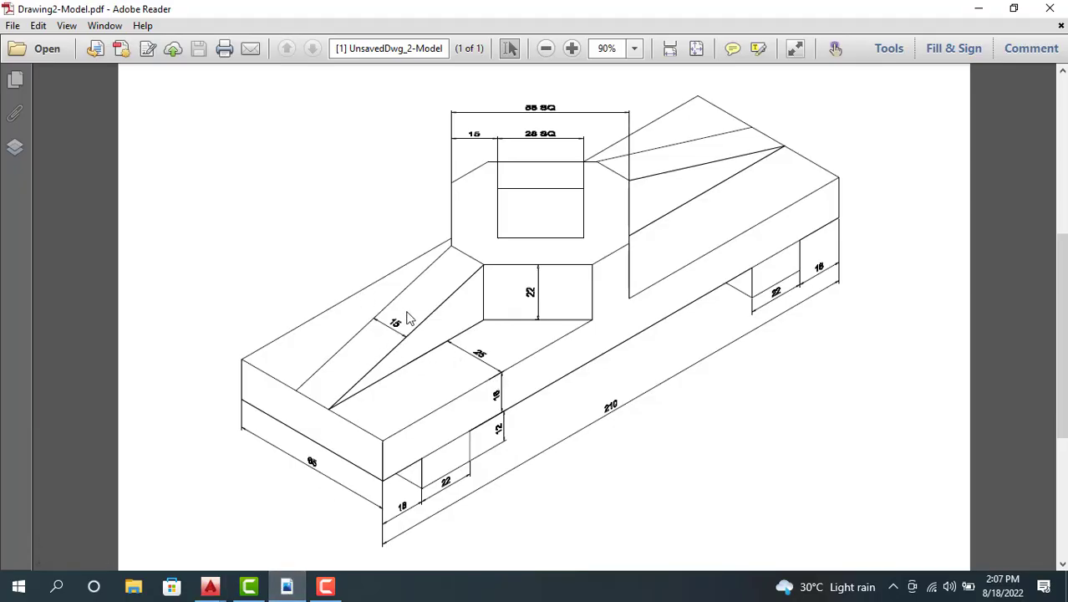
pyautogui.moveTo(210, 586)
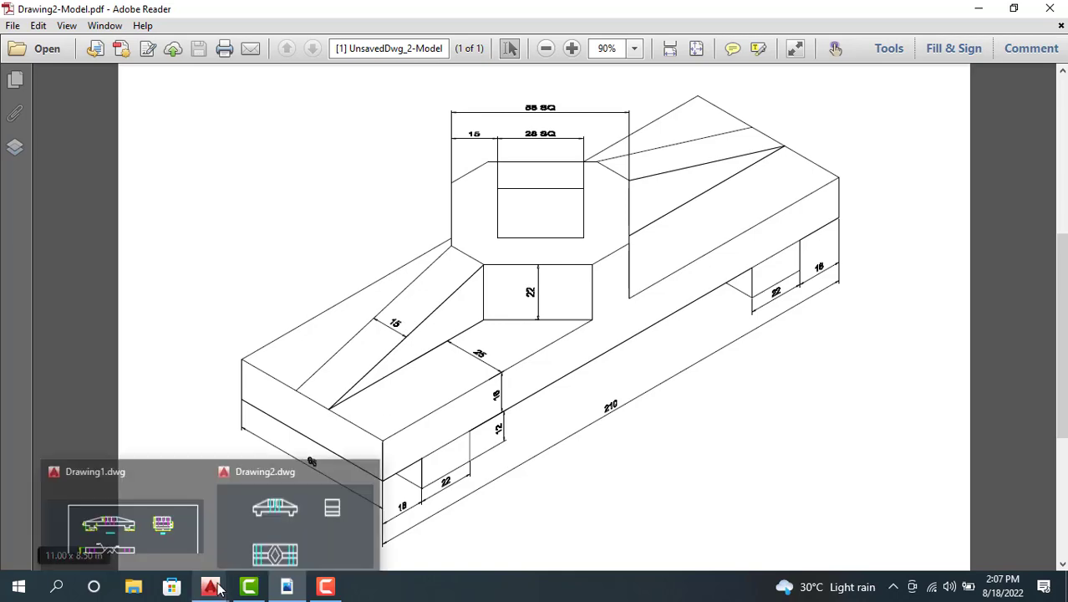
pyautogui.click(293, 522)
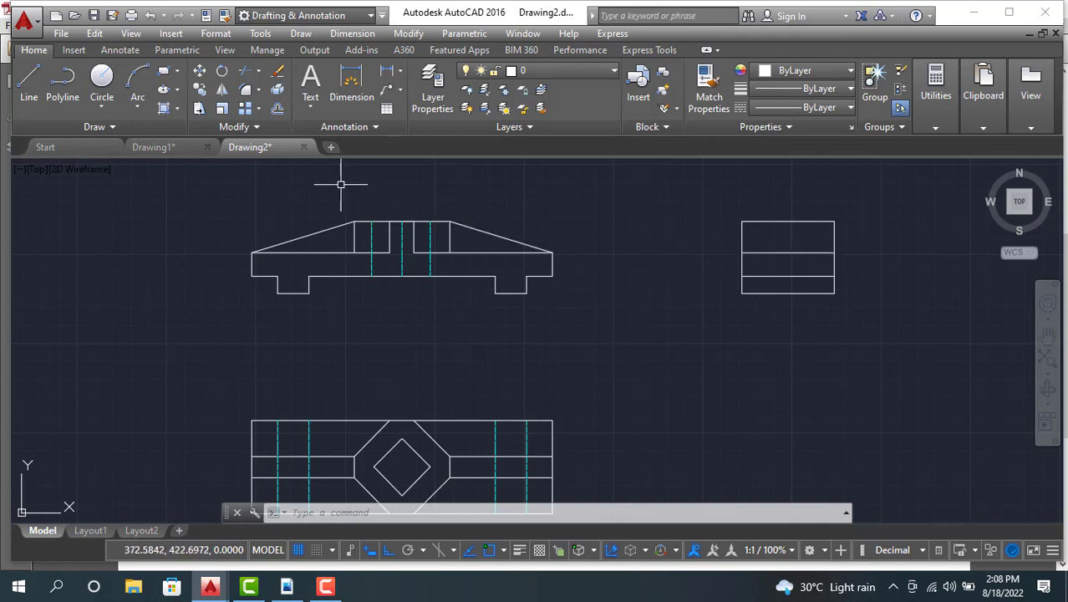
# Step: Offset the side view's left and right edges 25 inward to mark the sides of the central rib
pyautogui.click(279, 109)
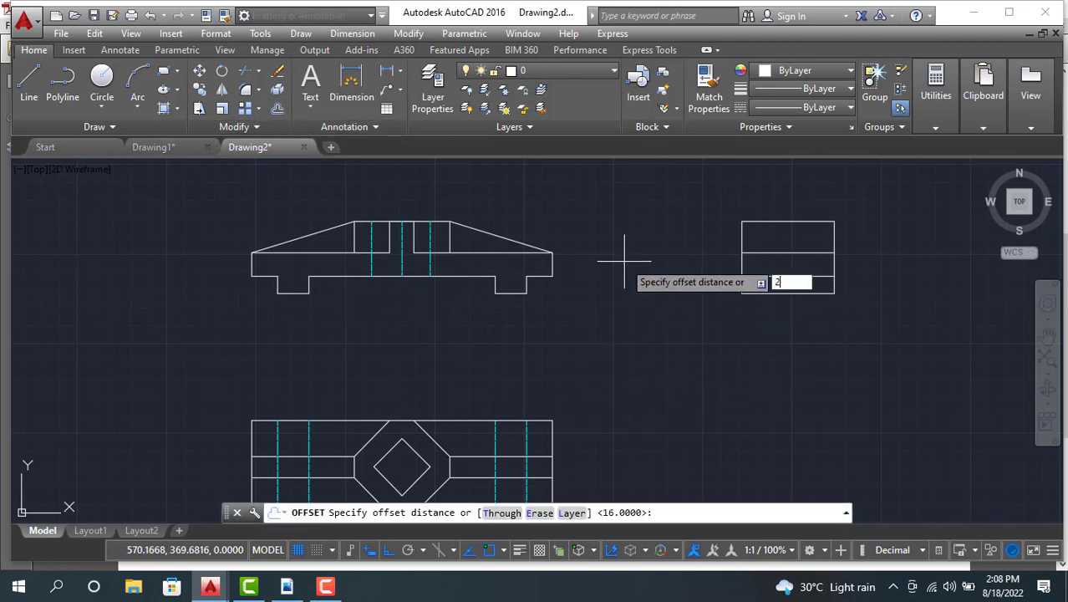
pyautogui.press('Return')
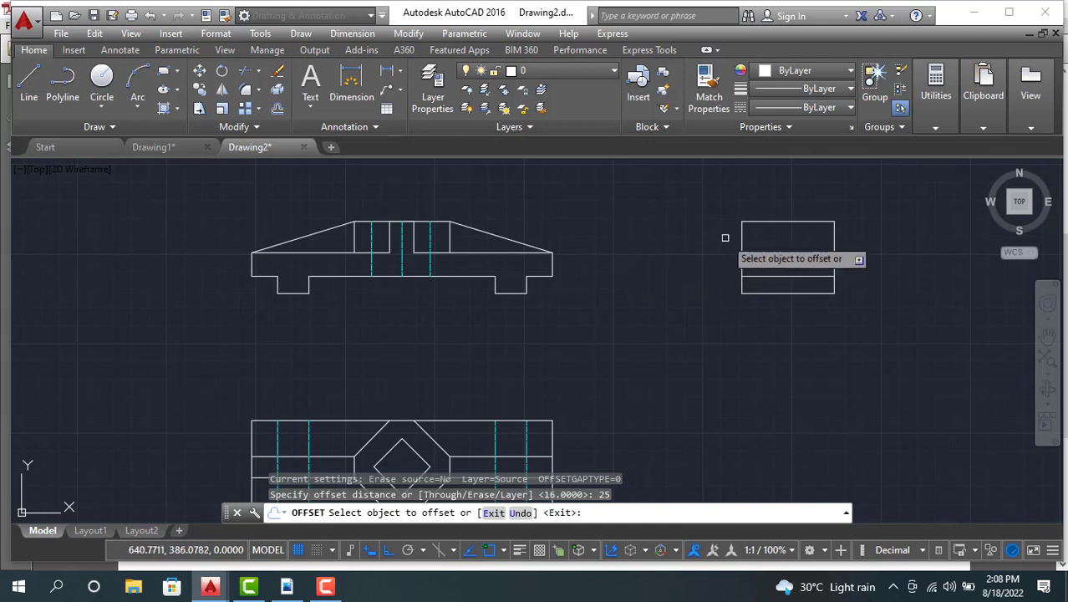
pyautogui.click(741, 259)
pyautogui.click(757, 244)
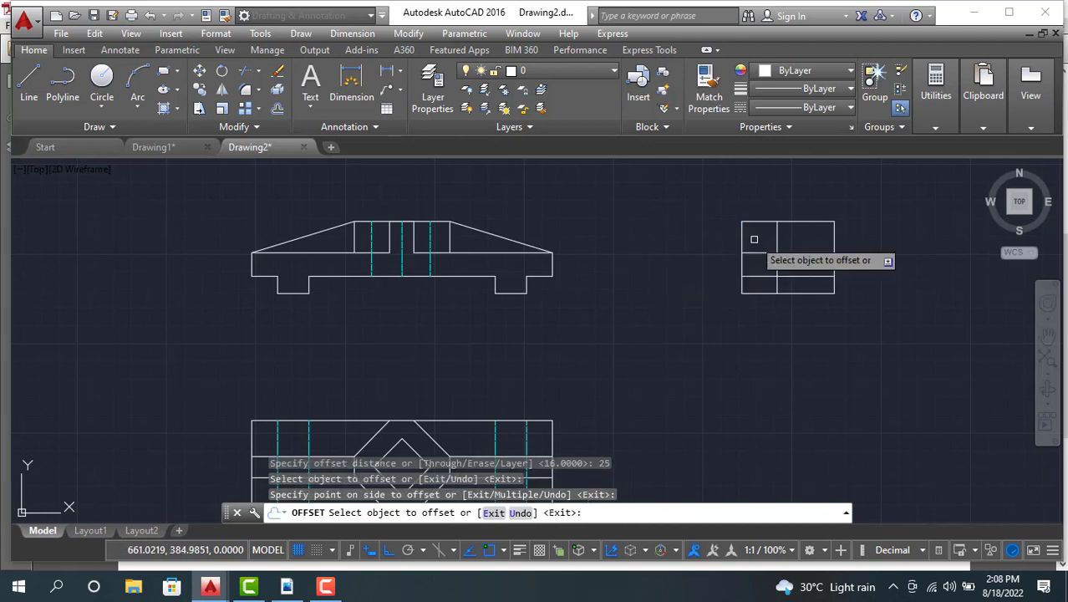
pyautogui.click(833, 237)
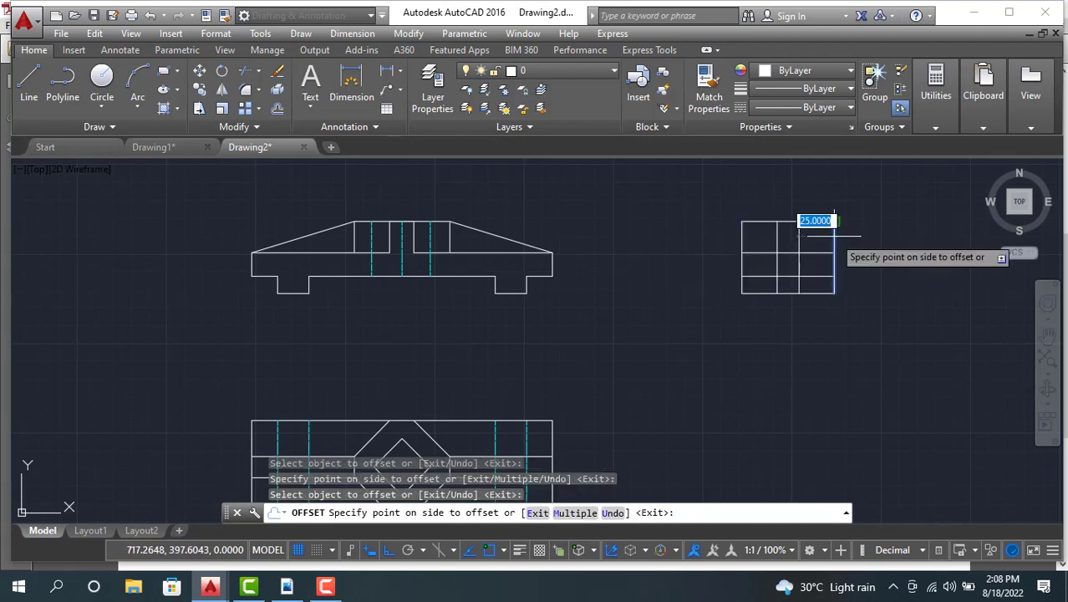
pyautogui.click(809, 234)
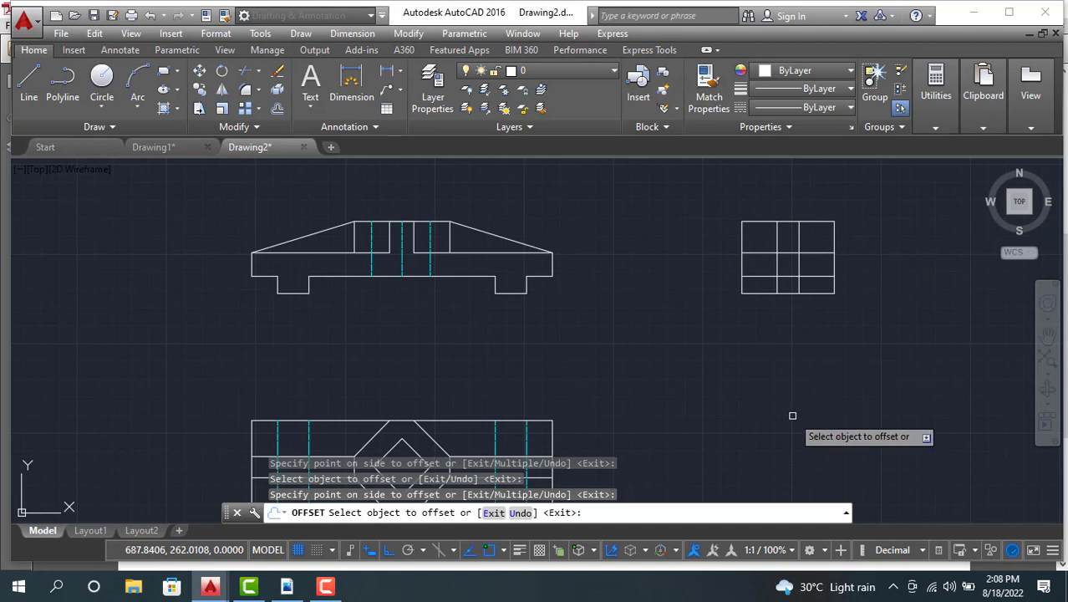
pyautogui.press('Escape')
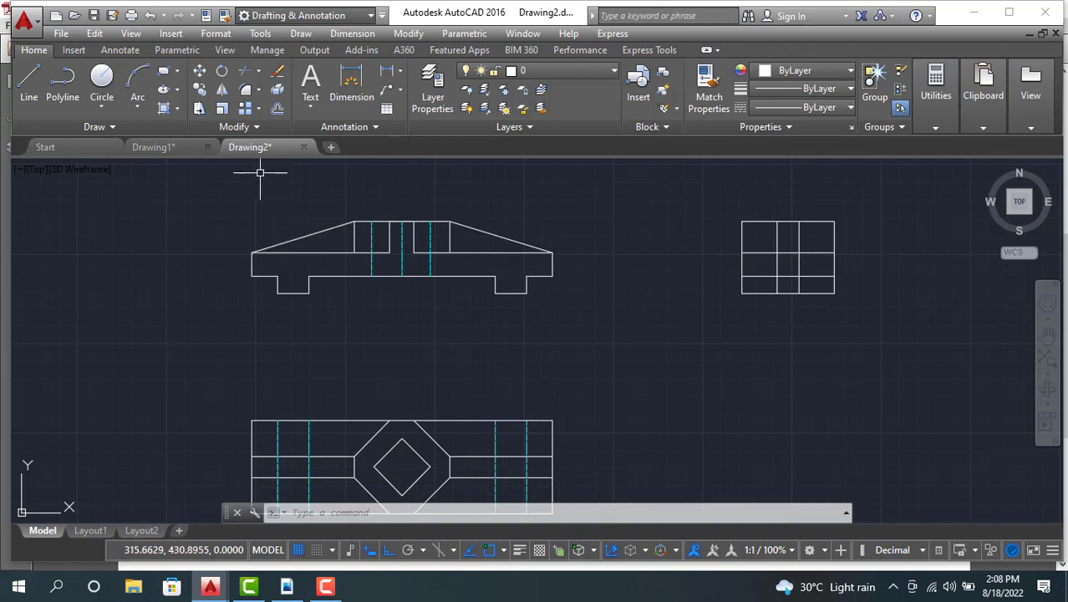
# Step: Check the side view in Drawing1, and in Drawing2 trim the two rib lines out of the side view's 16-high base band
pyautogui.click(180, 147)
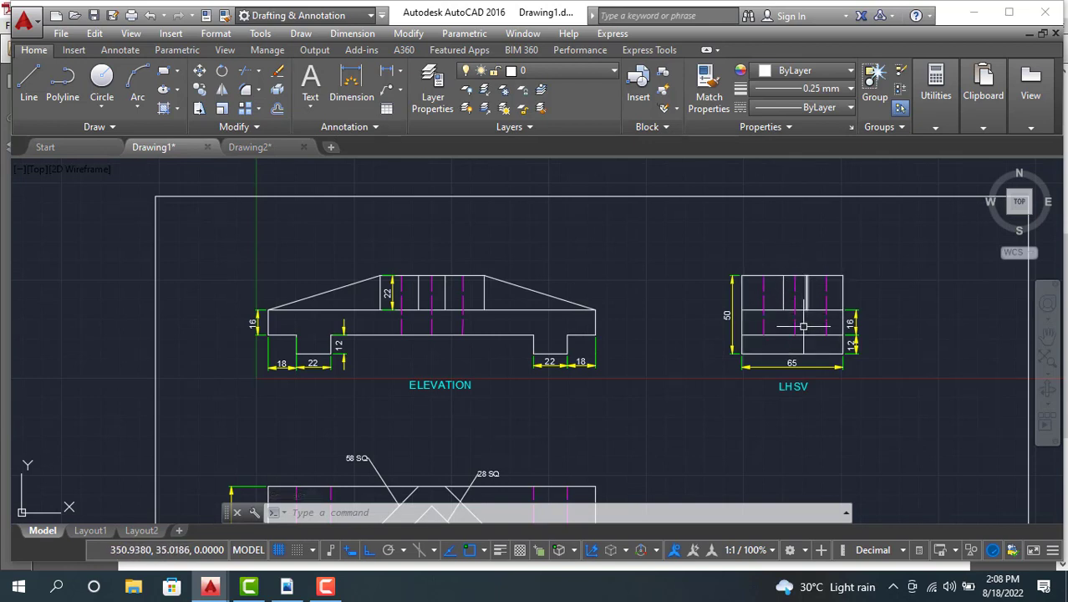
pyautogui.click(250, 149)
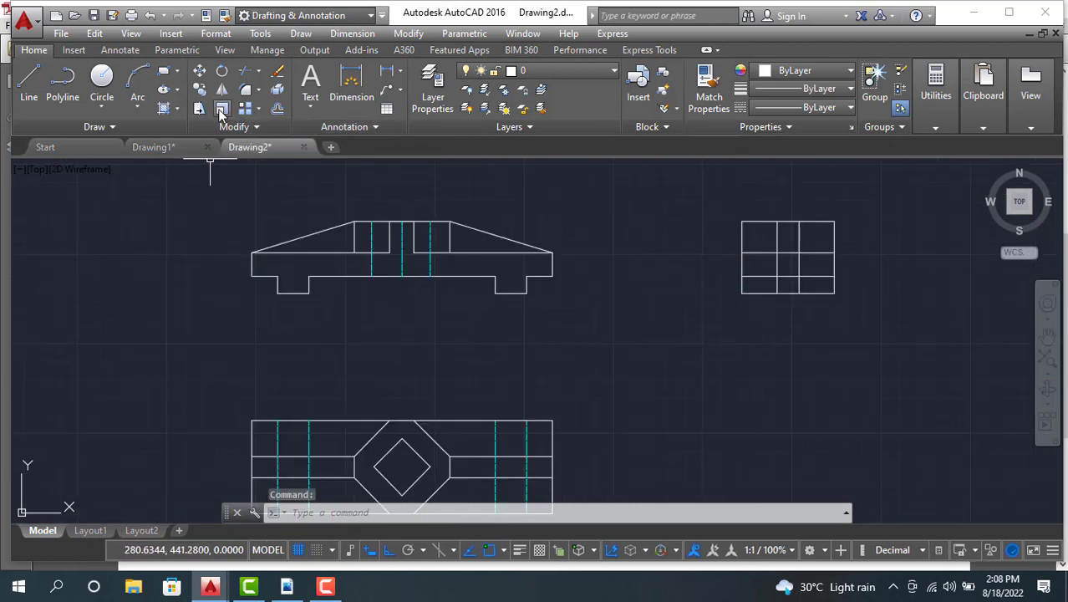
pyautogui.click(248, 74)
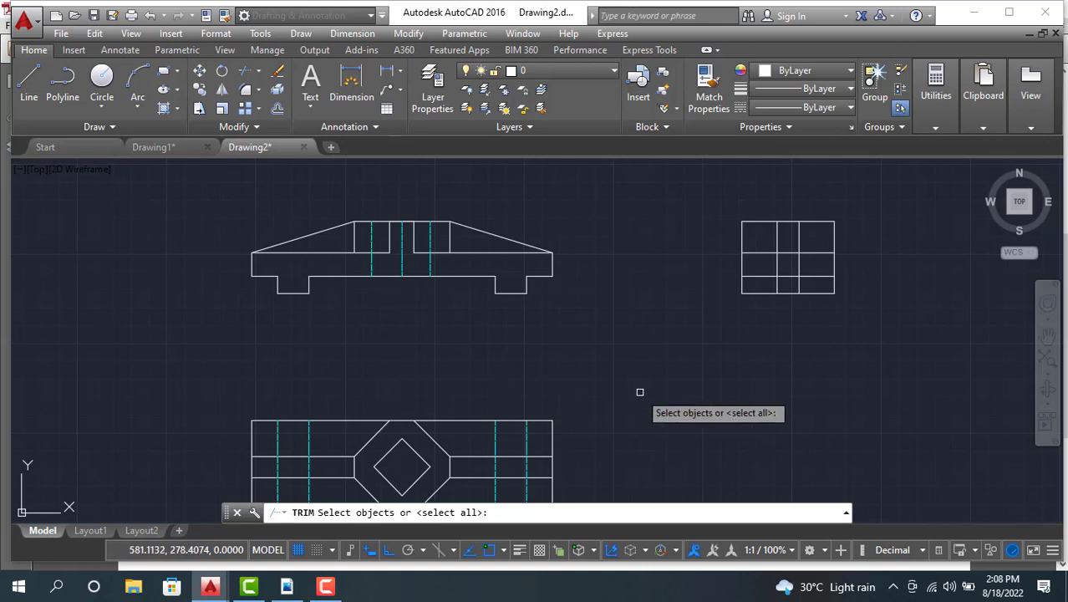
pyautogui.press('Return')
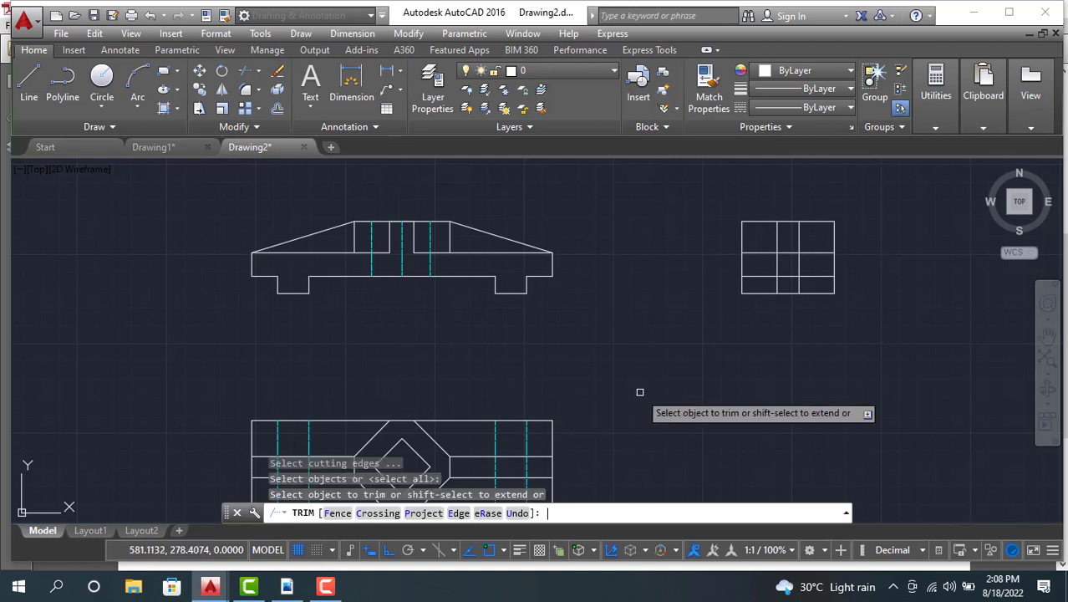
pyautogui.click(798, 266)
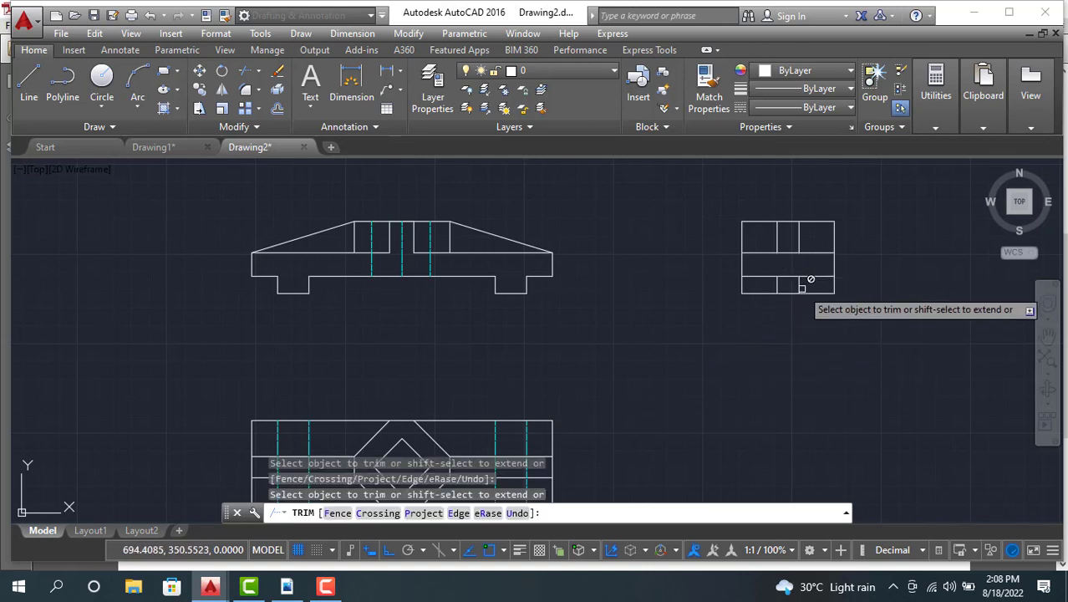
pyautogui.click(798, 285)
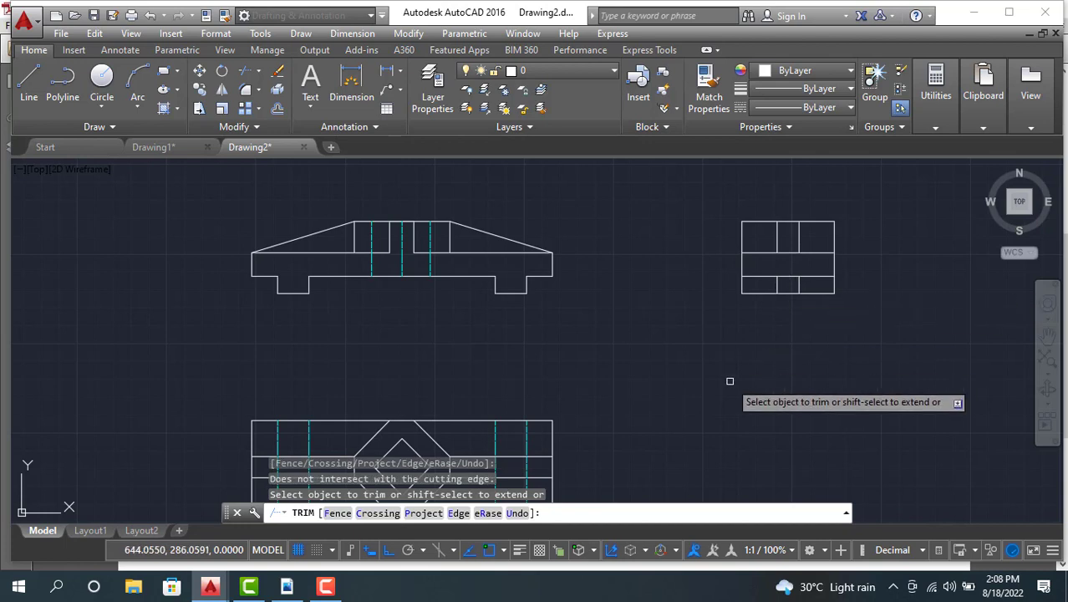
pyautogui.press('Escape')
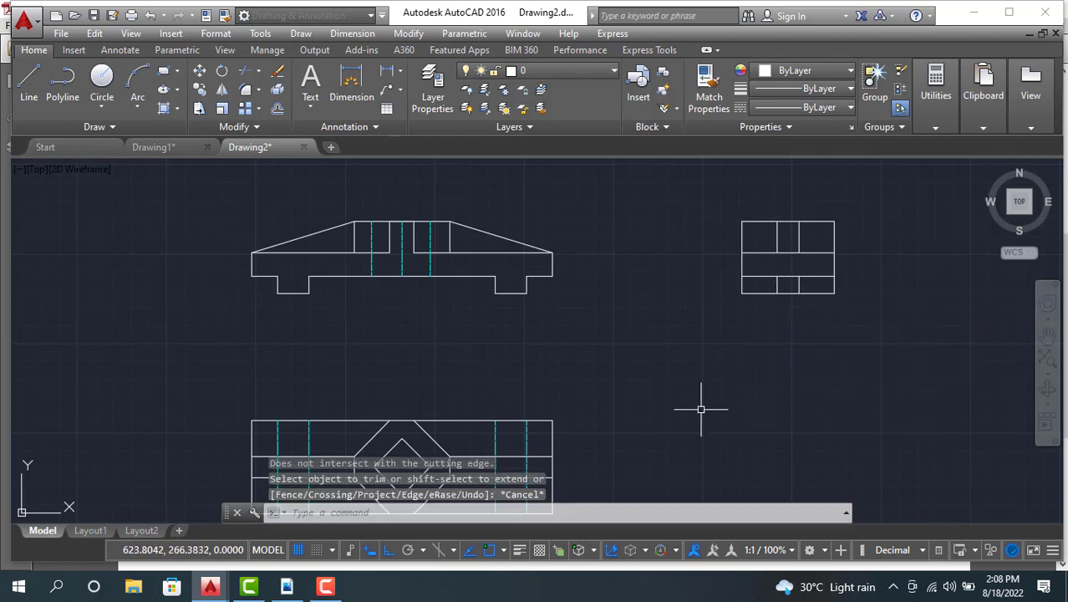
# Step: Delete the two leftover vertical segments in the side view's lowest band
pyautogui.click(777, 285)
pyautogui.click(800, 284)
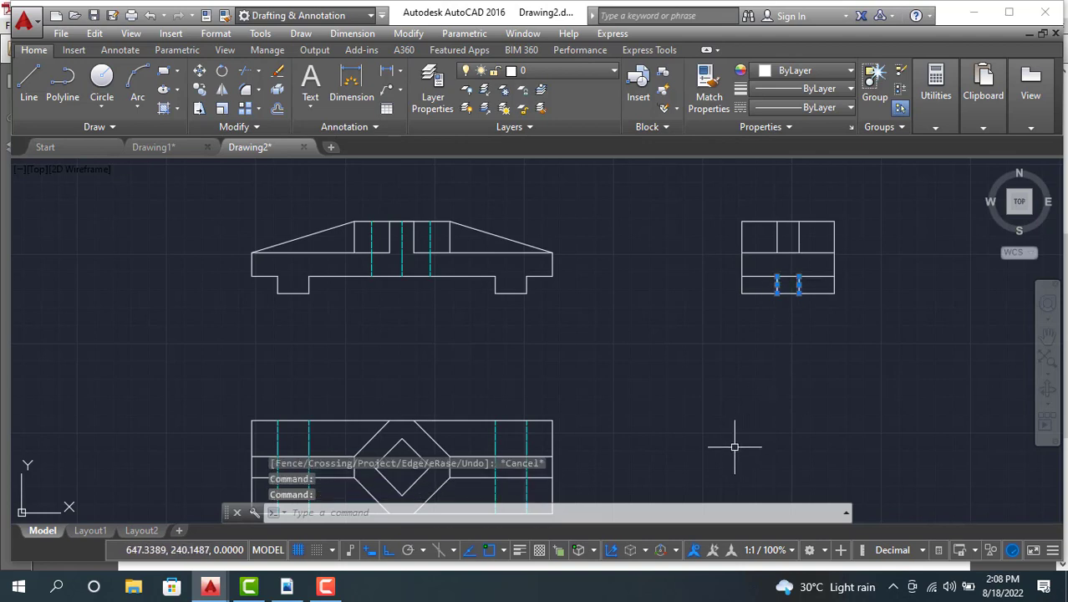
pyautogui.press('Delete')
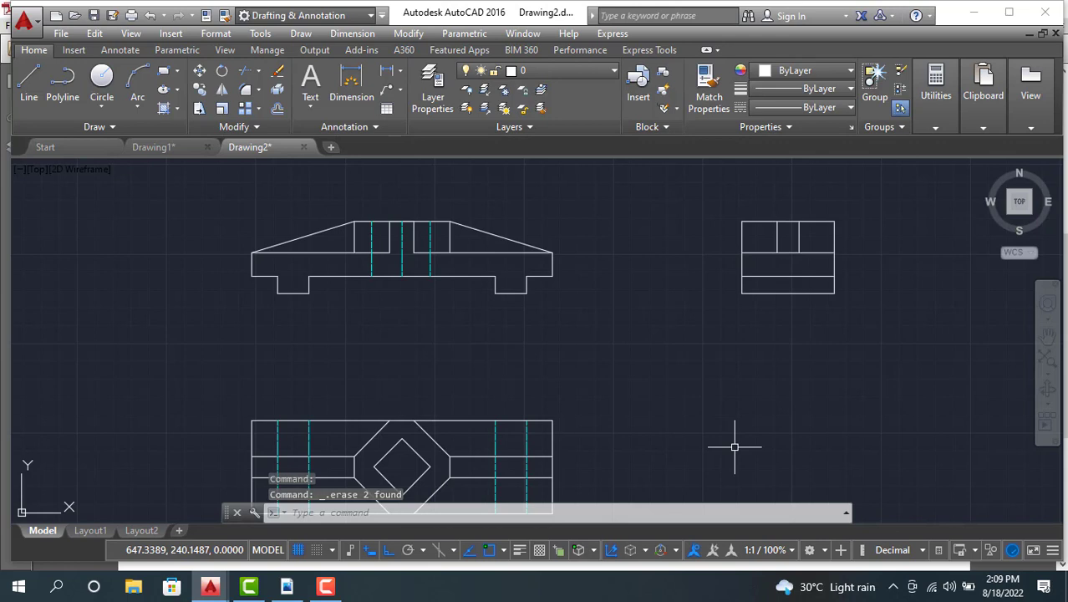
# Step: Draw a horizontal projection line from the plan's top-right corner rightward to beyond the side view's right edge
pyautogui.moveTo(727, 441); pyautogui.dragTo(730, 421, button='middle')
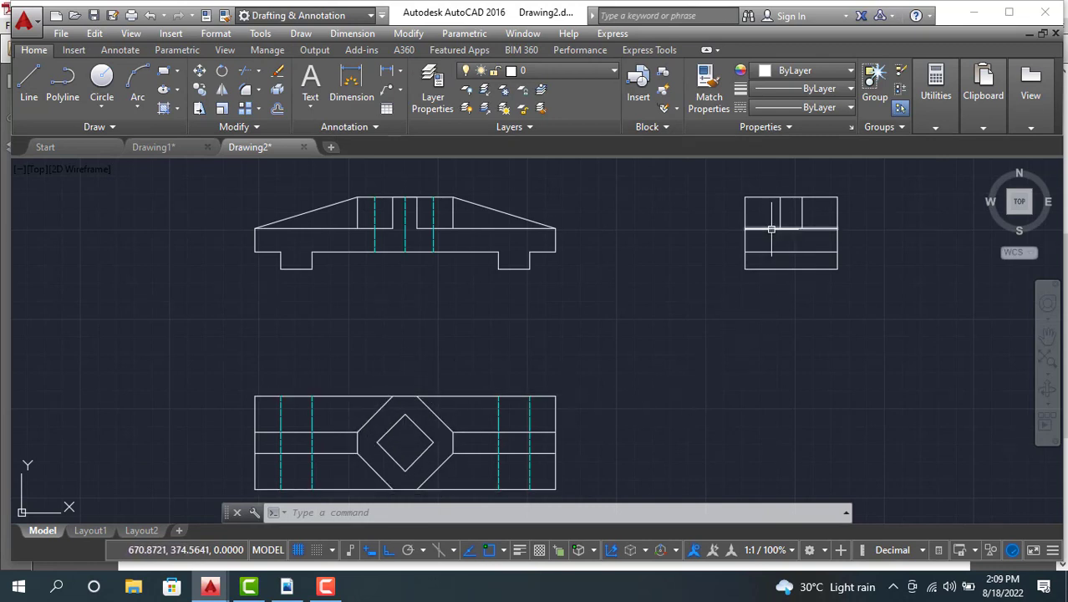
pyautogui.moveTo(771, 229)
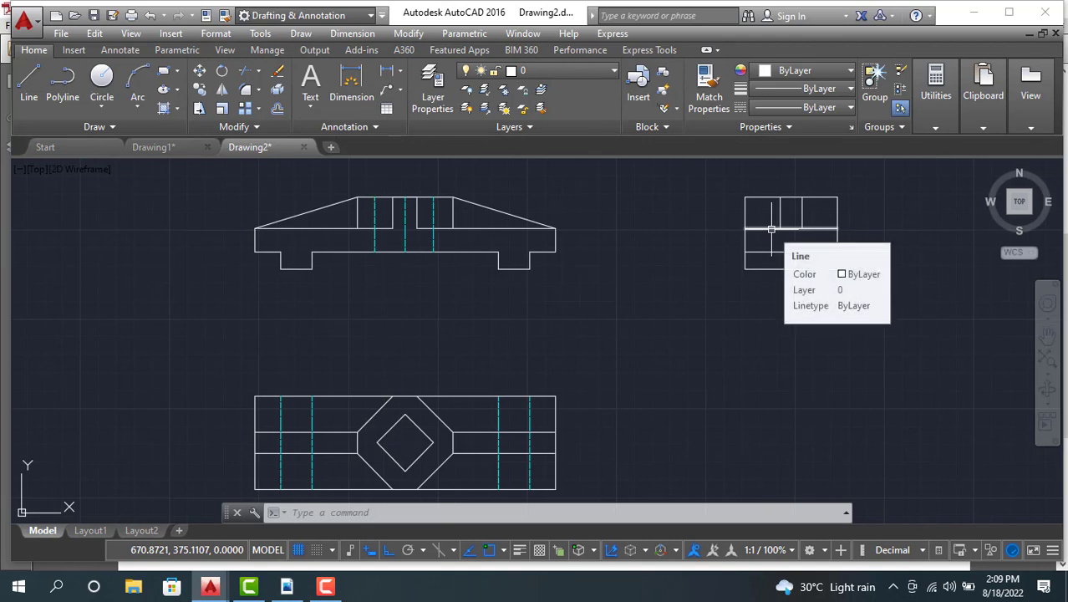
pyautogui.click(29, 99)
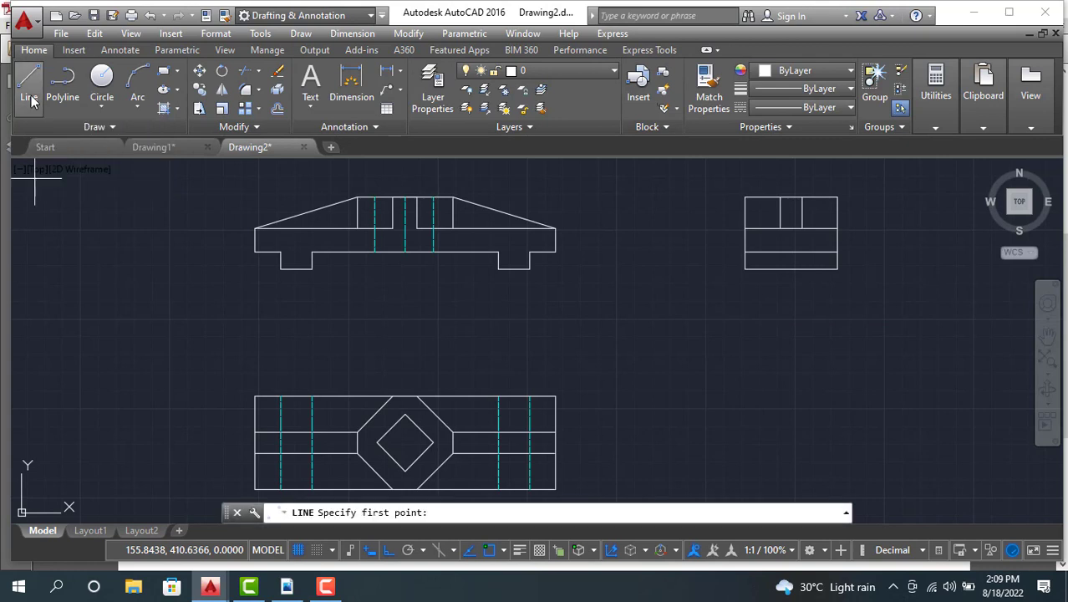
pyautogui.click(555, 395)
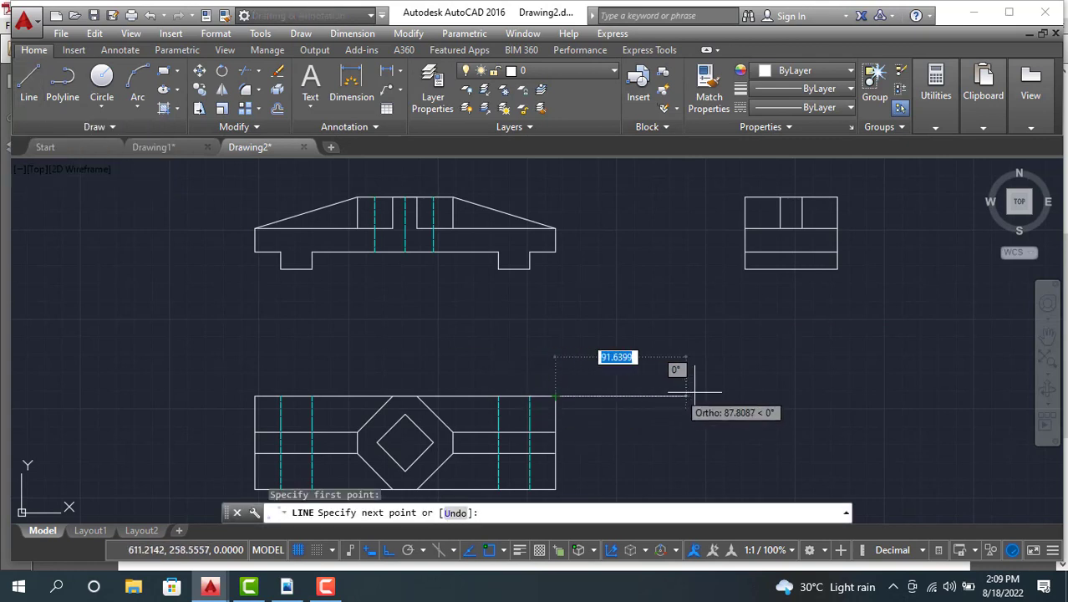
pyautogui.click(1021, 368)
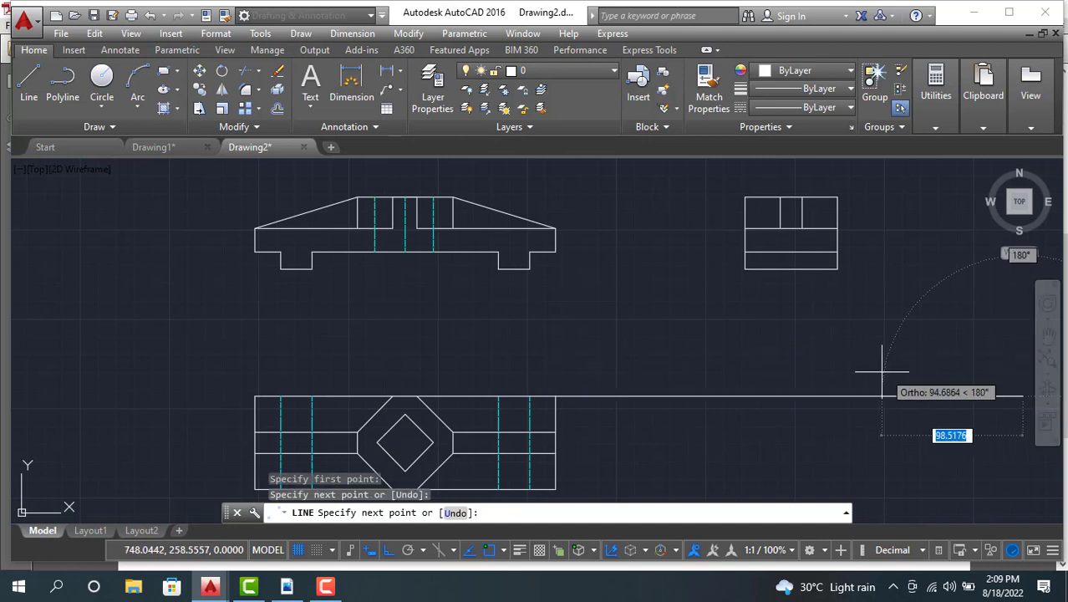
pyautogui.press('Escape')
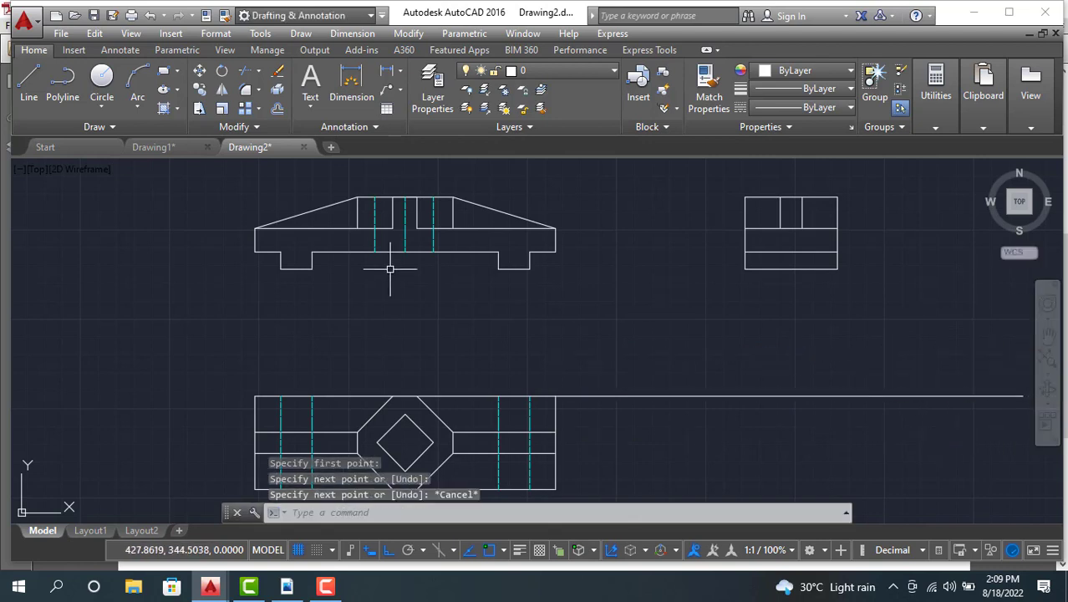
# Step: Draw a vertical projection line from the side view's bottom-left corner down to below the level of the plan
pyautogui.click(28, 83)
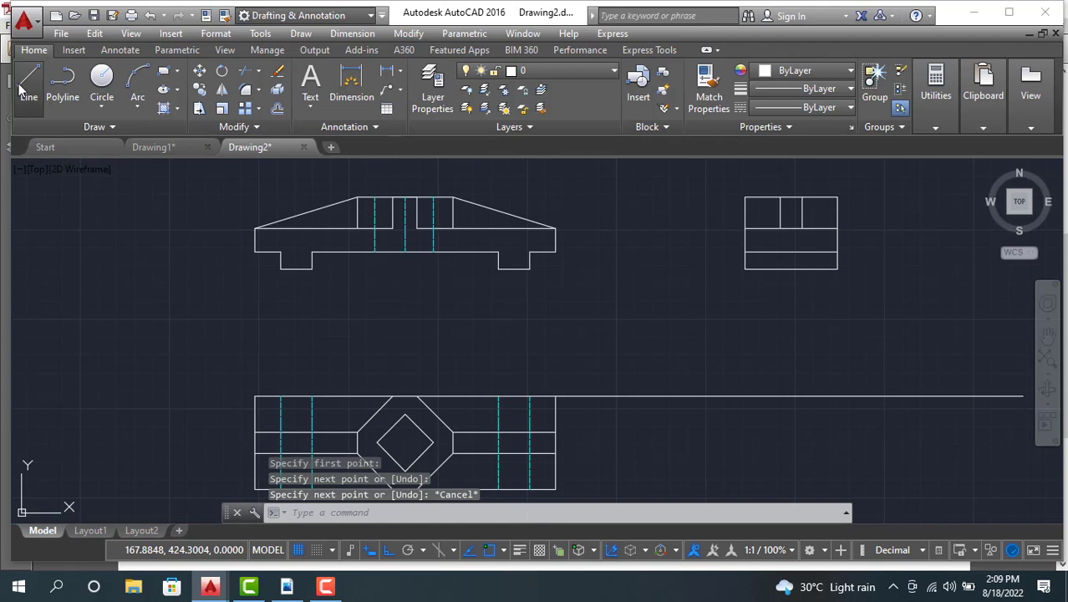
pyautogui.click(745, 269)
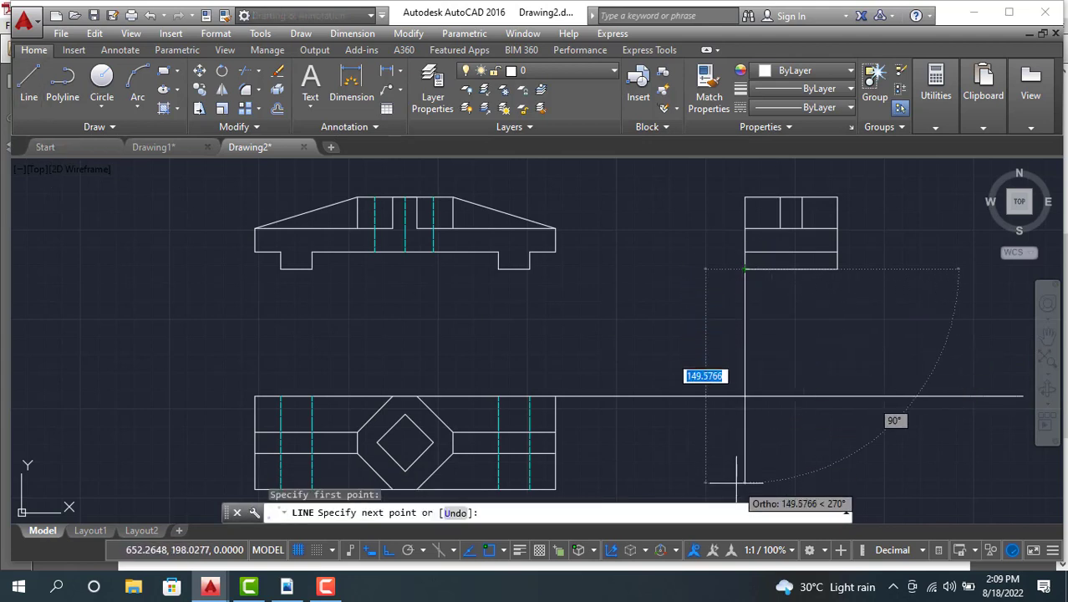
pyautogui.moveTo(736, 482); pyautogui.dragTo(734, 399, button='middle')
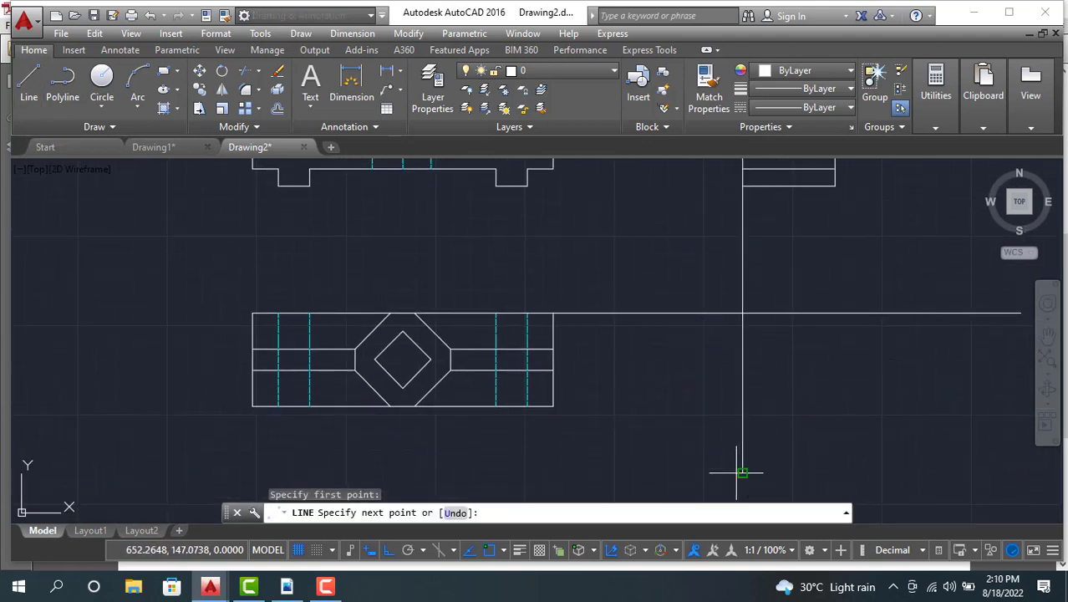
pyautogui.press('Escape')
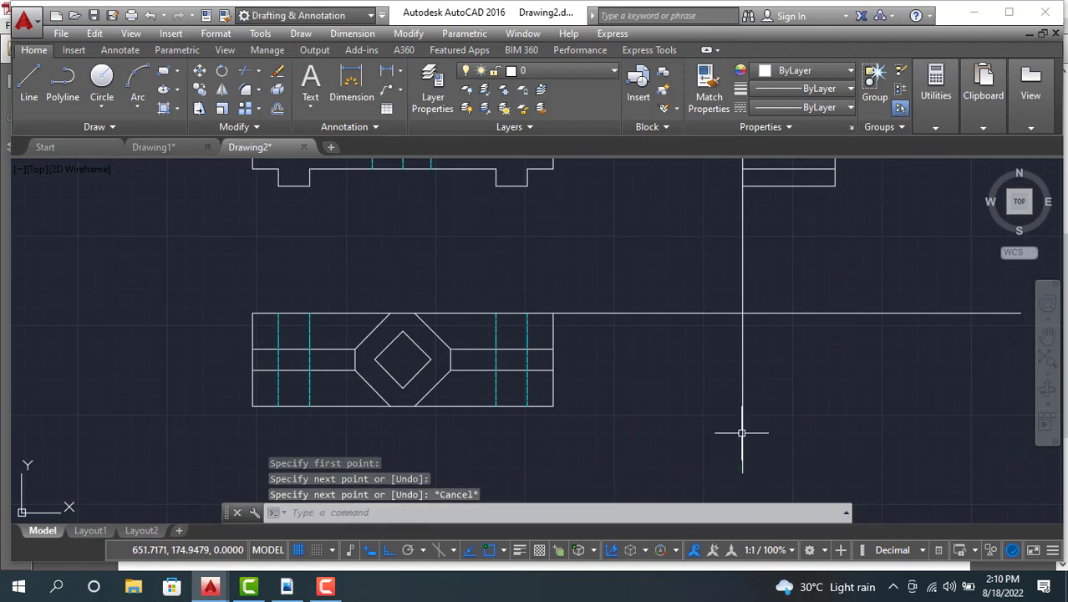
# Step: With Ortho off, draw a 150-long mitre line at 45° down and rightward from the intersection of the two projection lines
pyautogui.moveTo(636, 441); pyautogui.dragTo(586, 467, button='middle')
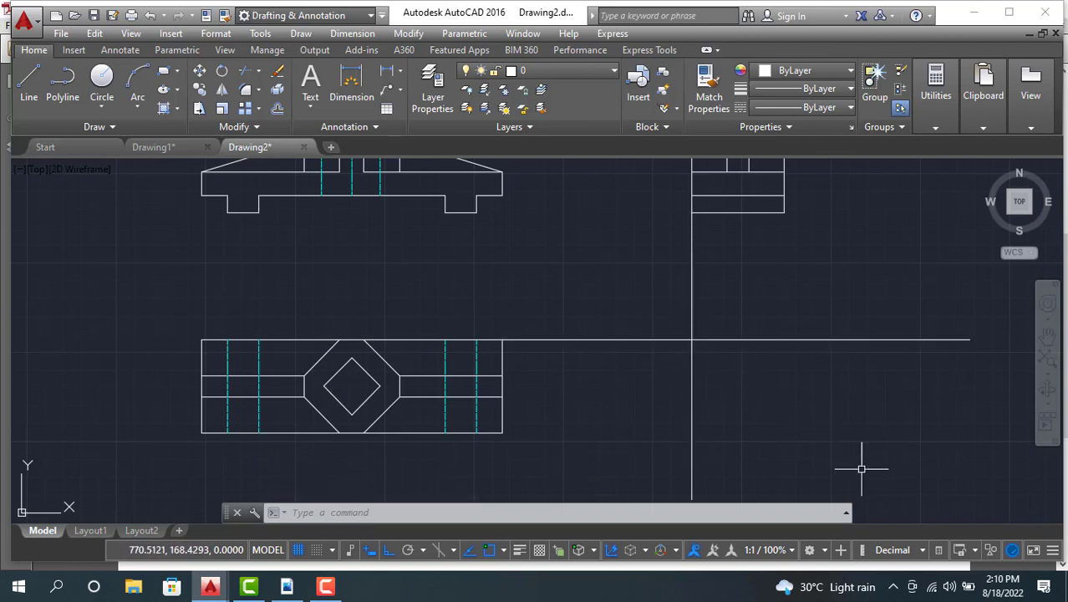
pyautogui.click(28, 83)
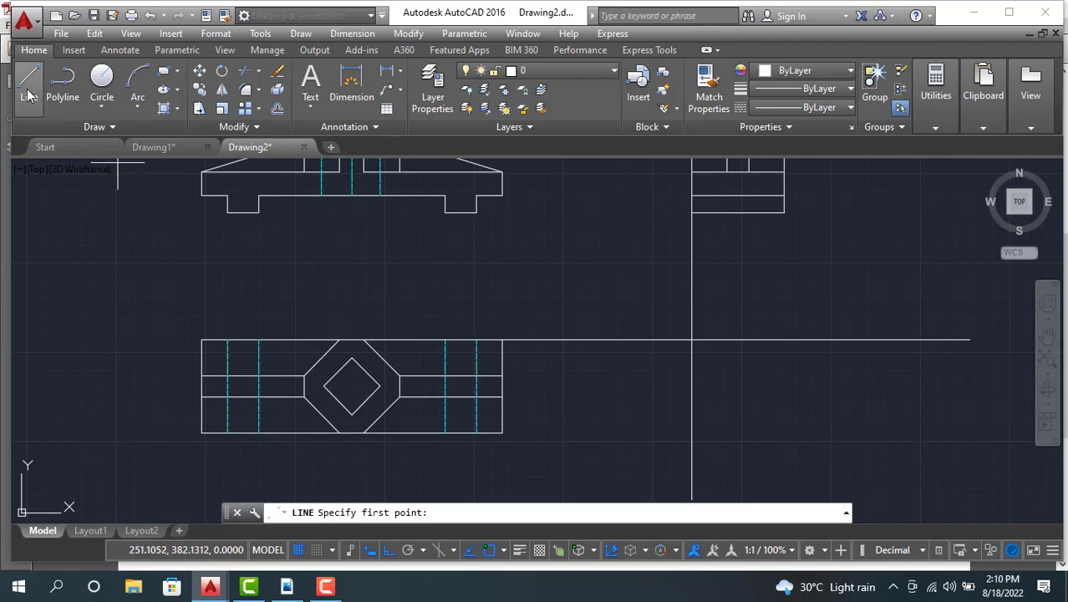
pyautogui.click(387, 551)
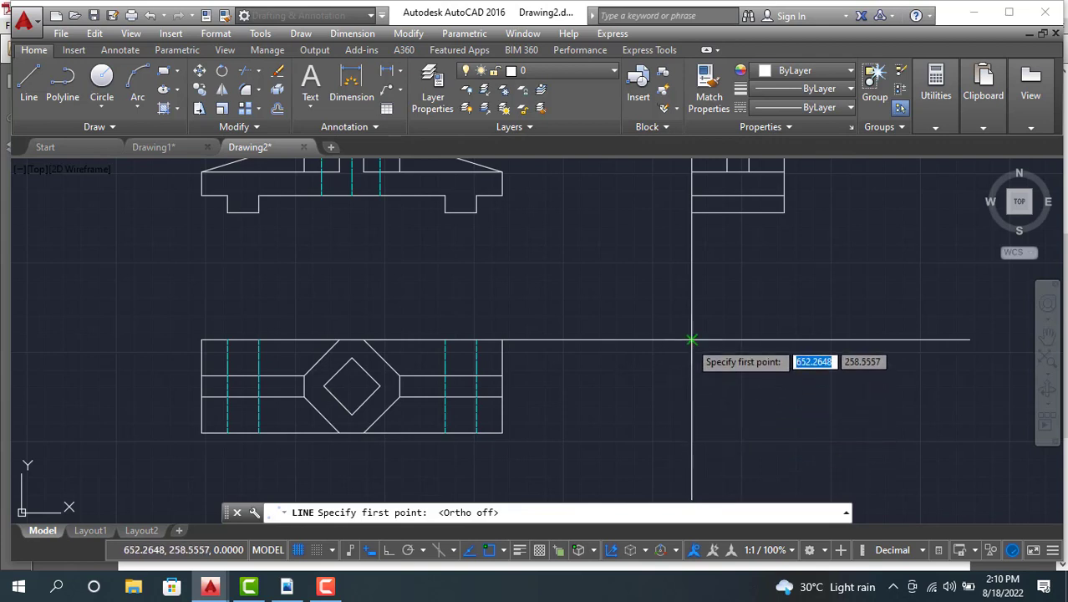
pyautogui.click(691, 339)
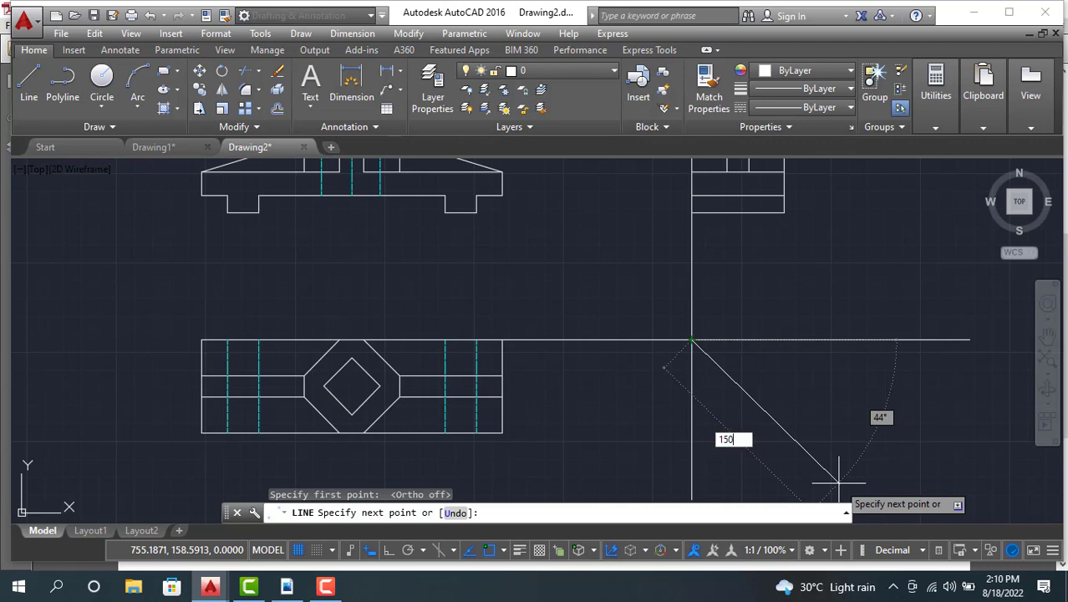
pyautogui.press('Tab')
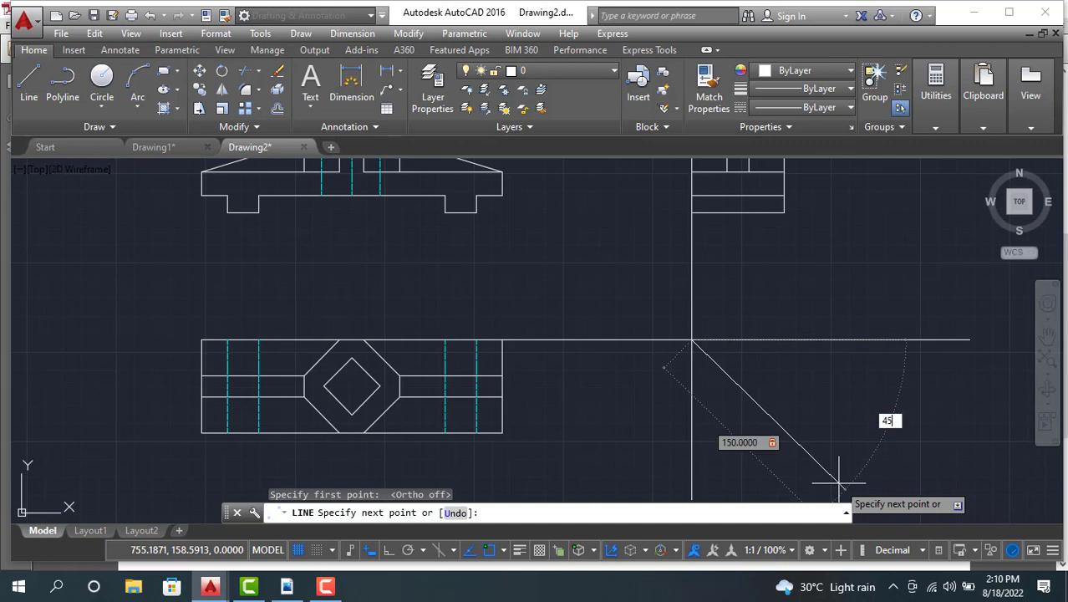
pyautogui.press('Return')
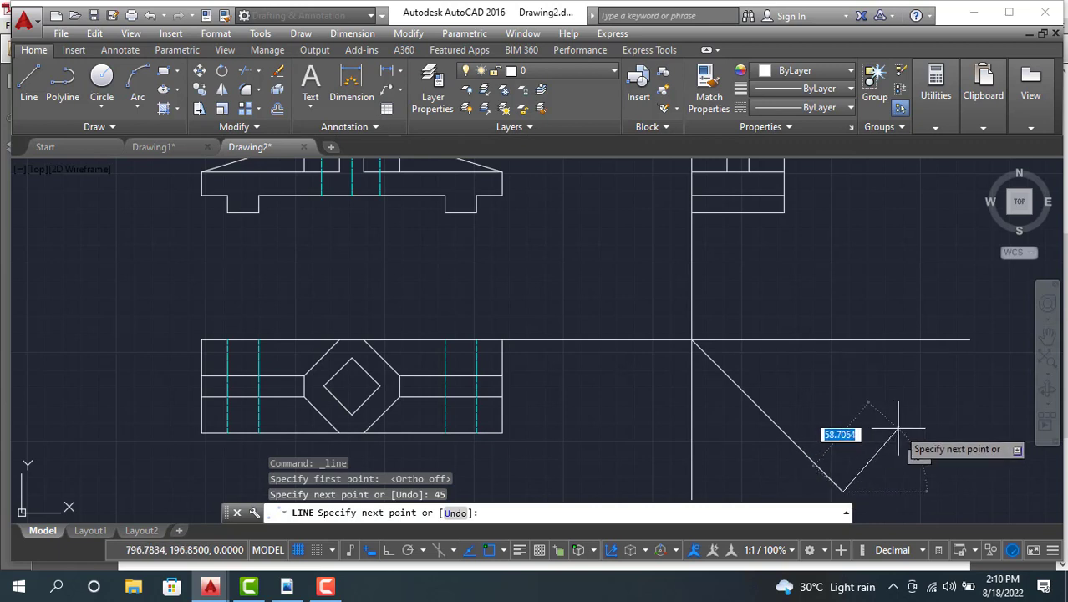
pyautogui.press('Escape')
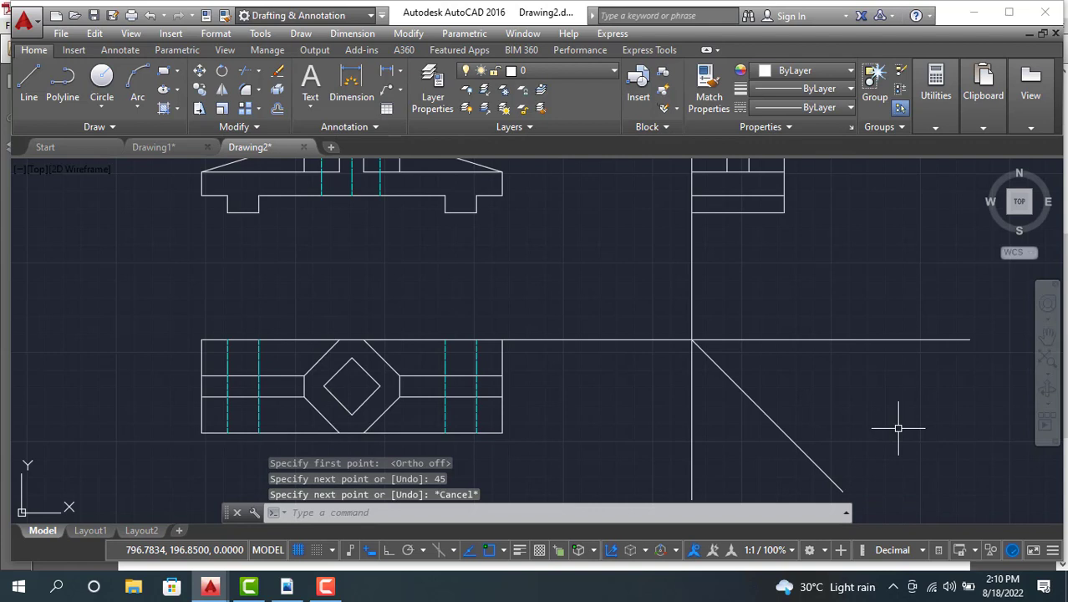
# Step: With Ortho on, project the plan diamond's top vertex from the 45° line vertically up to above the side view
pyautogui.moveTo(891, 299); pyautogui.dragTo(855, 343, button='middle')
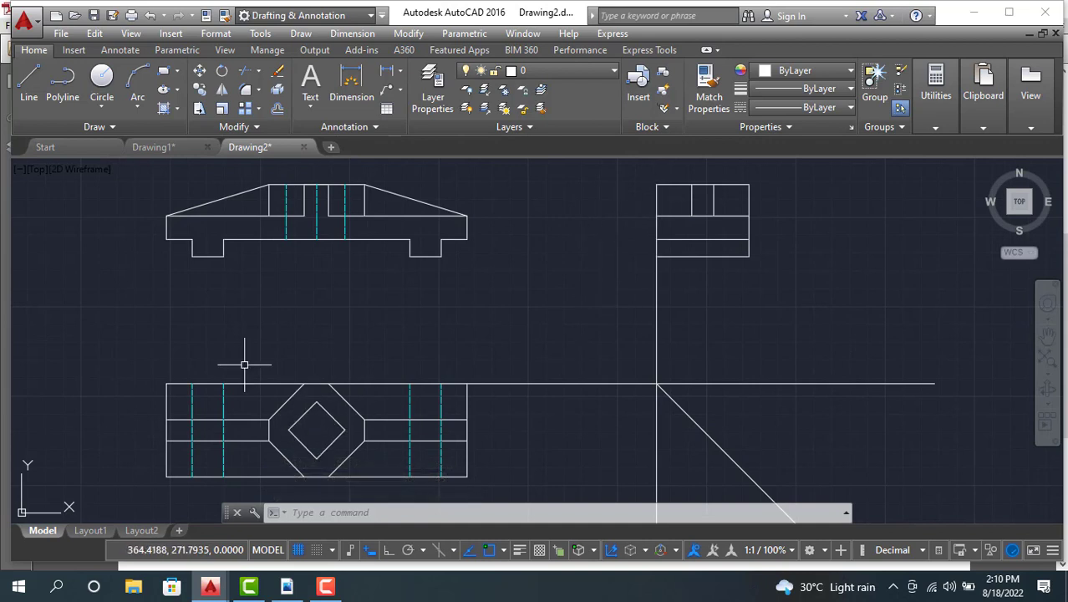
pyautogui.click(28, 84)
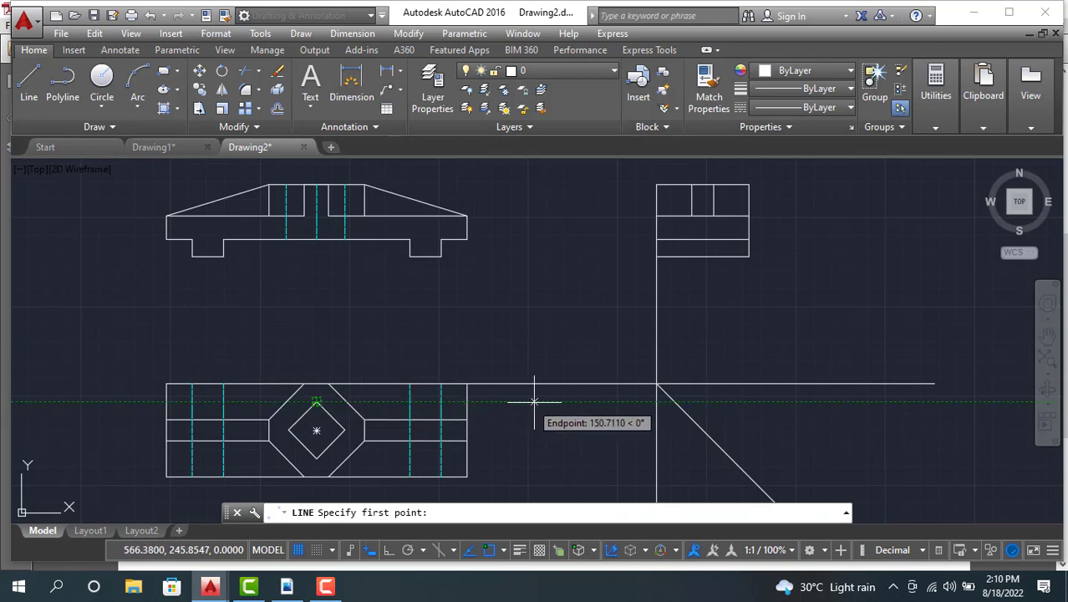
pyautogui.click(672, 401)
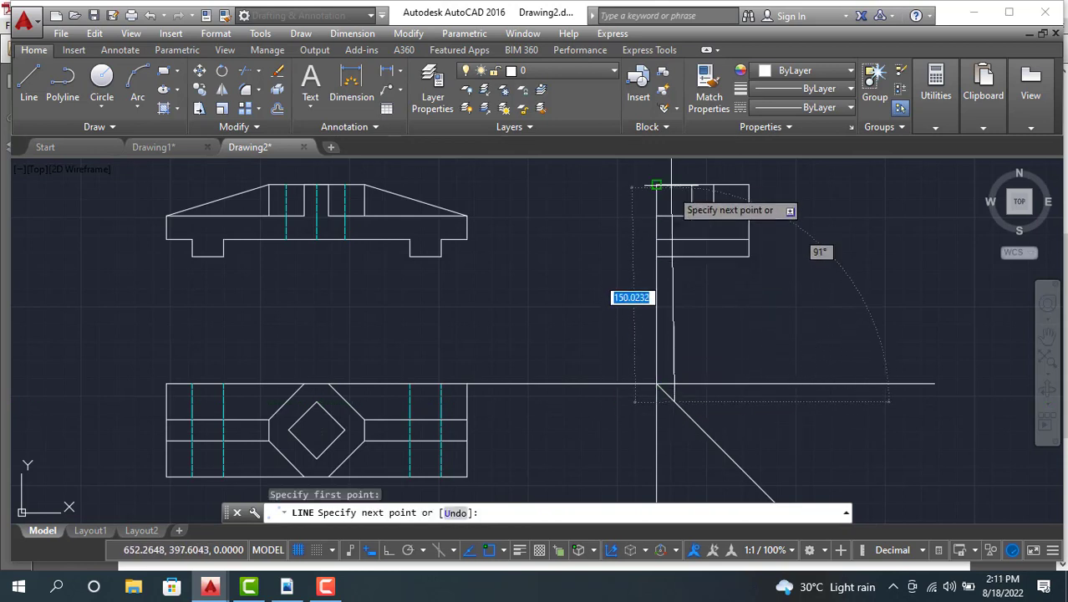
pyautogui.click(390, 549)
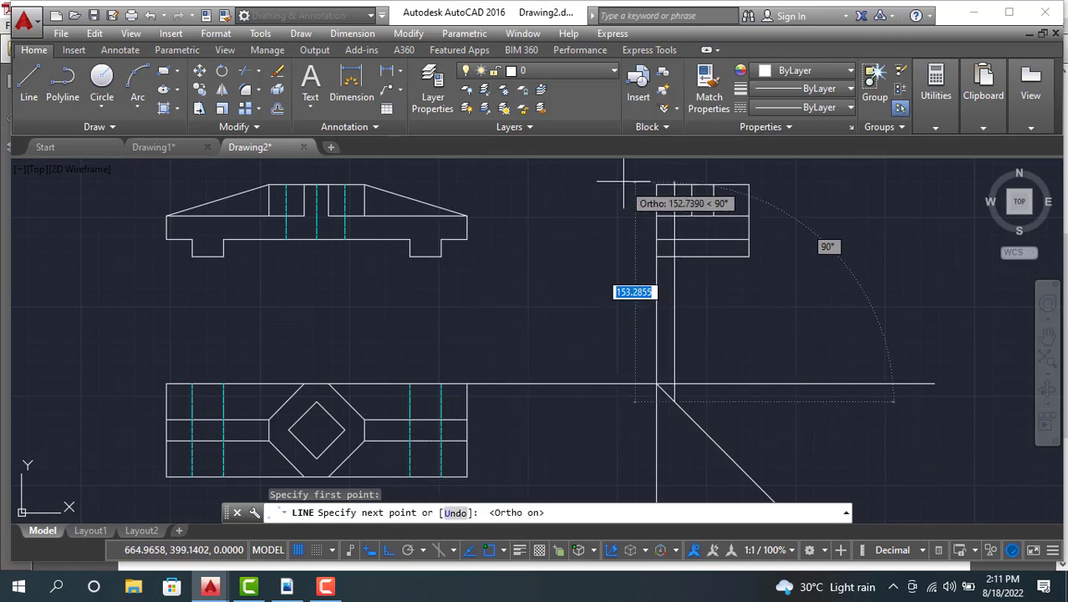
pyautogui.click(666, 168)
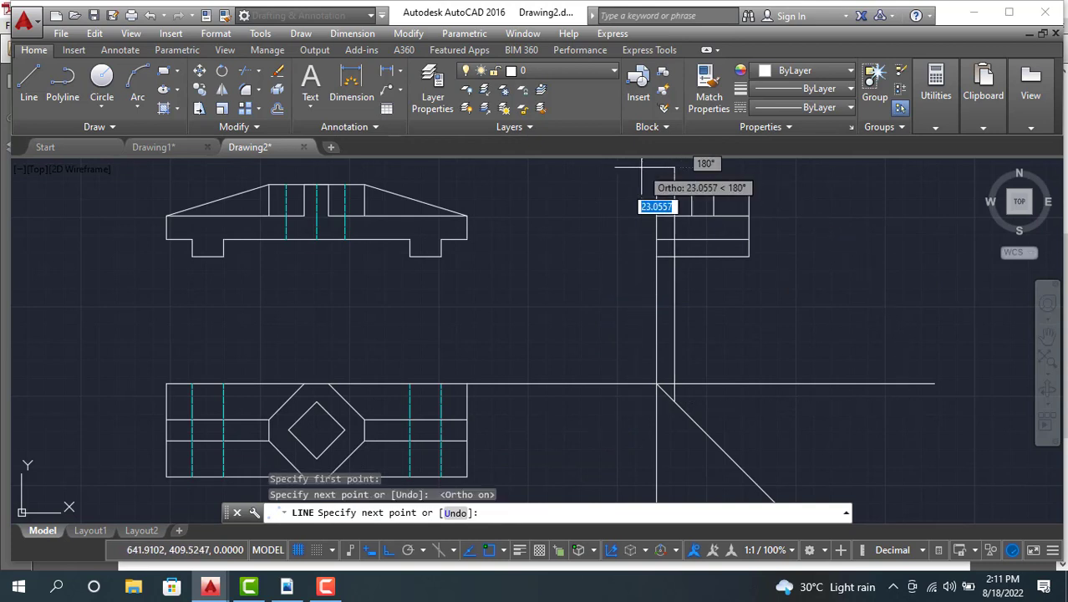
pyautogui.press('Escape')
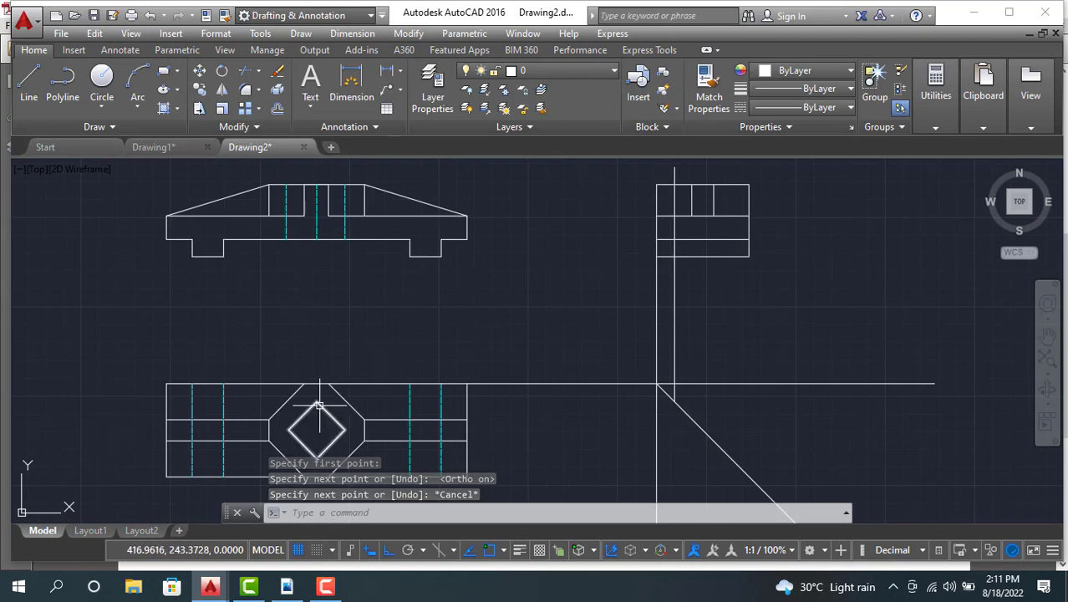
# Step: Project the plan diamond's left vertex level from the 45° line vertically up to above the side view
pyautogui.click(29, 84)
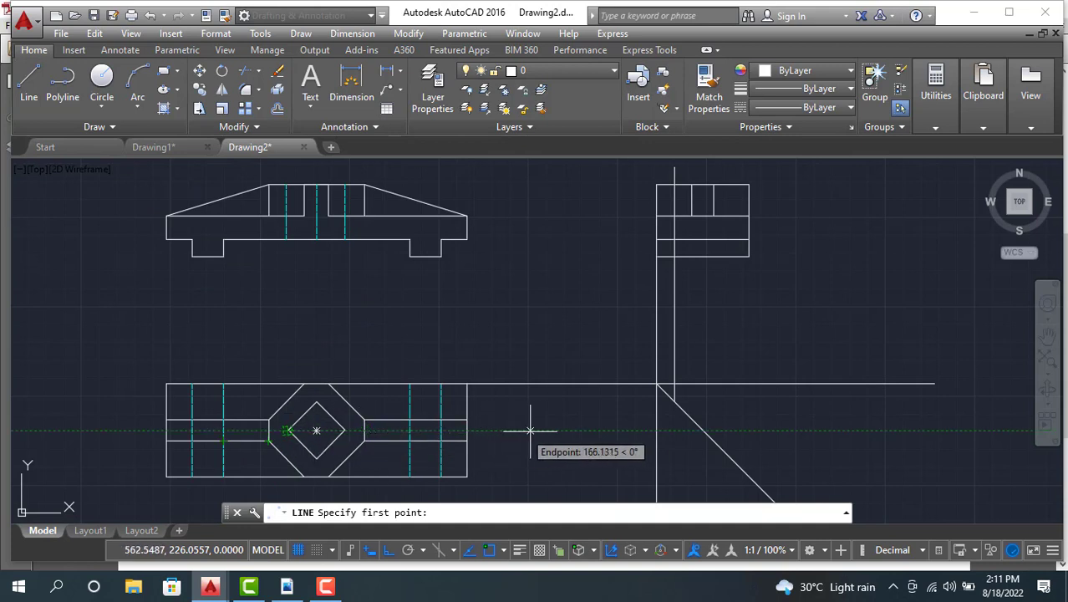
pyautogui.click(703, 431)
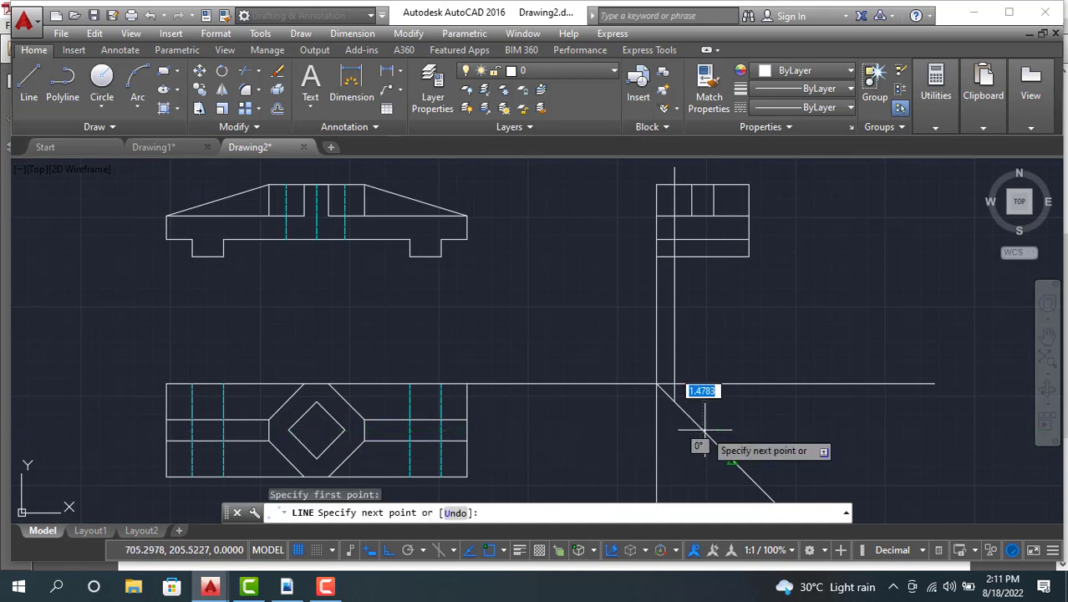
pyautogui.click(701, 159)
pyautogui.press('Escape')
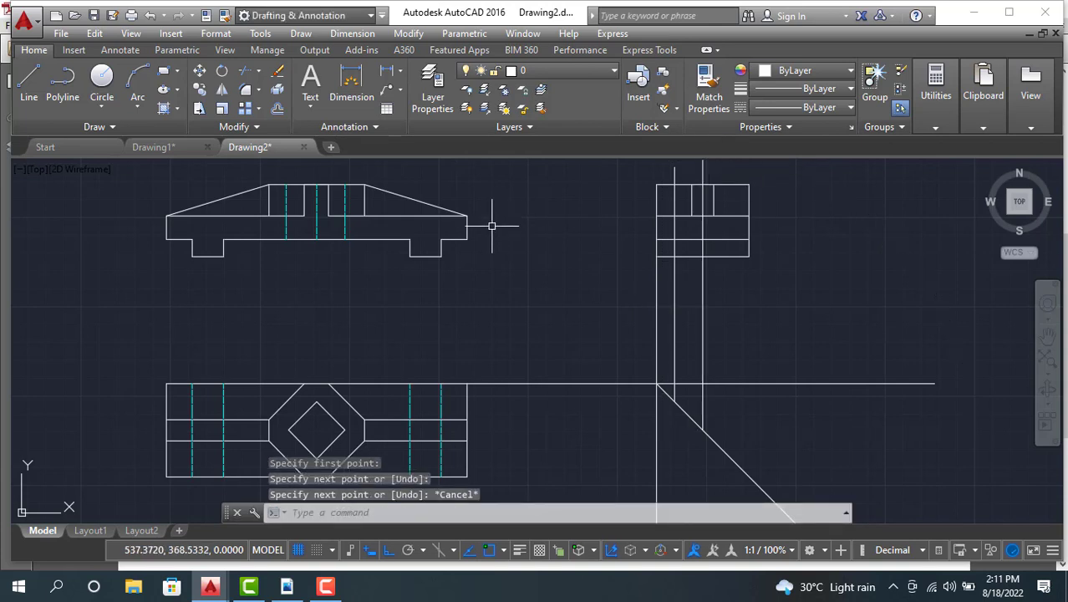
# Step: Project the plan diamond's bottom vertex from the 45° line vertically up to above the side view
pyautogui.moveTo(359, 423); pyautogui.dragTo(352, 389, button='middle')
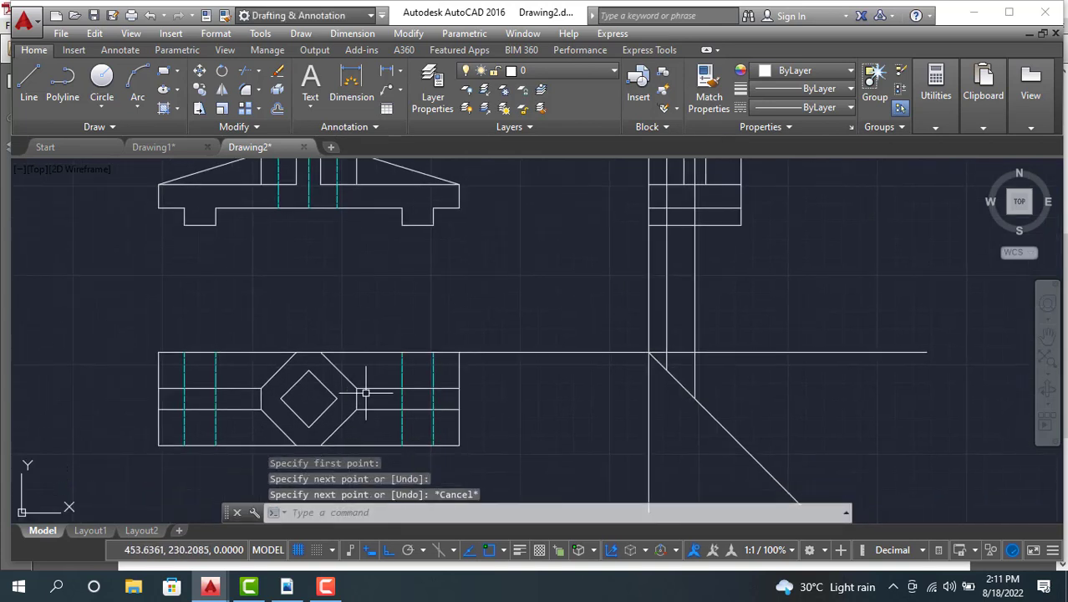
pyautogui.scroll(-2, 411, 357)
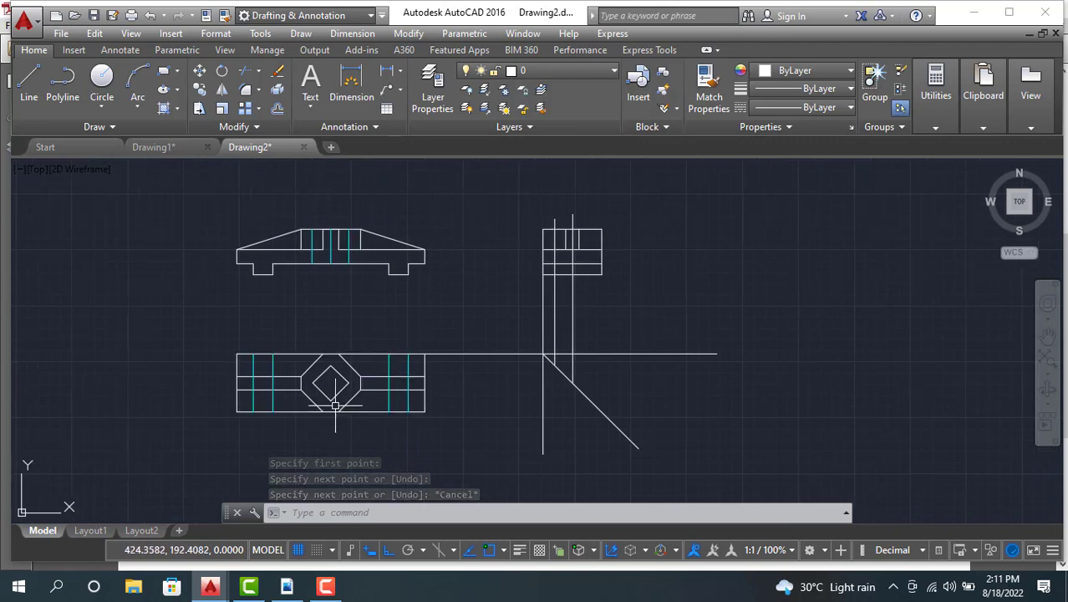
pyautogui.click(28, 82)
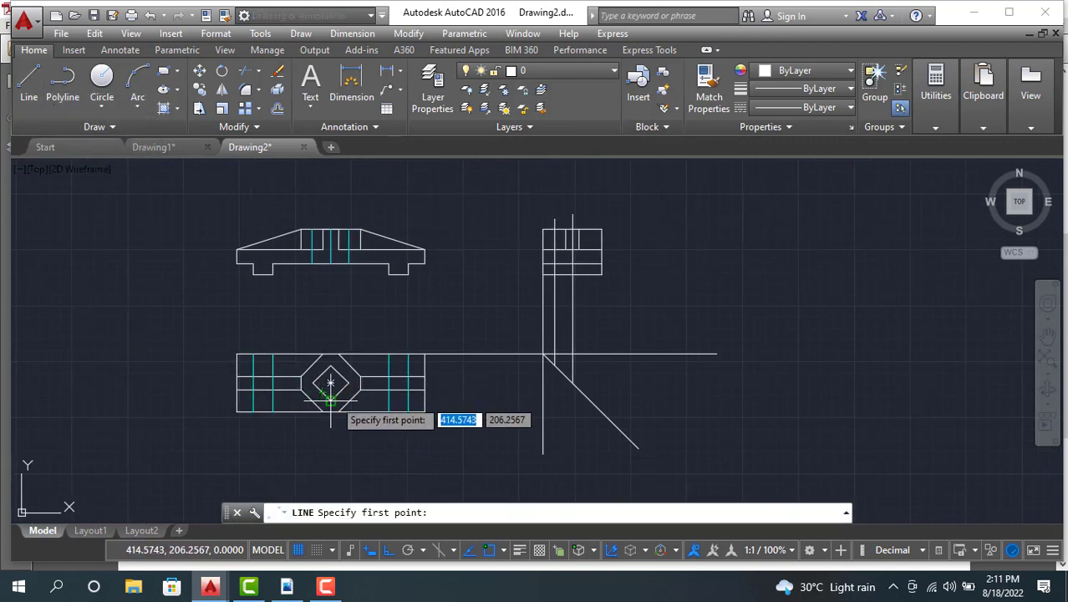
pyautogui.click(590, 400)
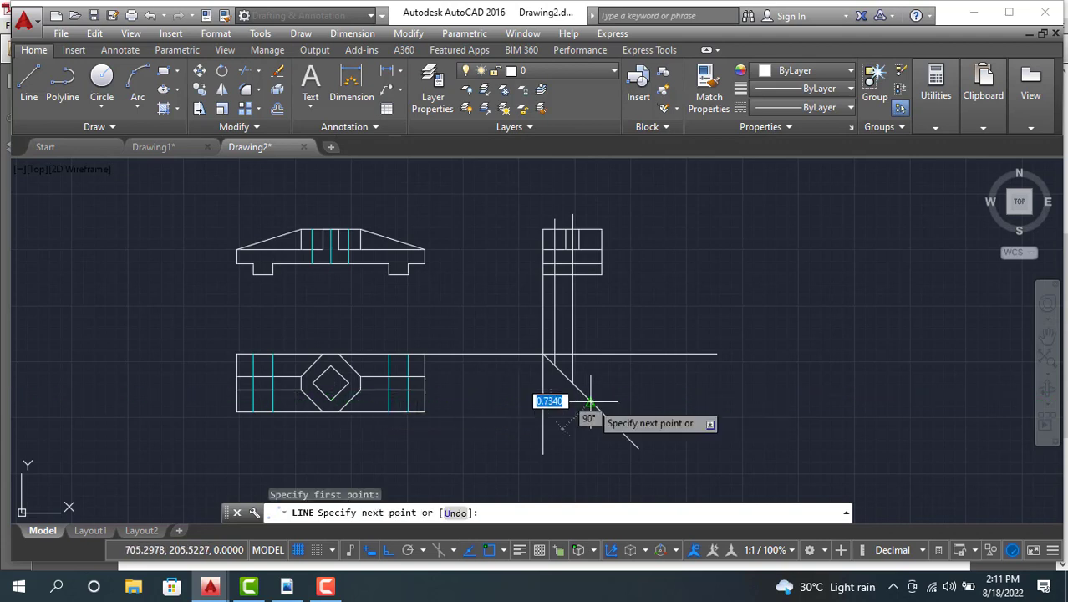
pyautogui.click(587, 199)
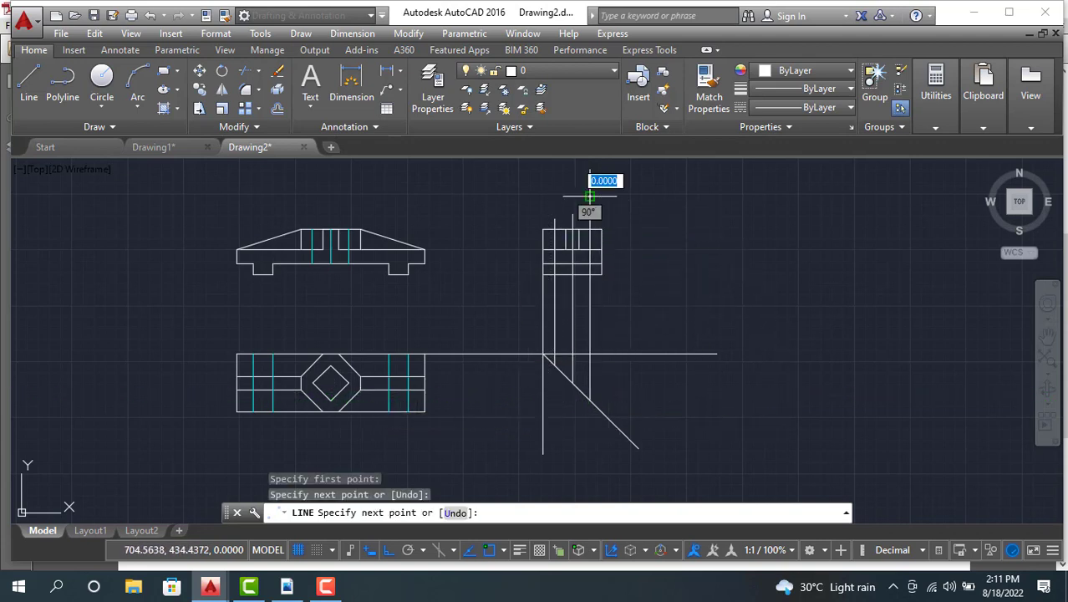
pyautogui.press('Escape')
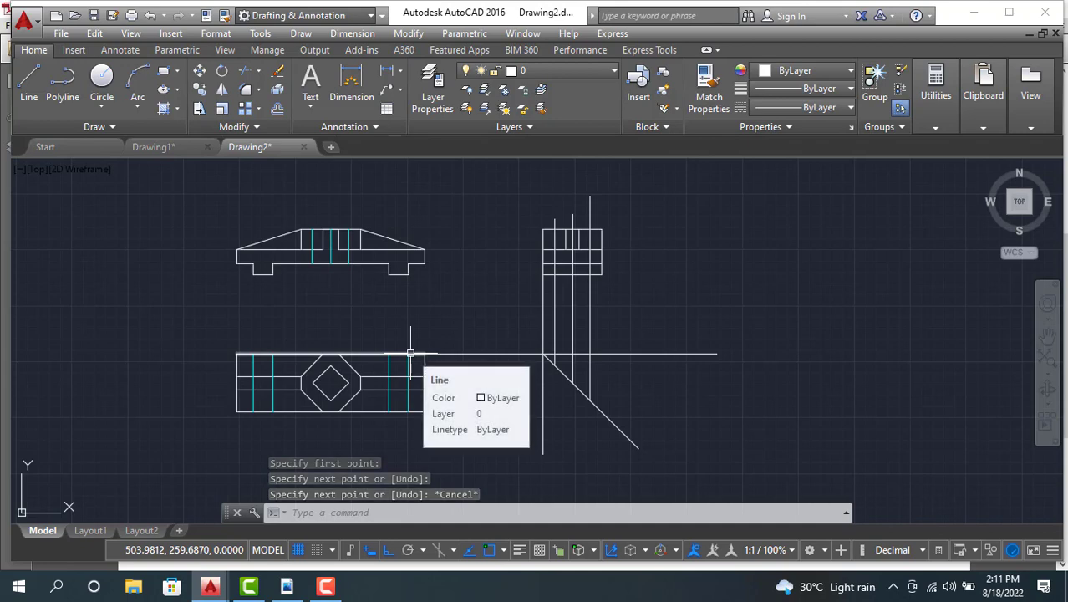
# Step: Trim the three diamond projection lines between the side view's bottom edge and the horizontal projection line
pyautogui.scroll(3, 410, 346)
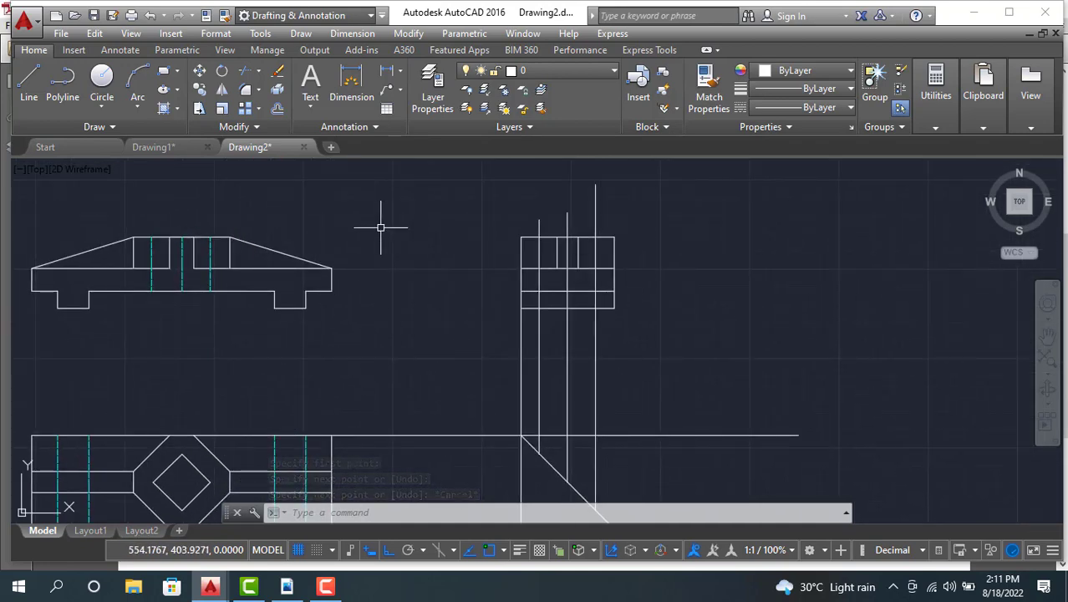
pyautogui.click(244, 73)
pyautogui.press('Return')
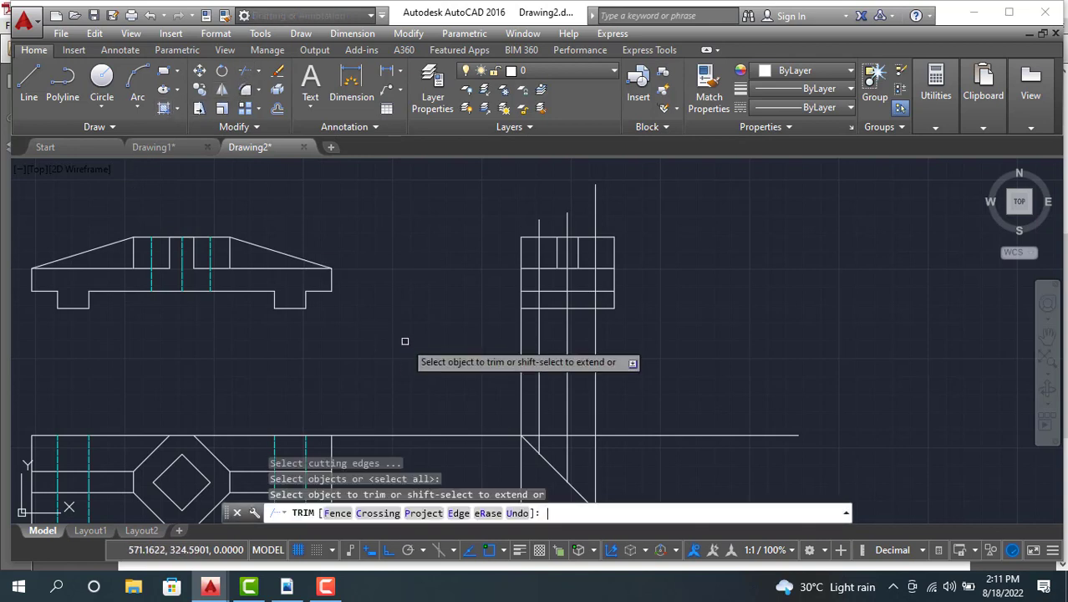
pyautogui.click(538, 348)
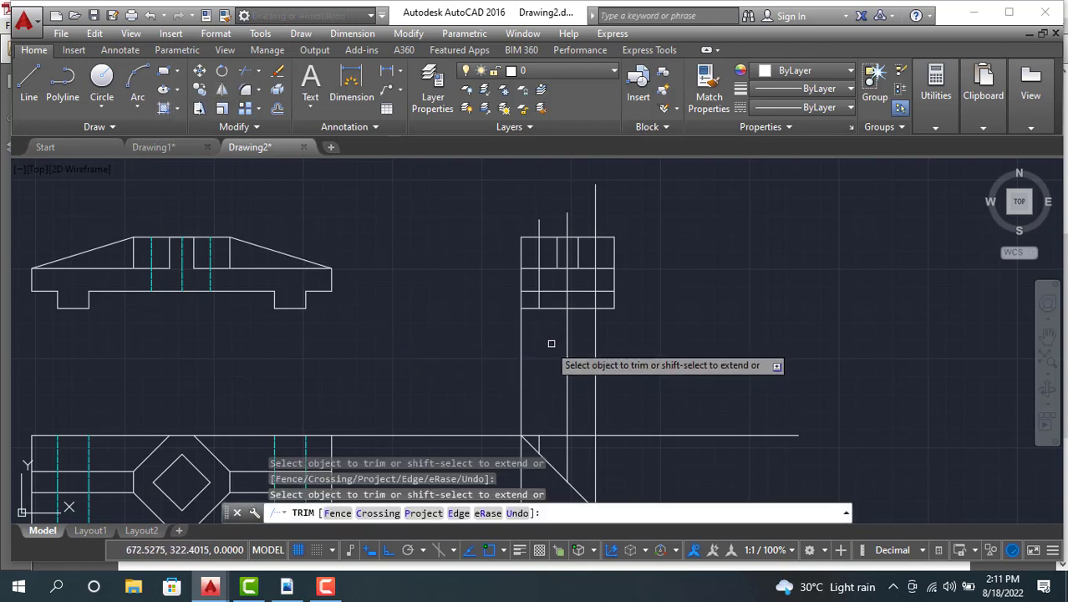
pyautogui.click(567, 345)
pyautogui.click(595, 335)
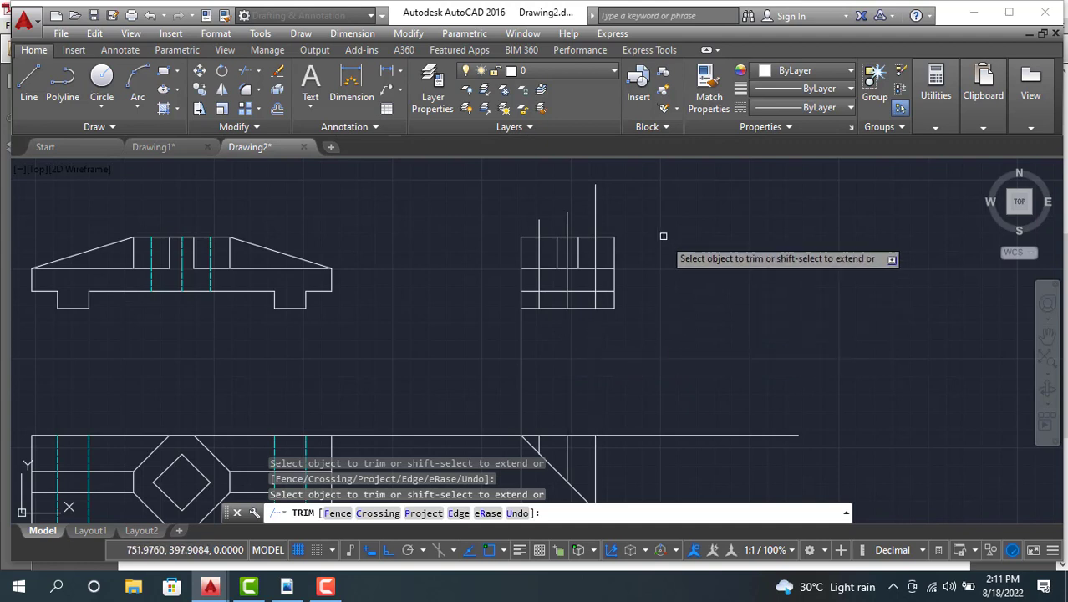
pyautogui.click(607, 203)
pyautogui.press('Escape')
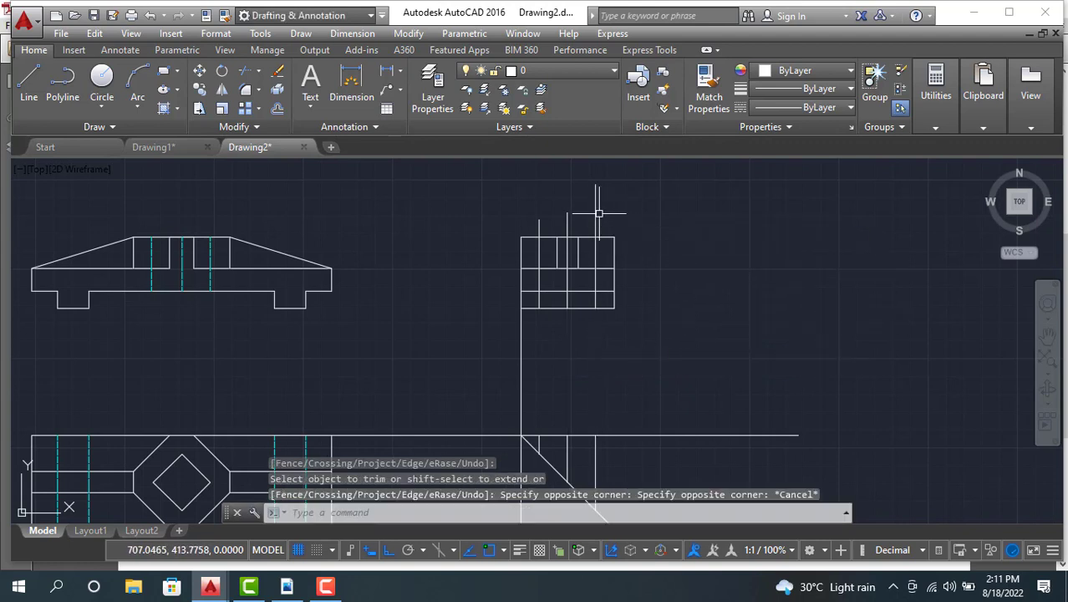
pyautogui.press('Return')
pyautogui.click(595, 217)
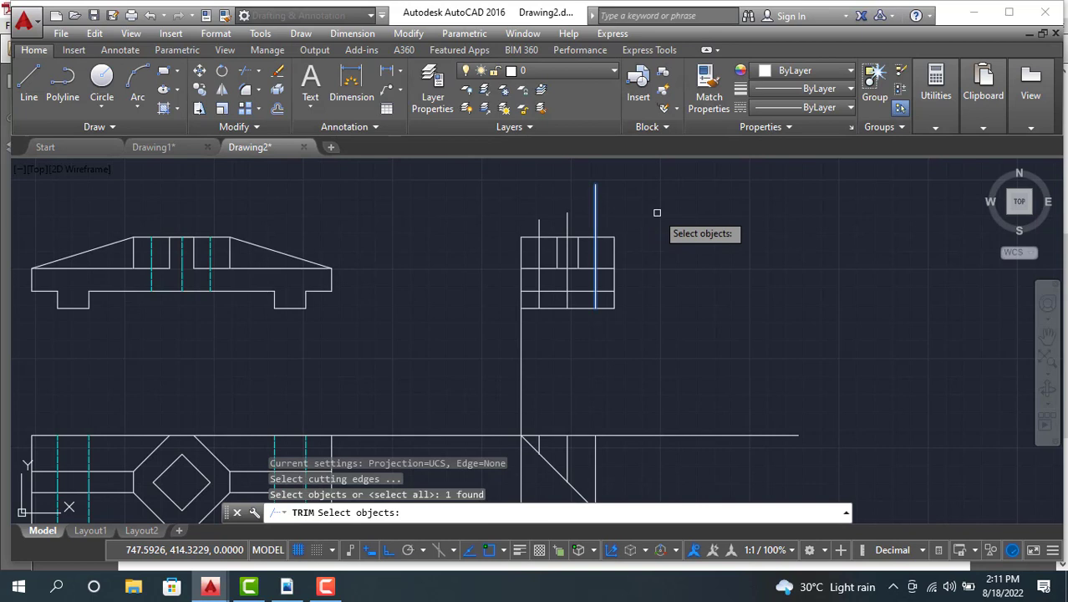
pyautogui.press('Escape')
# Step: Trim the three diamond projection lines' overhangs above the side view and their segments in its lowest band
pyautogui.press('Return')
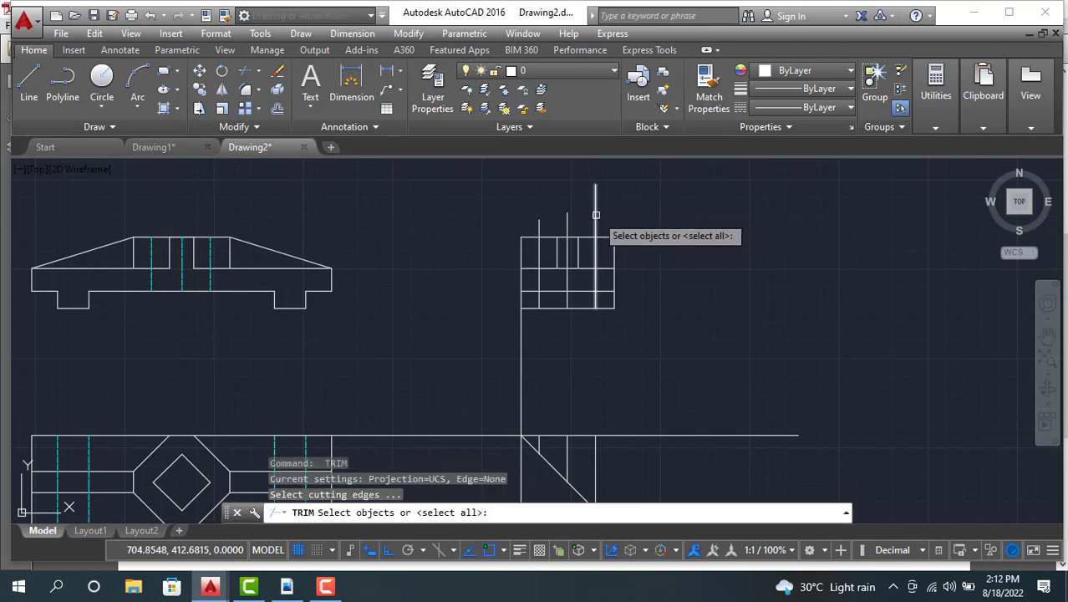
pyautogui.press('Return')
pyautogui.click(594, 216)
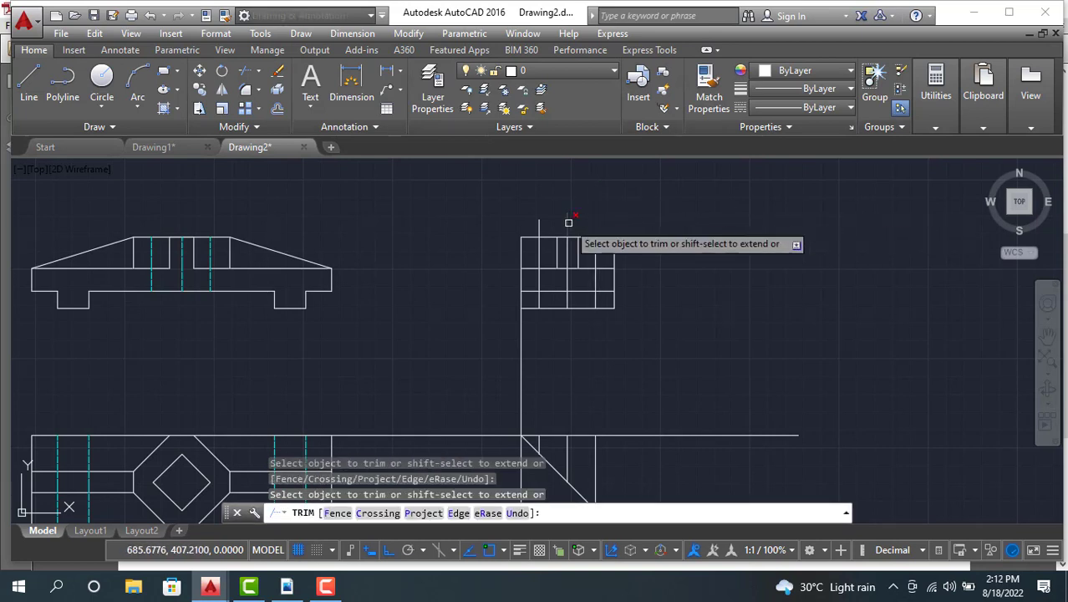
pyautogui.click(539, 223)
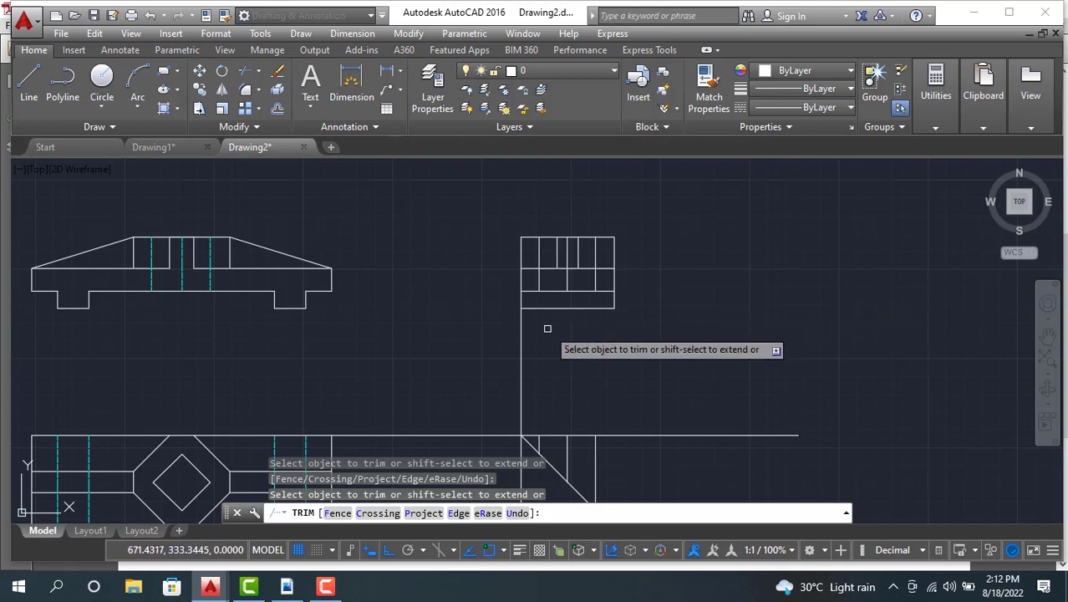
# Step: Match the three diamond hole lines in the side view to the properties of the elevation's dashed cyan hidden line
pyautogui.press('Escape')
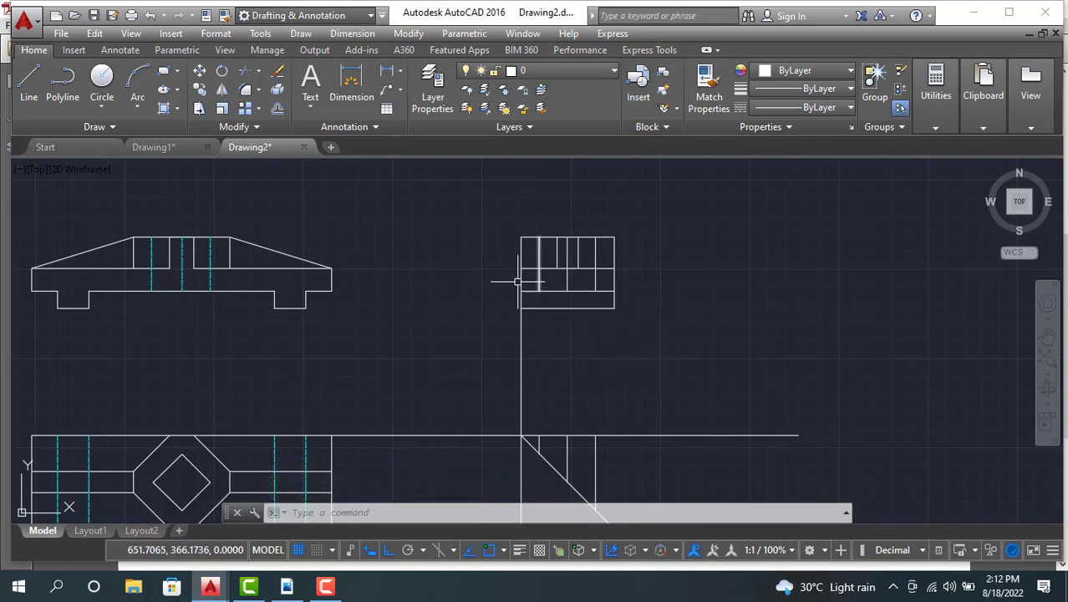
pyautogui.click(151, 264)
pyautogui.click(709, 83)
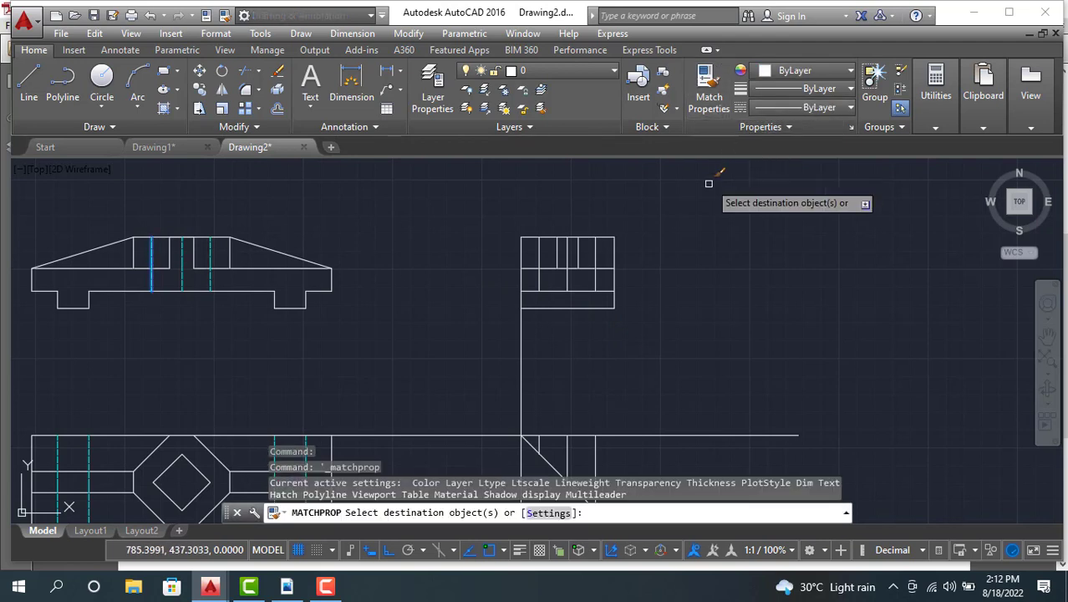
pyautogui.click(540, 250)
pyautogui.click(566, 257)
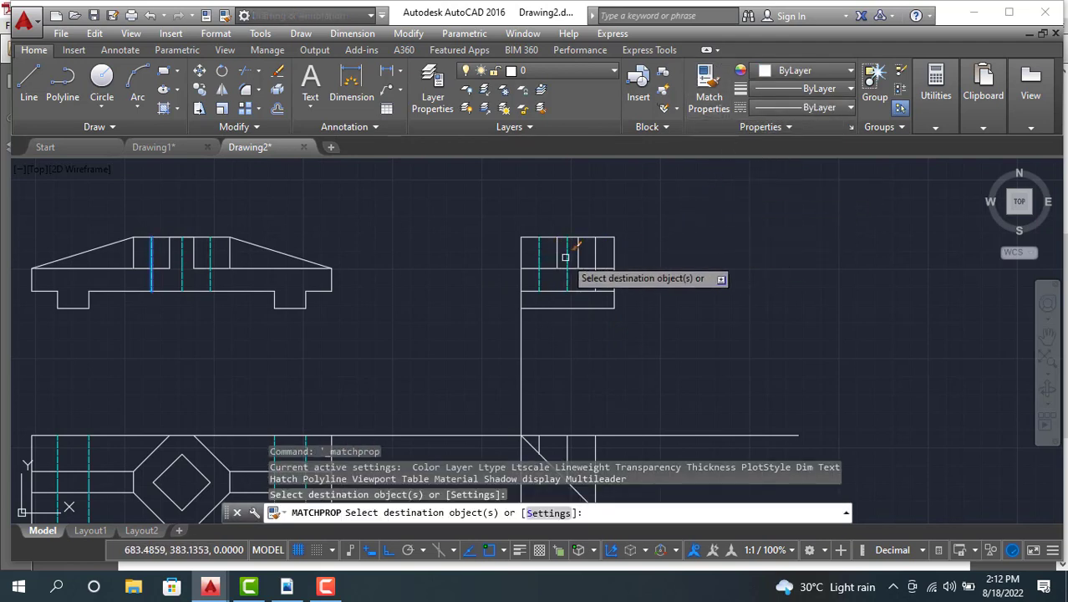
pyautogui.click(595, 244)
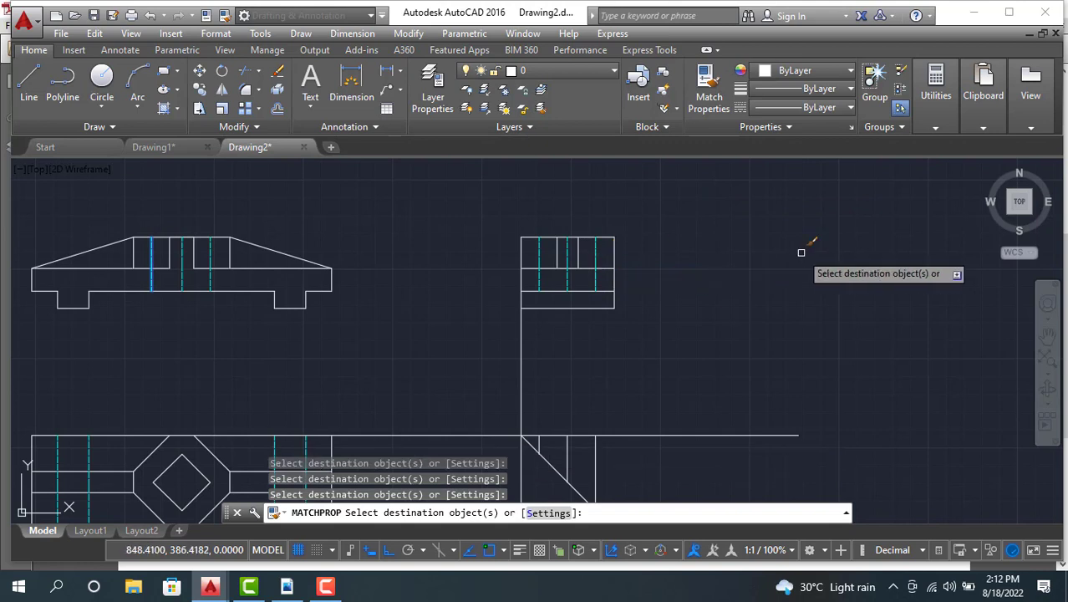
pyautogui.press('Escape')
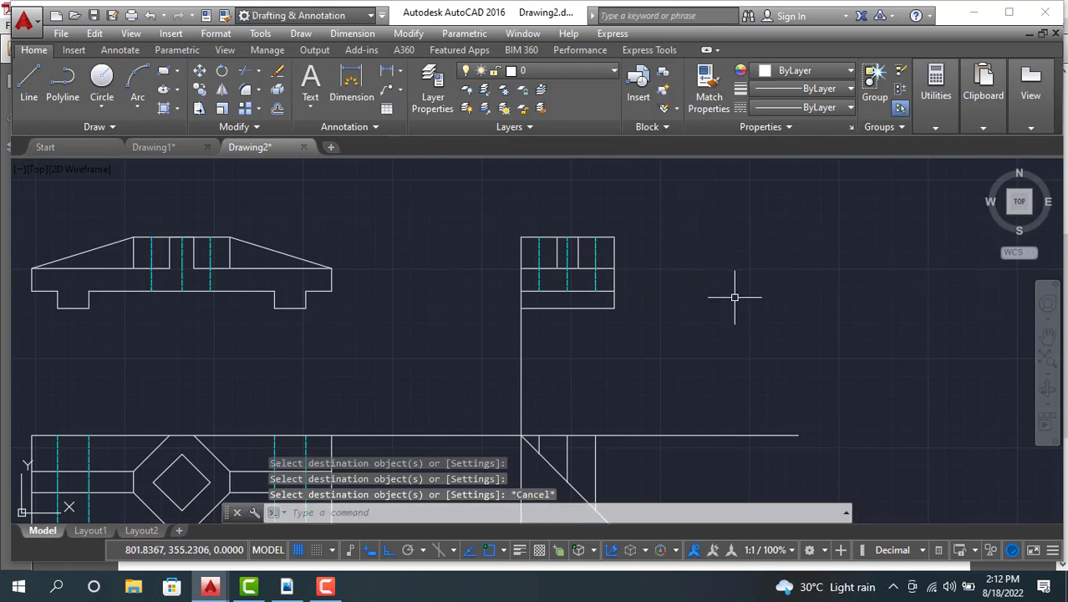
# Step: Erase the horizontal and vertical projection lines, the 45° line and the three short diamond projection lines beside the plan
pyautogui.moveTo(707, 322); pyautogui.dragTo(756, 286, button='middle')
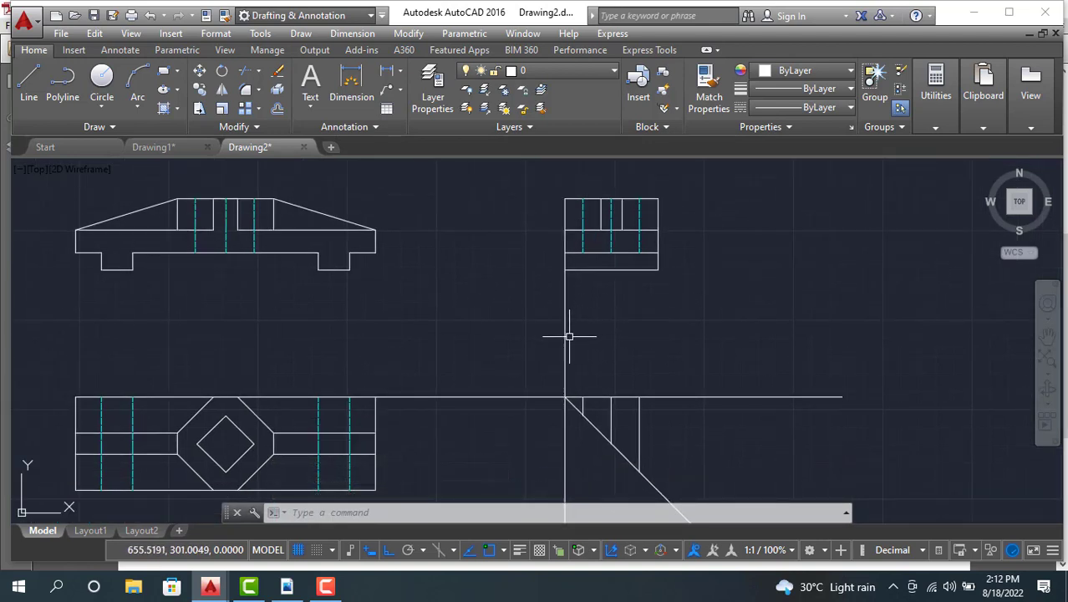
pyautogui.click(543, 397)
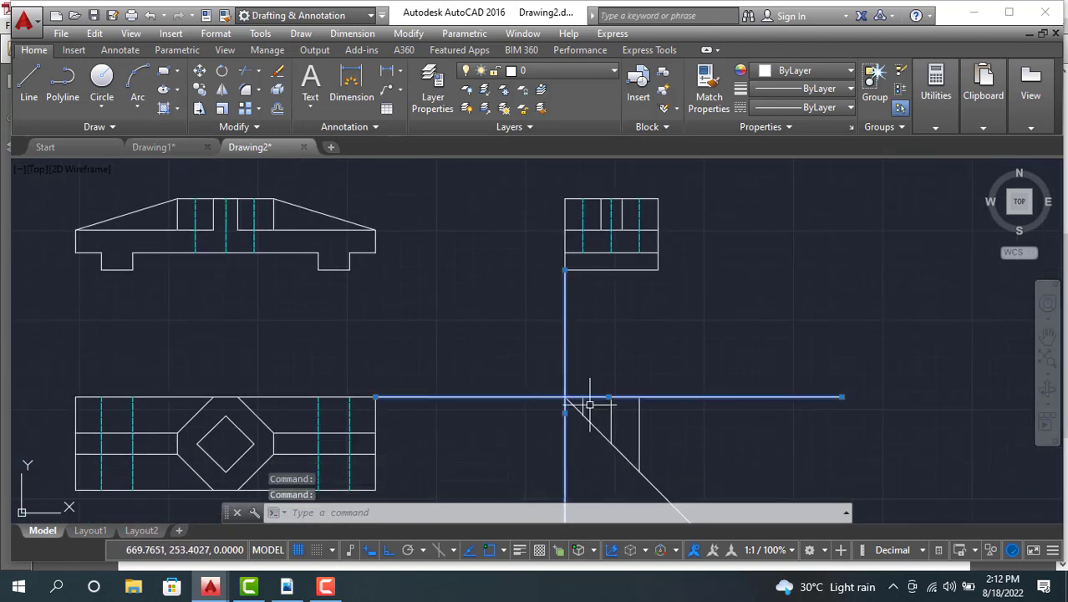
pyautogui.click(583, 412)
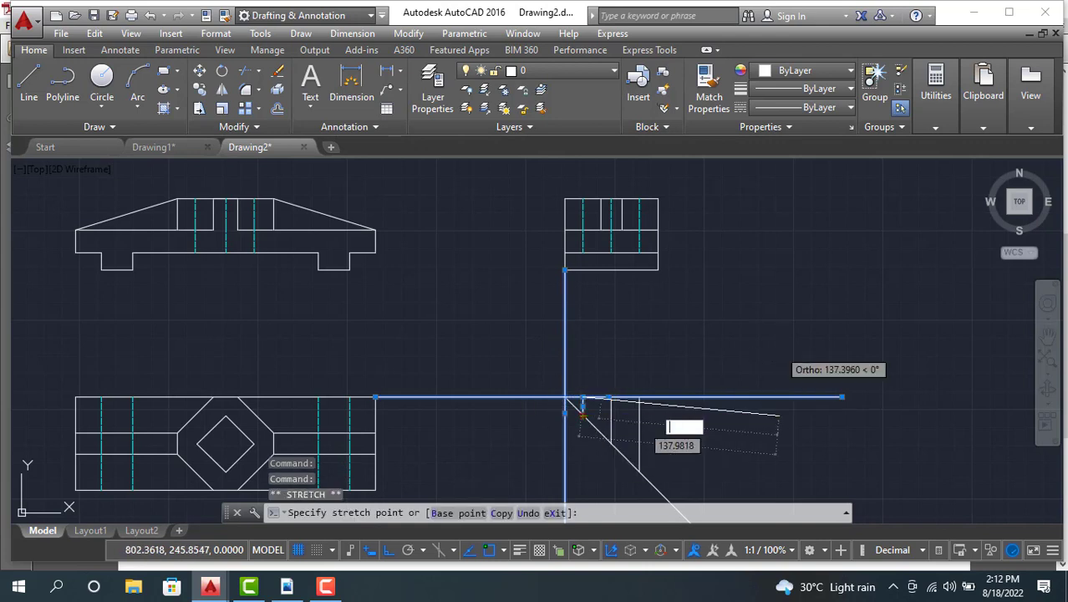
pyautogui.press('Delete')
pyautogui.moveTo(724, 259); pyautogui.dragTo(720, 229, button='middle')
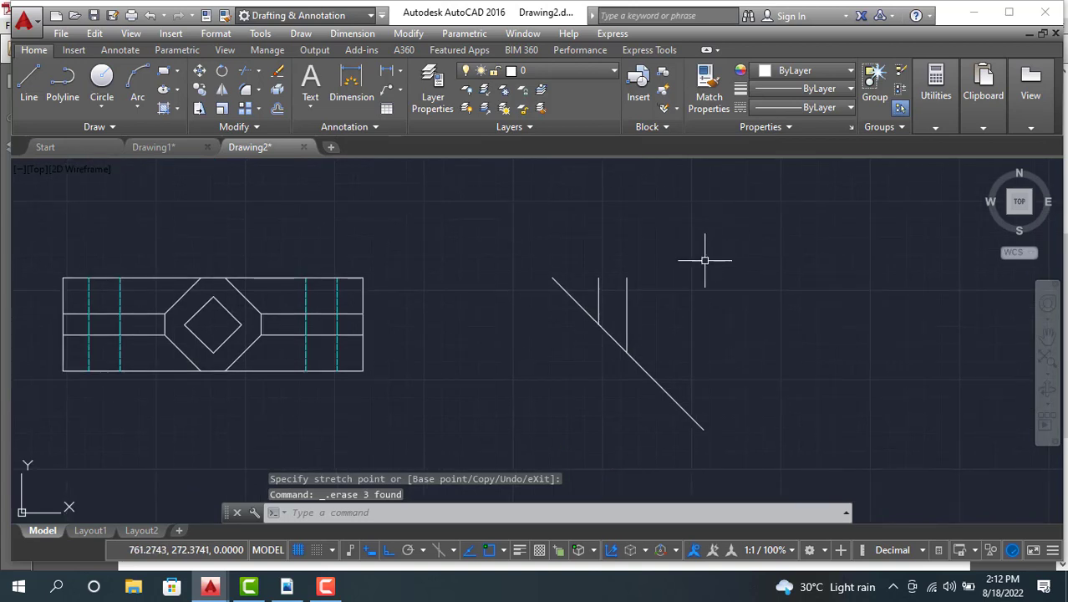
pyautogui.click(488, 236)
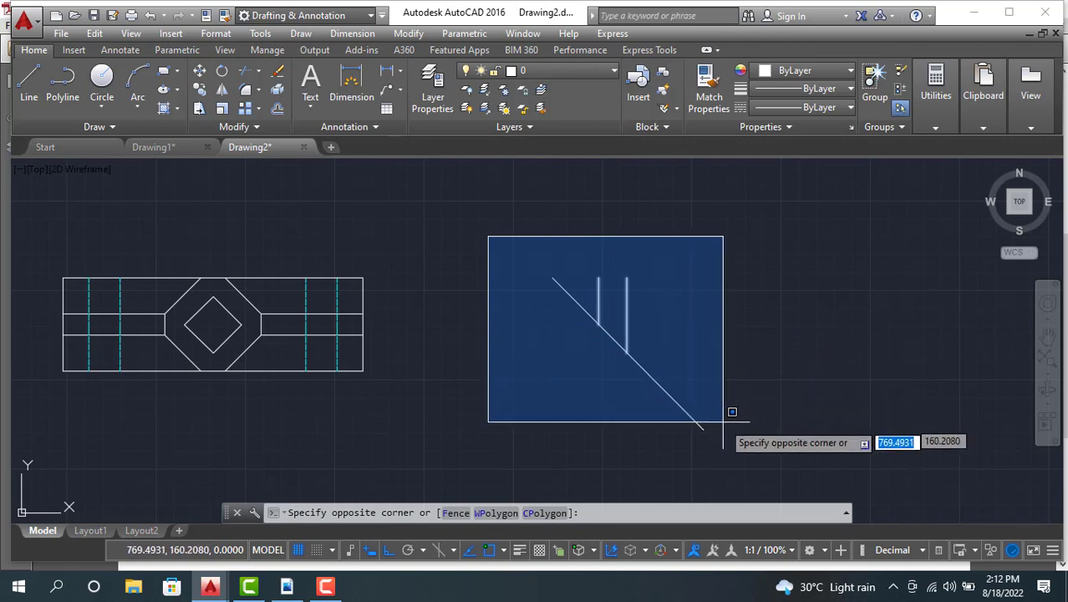
pyautogui.click(766, 469)
pyautogui.press('Delete')
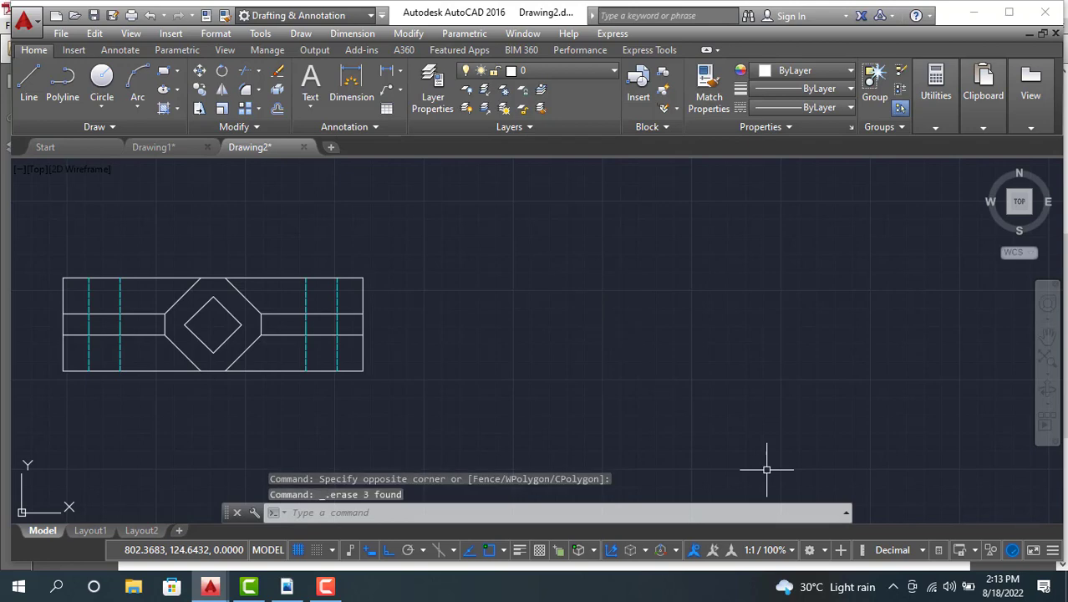
# Step: Compare the side view with the LHSV in Drawing1, and return to Drawing2
pyautogui.moveTo(687, 279)
pyautogui.mouseDown(button='middle')
pyautogui.moveTo(674, 284)
pyautogui.moveTo(670, 368)
pyautogui.mouseUp(button='middle')
pyautogui.scroll(-2, 669, 368)
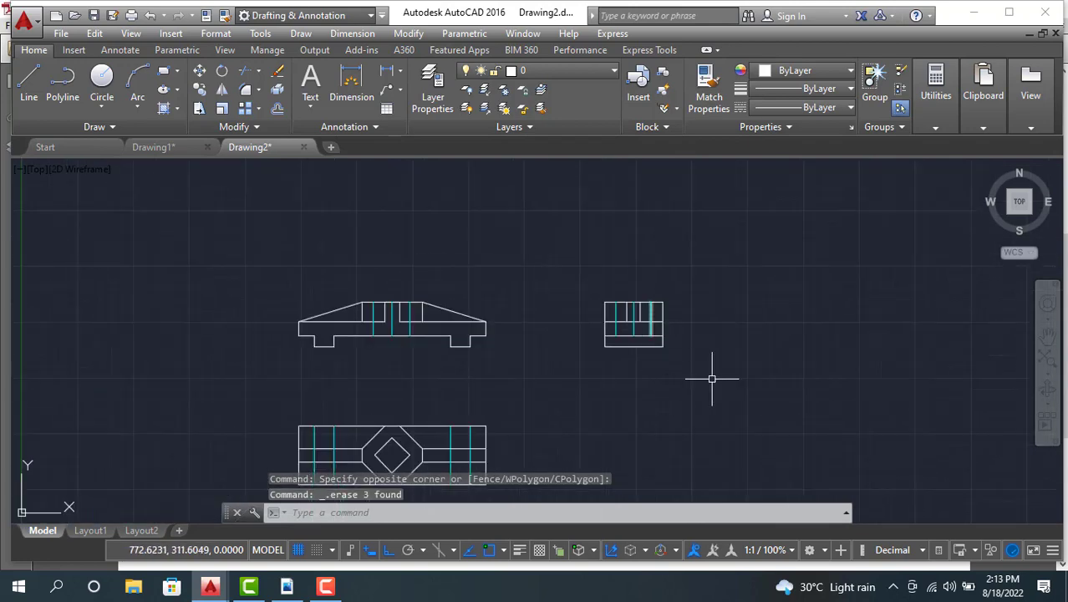
pyautogui.scroll(2, 710, 376)
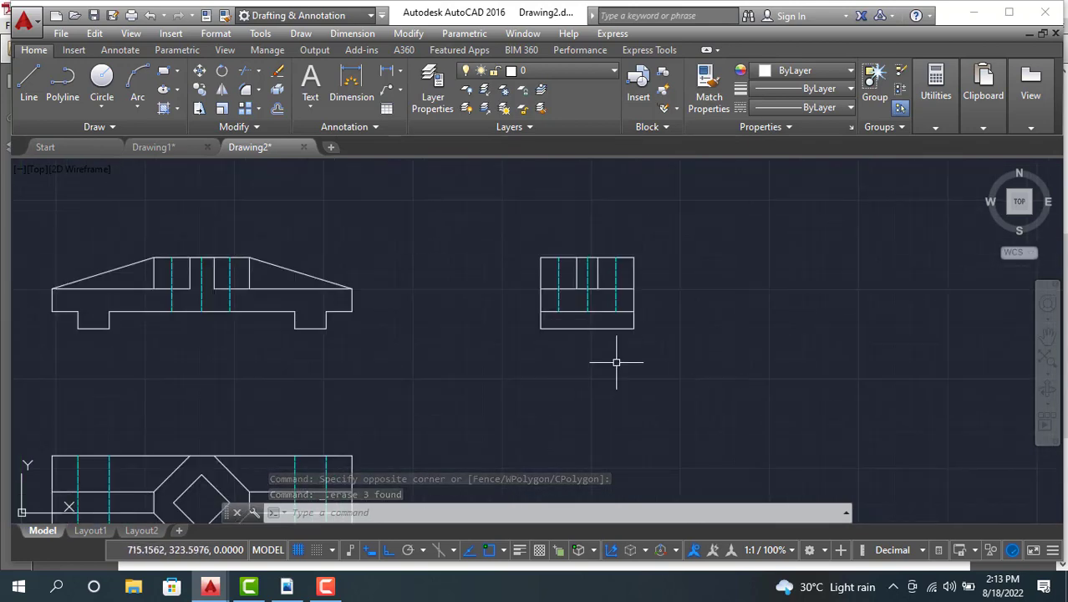
pyautogui.moveTo(618, 363); pyautogui.dragTo(706, 334, button='middle')
pyautogui.click(174, 150)
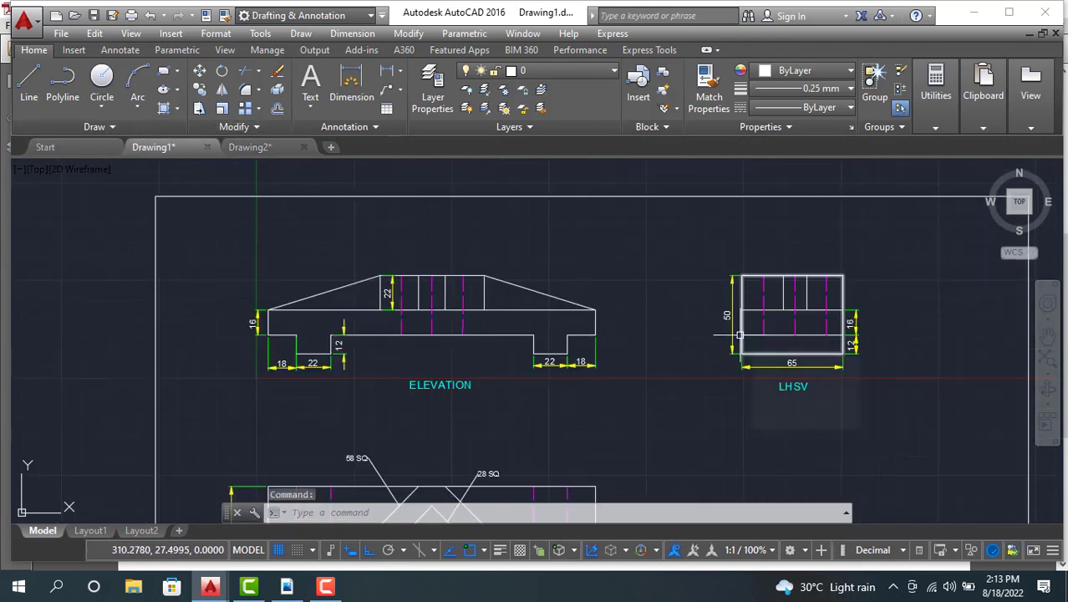
pyautogui.moveTo(739, 335)
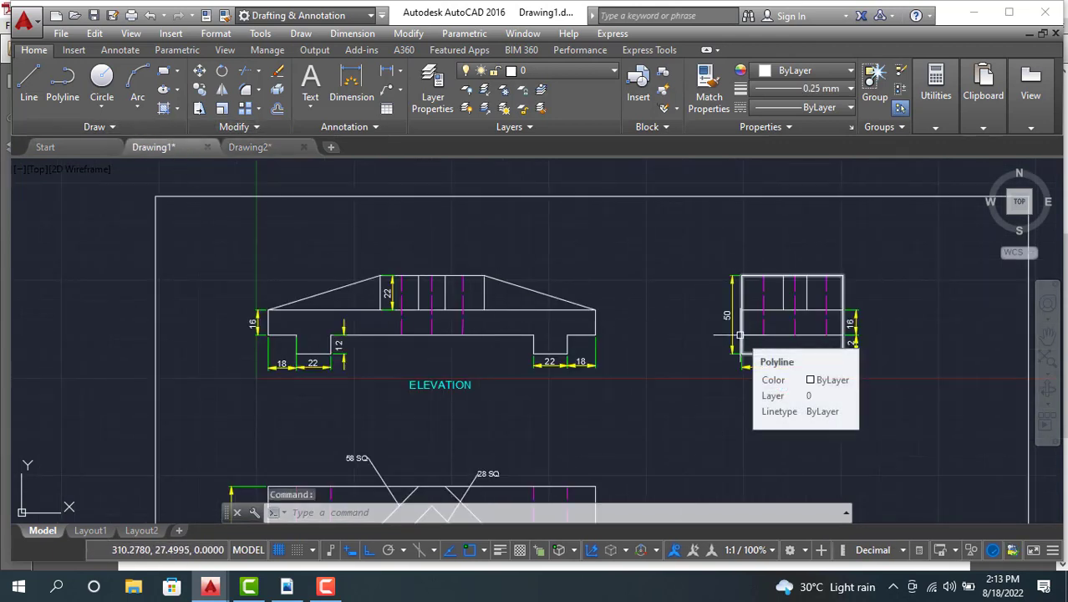
pyautogui.click(254, 151)
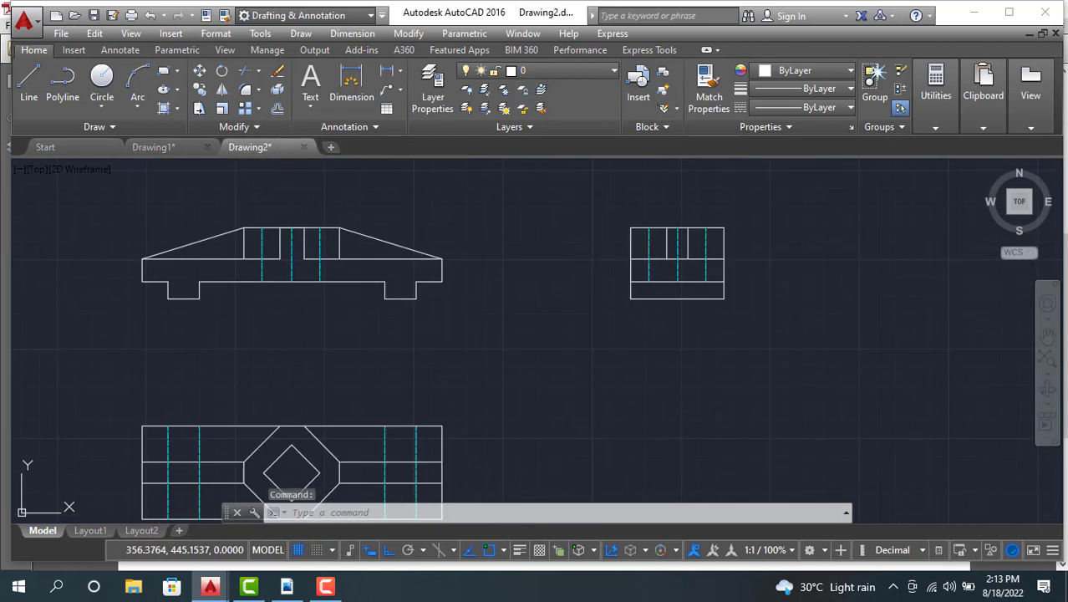